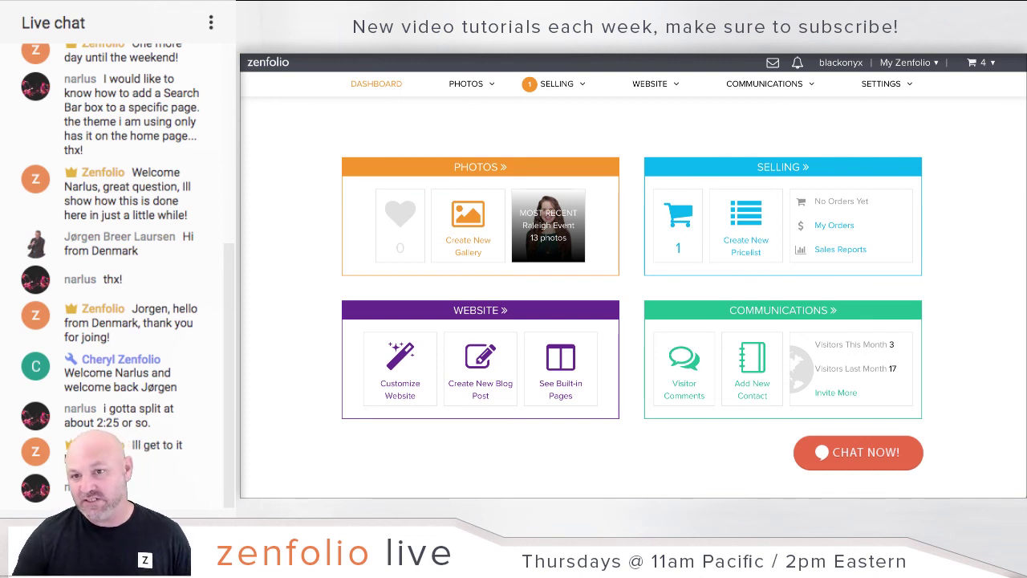
Open the website customization mode and continue past the introductory notice.
scroll(117, 273, "up", 2)
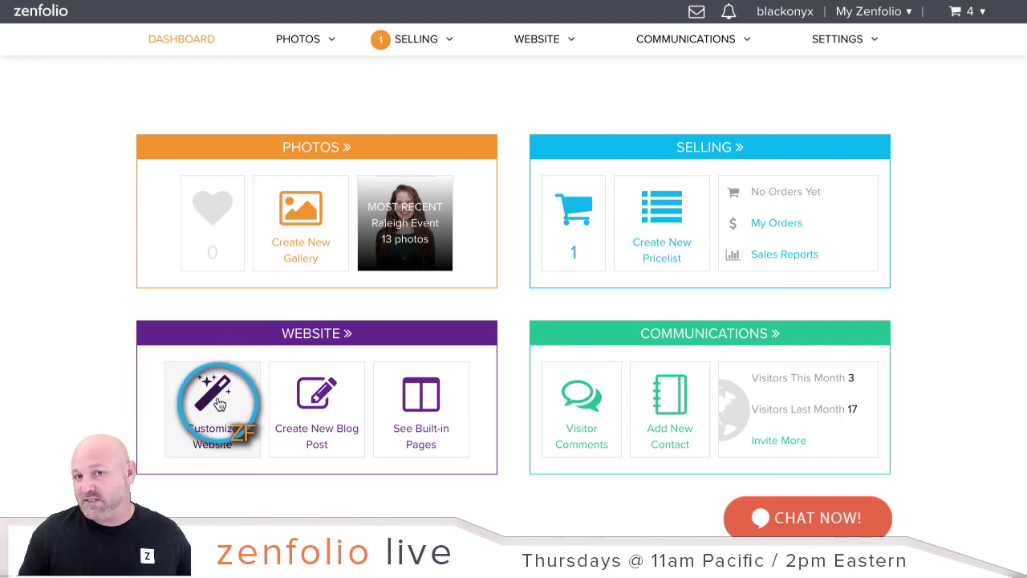
left_click(854, 13)
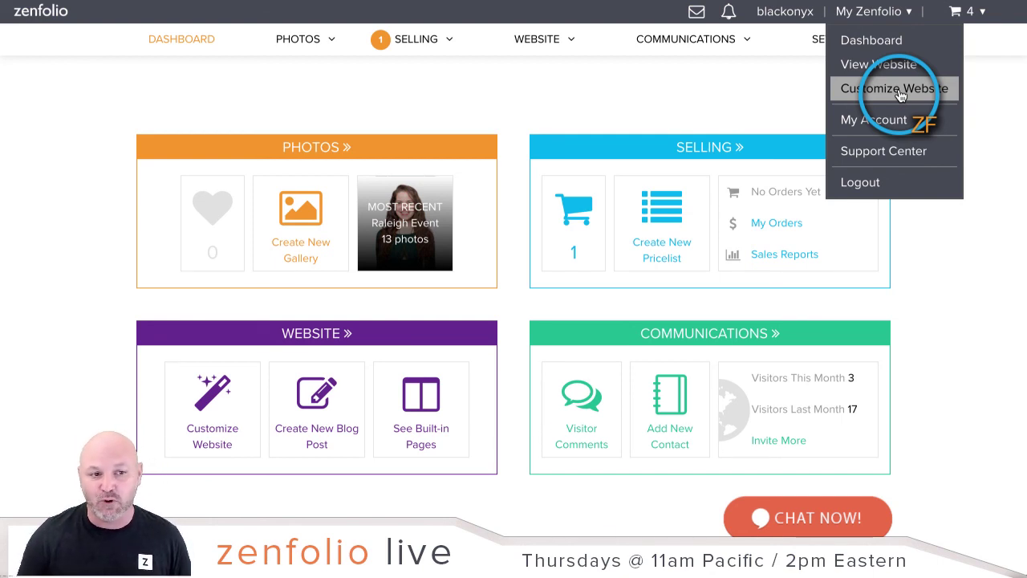
mouse_move(870, 14)
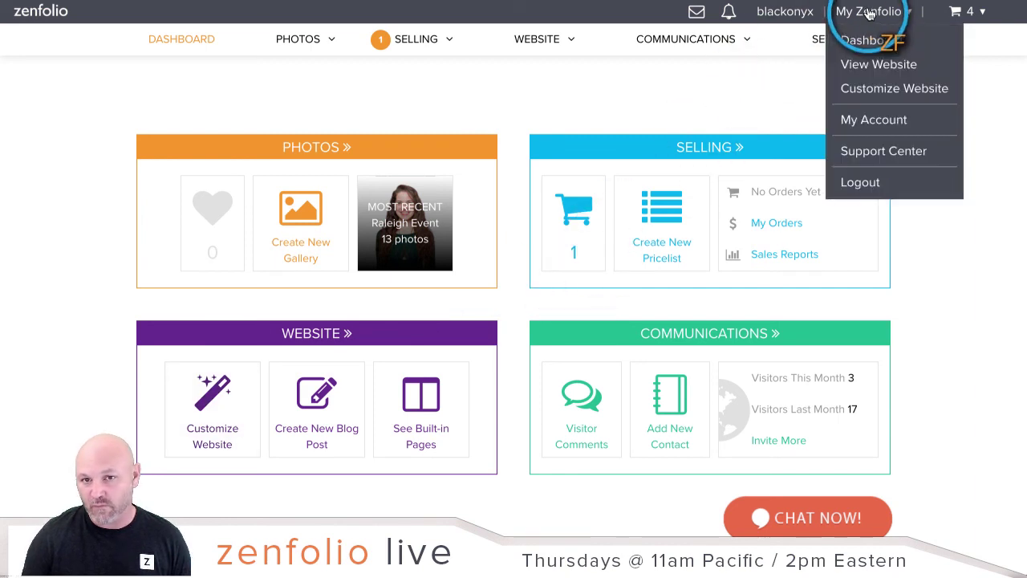
left_click(893, 90)
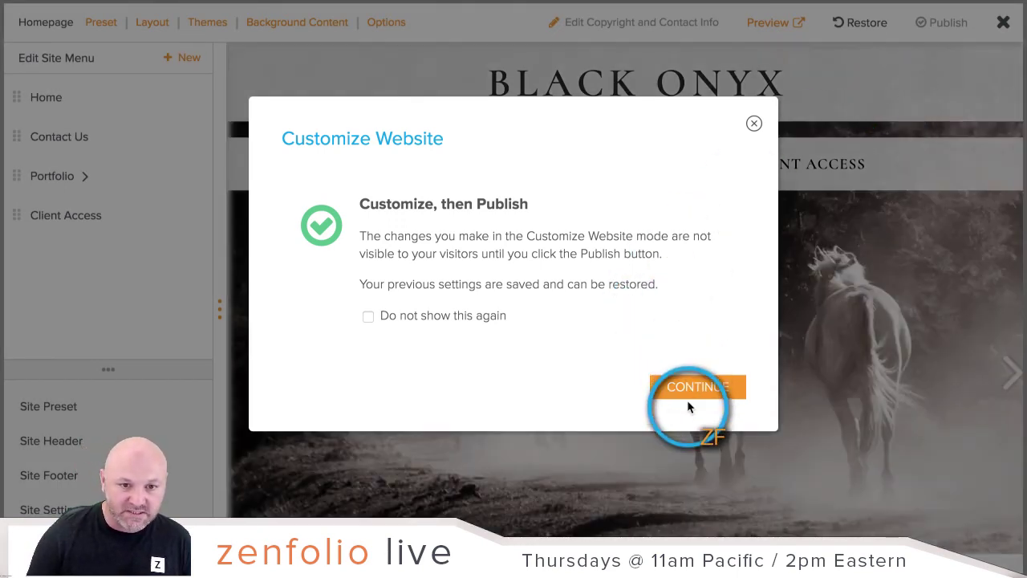
left_click(667, 386)
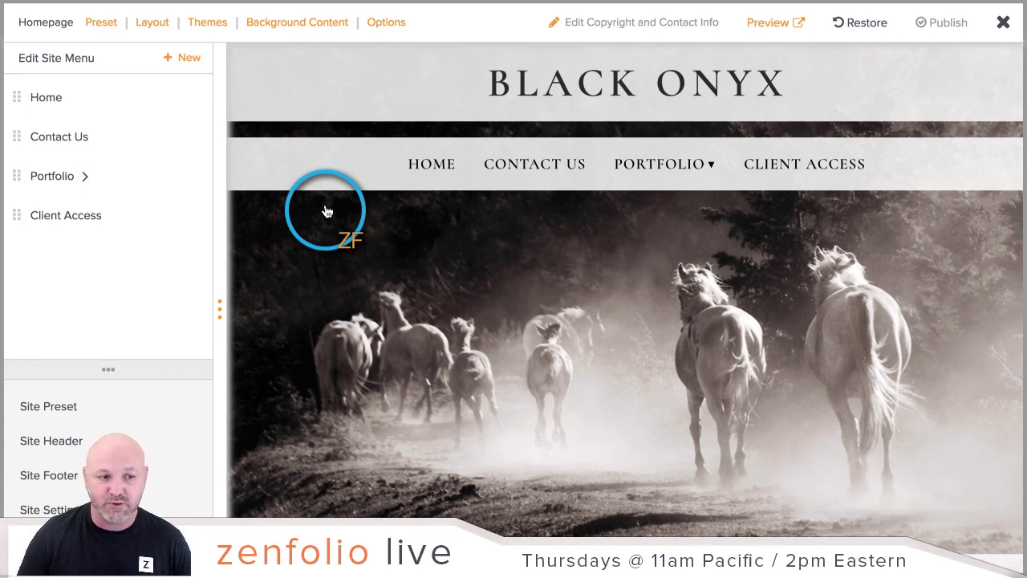
Open the site preset chooser and browse forward through the presets to Winston.
left_click(47, 411)
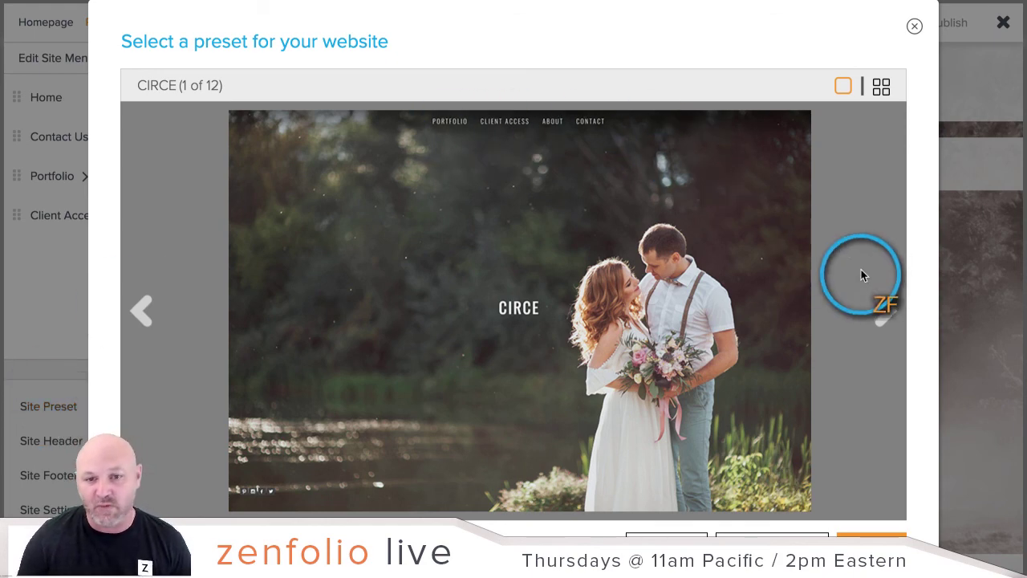
left_click(886, 313)
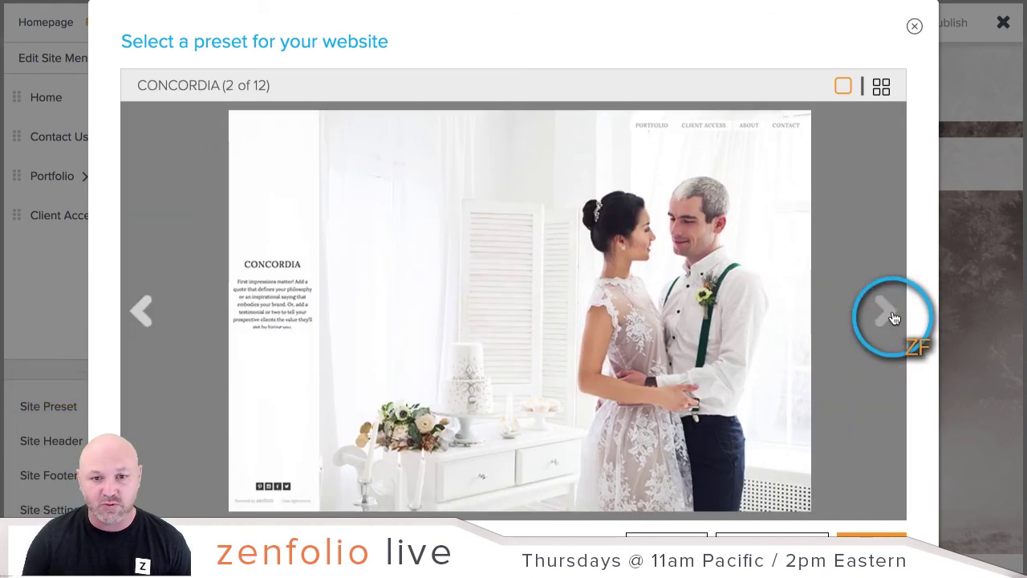
left_click(887, 312)
left_click(889, 314)
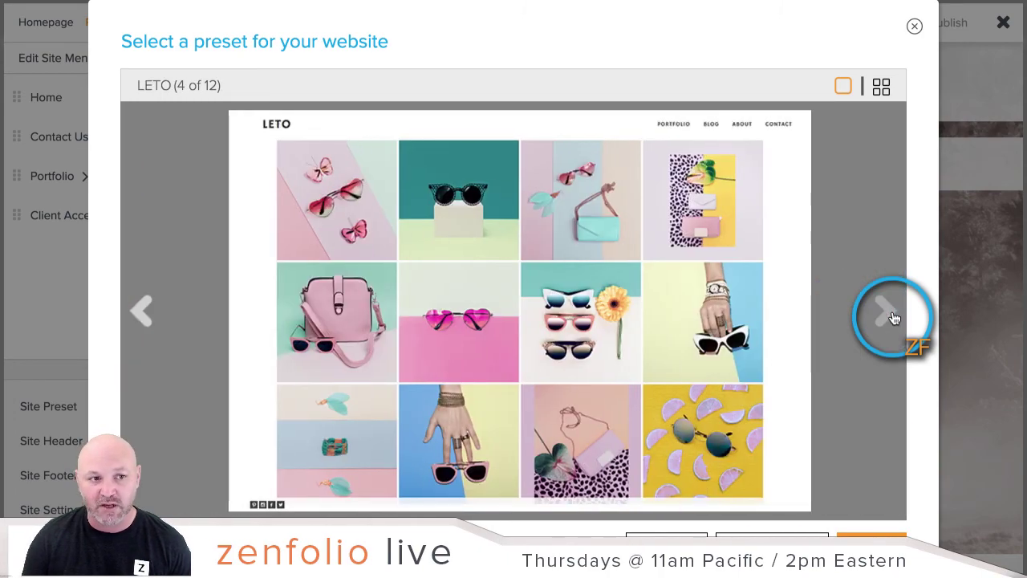
left_click(895, 319)
left_click(895, 318)
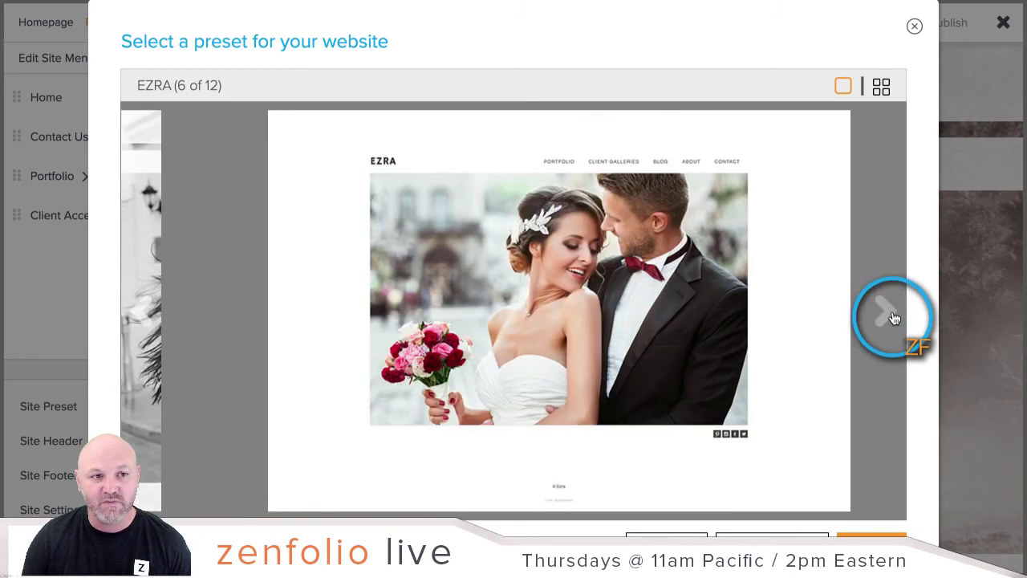
left_click(895, 318)
left_click(894, 317)
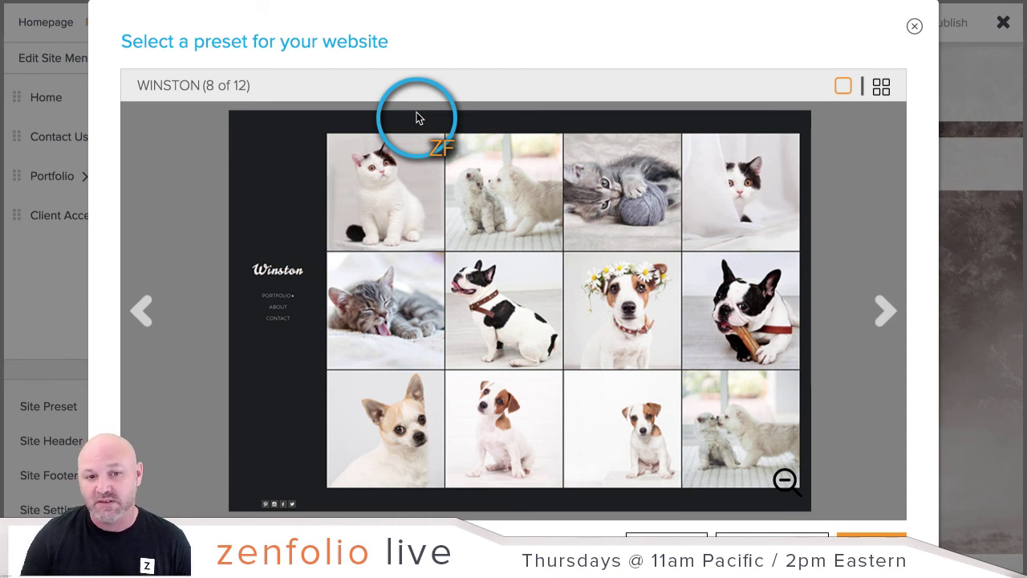
scroll(813, 161, "down", 1)
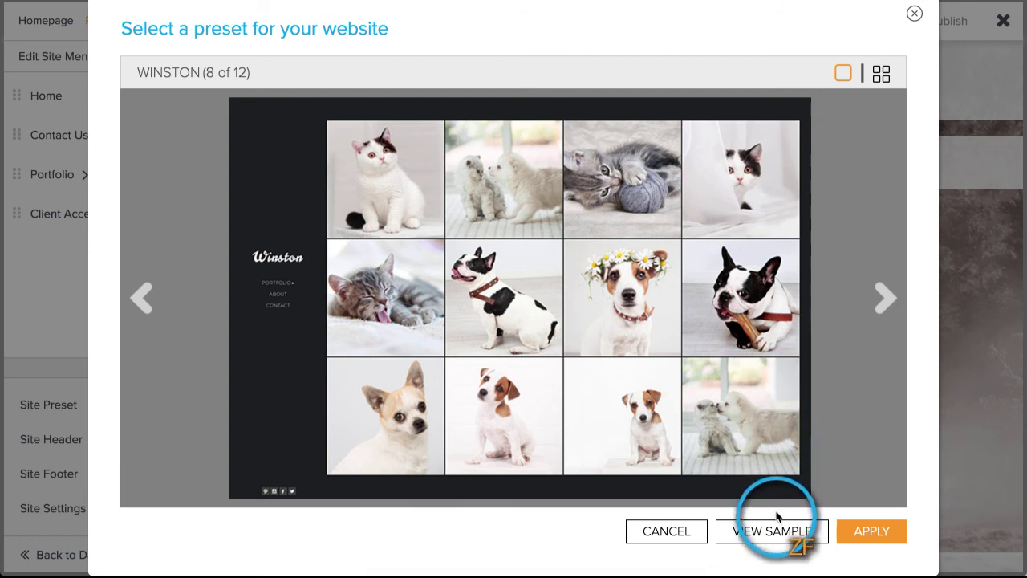
View the Winston sample site and examine its homepage, Gallery 1 and About page.
left_click(742, 531)
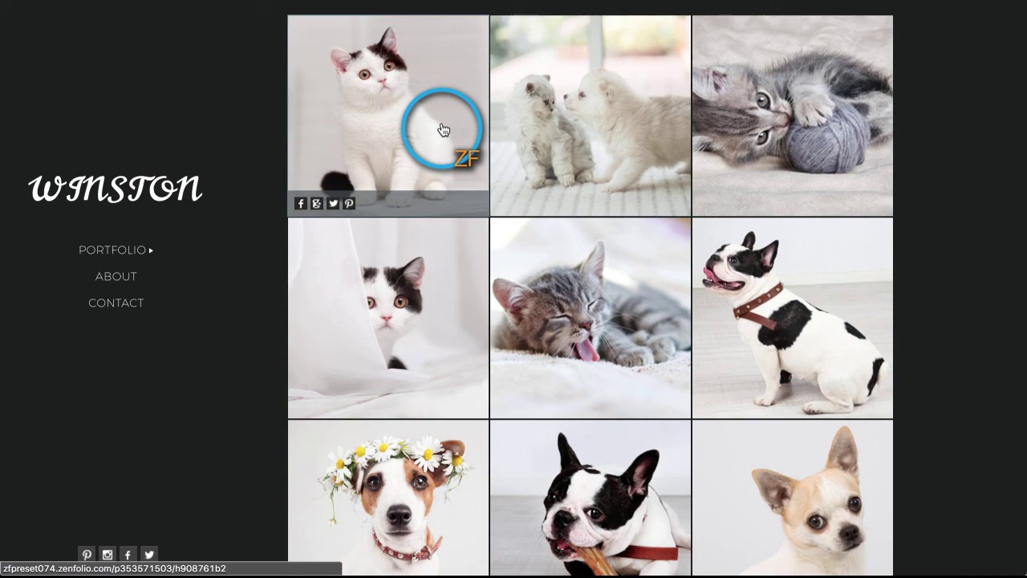
left_click(223, 25)
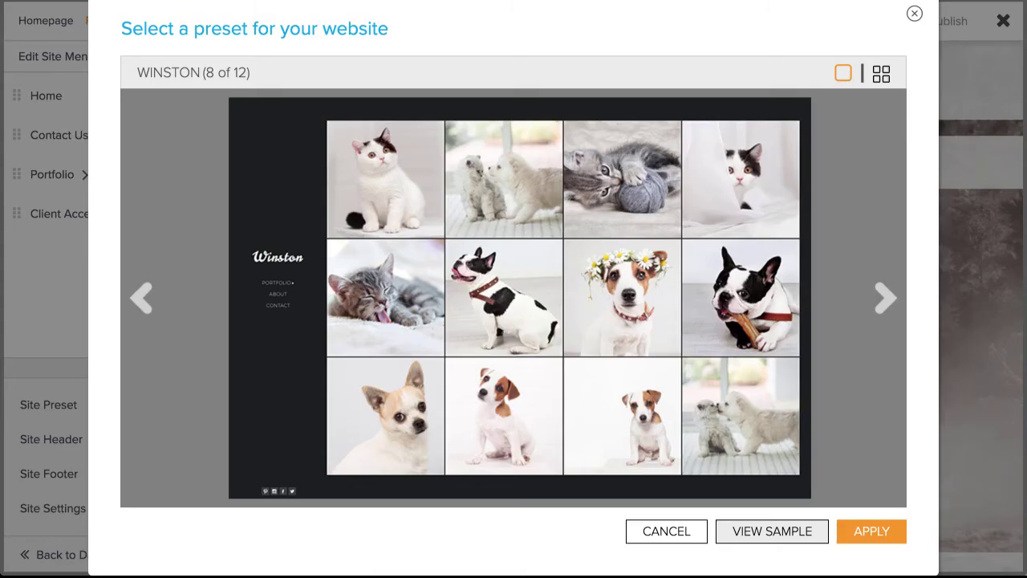
left_click(747, 536)
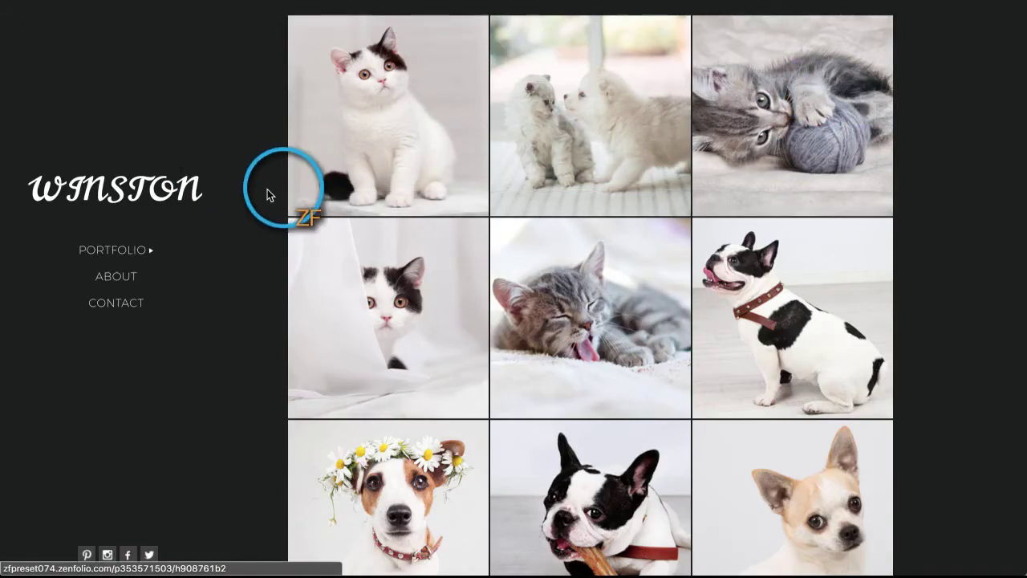
mouse_move(110, 264)
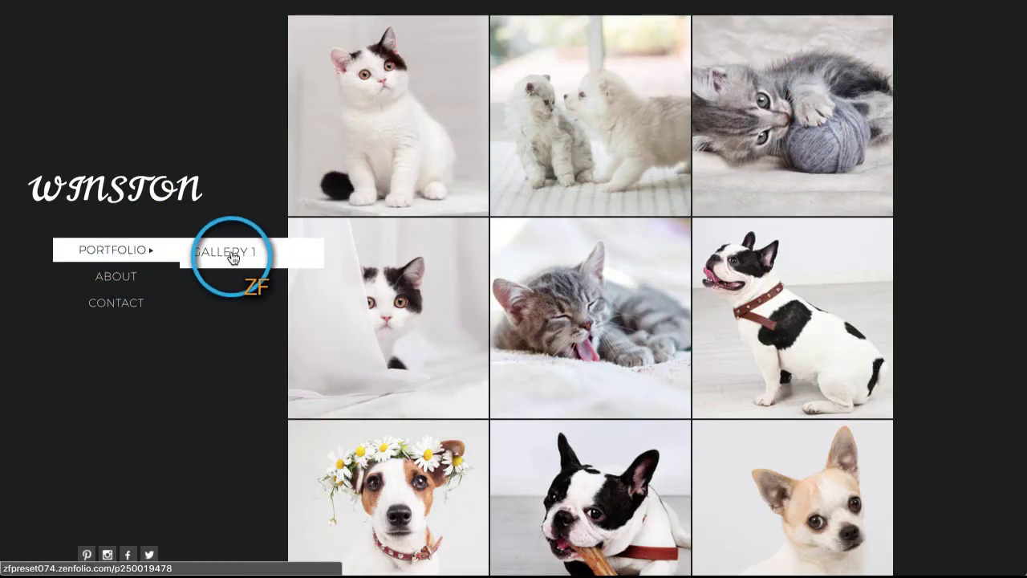
left_click(232, 257)
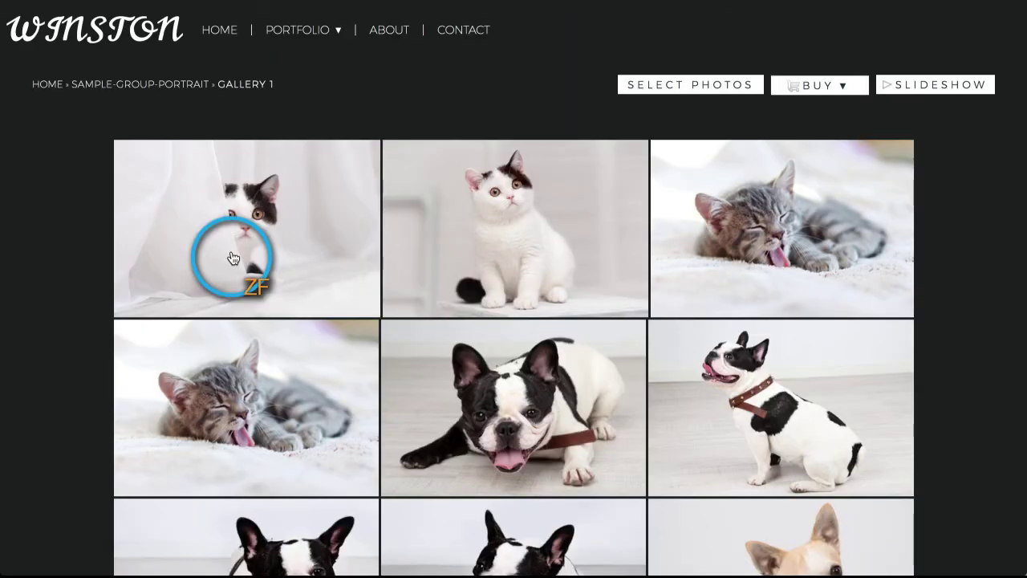
scroll(233, 257, "down", 7)
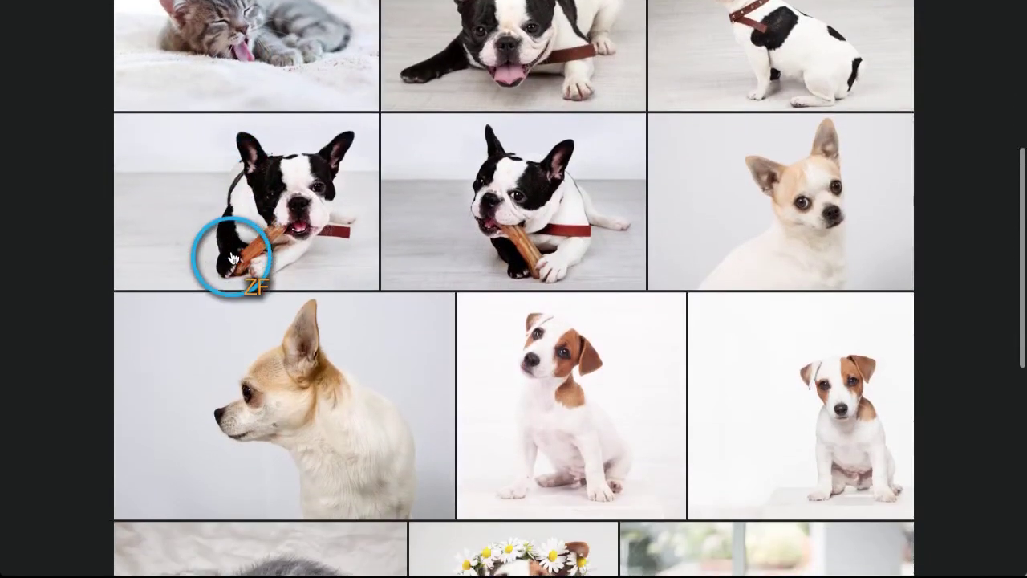
scroll(233, 257, "down", 3)
scroll(230, 257, "up", 10)
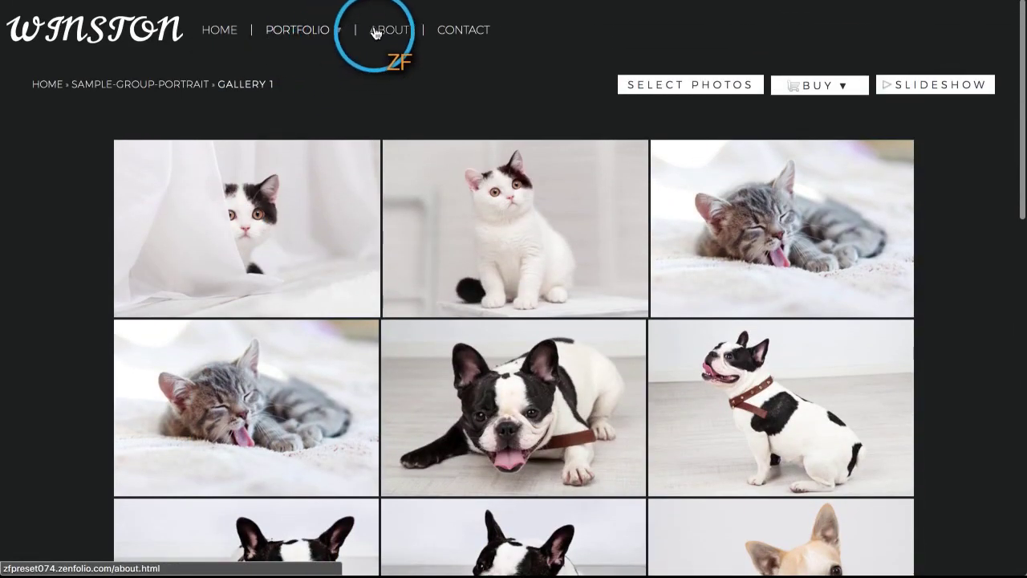
left_click(386, 32)
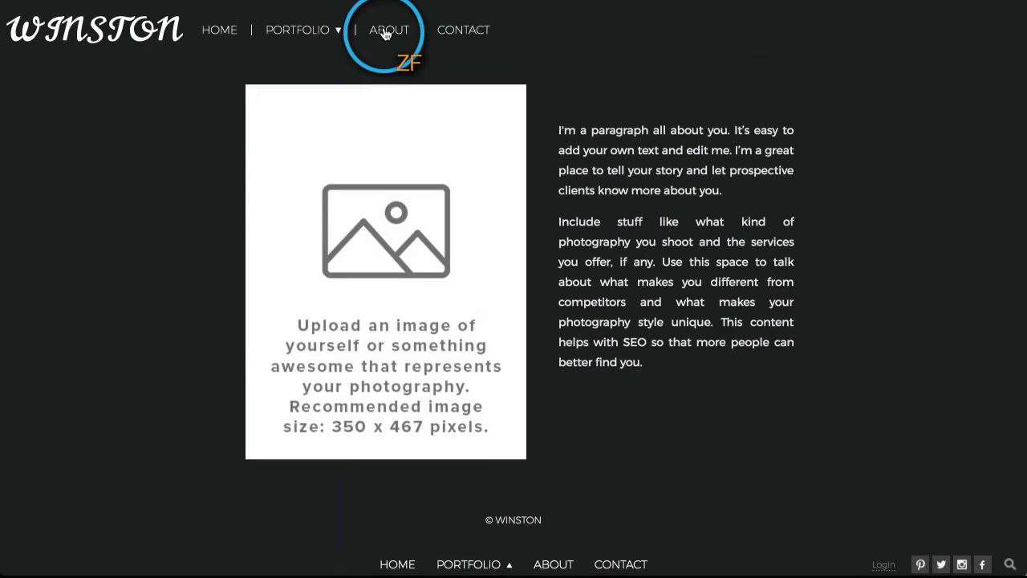
scroll(583, 229, "down", 1)
scroll(559, 212, "up", 1)
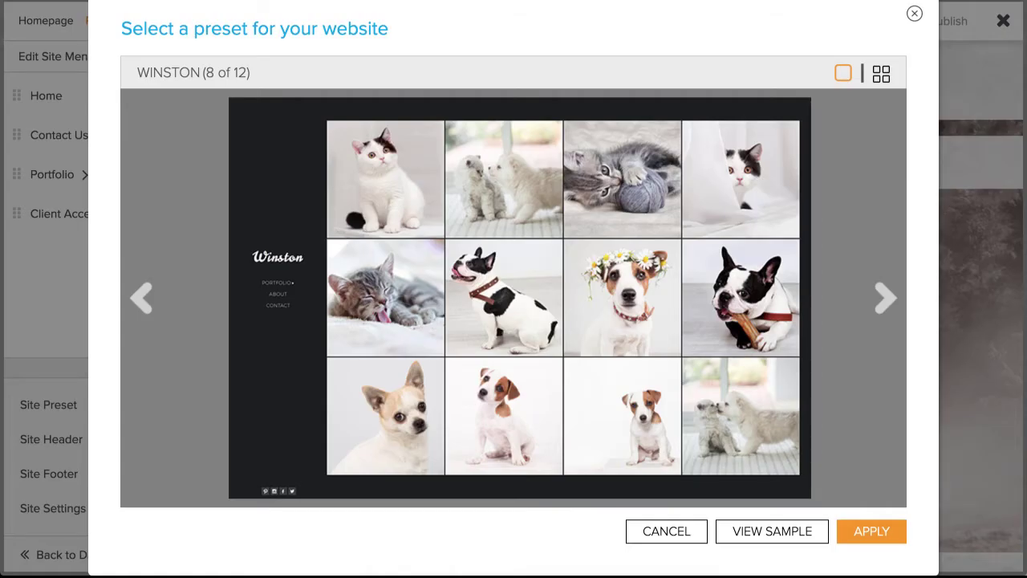
Apply the Winston preset to the site and accept resetting all pages, galleries and groups to defaults.
left_click(880, 533)
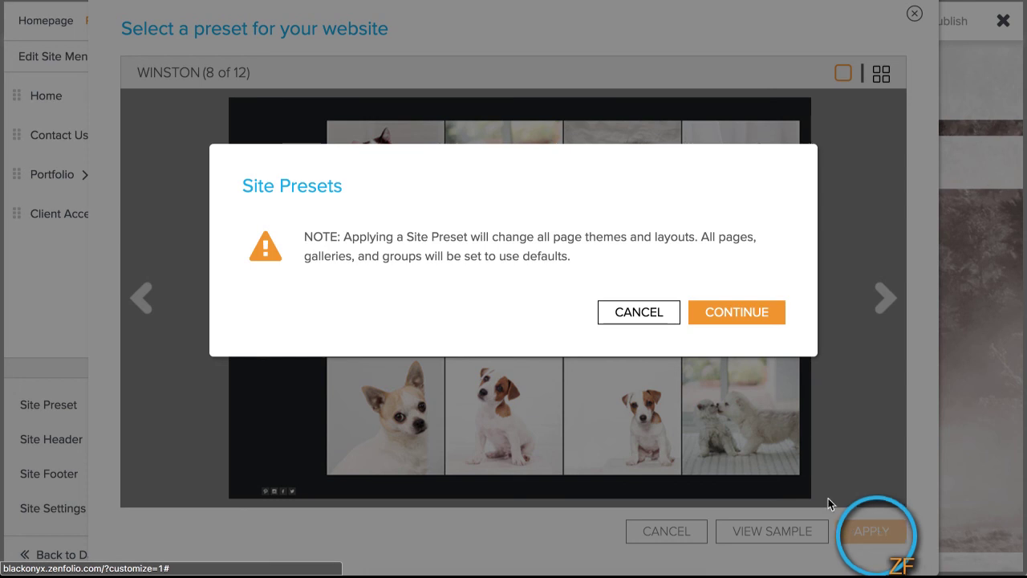
left_click(744, 317)
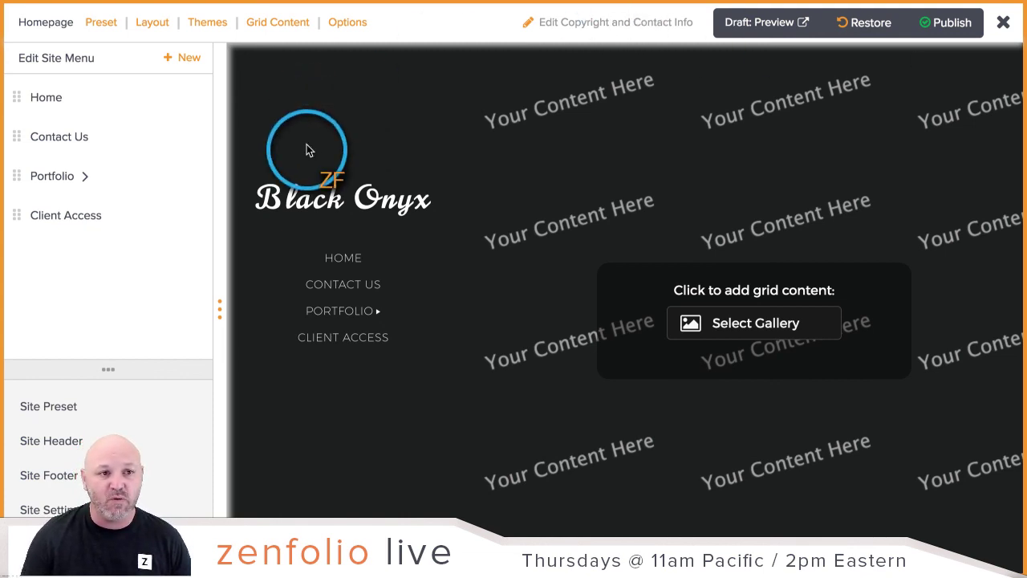
Select the Portfolio group as the homepage's grid content.
left_click(254, 25)
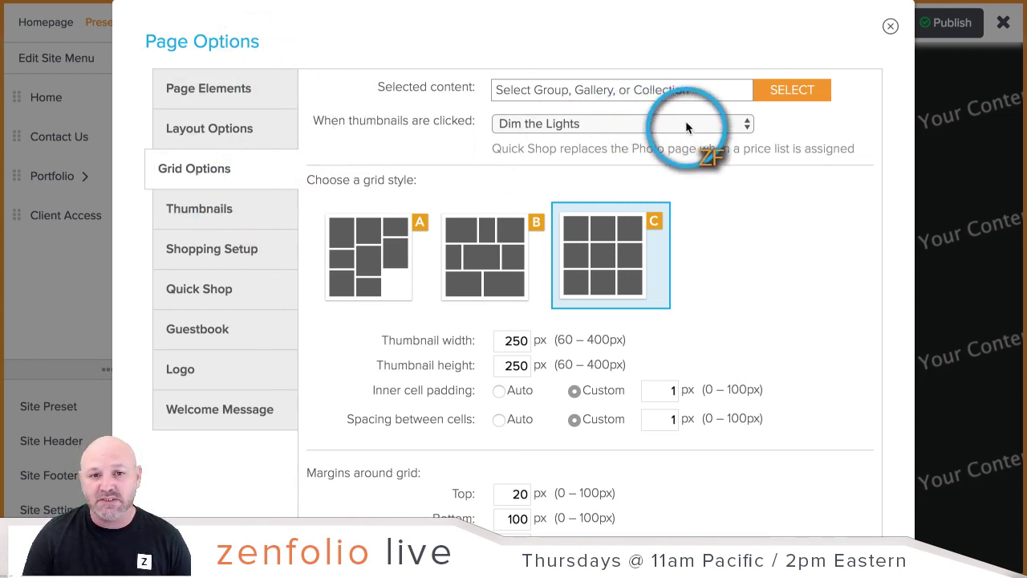
left_click(789, 96)
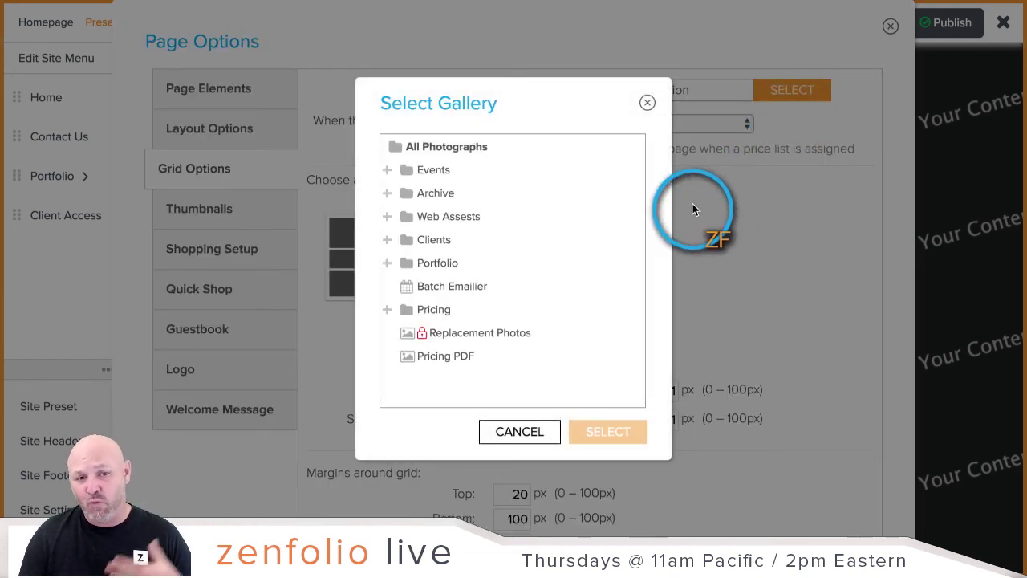
left_click(389, 265)
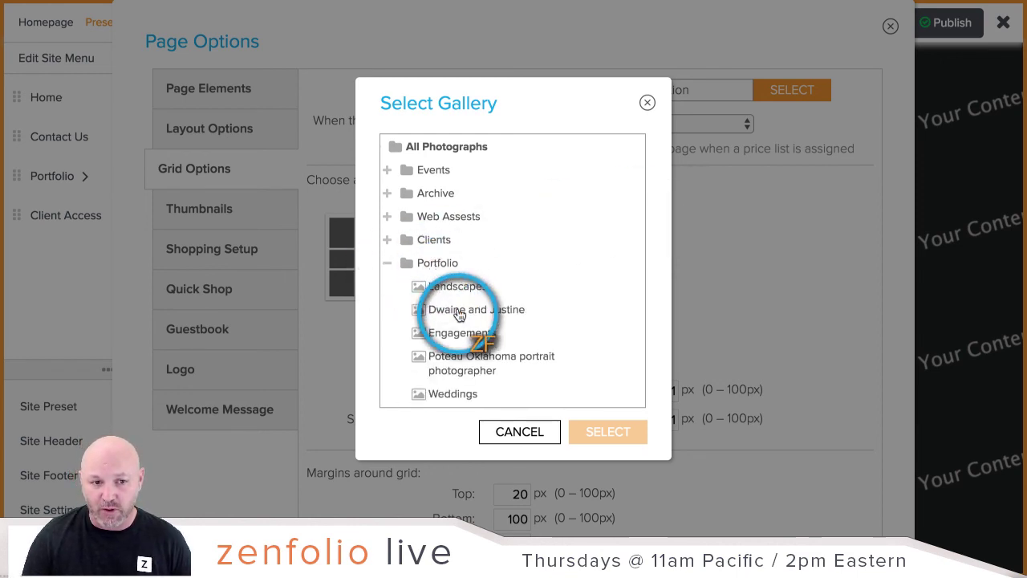
scroll(441, 310, "down", 3)
scroll(460, 314, "up", 1)
scroll(460, 314, "up", 2)
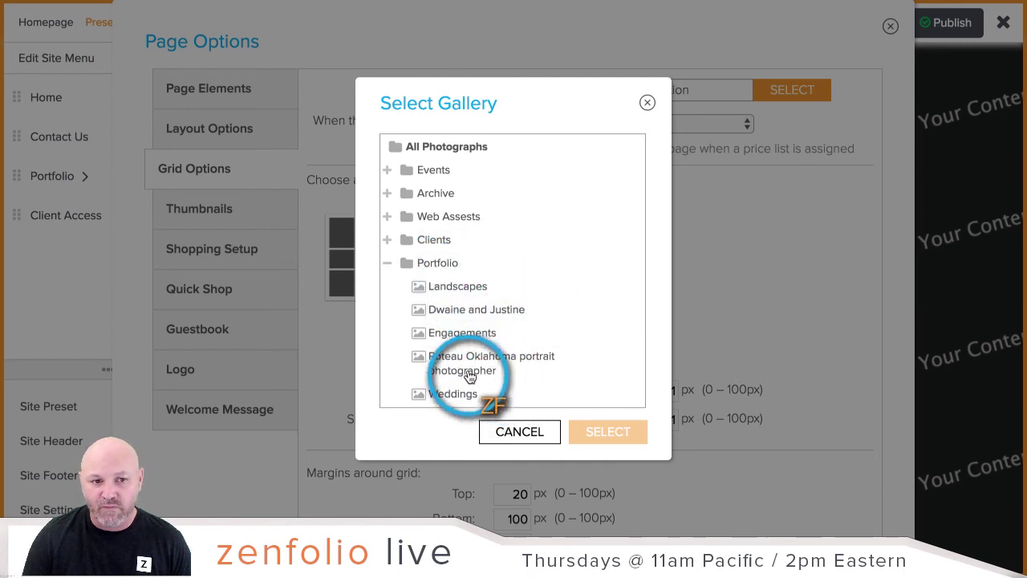
scroll(582, 304, "down", 2)
scroll(582, 304, "up", 2)
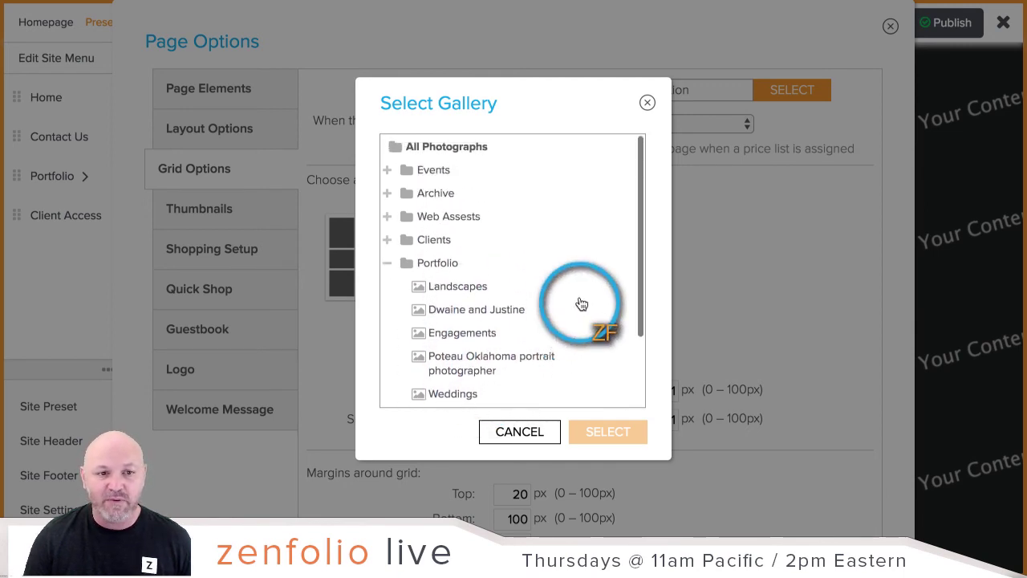
left_click(437, 265)
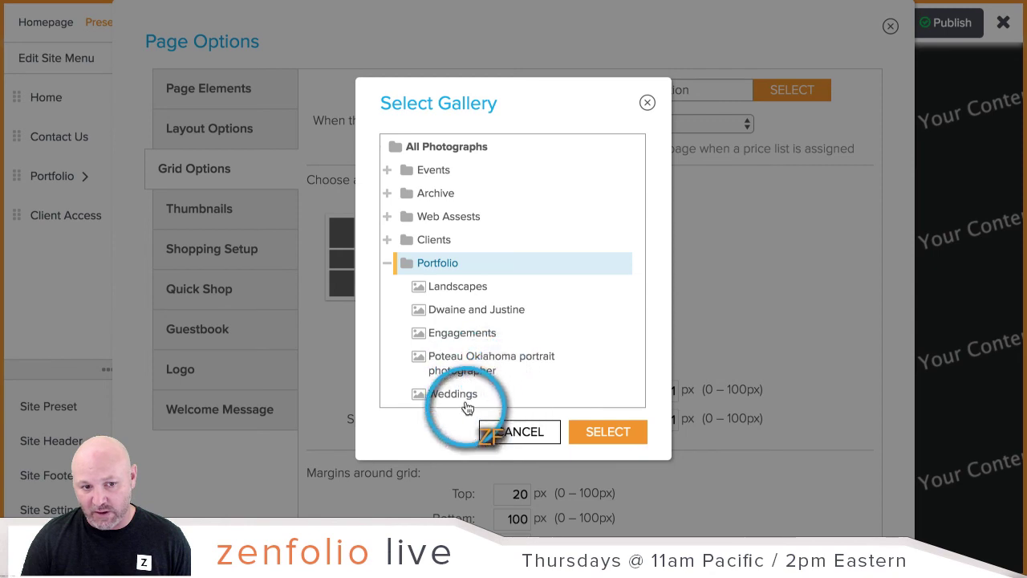
left_click(634, 435)
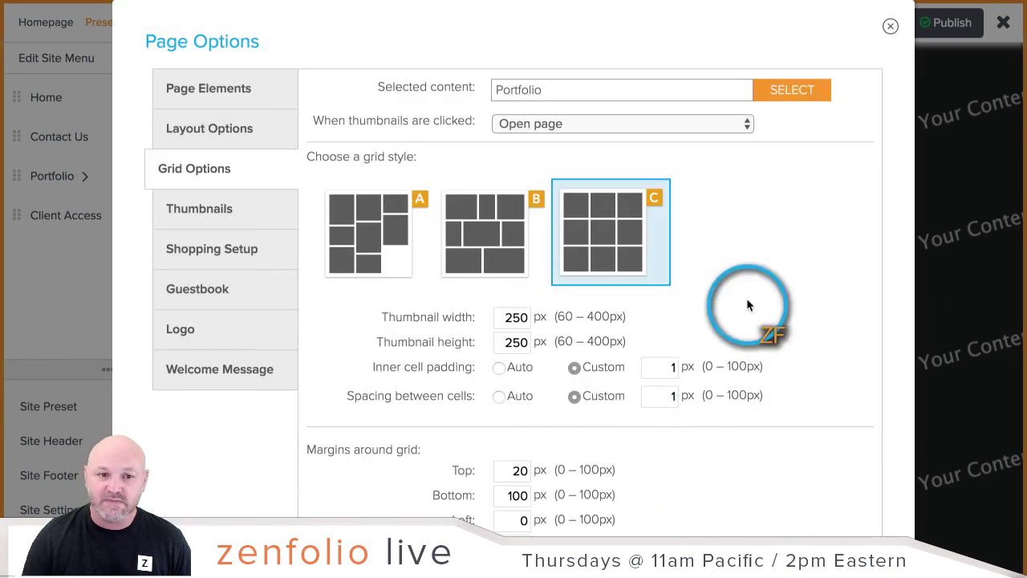
Choose grid style C for the homepage and apply the page options.
left_click(622, 242)
scroll(755, 277, "down", 1)
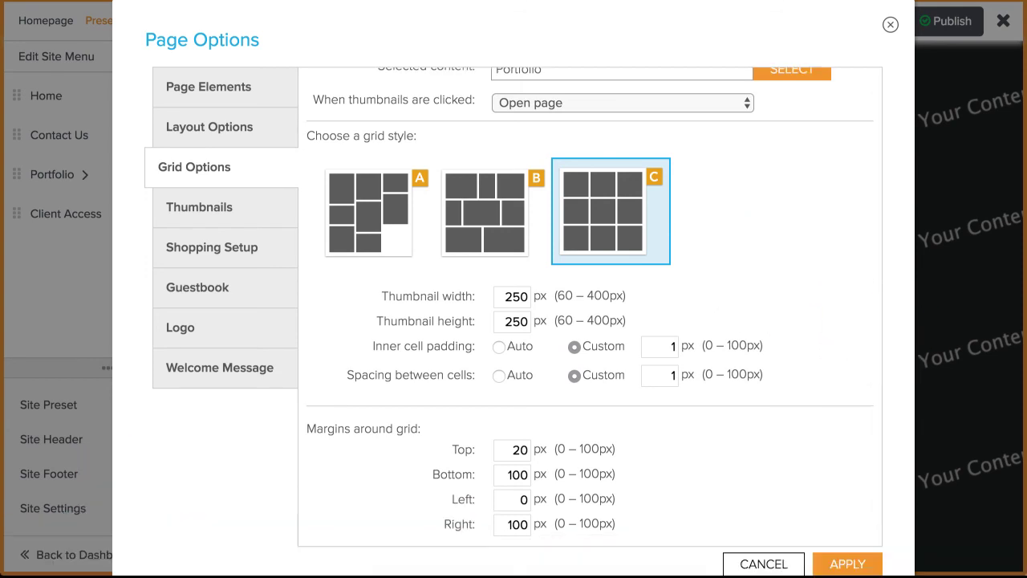
left_click(846, 566)
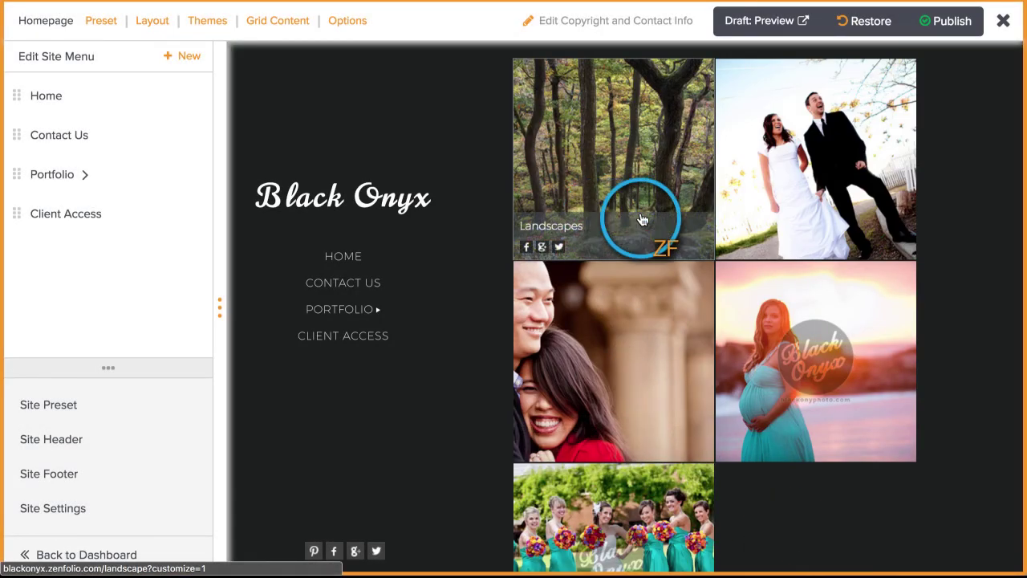
Examine the homepage grid, open the Landscapes gallery from it and look through its thumbnails.
scroll(642, 219, "down", 3)
scroll(642, 220, "up", 3)
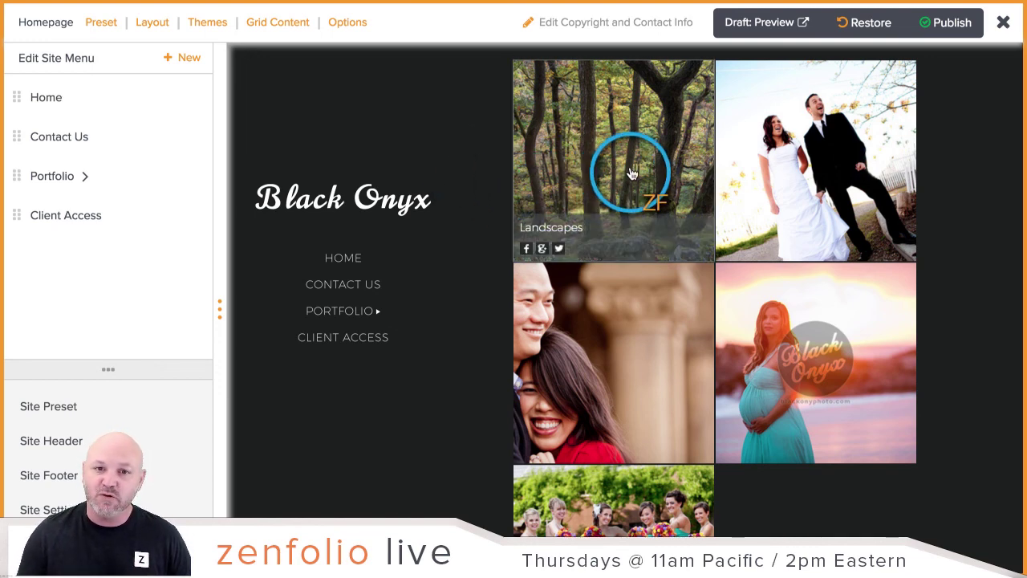
left_click(632, 172)
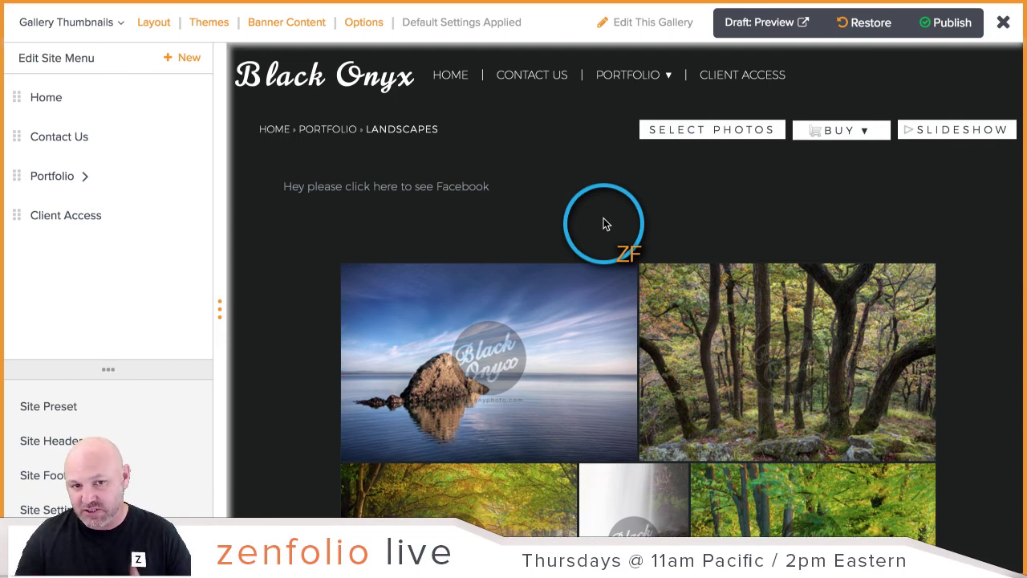
scroll(606, 224, "down", 6)
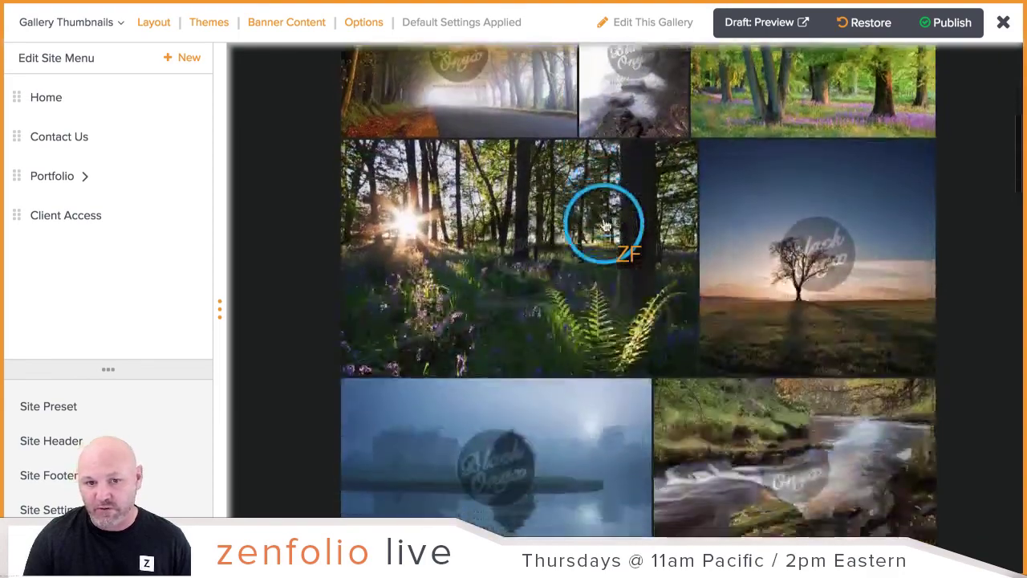
scroll(606, 224, "down", 2)
scroll(606, 225, "up", 8)
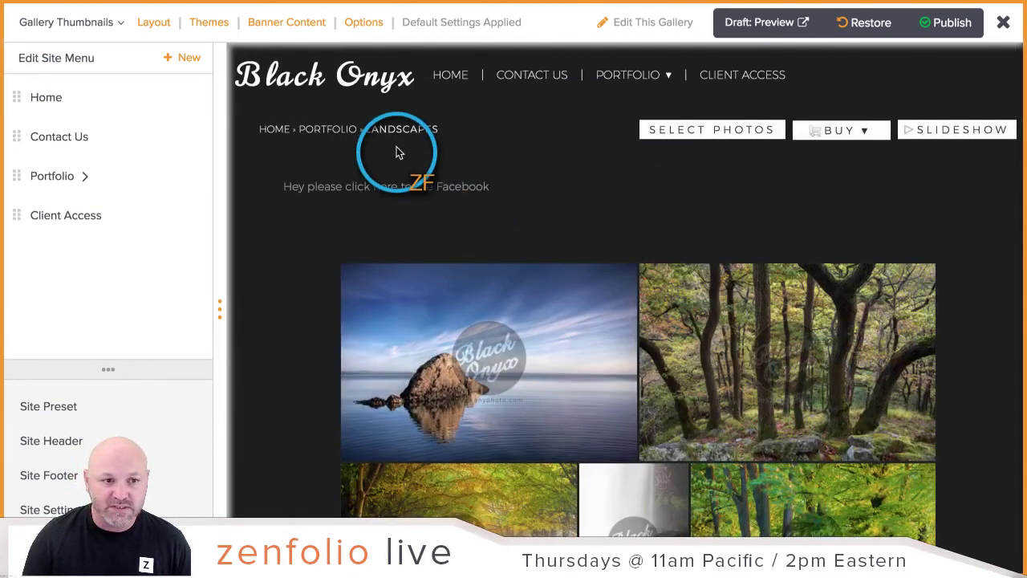
Return to the homepage and reduce the browser zoom to view the whole grid of Portfolio galleries.
left_click(274, 129)
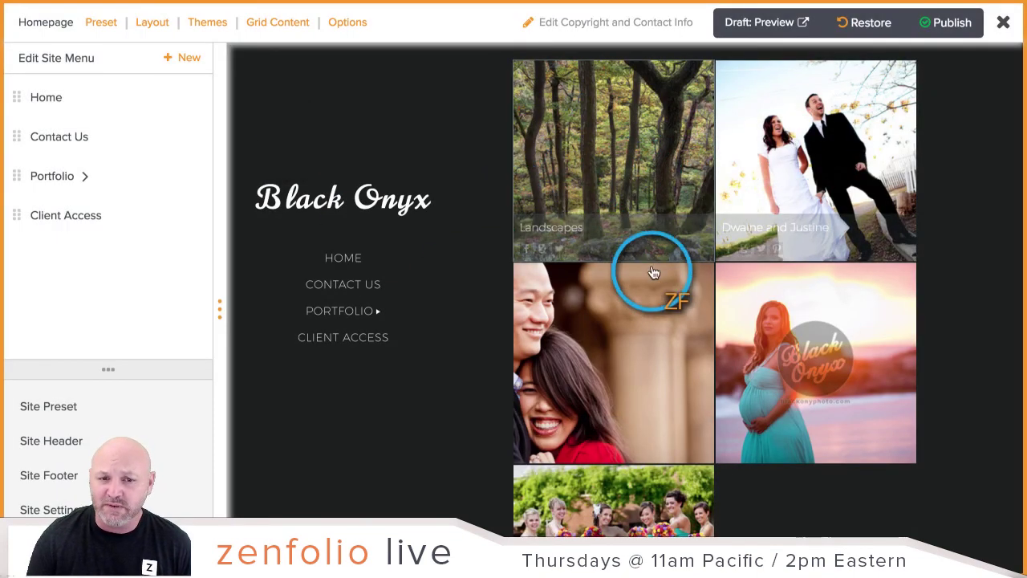
scroll(656, 305, "down", 3)
scroll(657, 313, "up", 3)
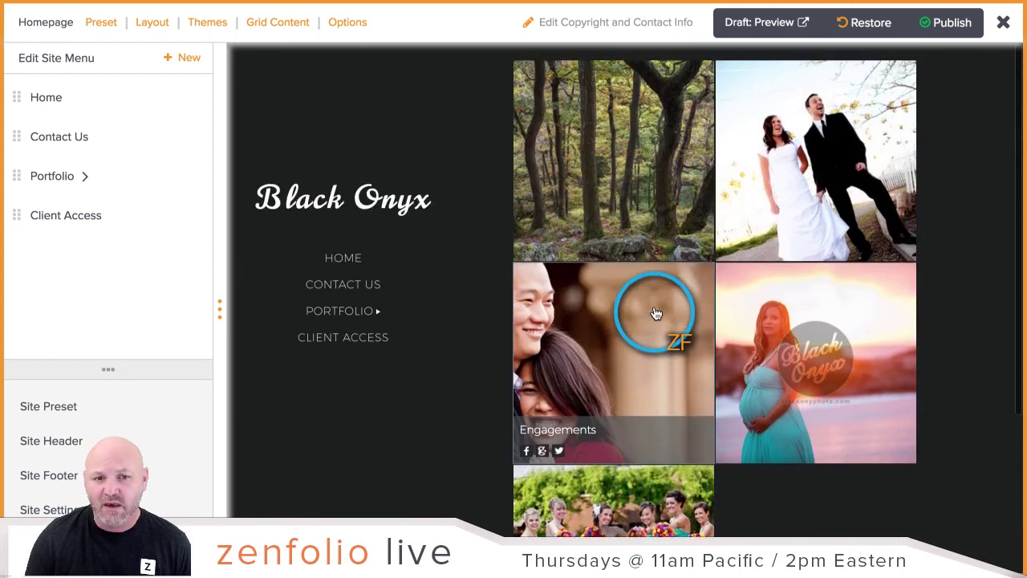
scroll(656, 313, "down", 3)
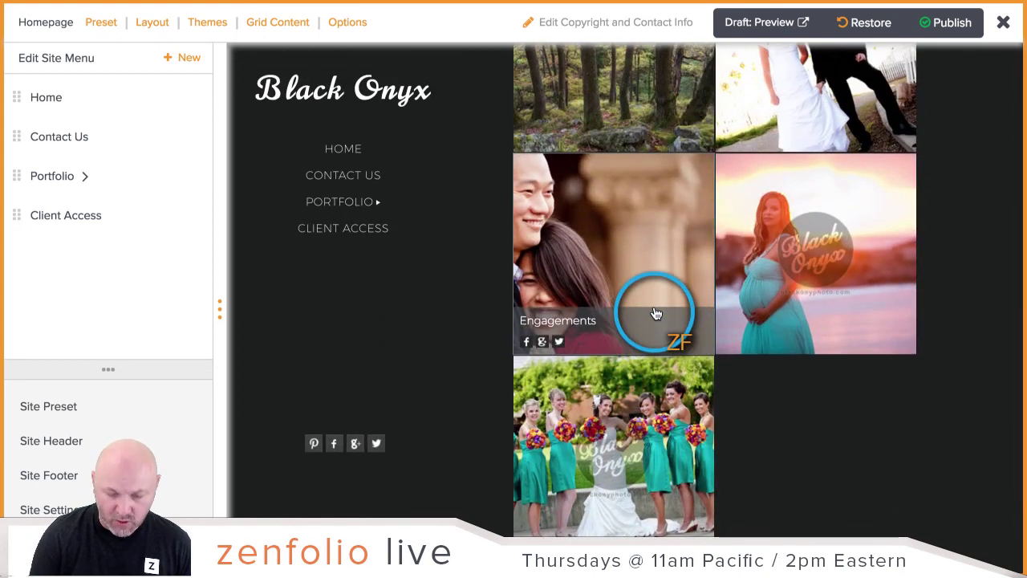
key("ctrl+minus")
key("ctrl+minus")
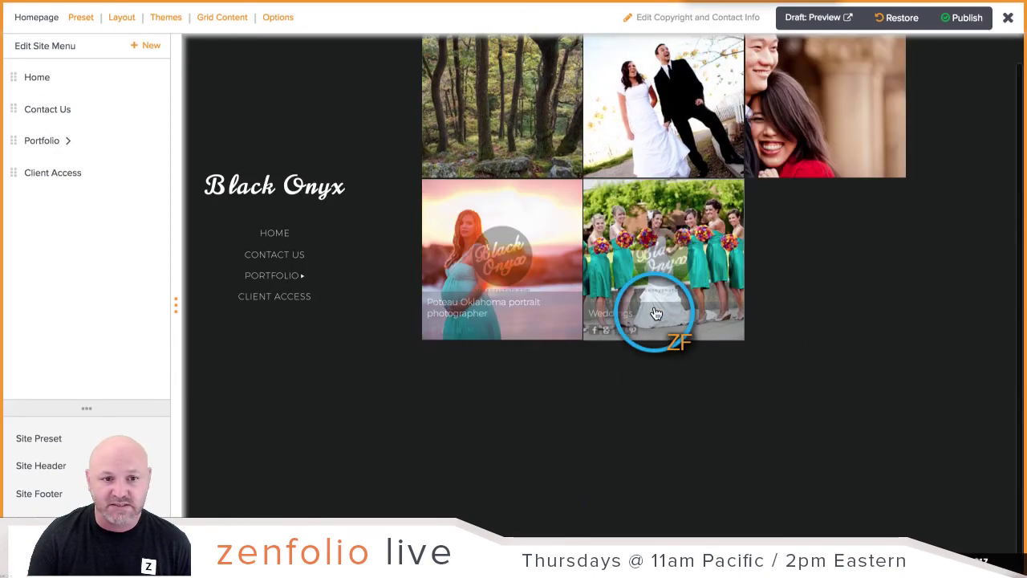
scroll(657, 313, "up", 1)
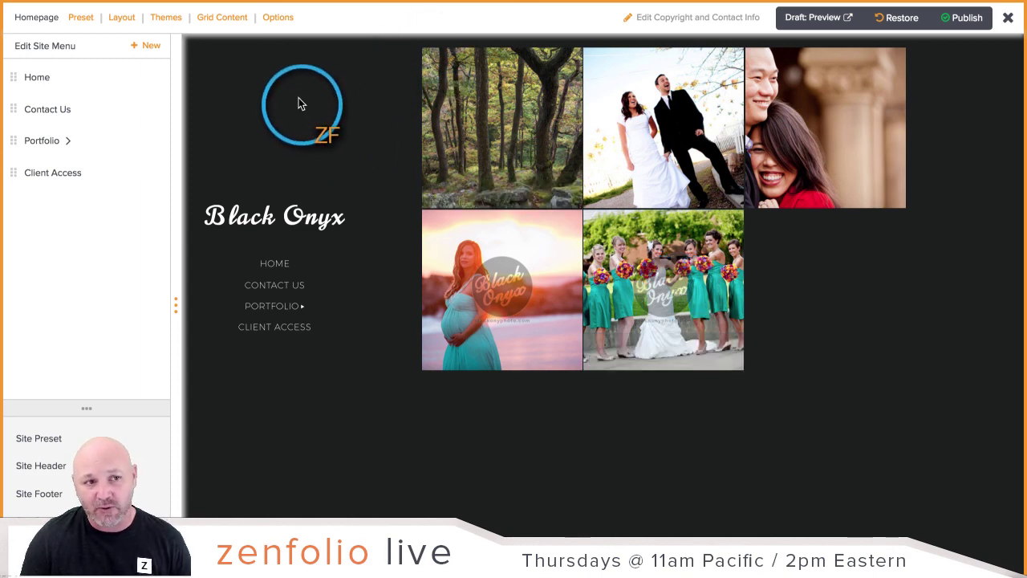
Open the gallery selection for the homepage's grid content and look through the galleries inside the Portfolio group.
left_click(223, 18)
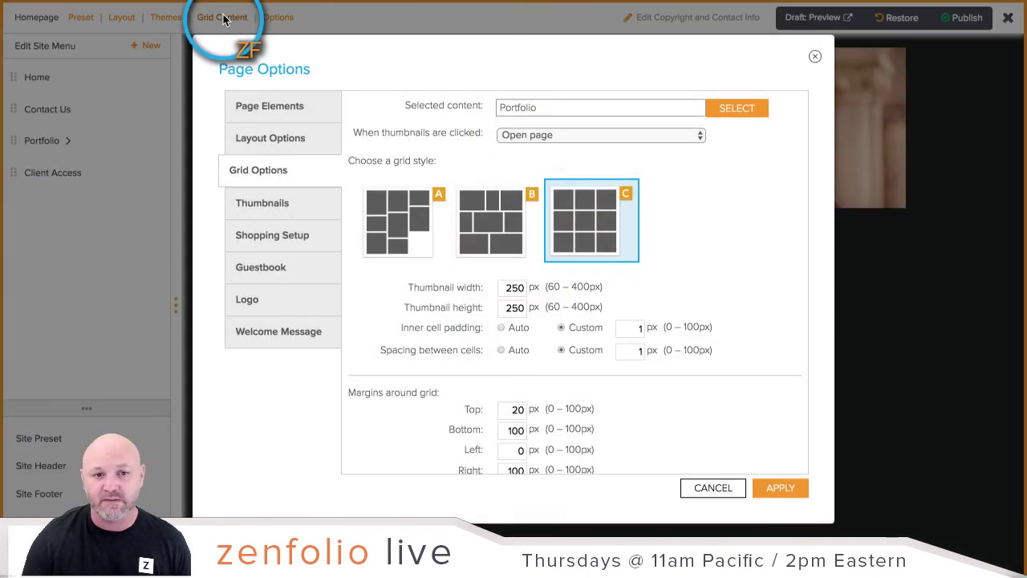
left_click(736, 110)
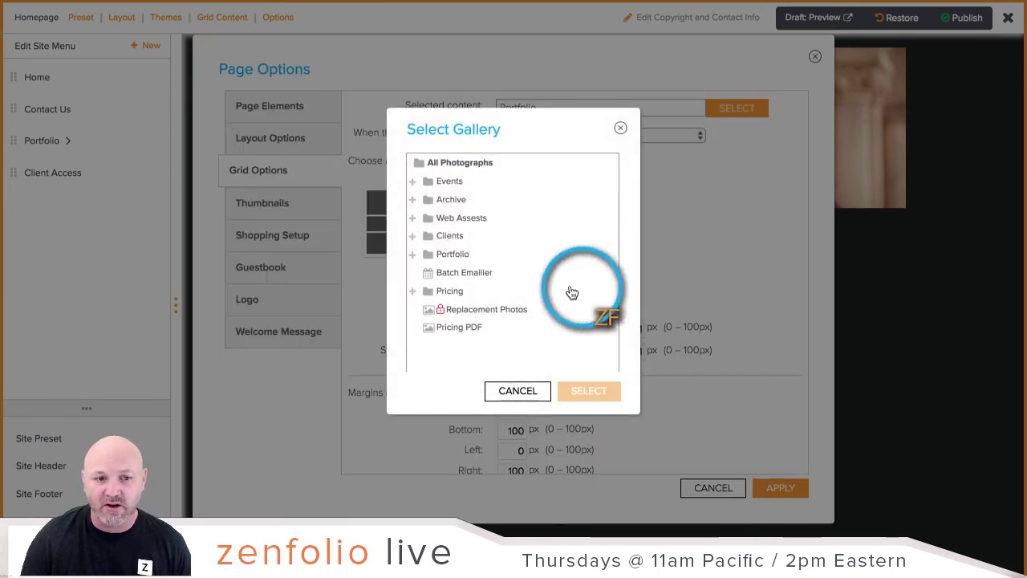
left_click(482, 255)
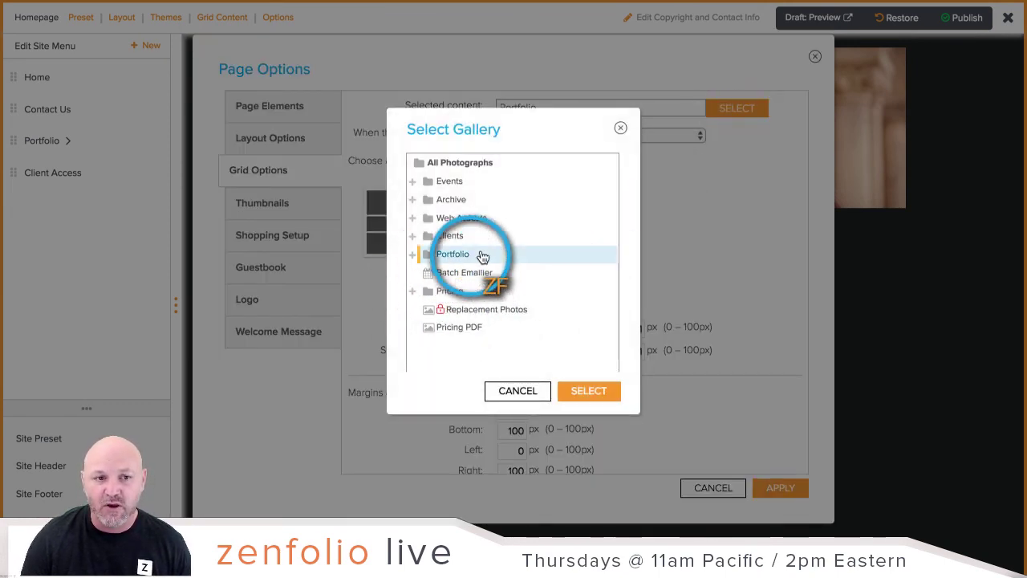
left_click(412, 254)
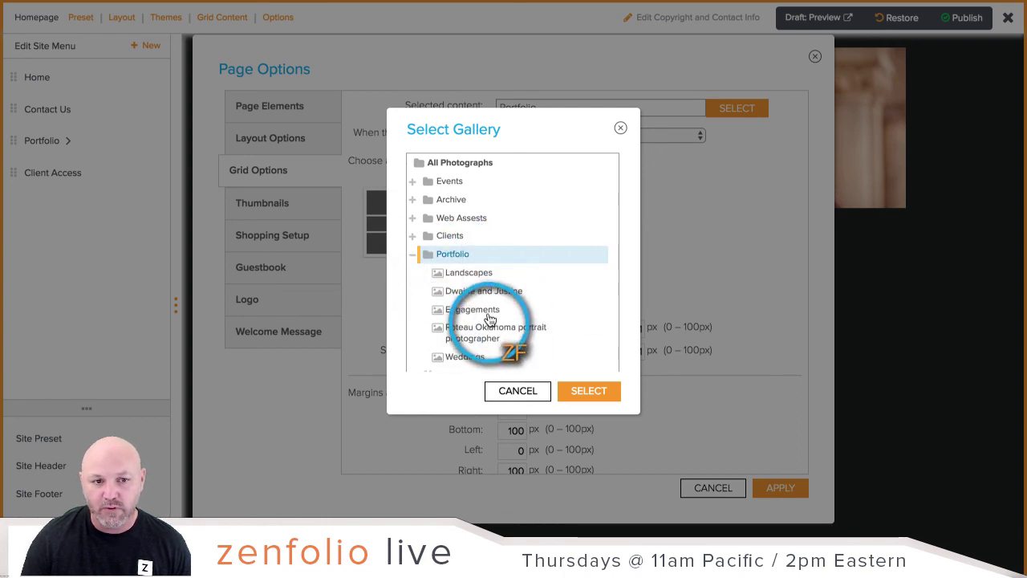
left_click(413, 254)
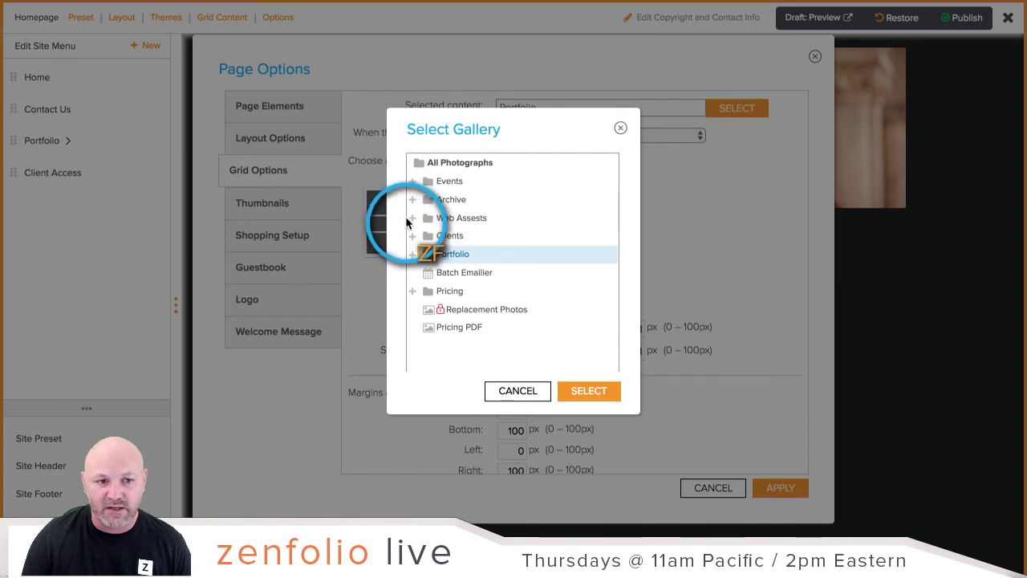
Set the homepage's grid content to the Homepage Slideshow - horizontal gallery from the Web Assests group and apply the page options.
left_click(409, 220)
scroll(542, 251, "down", 3)
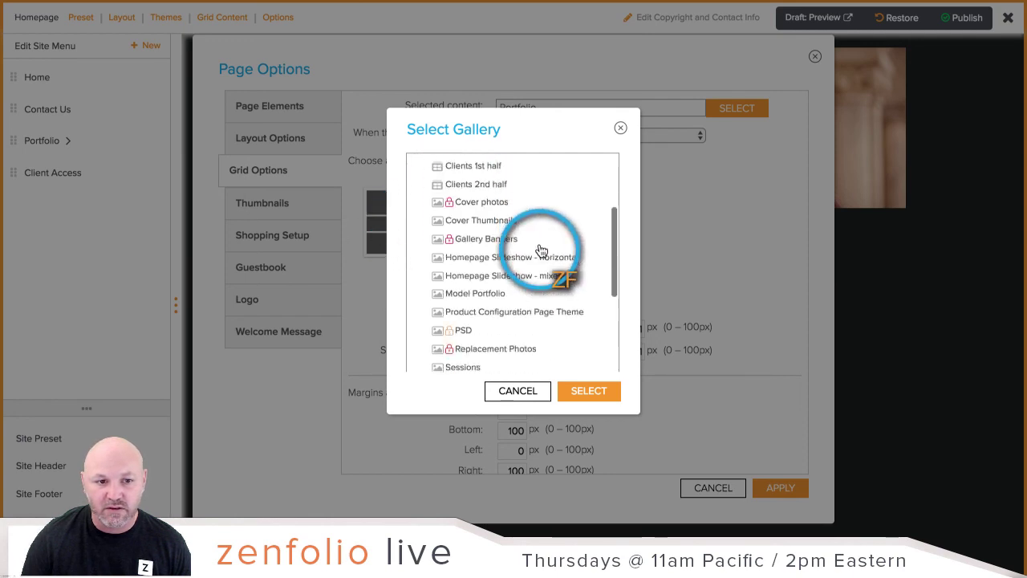
scroll(542, 251, "down", 3)
scroll(542, 251, "up", 6)
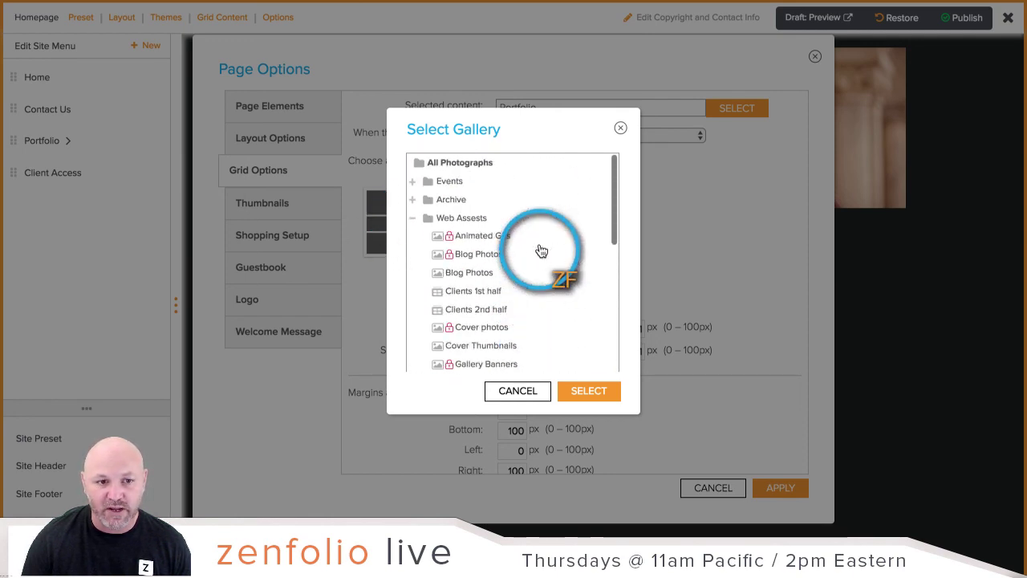
scroll(542, 252, "down", 3)
scroll(540, 251, "up", 3)
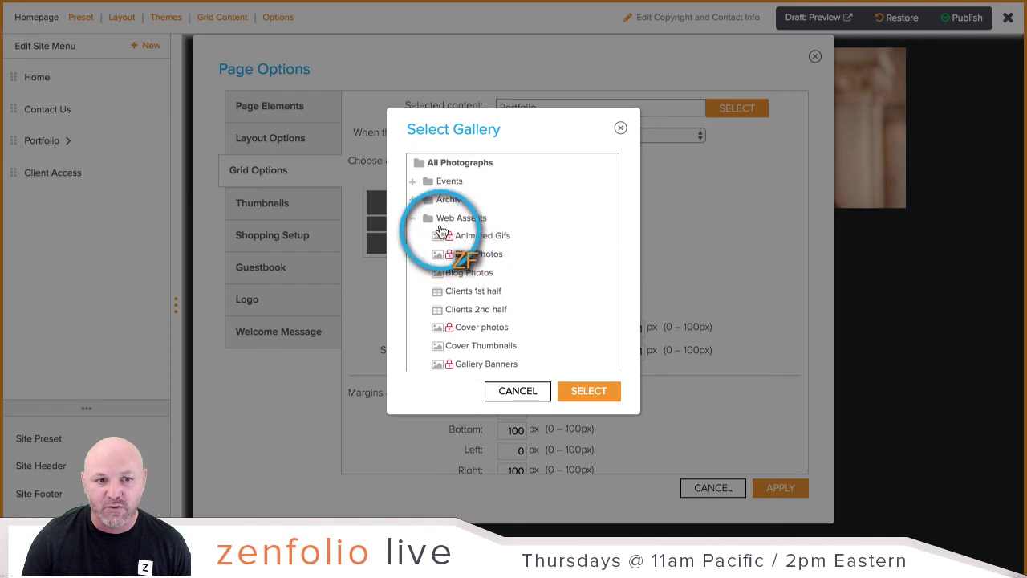
scroll(532, 248, "down", 3)
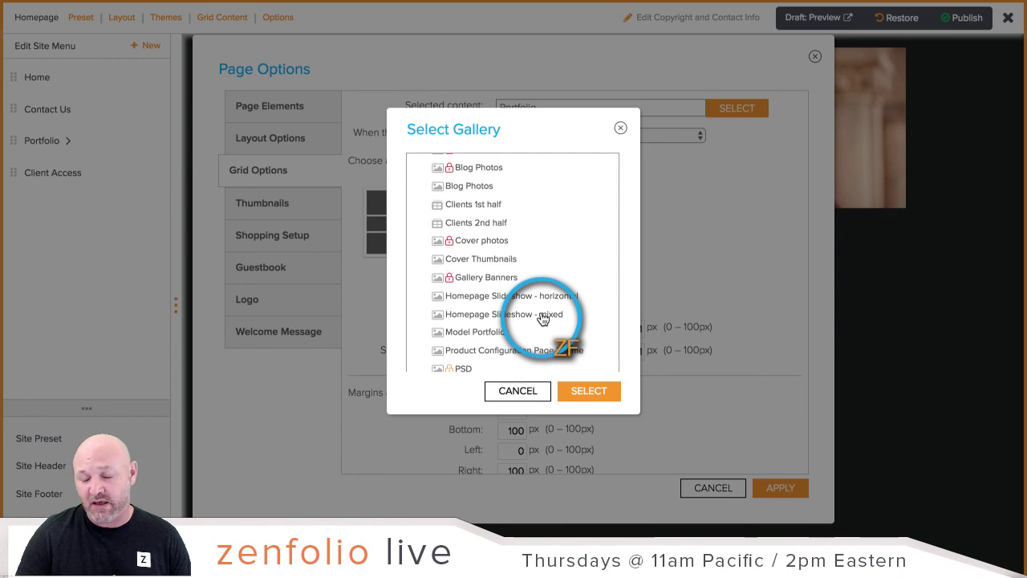
left_click(486, 299)
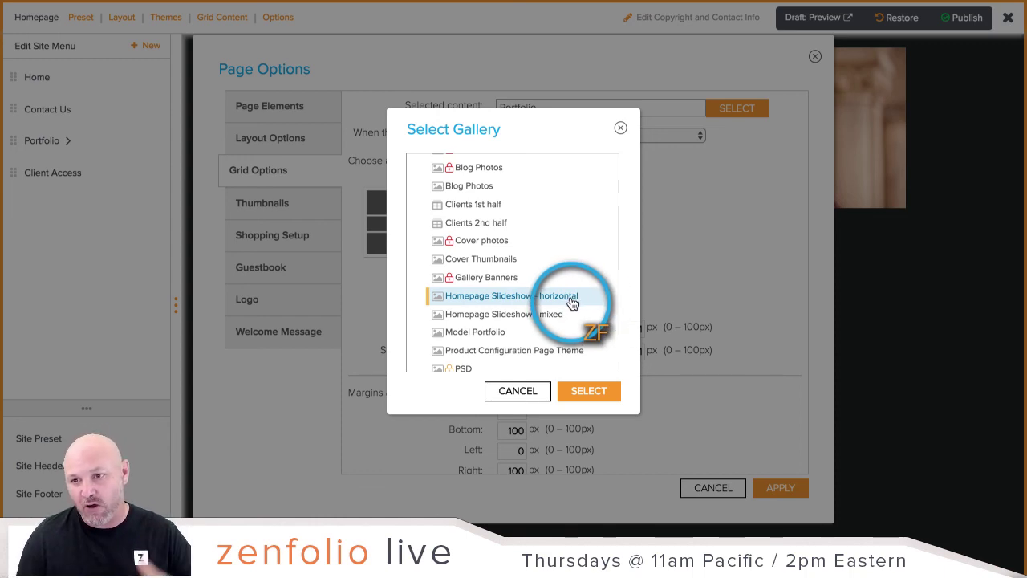
left_click(606, 388)
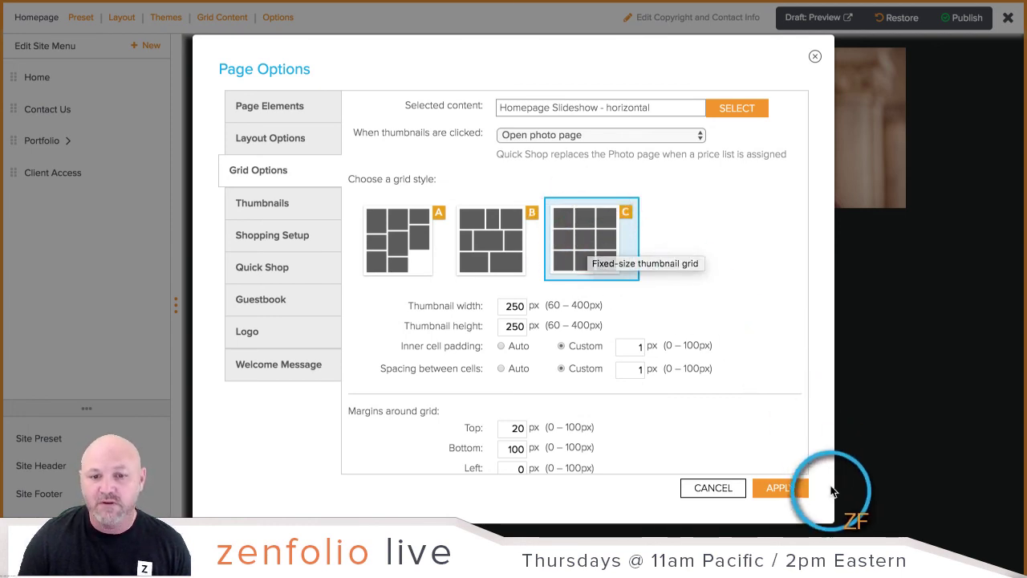
left_click(782, 493)
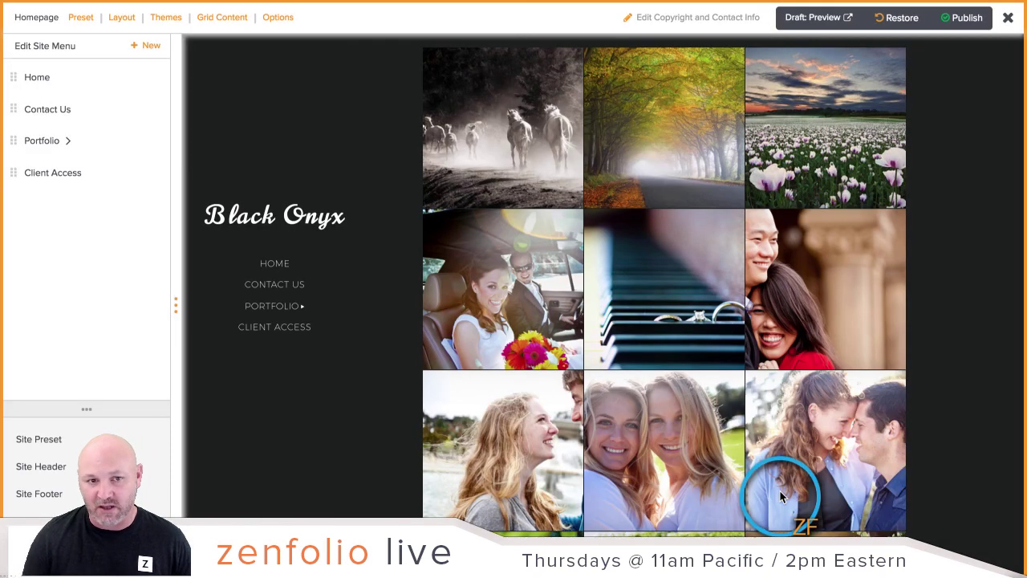
Examine the homepage's fixed-size grid of individual photos from the first row to the last.
scroll(550, 163, "down", 1)
scroll(549, 163, "down", 2)
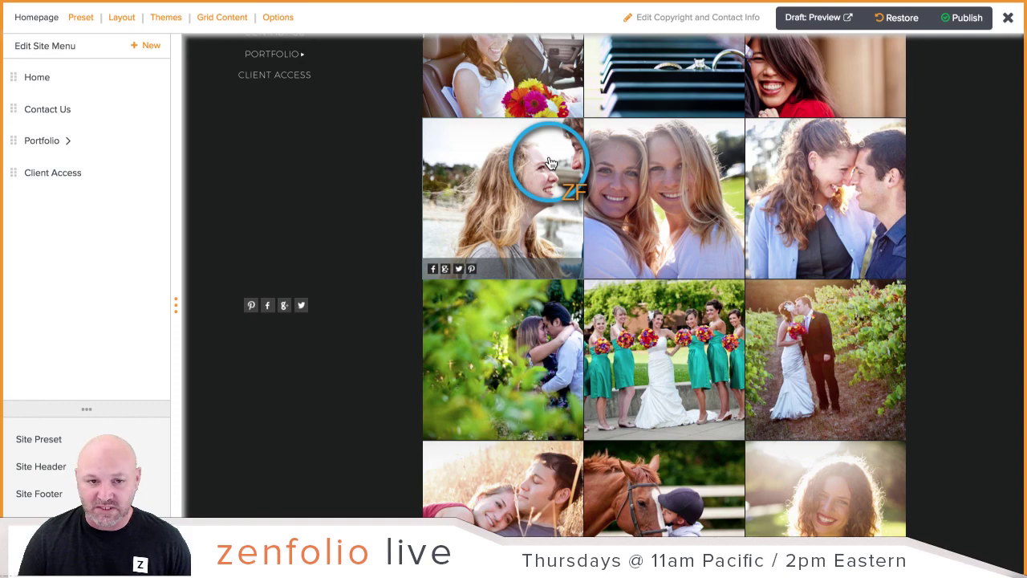
scroll(550, 162, "up", 3)
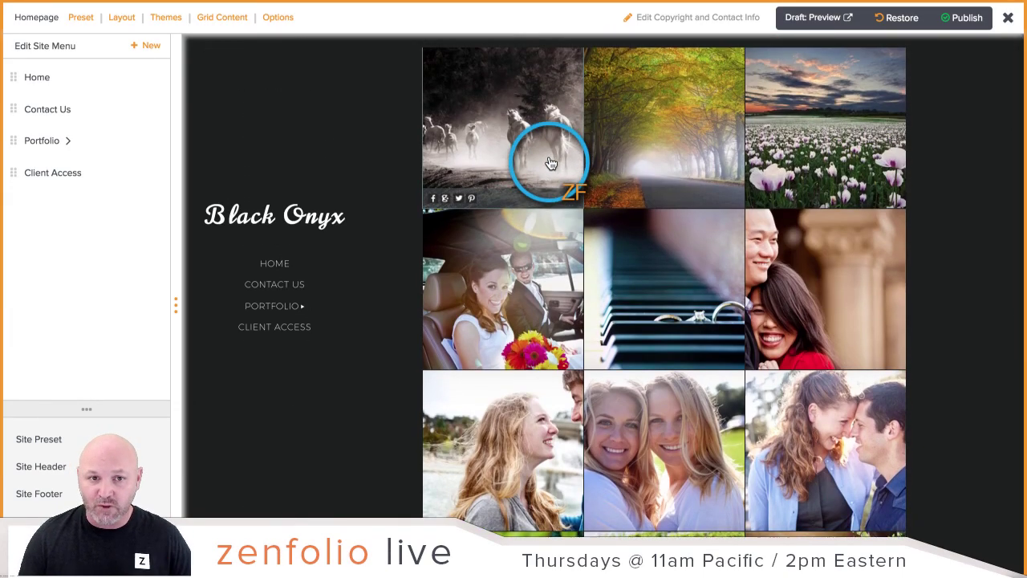
scroll(550, 163, "down", 6)
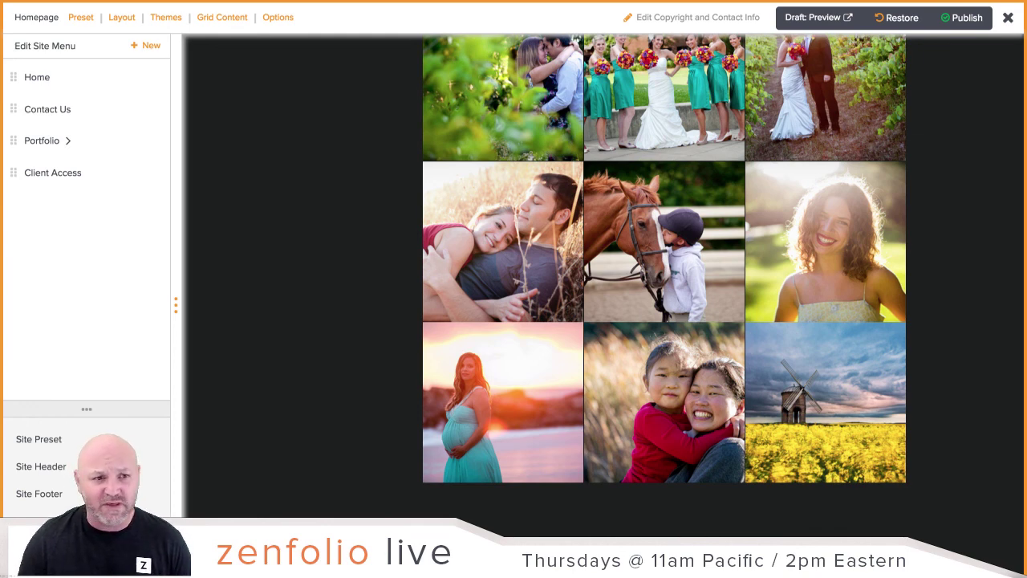
left_click(338, 256)
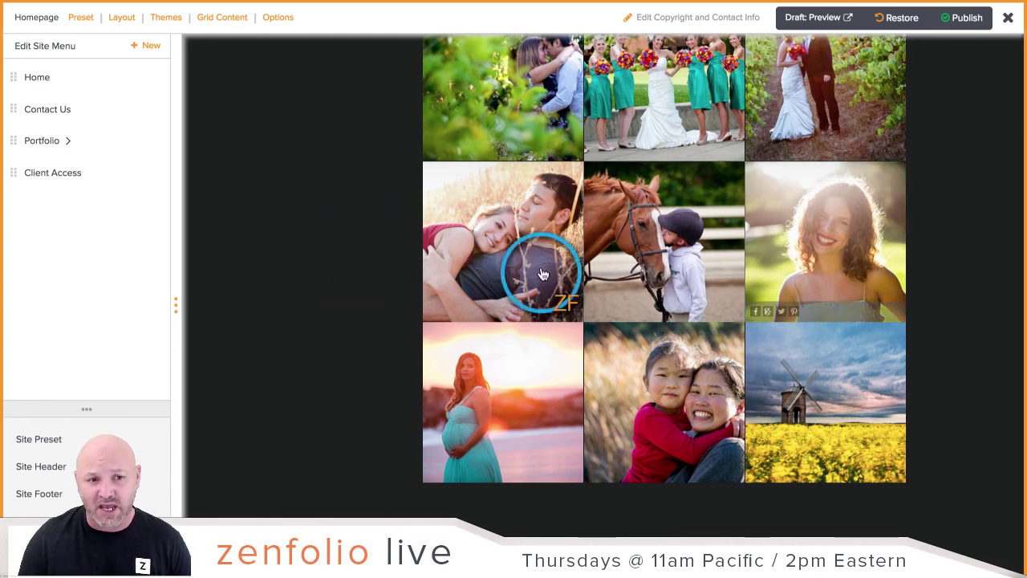
scroll(310, 264, "up", 3)
scroll(310, 266, "up", 4)
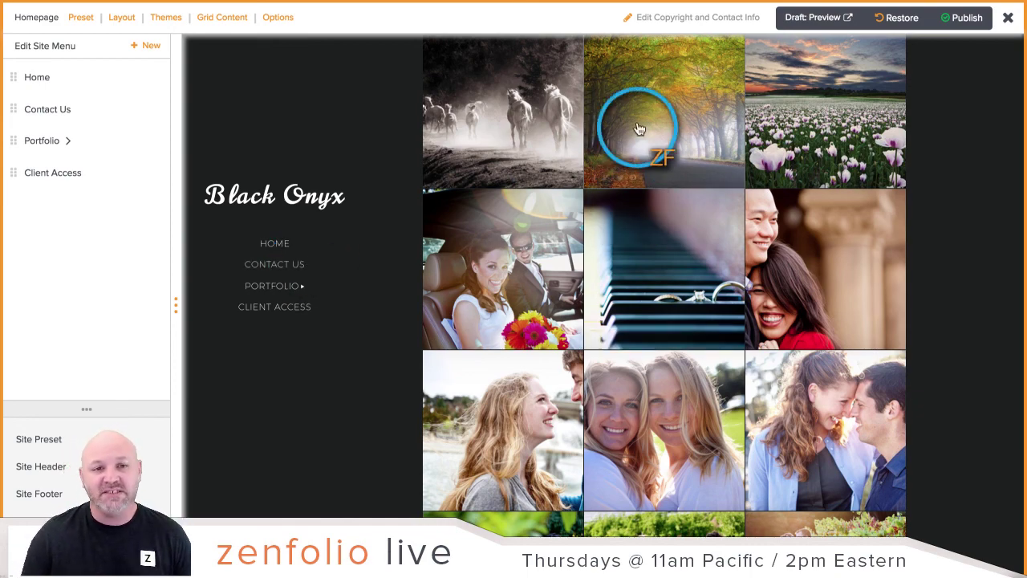
scroll(608, 161, "down", 3)
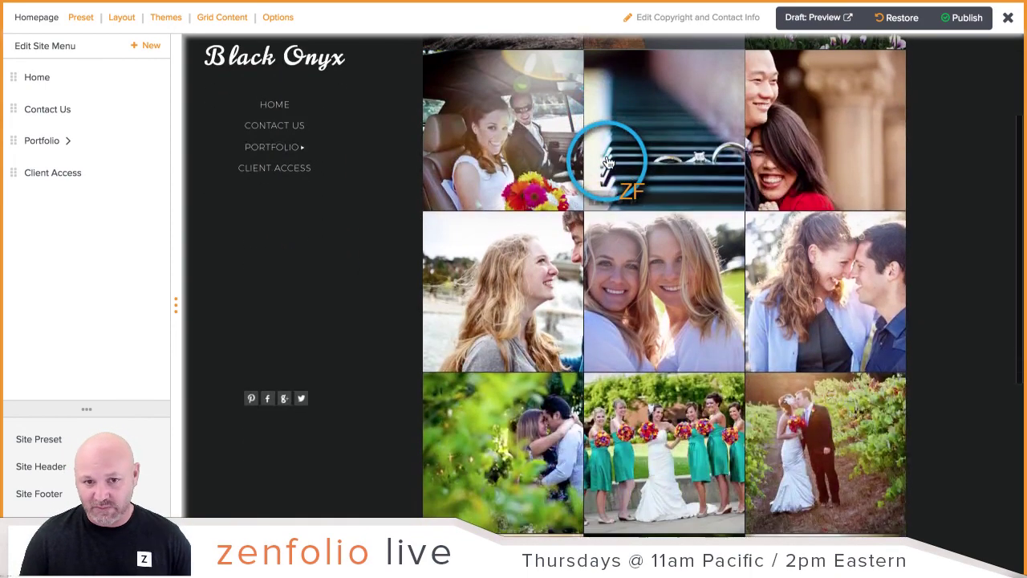
scroll(607, 161, "up", 3)
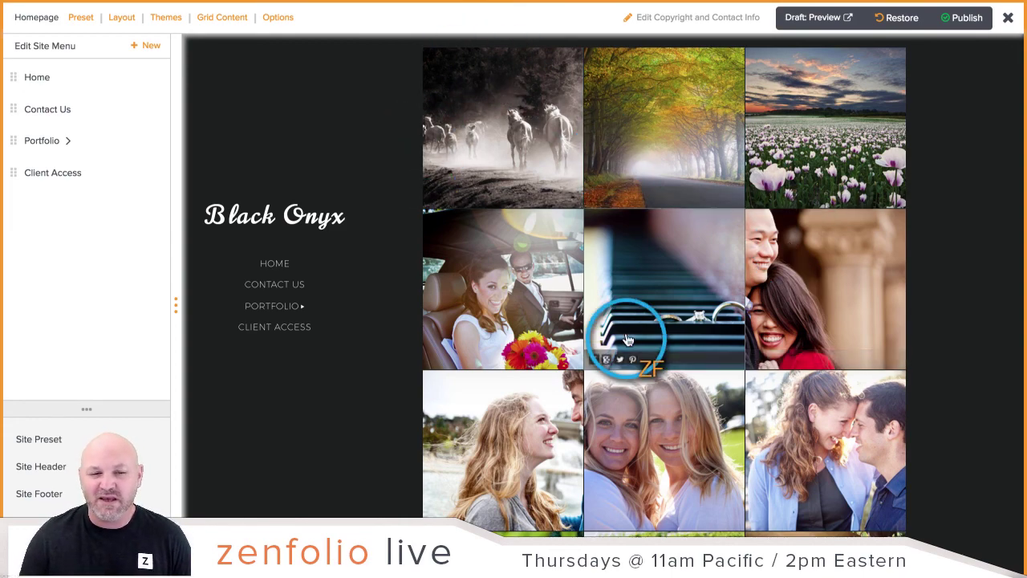
scroll(586, 361, "down", 2)
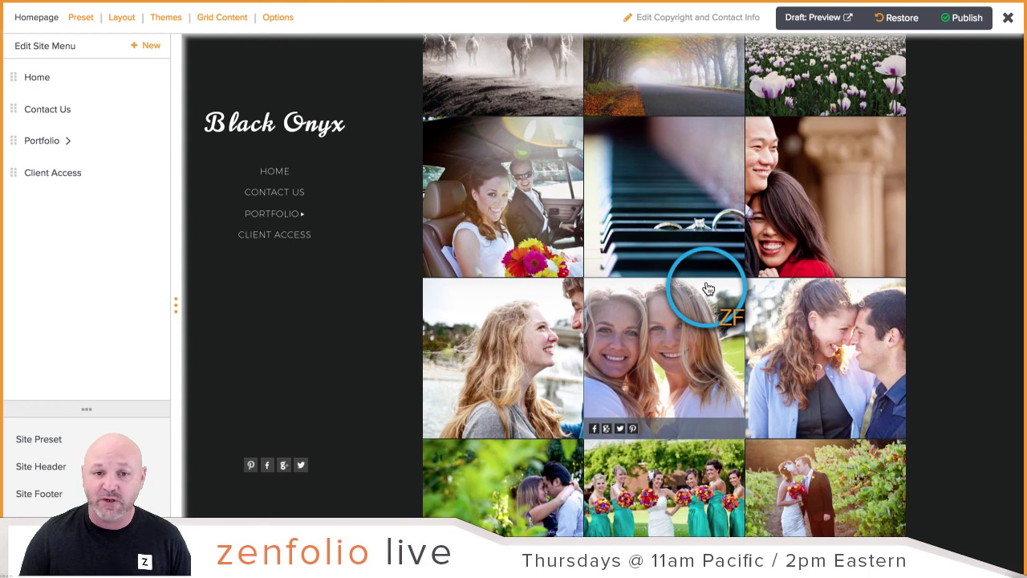
scroll(708, 289, "up", 2)
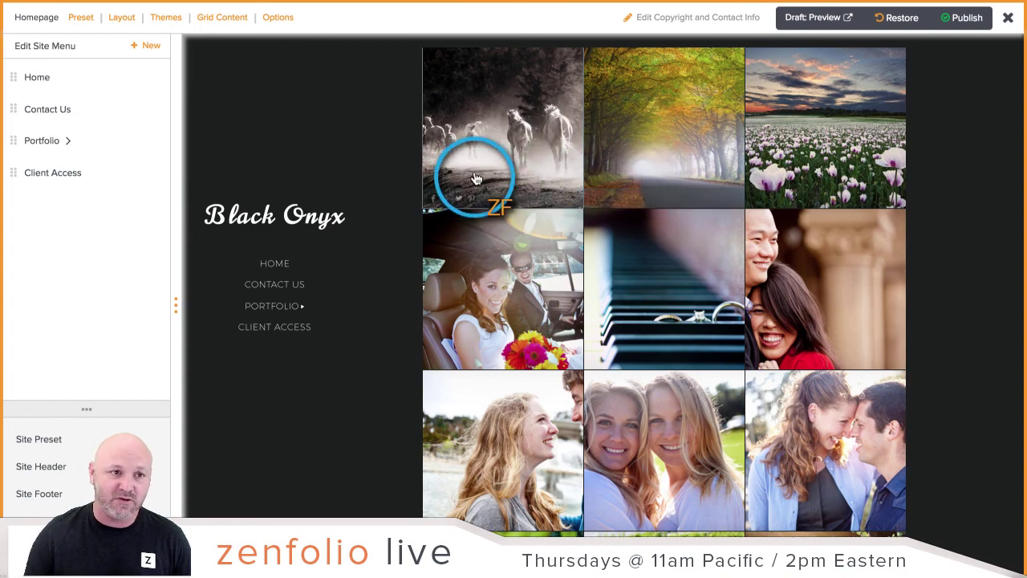
Choose grid style B for the homepage grid and apply the page options.
left_click(227, 19)
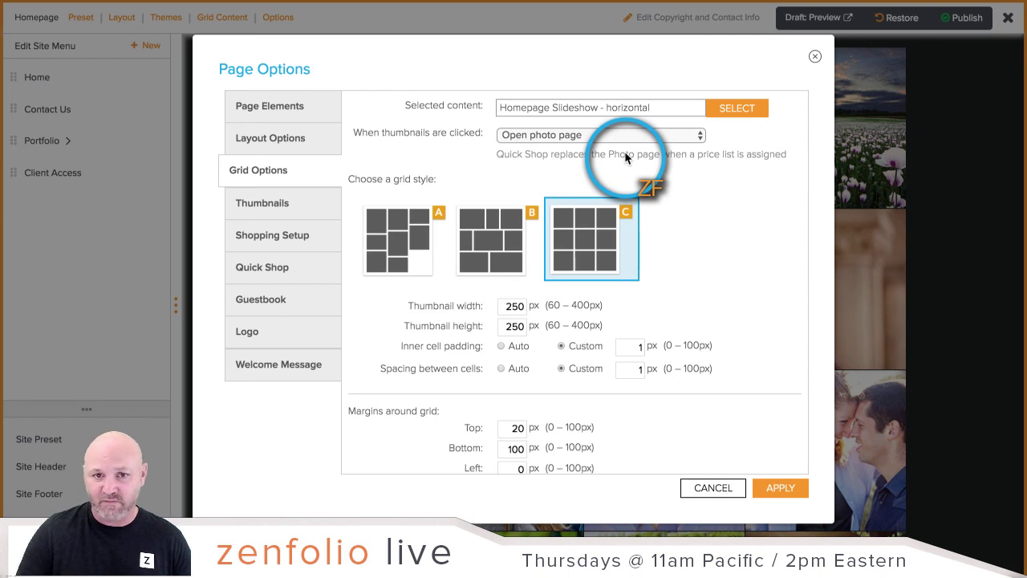
left_click(488, 239)
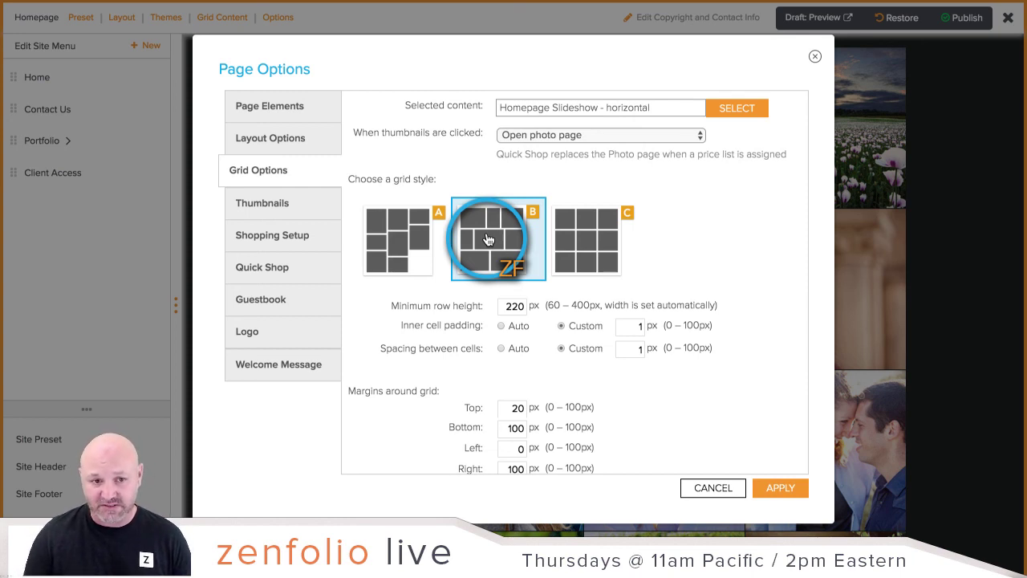
left_click(783, 488)
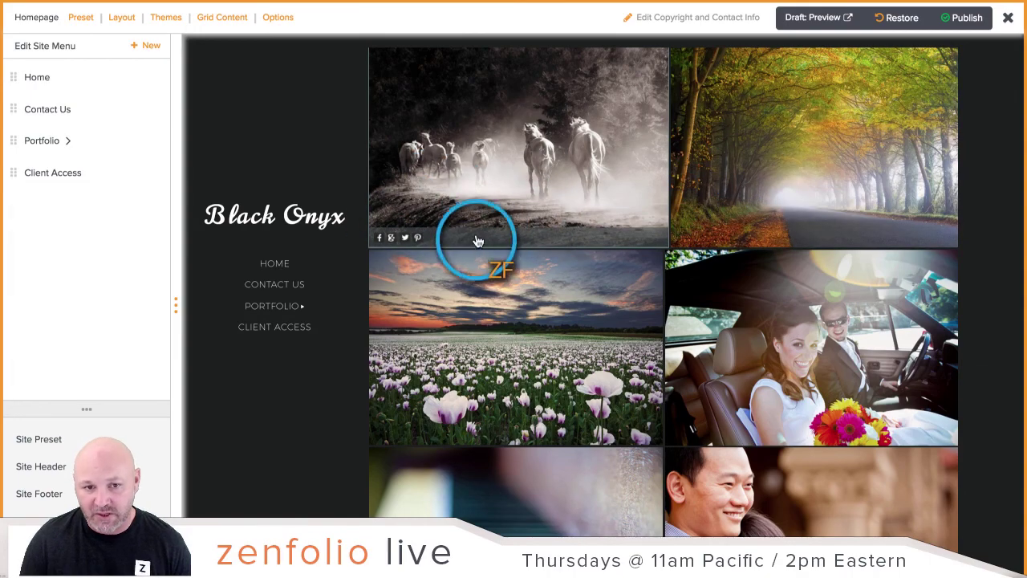
Look over the full length of the homepage's style B grid, checking how the horizontal photos fill the rows.
scroll(775, 301, "down", 5)
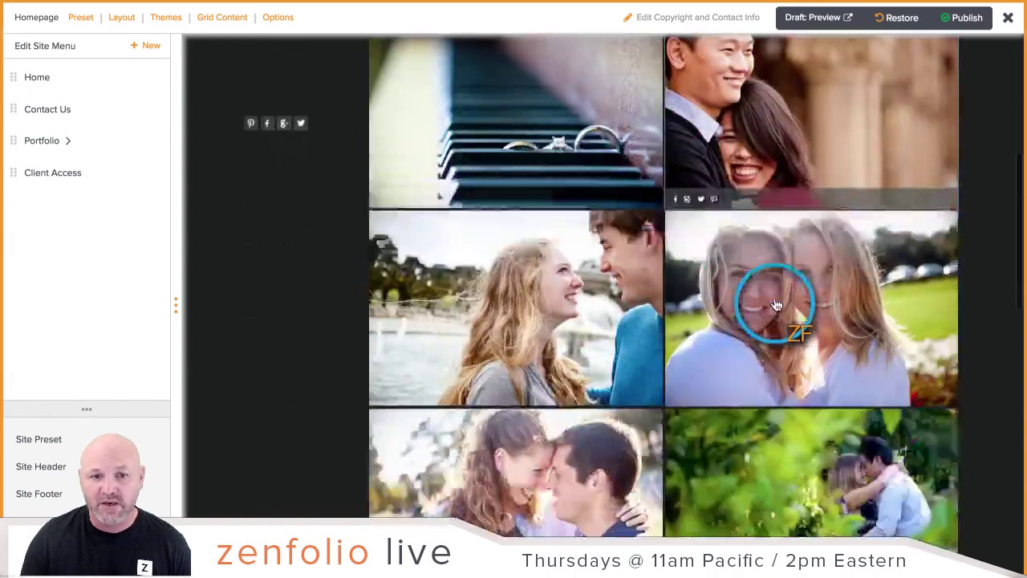
scroll(776, 304, "down", 8)
scroll(775, 304, "up", 7)
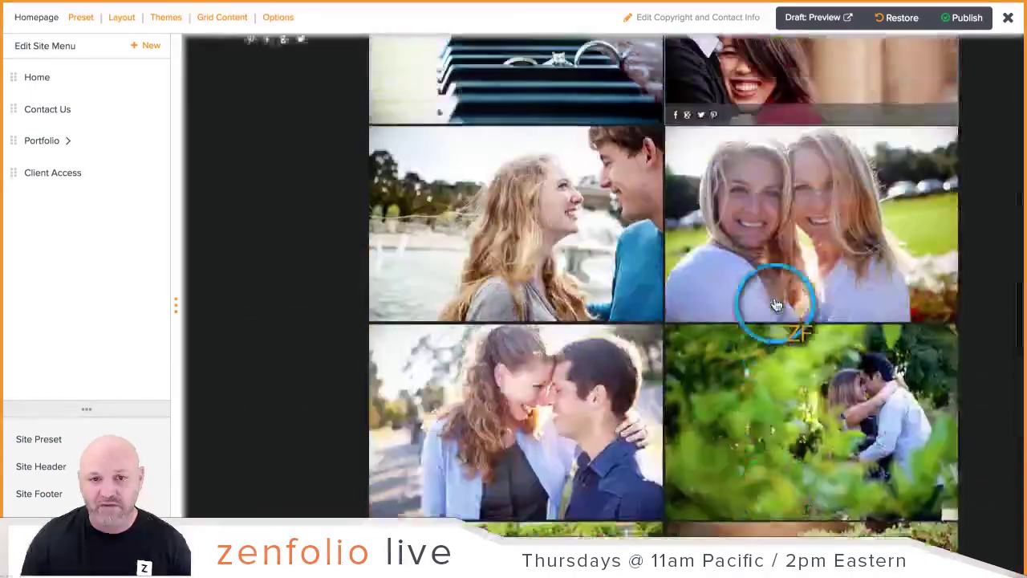
scroll(776, 304, "up", 3)
scroll(776, 303, "down", 9)
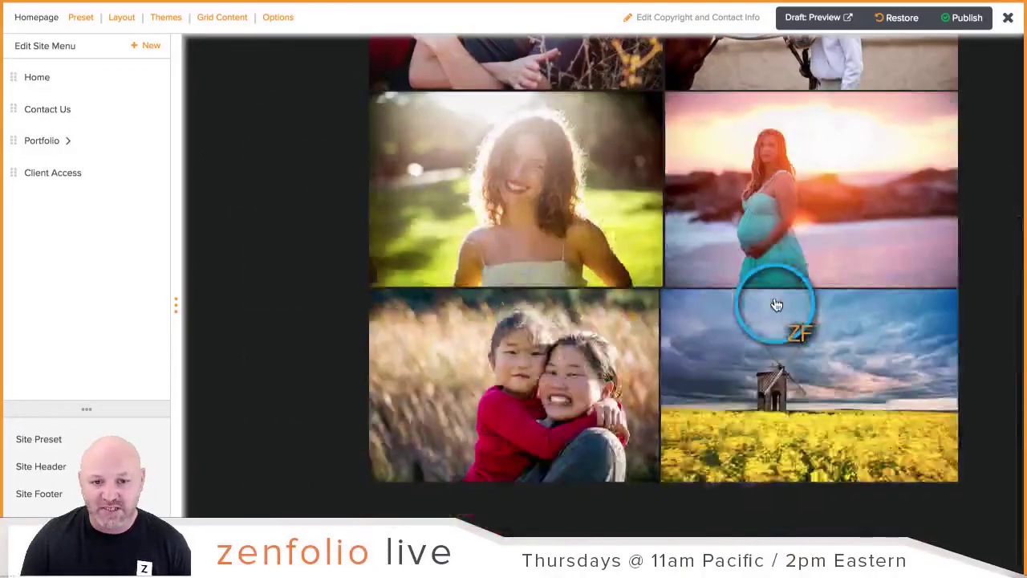
scroll(776, 303, "up", 12)
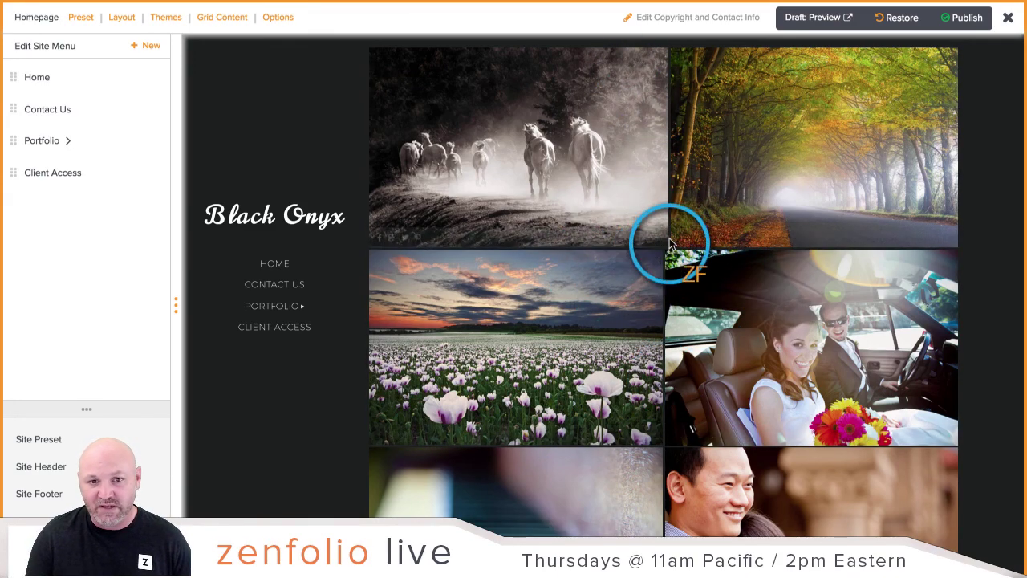
scroll(579, 303, "down", 8)
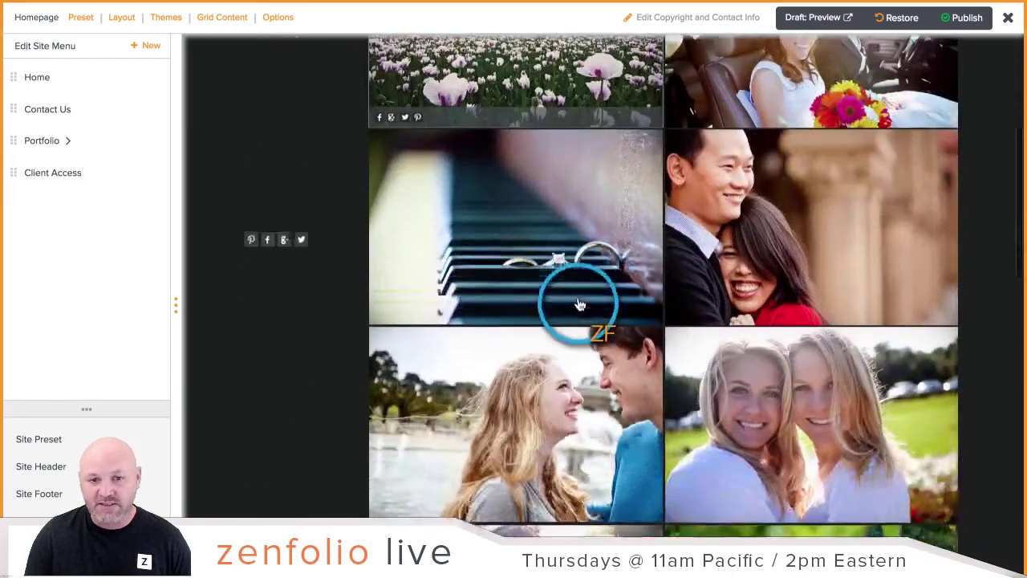
scroll(578, 303, "down", 2)
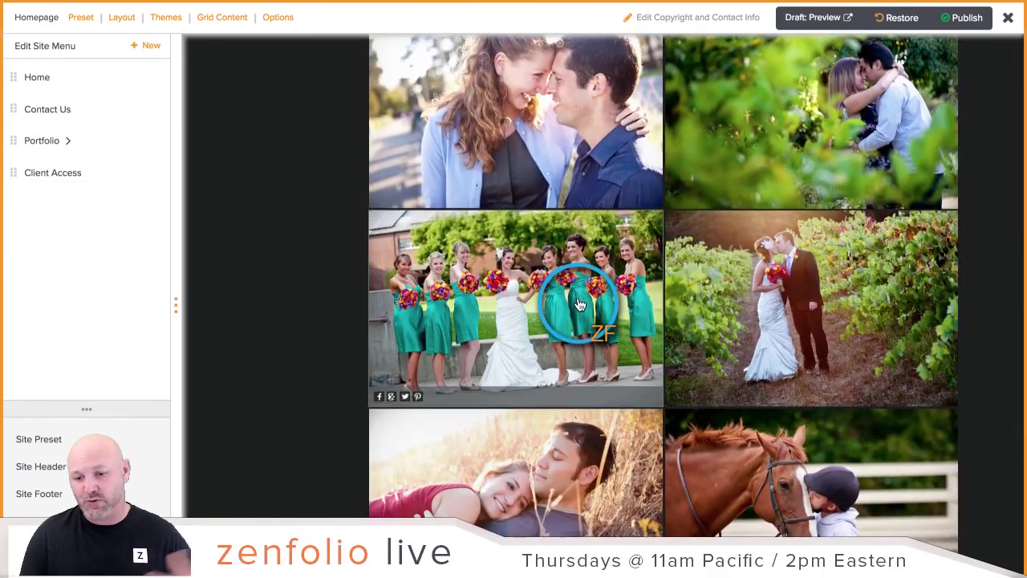
Set the homepage's grid content to the Homepage Slideshow - mixed gallery from the Web Assests group and apply the page options.
scroll(579, 303, "up", 1)
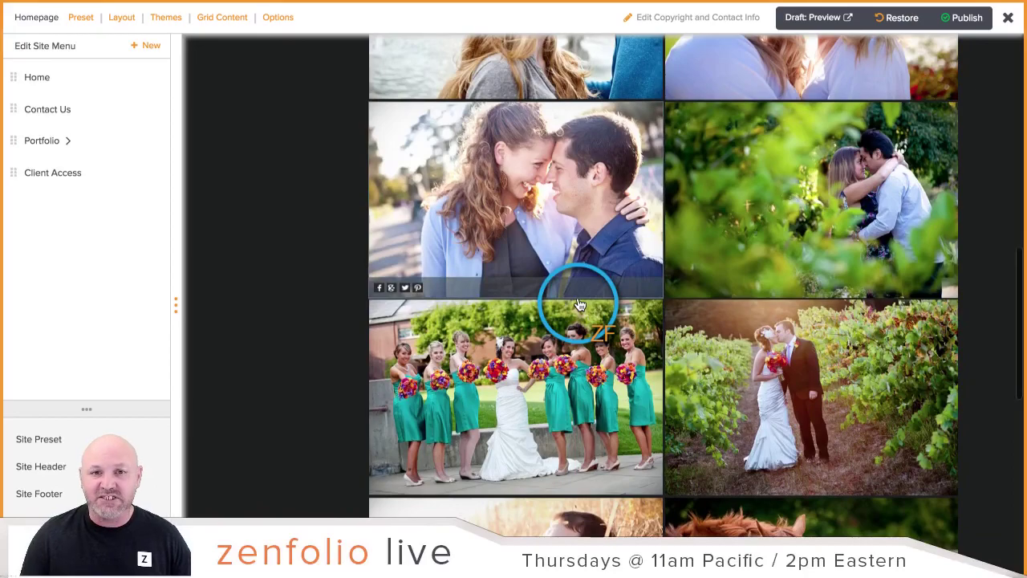
scroll(578, 304, "up", 6)
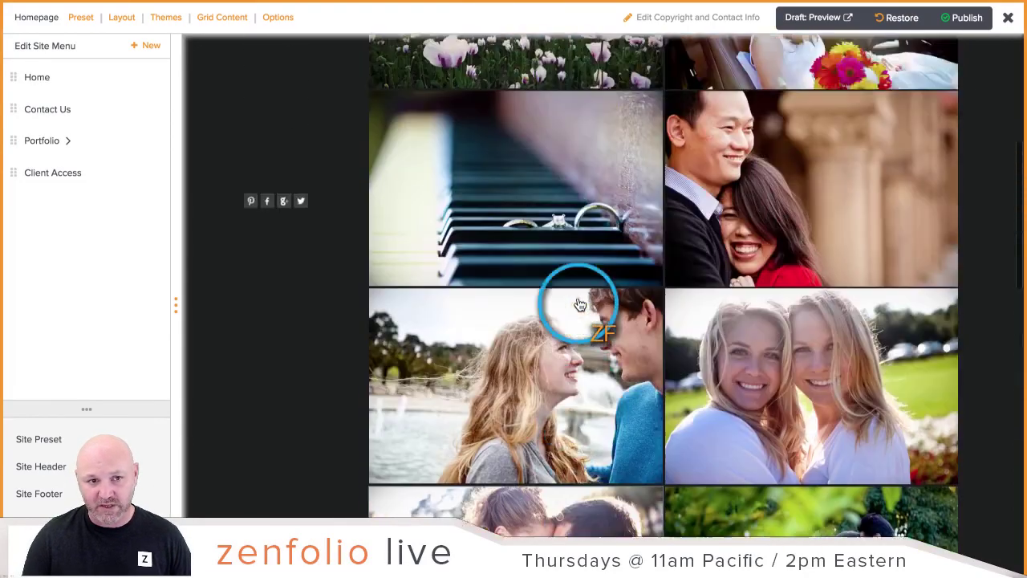
left_click(222, 16)
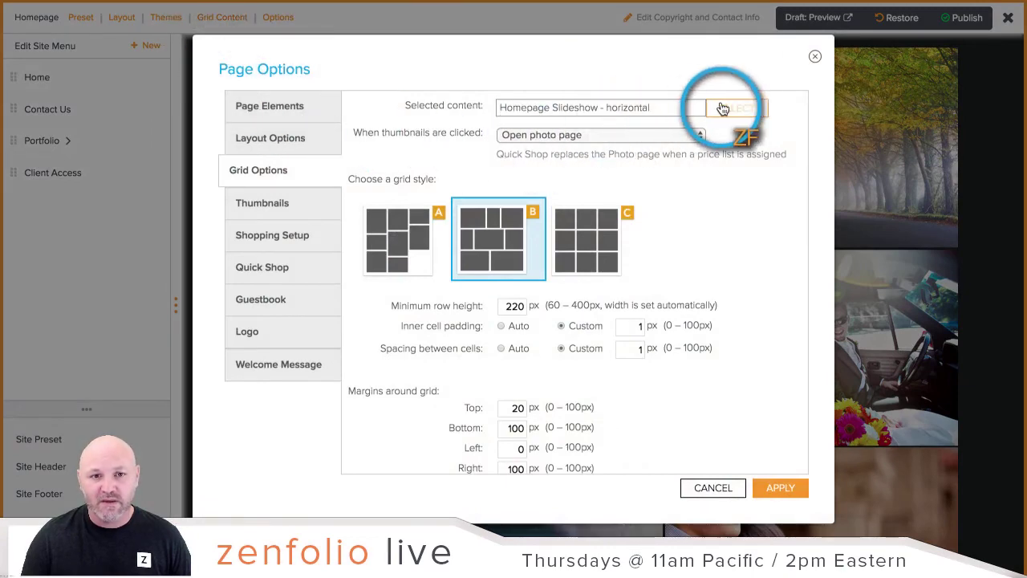
left_click(743, 109)
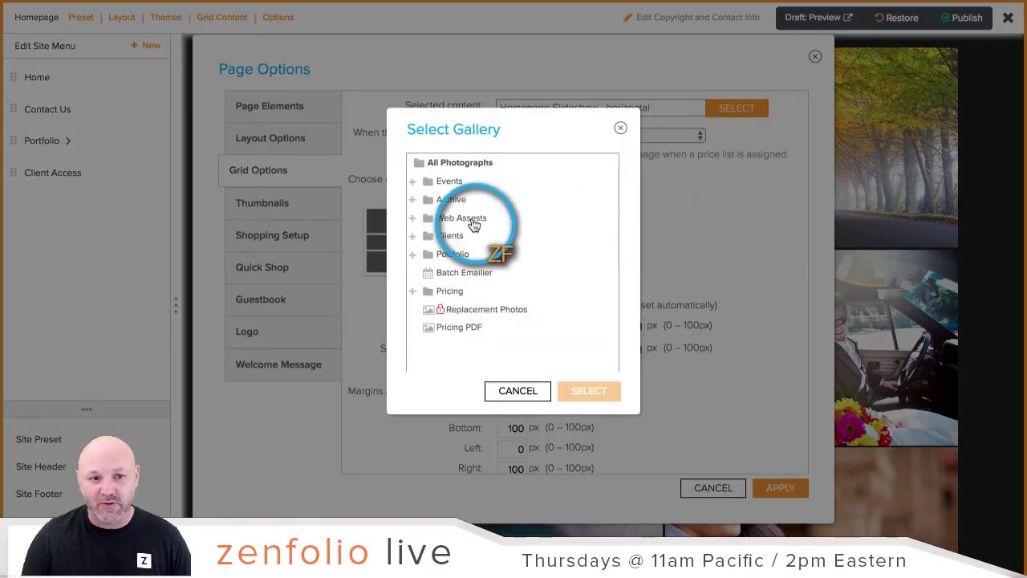
left_click(411, 218)
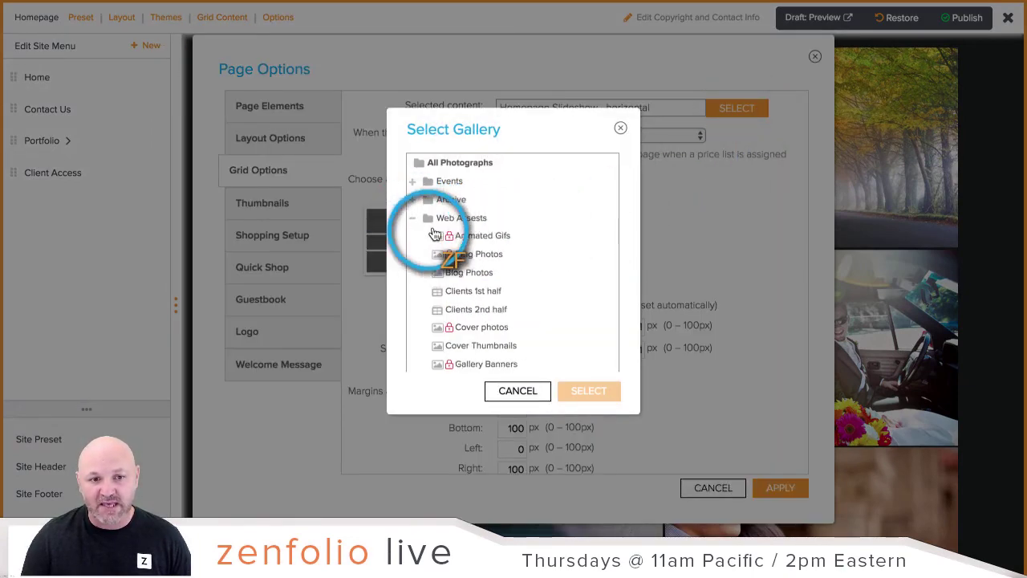
scroll(458, 252, "down", 5)
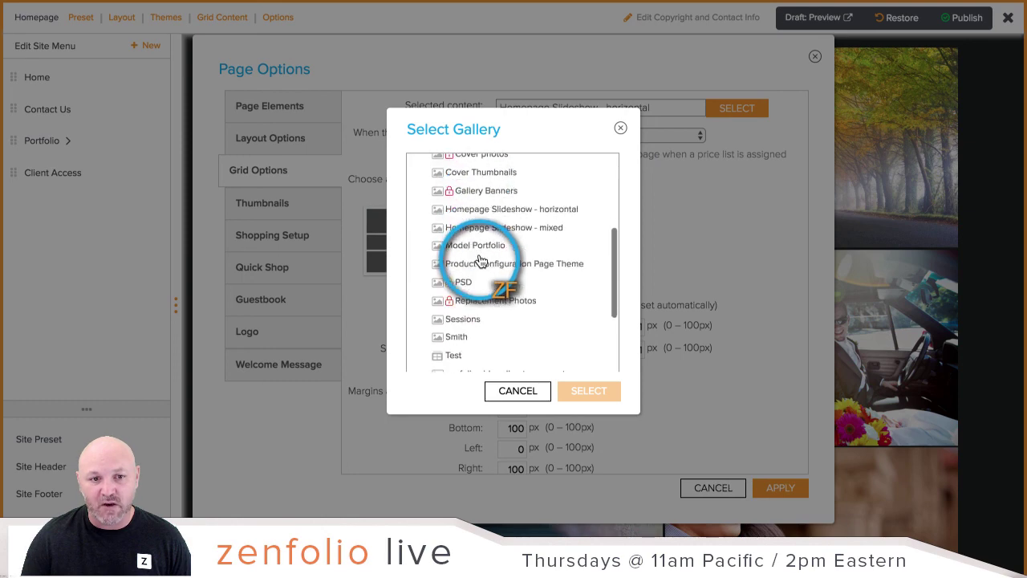
left_click(552, 228)
left_click(593, 392)
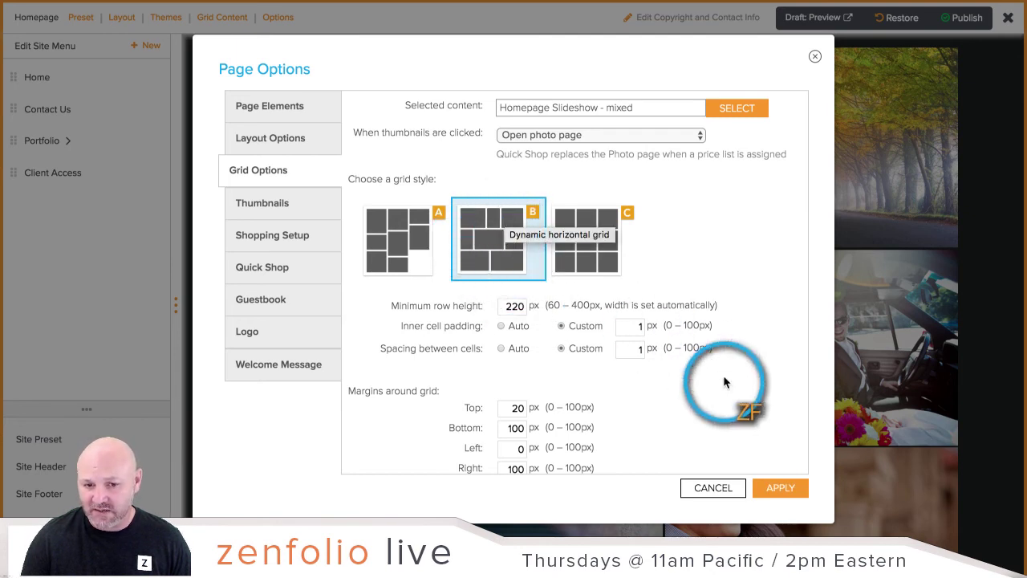
left_click(770, 487)
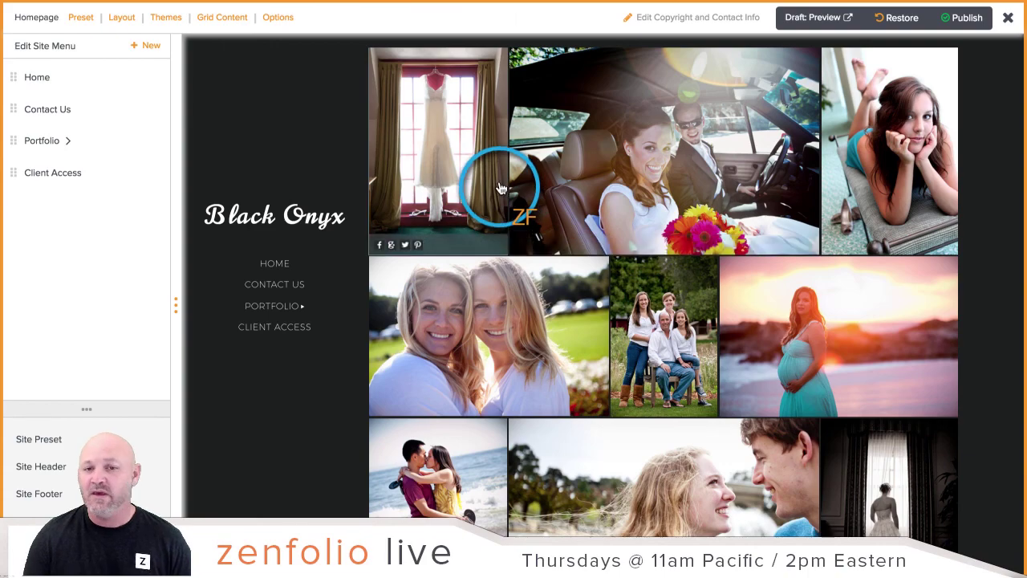
Set a custom spacing of 20 px between the cells of the homepage's style B grid and apply the page options.
scroll(658, 196, "down", 5)
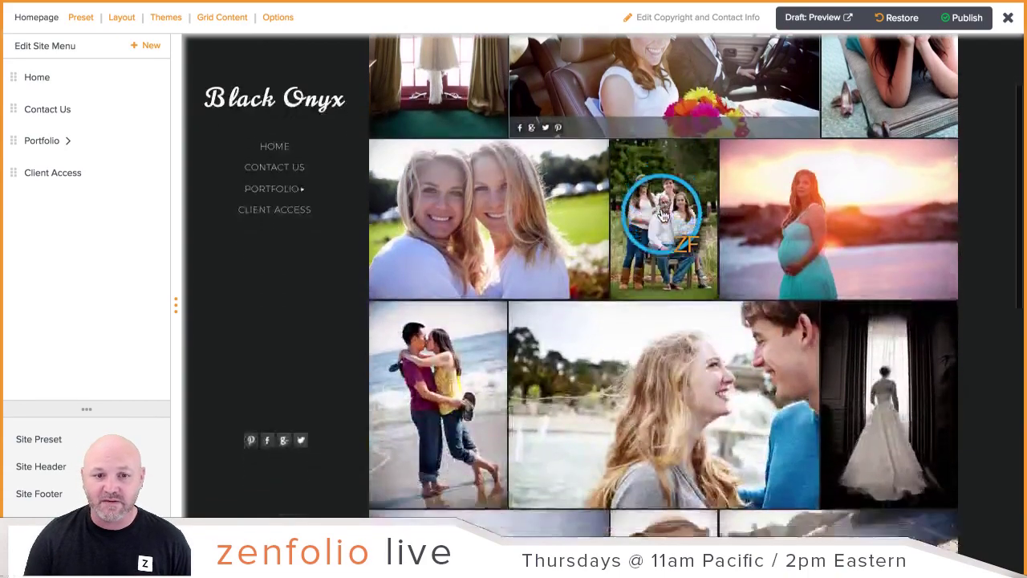
scroll(663, 215, "down", 5)
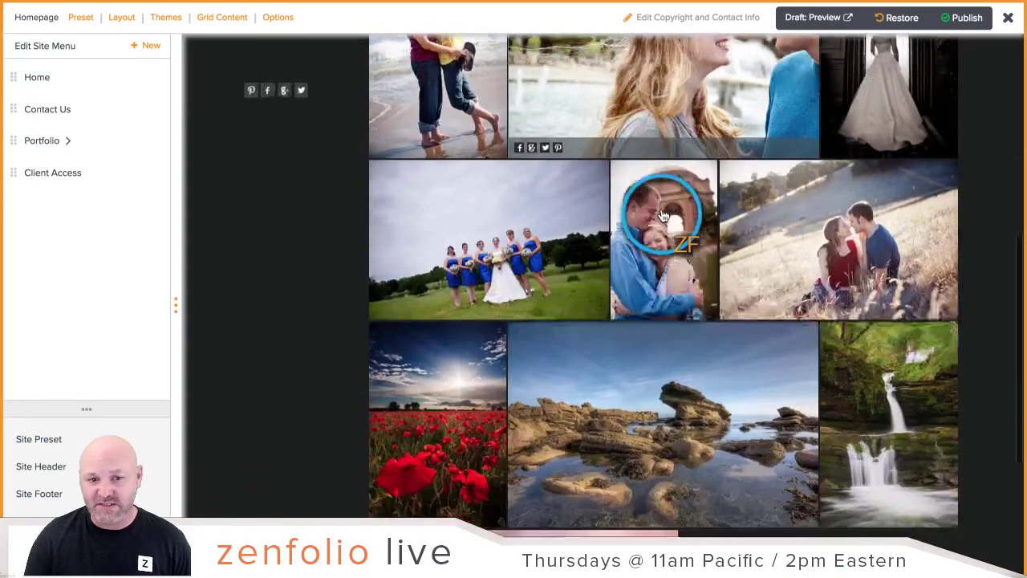
scroll(663, 215, "up", 10)
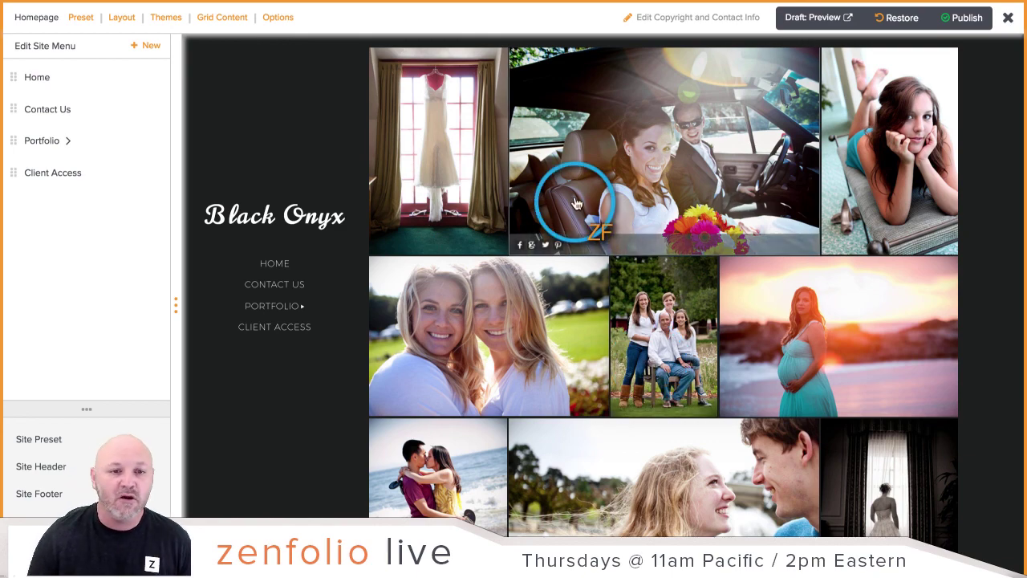
scroll(500, 182, "down", 1)
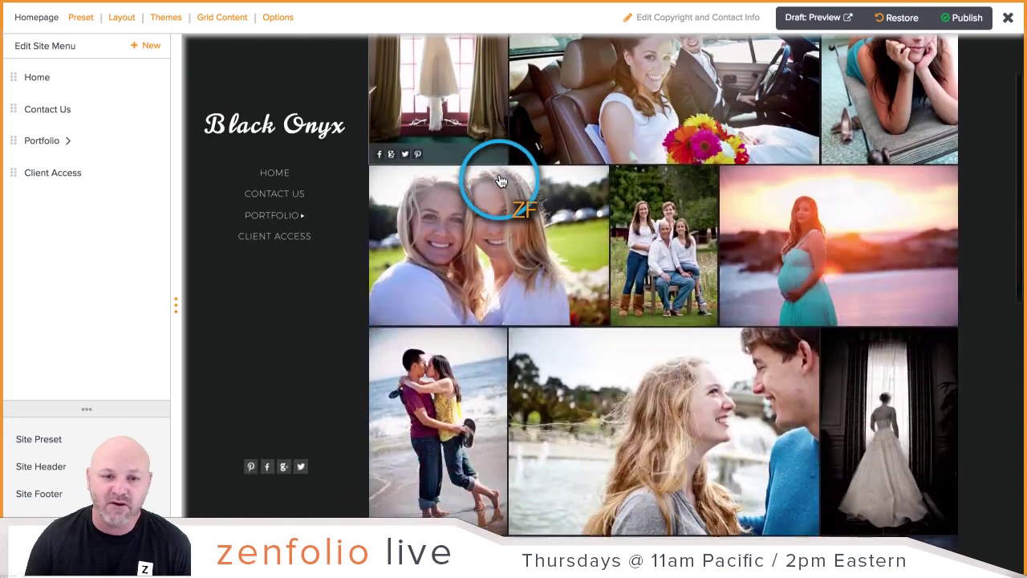
scroll(499, 181, "up", 1)
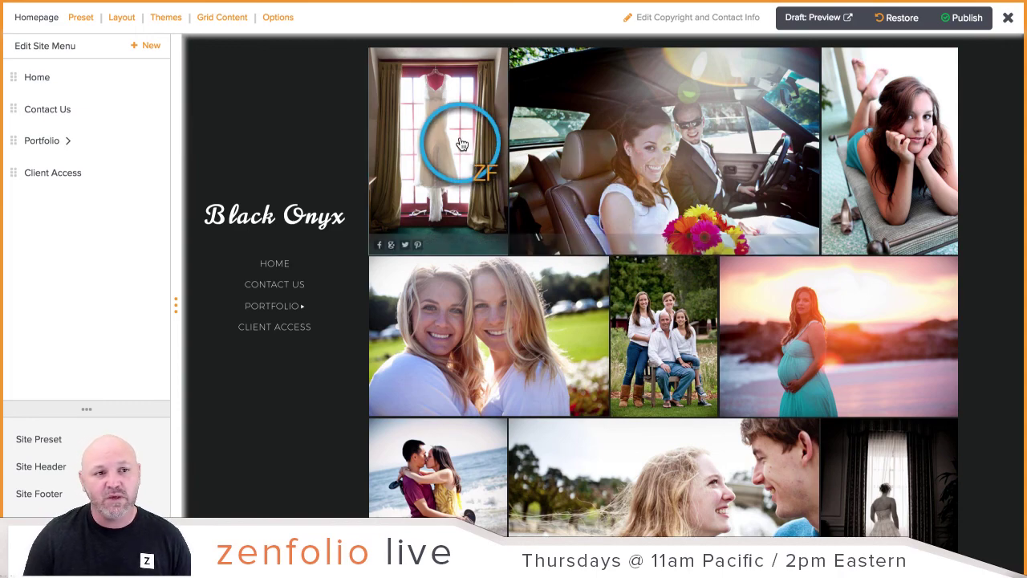
left_click(224, 18)
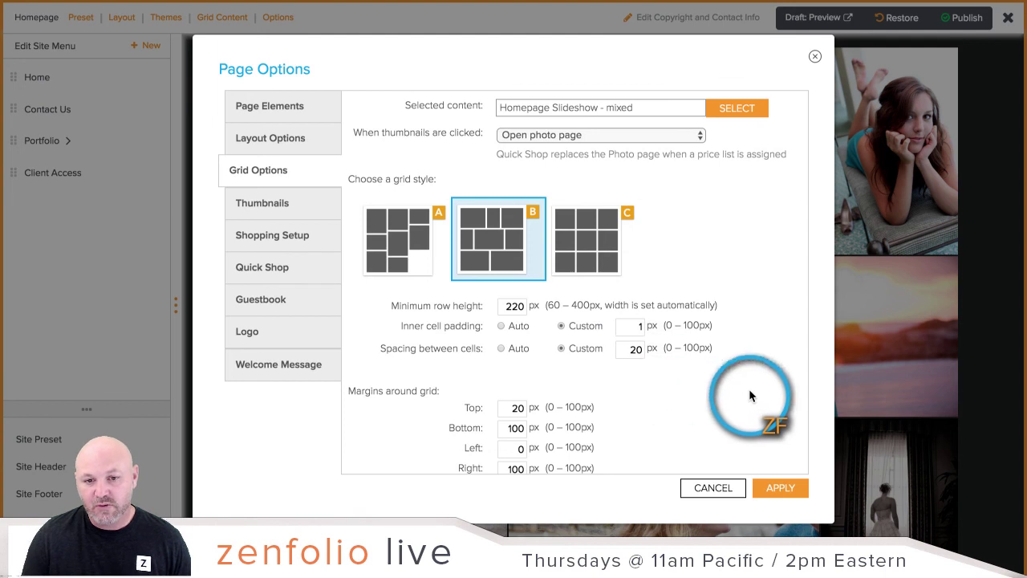
left_click(780, 488)
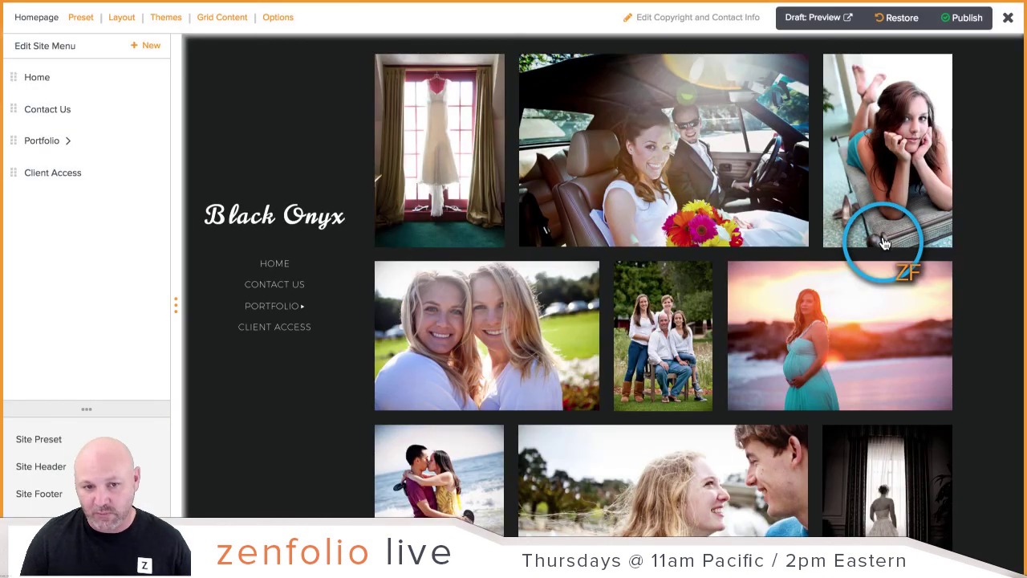
Reduce the homepage grid's spacing between cells to 10 px and apply the page options.
mouse_move(828, 386)
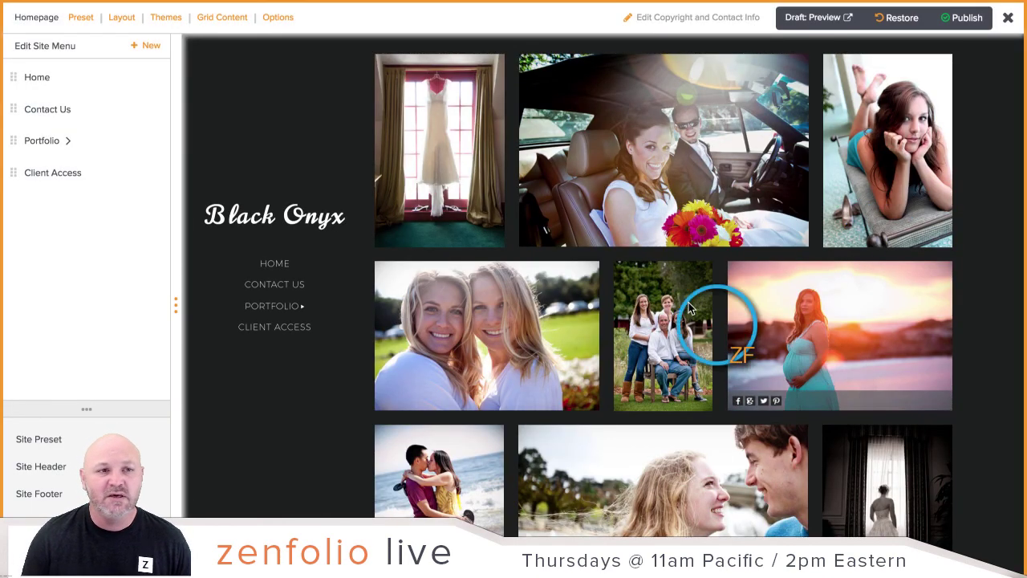
left_click(280, 18)
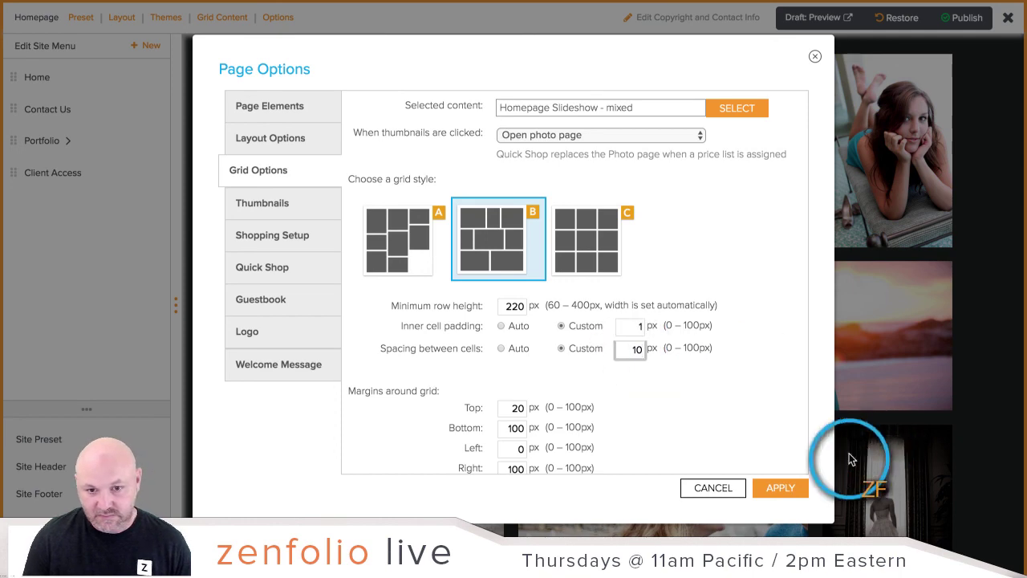
left_click(794, 486)
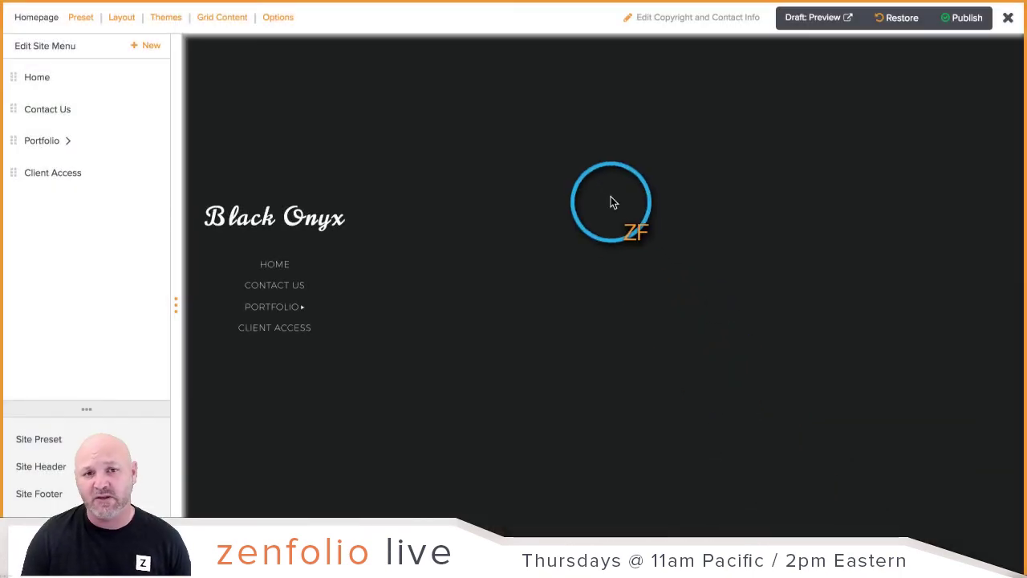
Set the custom spacing between cells of the homepage grid to 5 px and apply the page options.
scroll(609, 366, "down", 1)
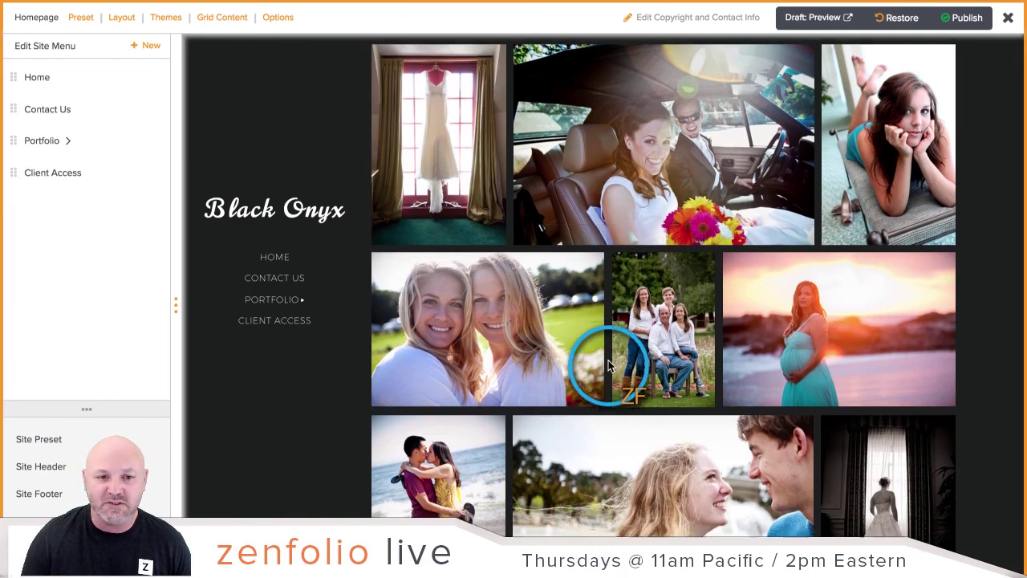
scroll(609, 366, "down", 5)
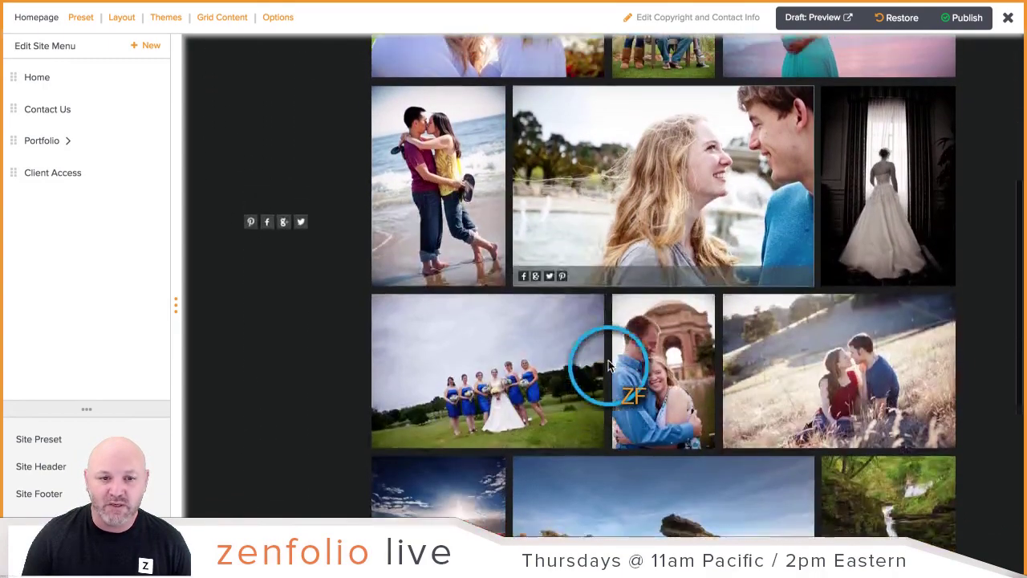
scroll(609, 366, "up", 5)
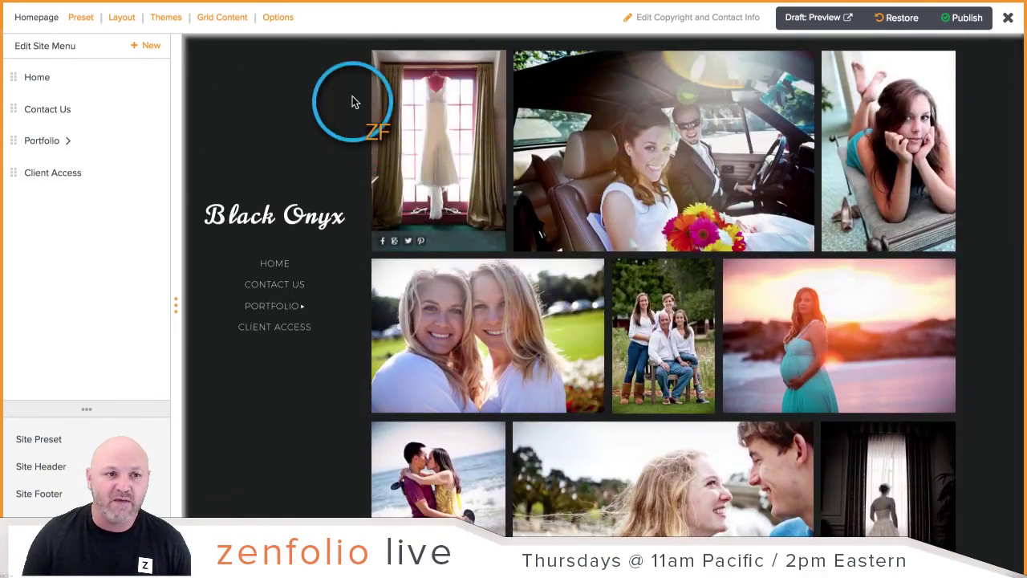
left_click(280, 17)
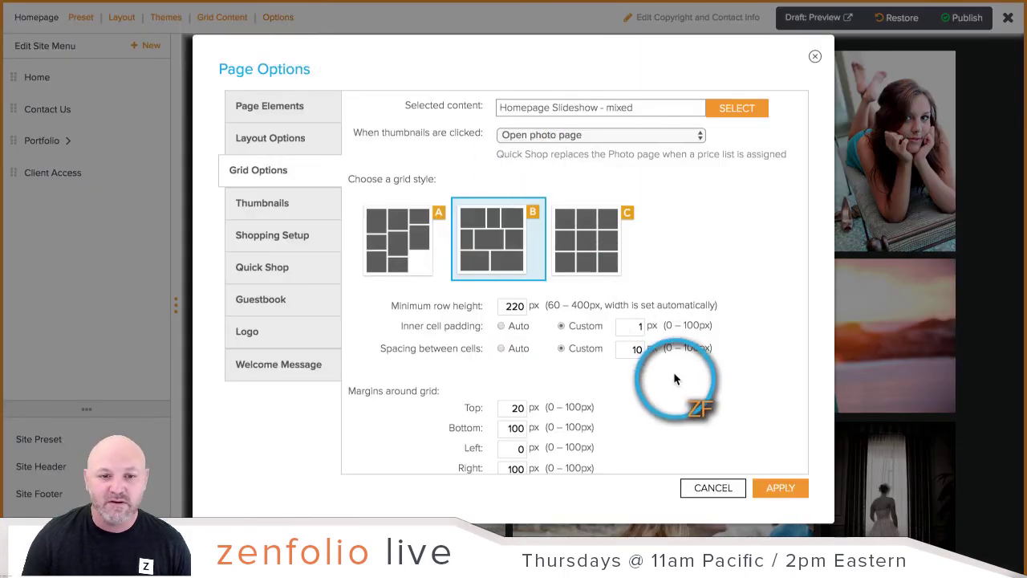
double_click(634, 351)
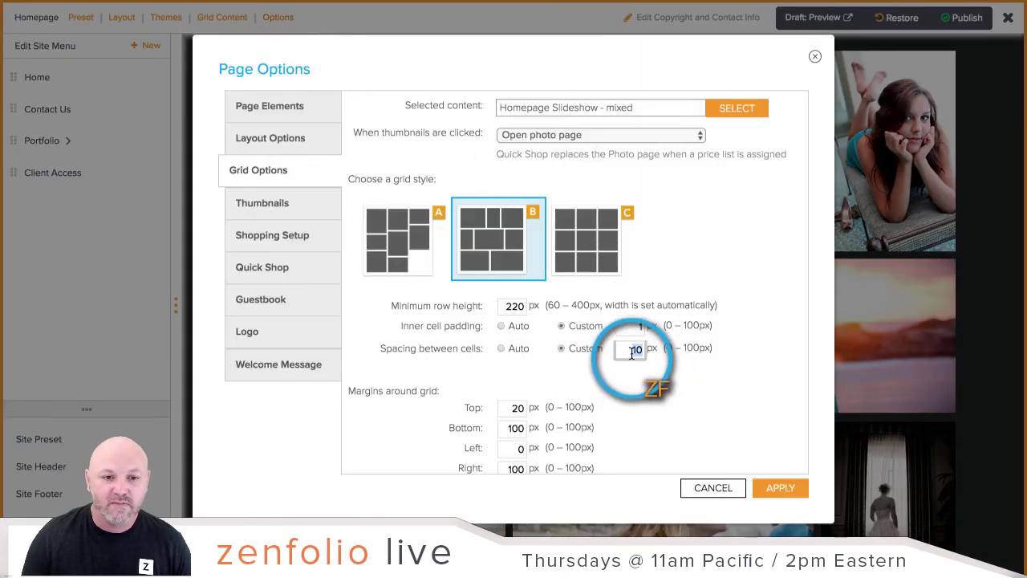
type("5")
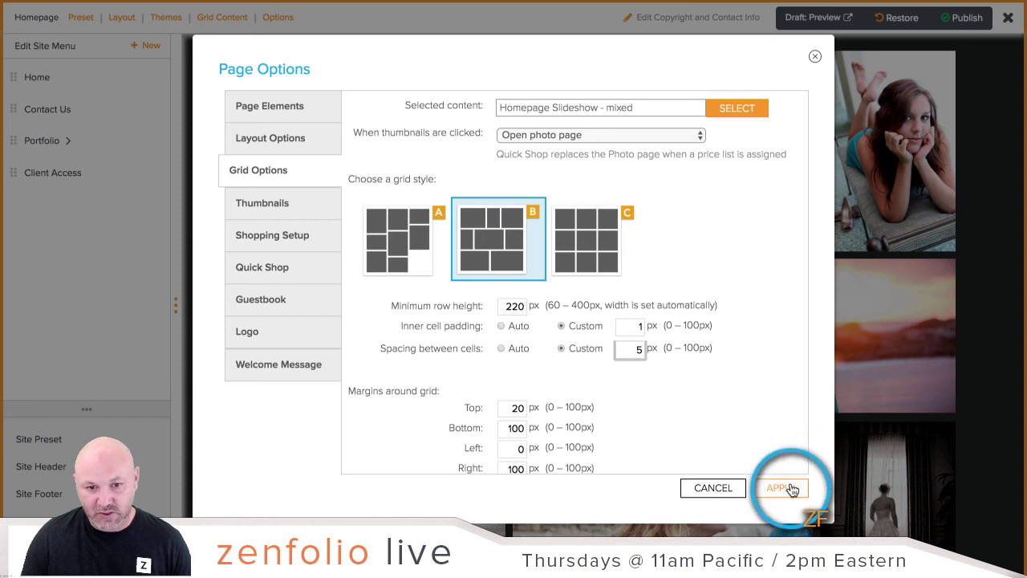
left_click(788, 487)
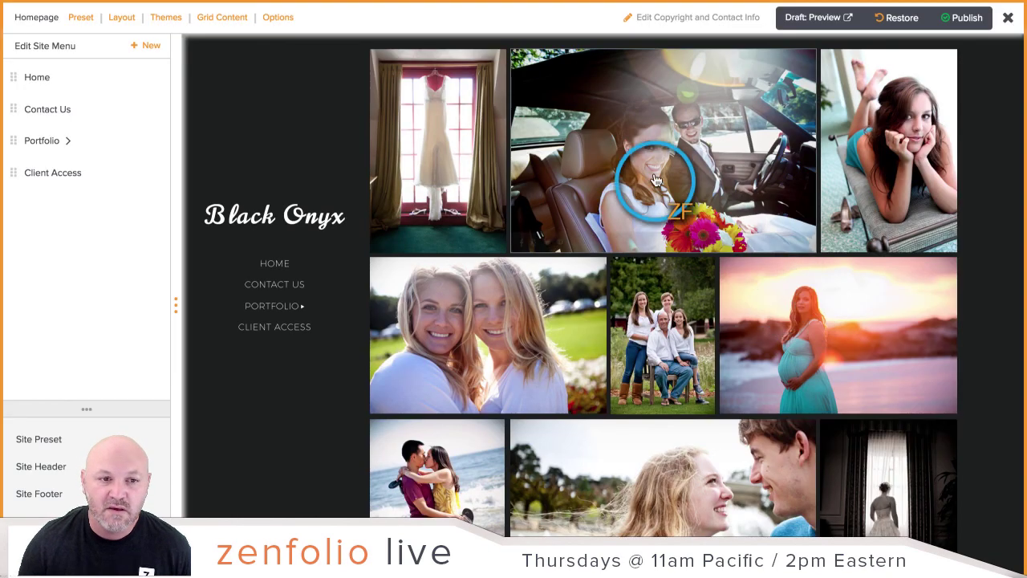
Set the homepage's search field to Show in the page elements and apply the page options.
scroll(657, 176, "down", 5)
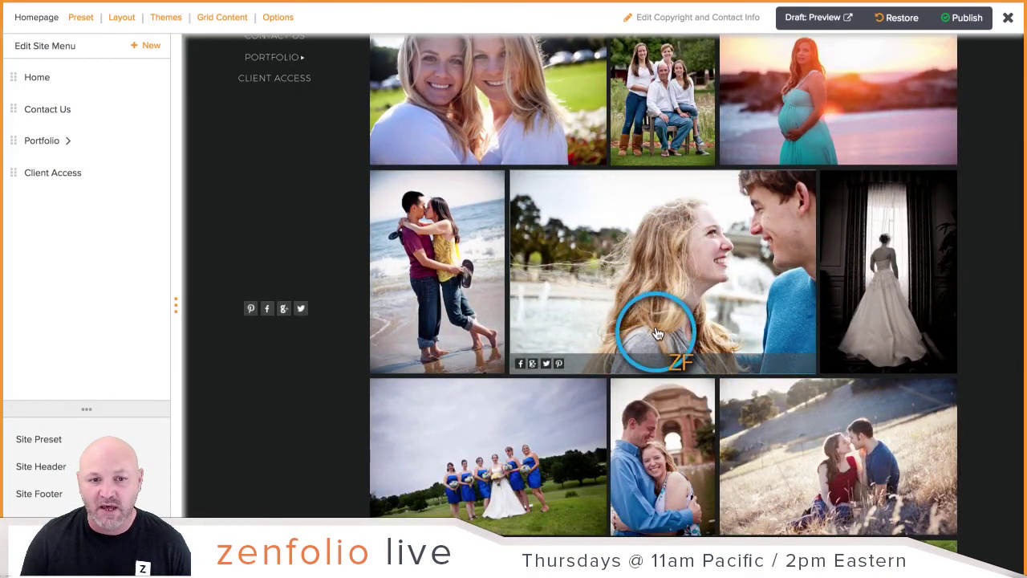
scroll(656, 333, "up", 5)
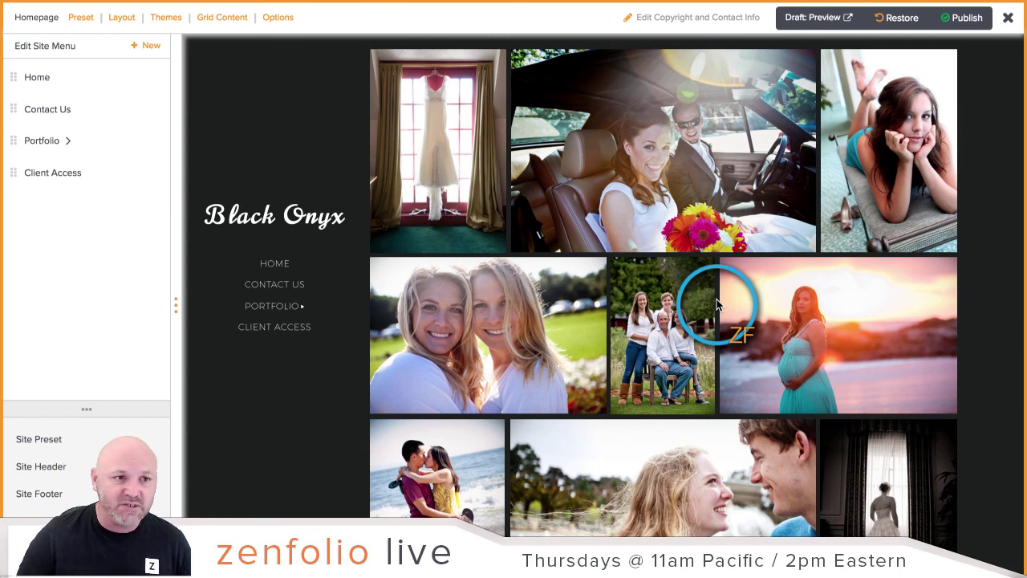
mouse_move(455, 183)
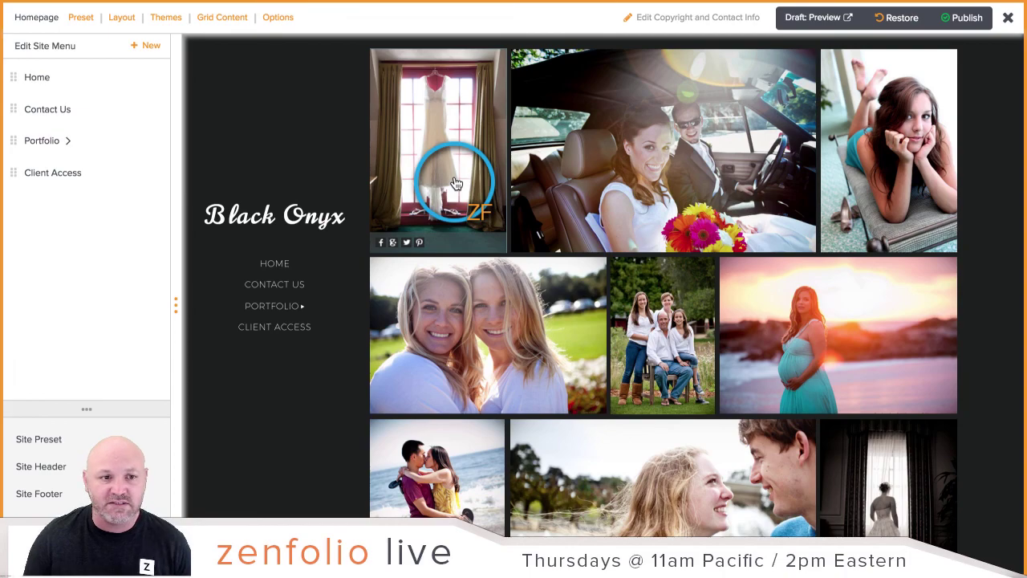
scroll(455, 174, "down", 6)
scroll(458, 173, "up", 6)
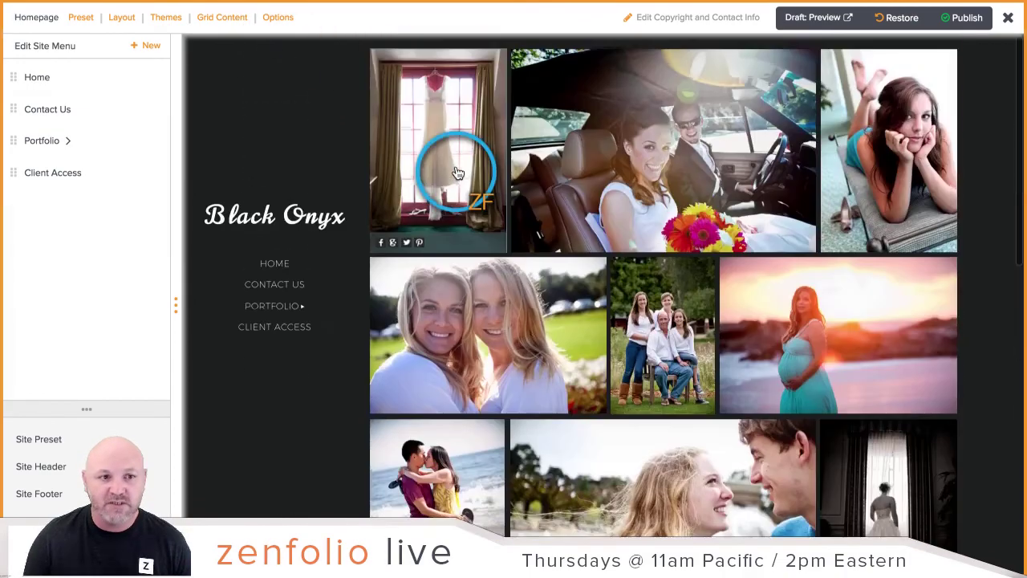
left_click(278, 17)
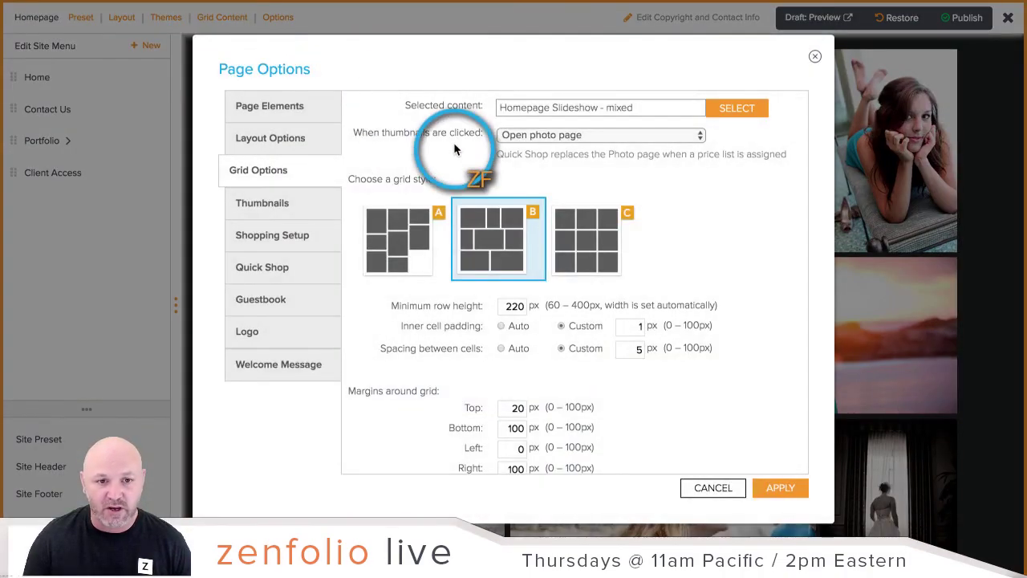
left_click(271, 114)
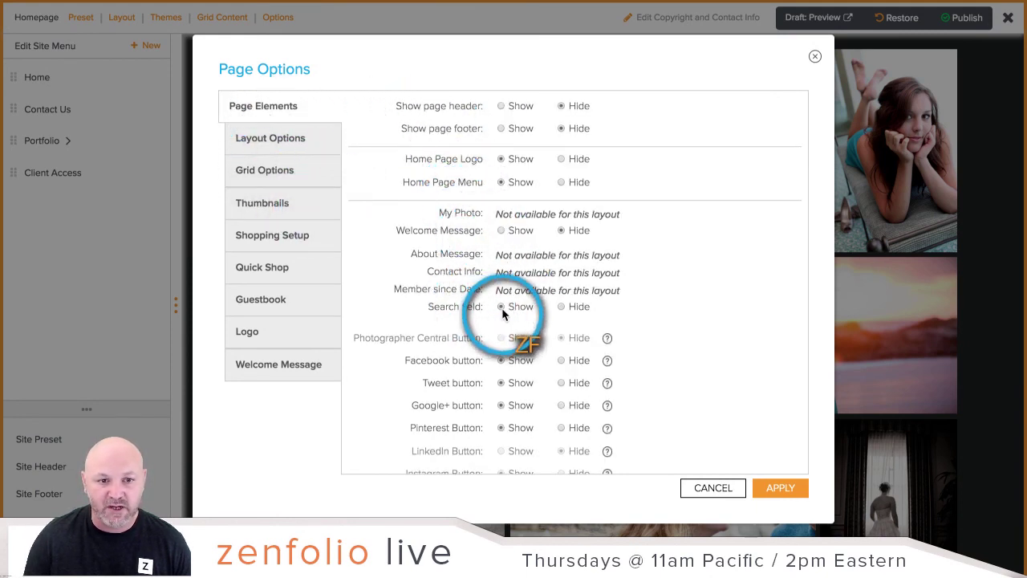
left_click(790, 486)
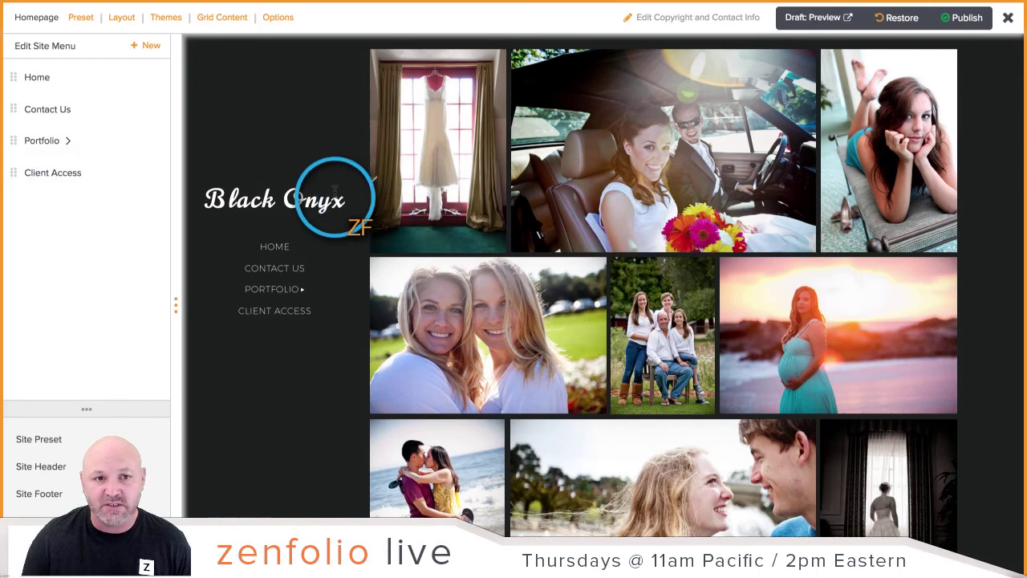
Check the search field below the homepage's social buttons and open the site's Client Access page.
scroll(333, 189, "down", 3)
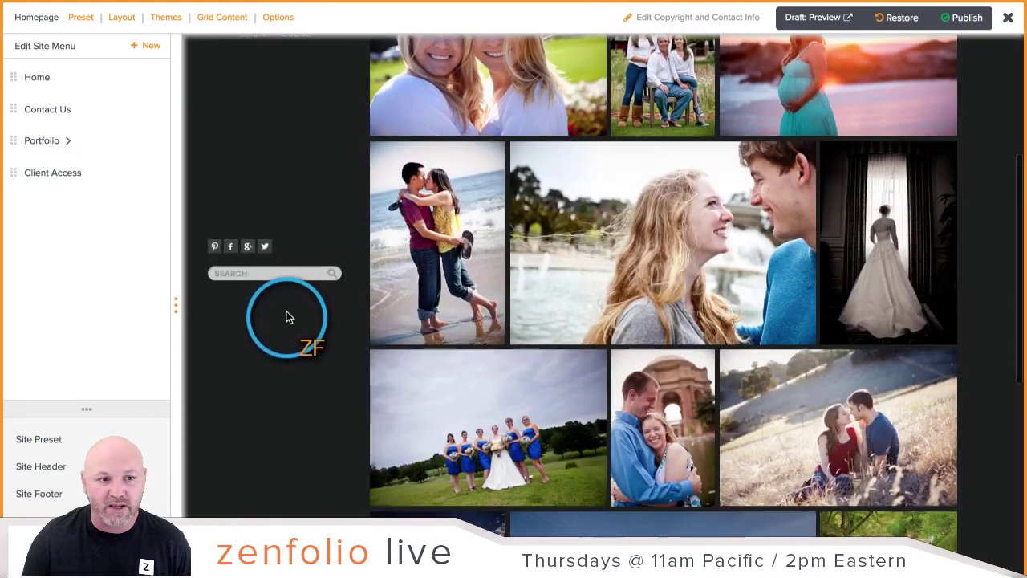
left_click(269, 276)
scroll(518, 323, "up", 3)
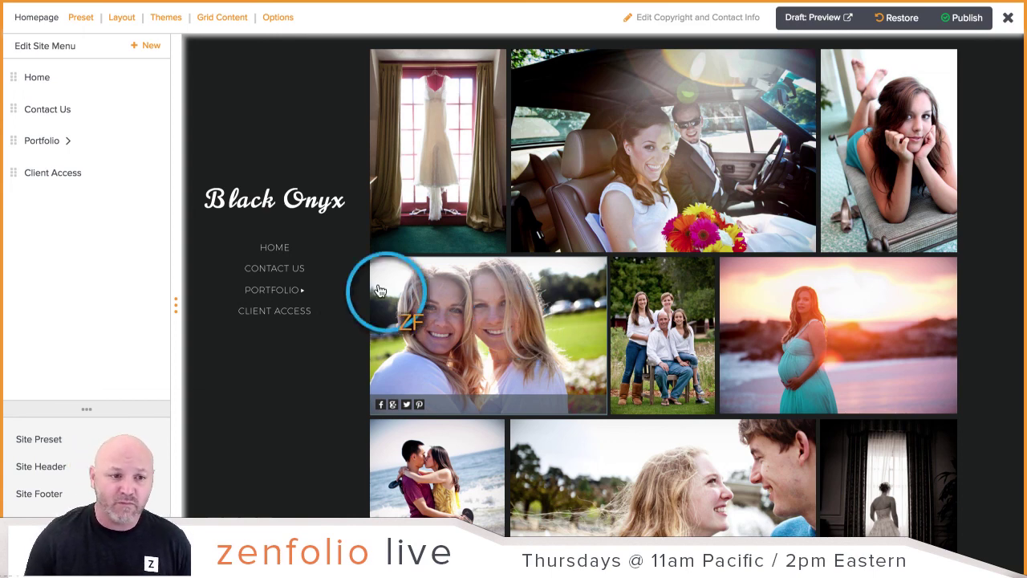
mouse_move(337, 318)
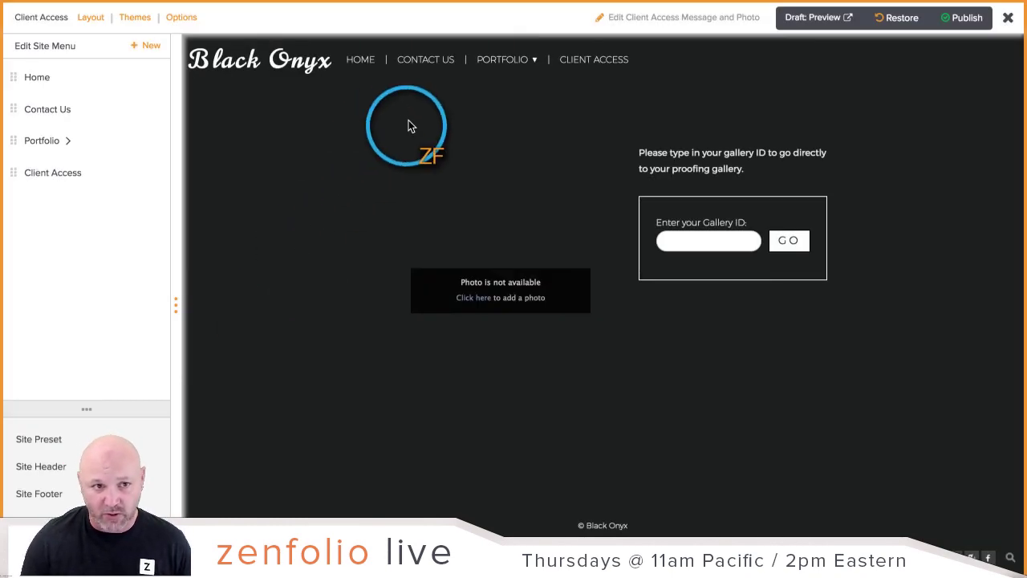
Open the Portfolio group page and set the site header's search field to Show in Expanded mode, applying the header settings.
mouse_move(512, 69)
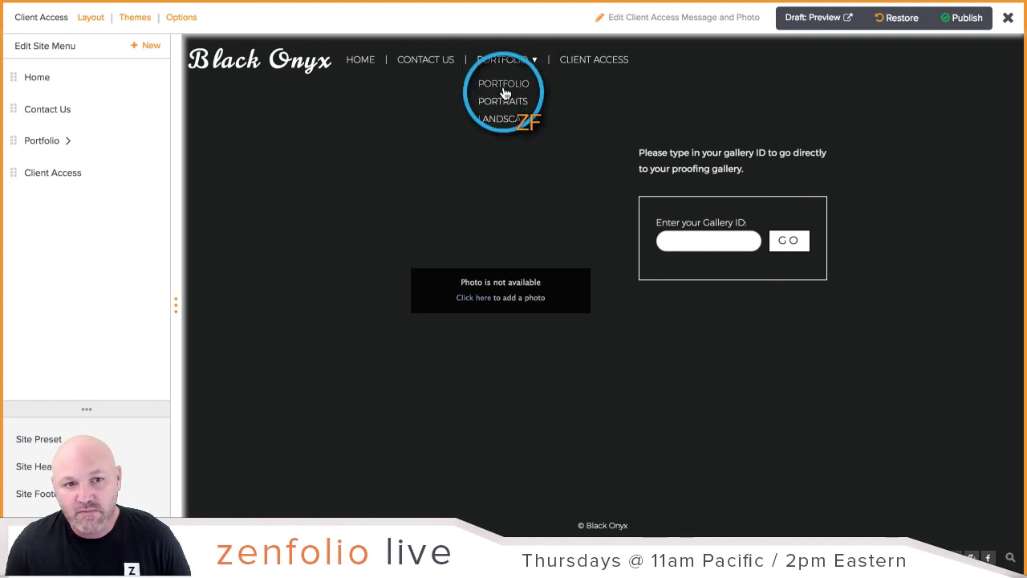
left_click(504, 90)
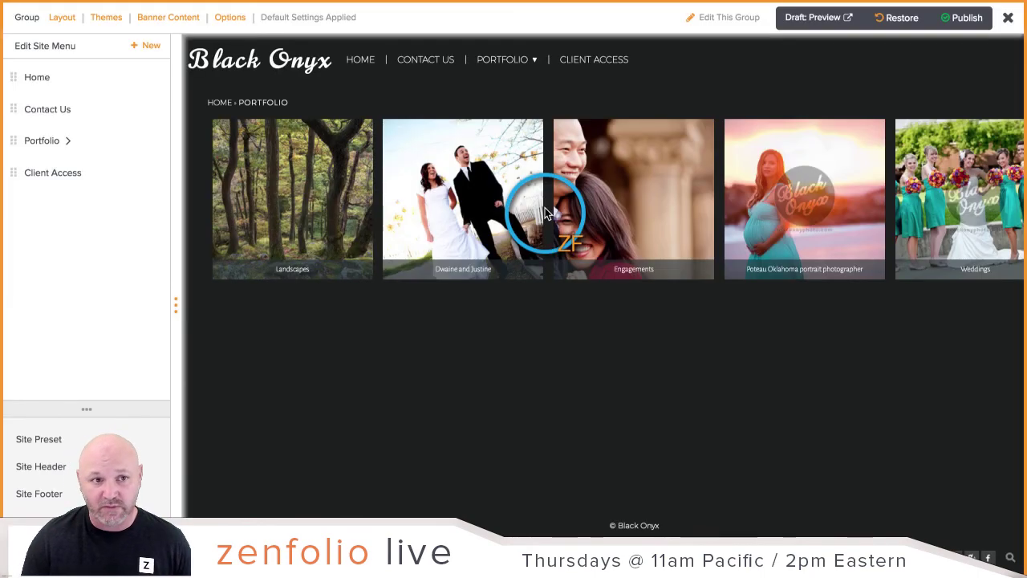
left_click(52, 469)
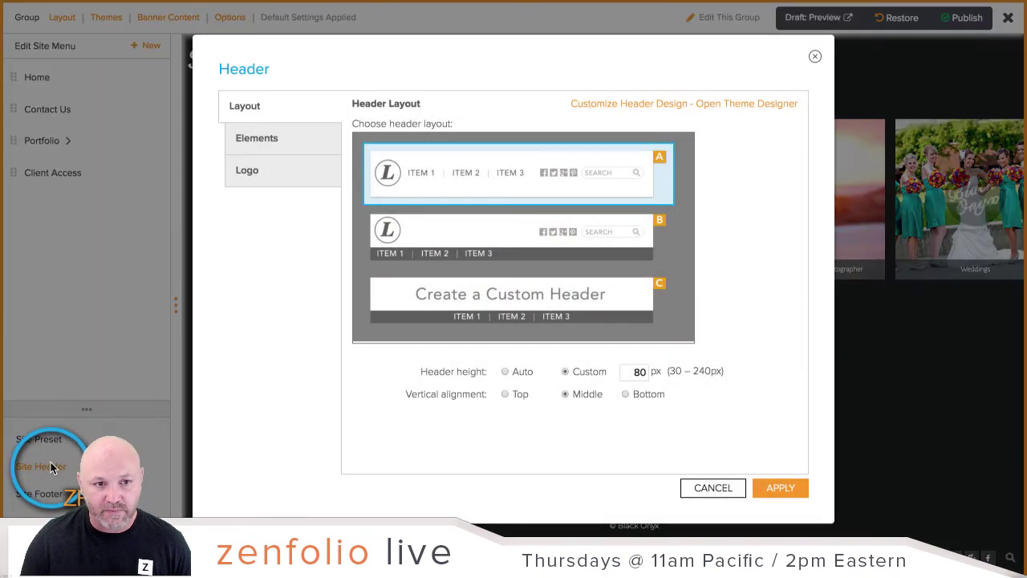
left_click(270, 141)
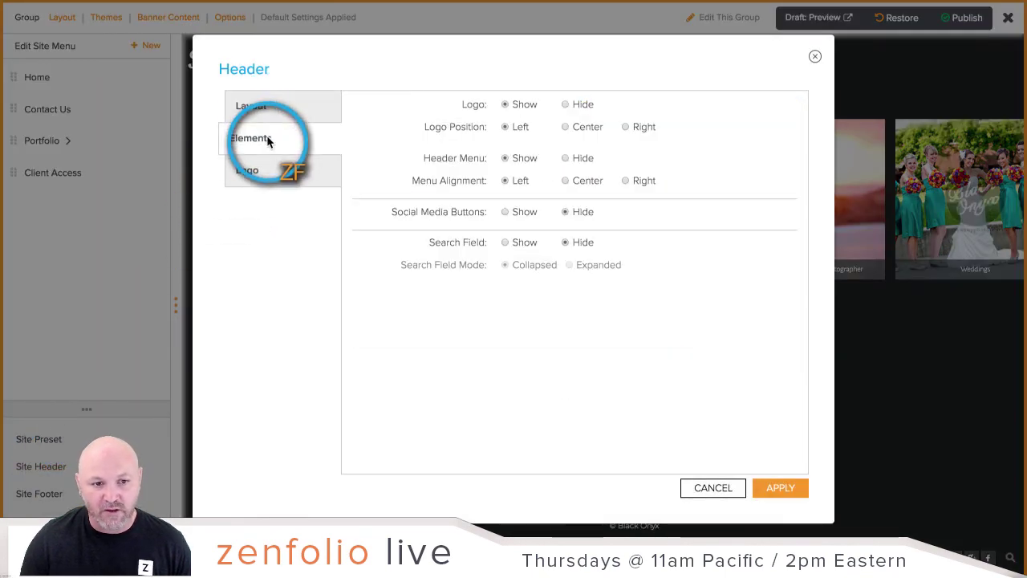
left_click(510, 244)
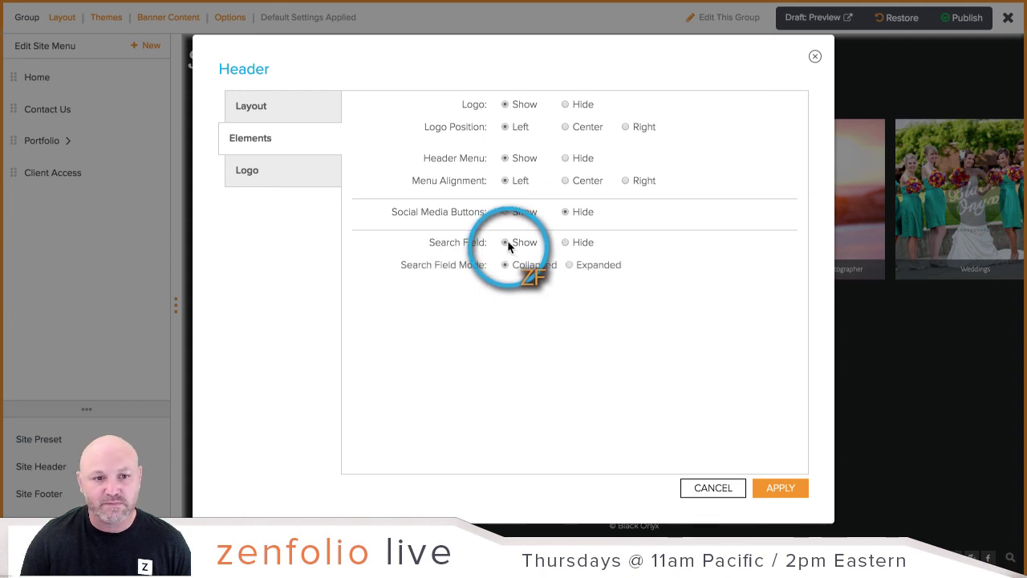
left_click(571, 265)
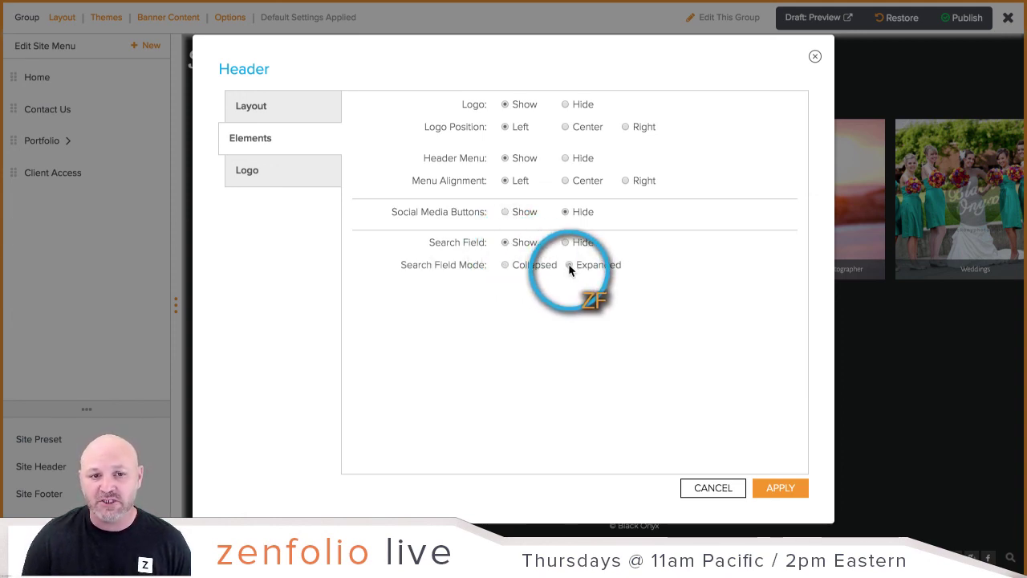
left_click(775, 496)
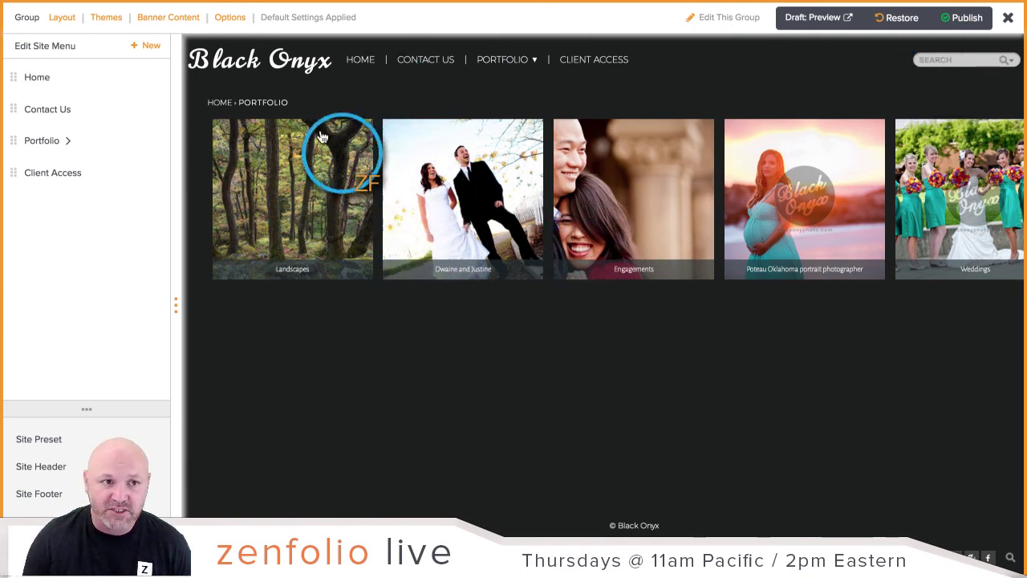
Turn off the default settings for the Portfolio page, set its page header to Hide and apply the page options.
left_click(230, 18)
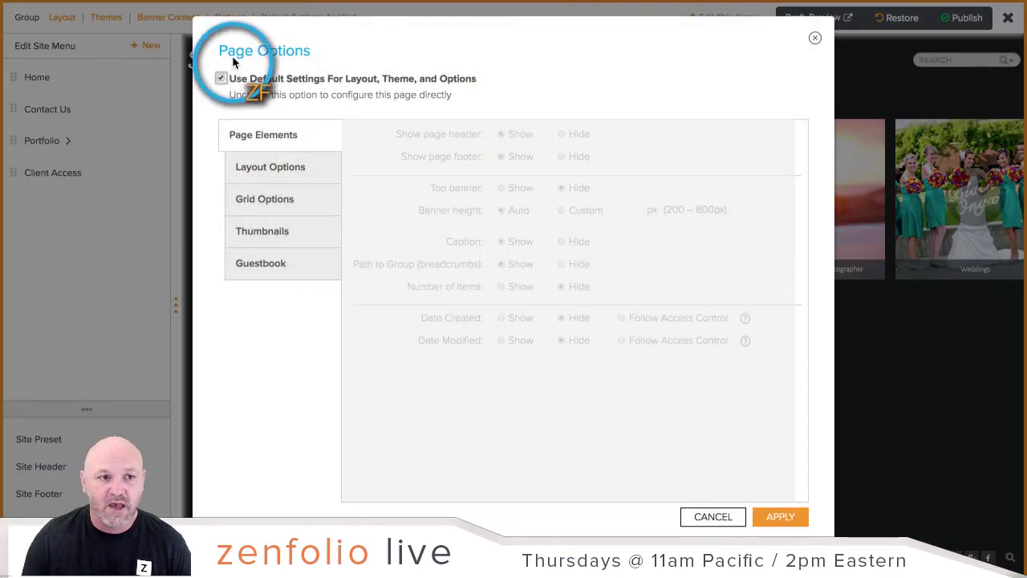
left_click(220, 78)
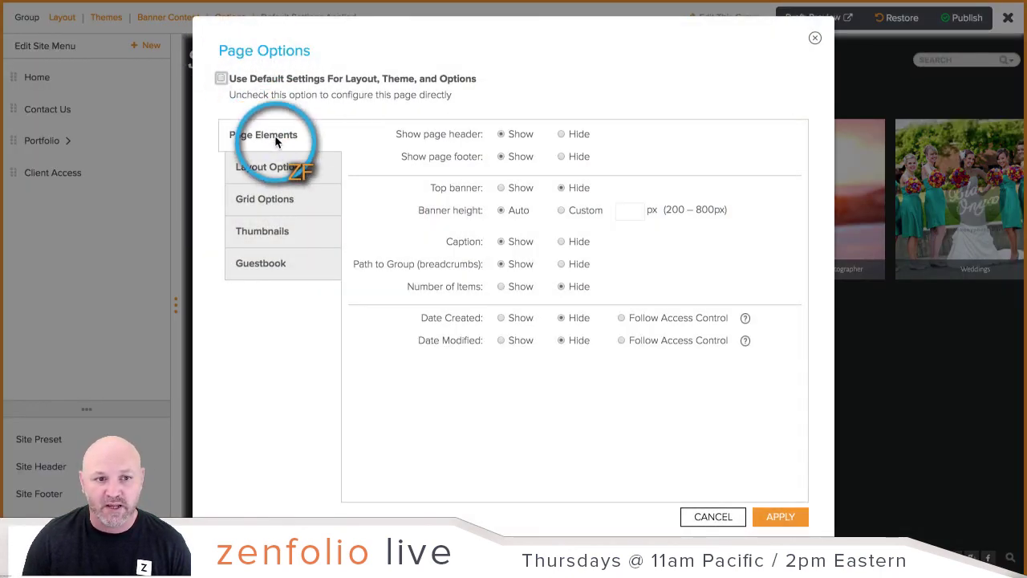
left_click(562, 134)
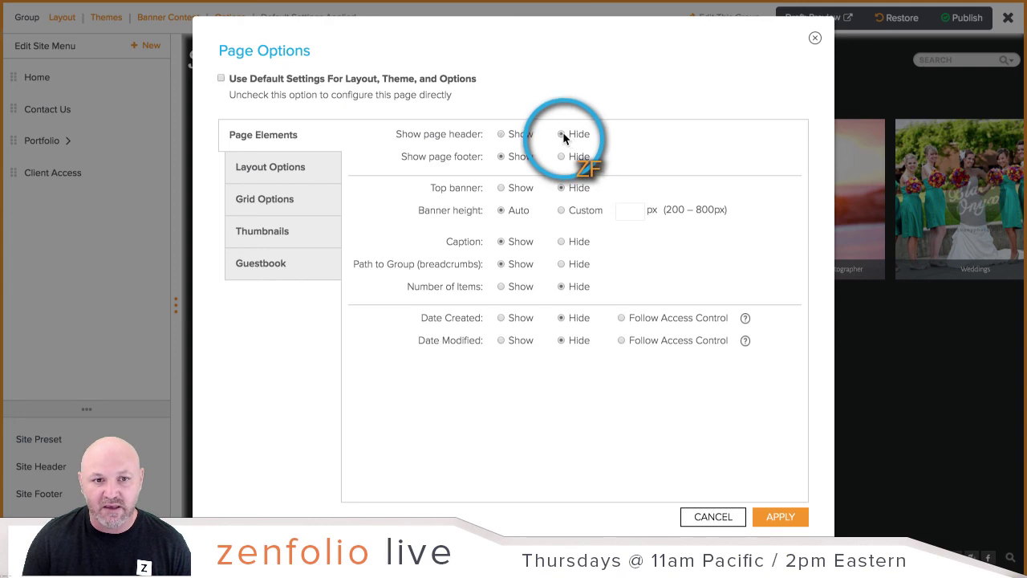
left_click(779, 517)
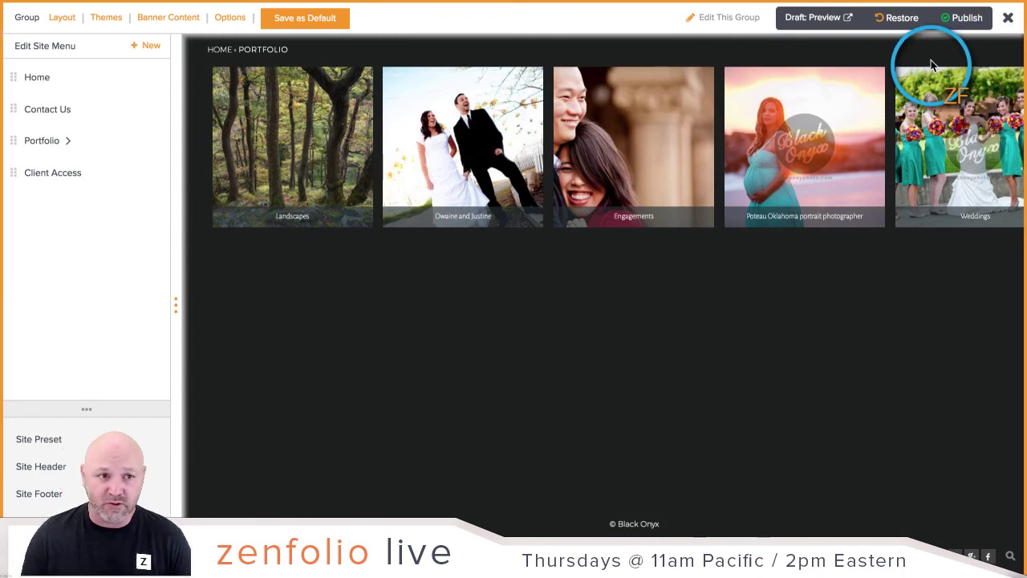
scroll(562, 218, "down", 1)
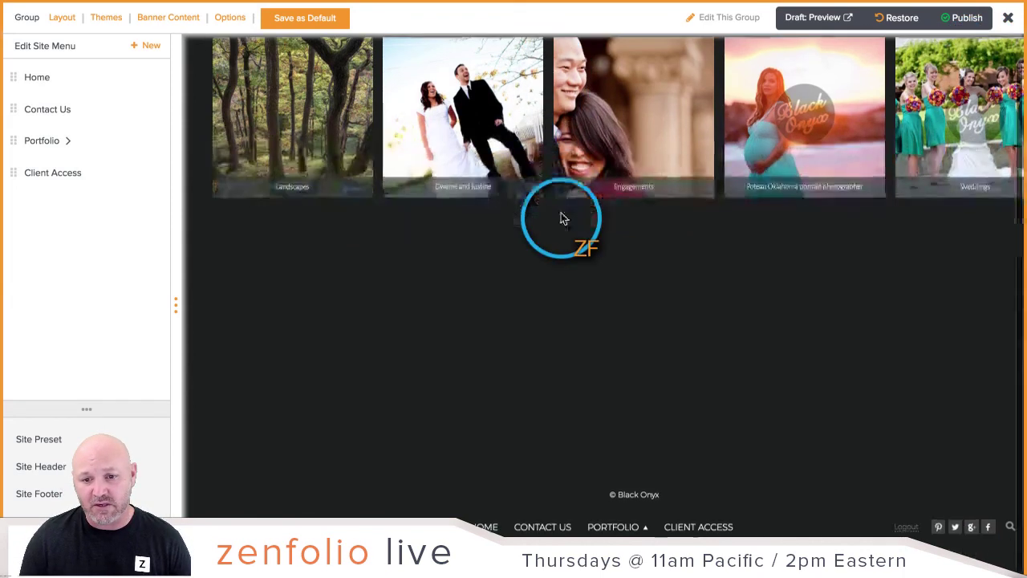
scroll(562, 219, "up", 1)
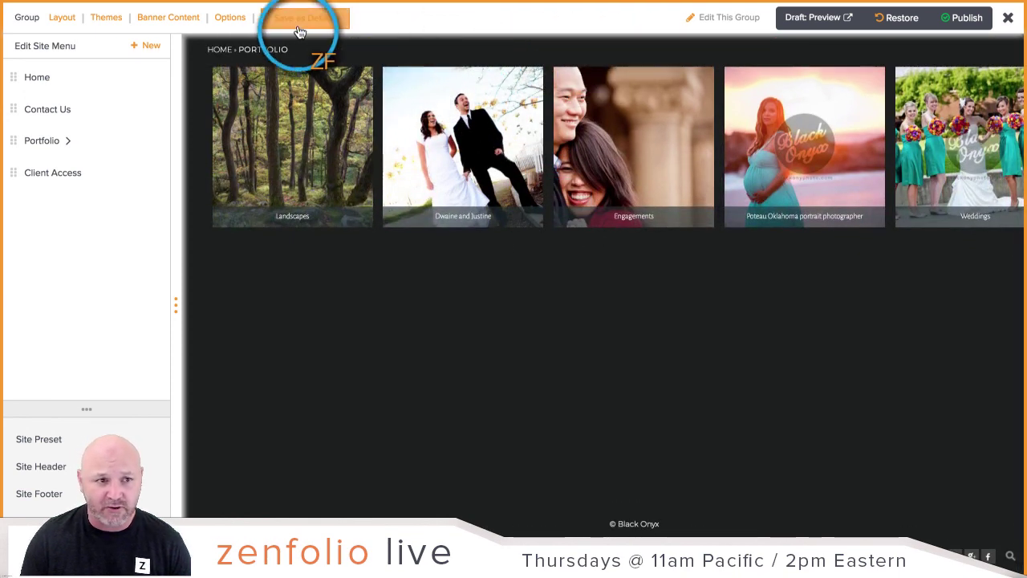
Set the Portfolio page's header and footer to Show in the page elements and apply the page options.
left_click(230, 17)
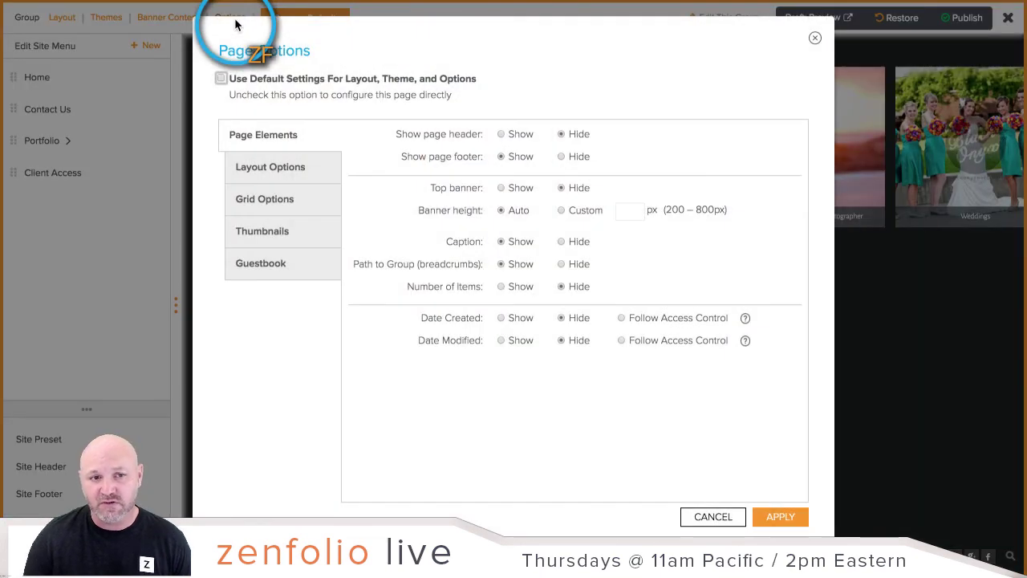
left_click(502, 134)
left_click(501, 157)
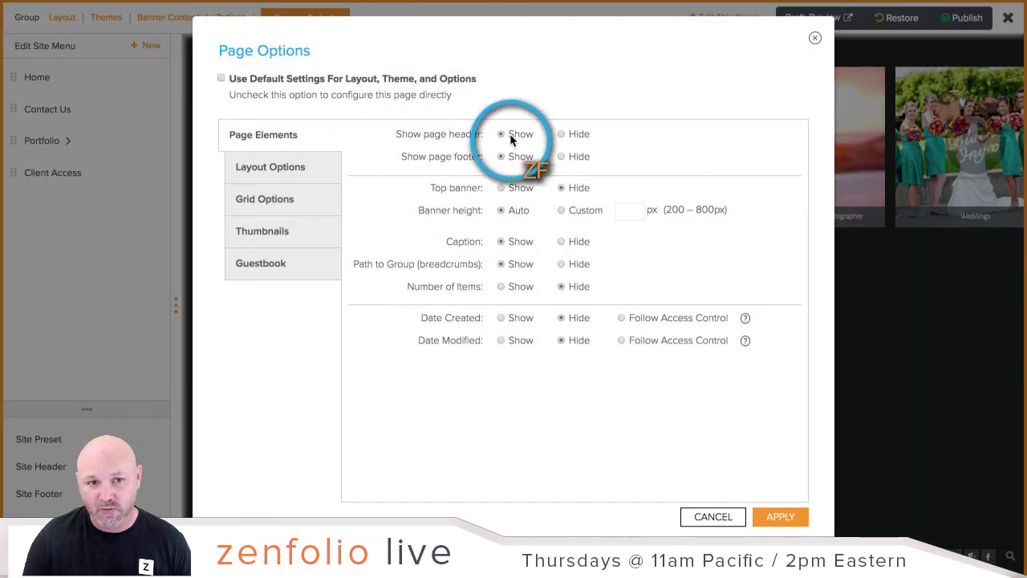
left_click(783, 516)
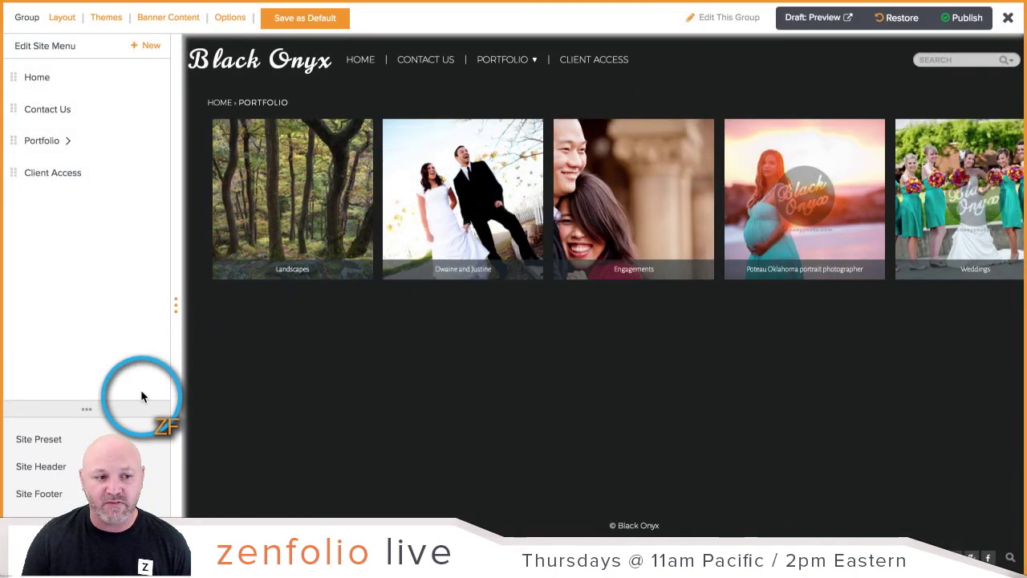
Set the site header's search field to Hide, apply it, and review the Portfolio page's element options without changing them.
left_click(44, 474)
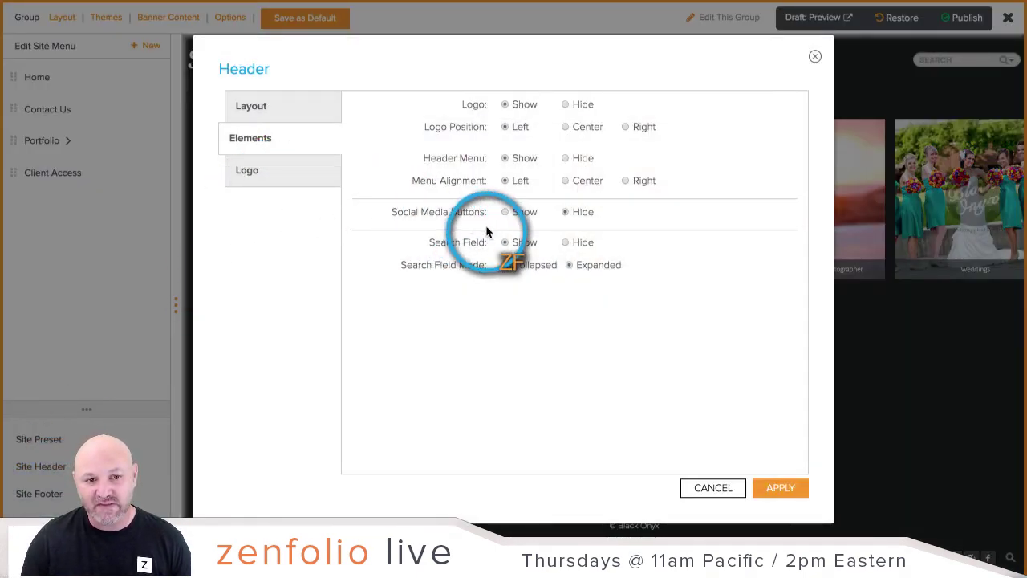
left_click(565, 243)
left_click(786, 489)
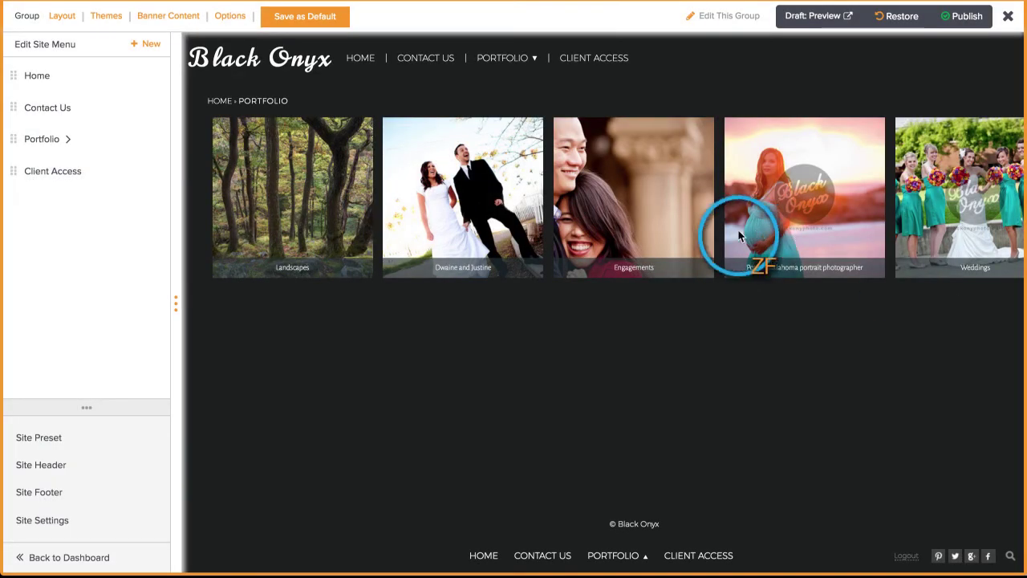
scroll(347, 406, "down", 2)
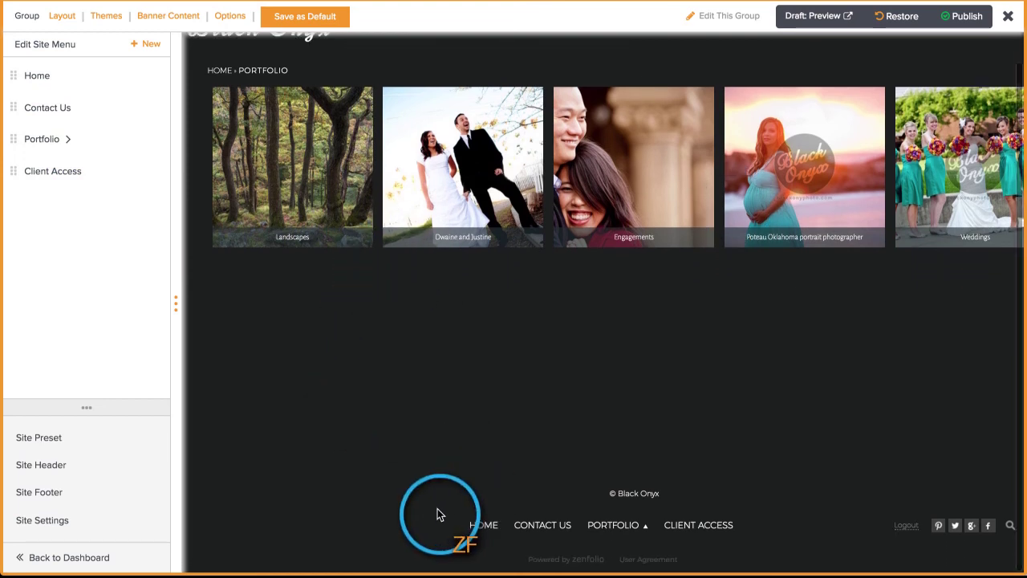
scroll(387, 350, "up", 2)
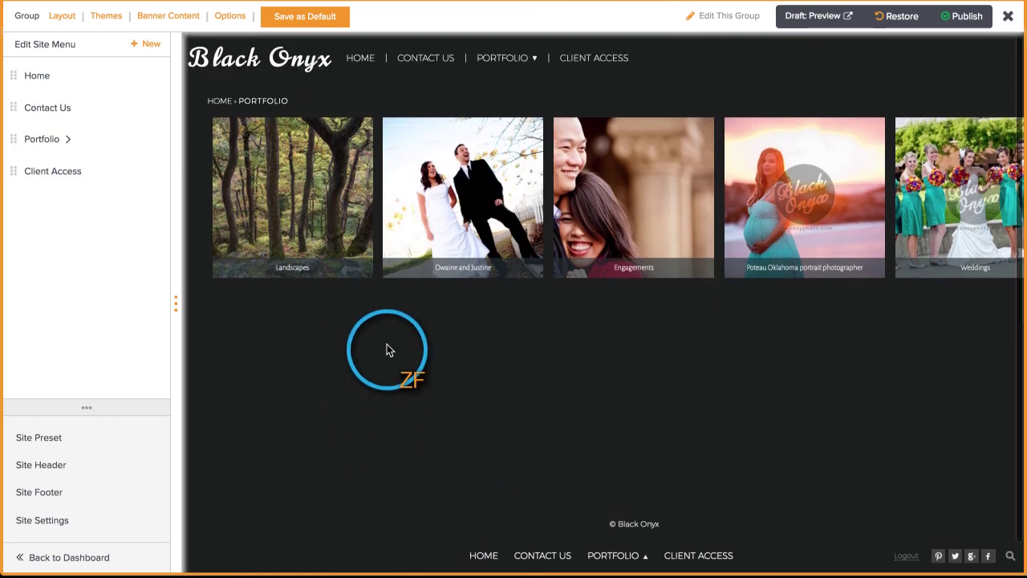
left_click(228, 17)
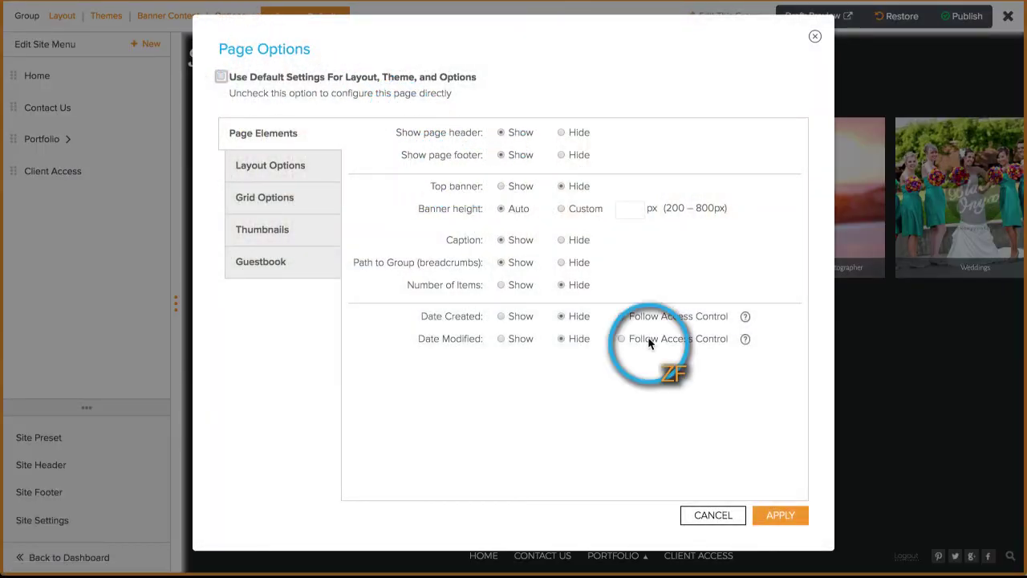
left_click(714, 514)
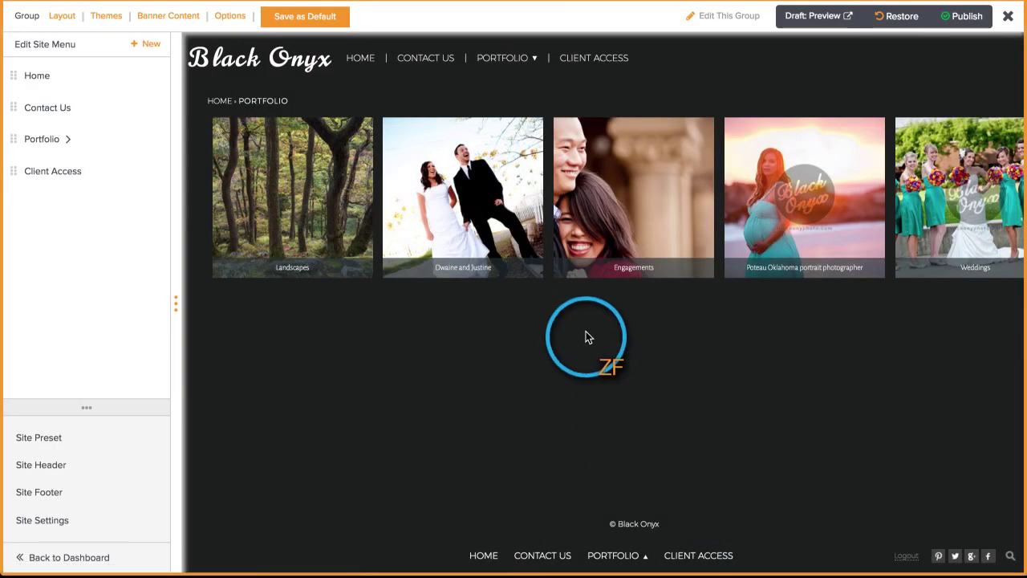
Set the site header's search field to Show, keeping Expanded mode, apply it and try the search in the page footer.
left_click(40, 466)
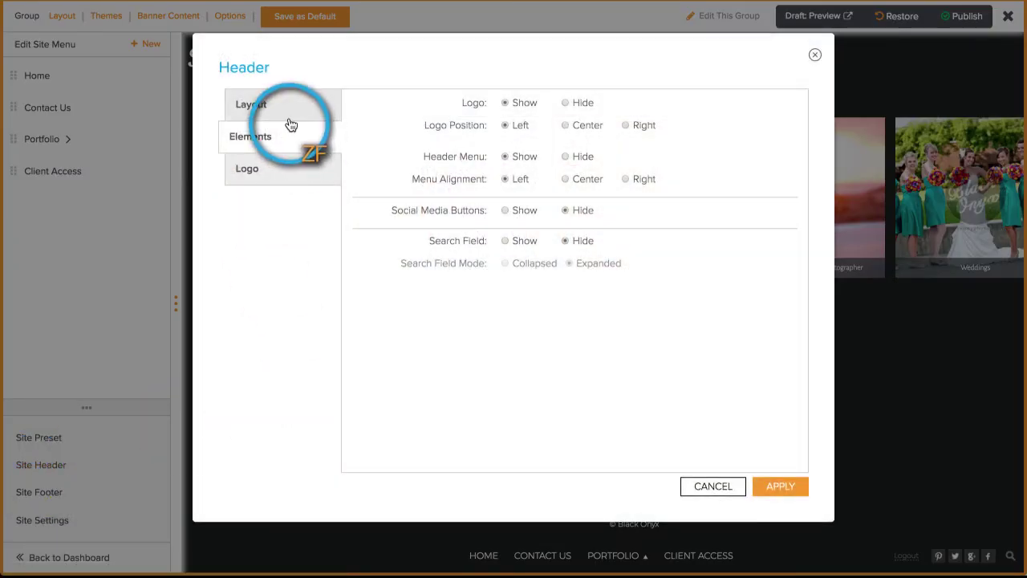
left_click(502, 241)
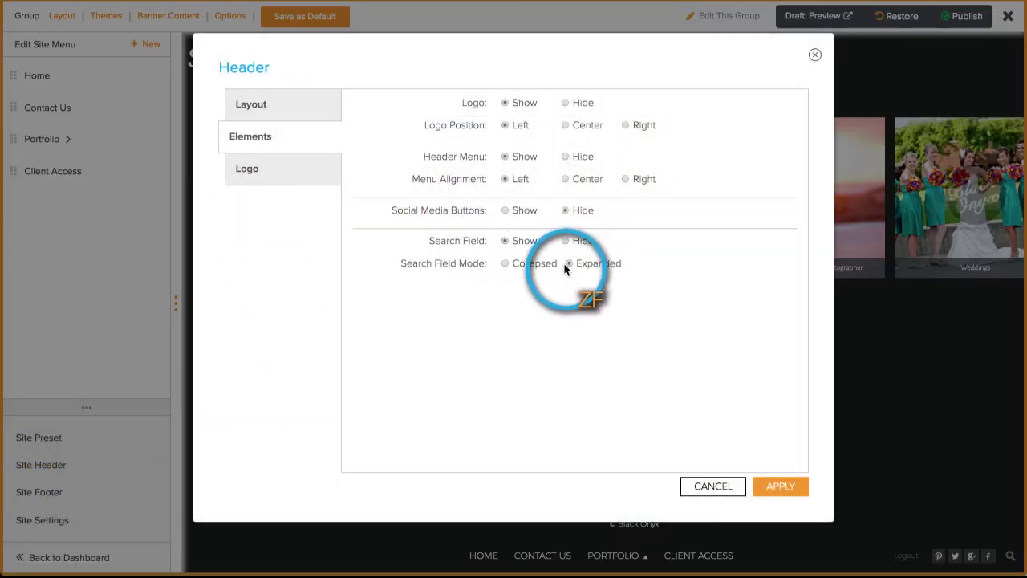
left_click(787, 493)
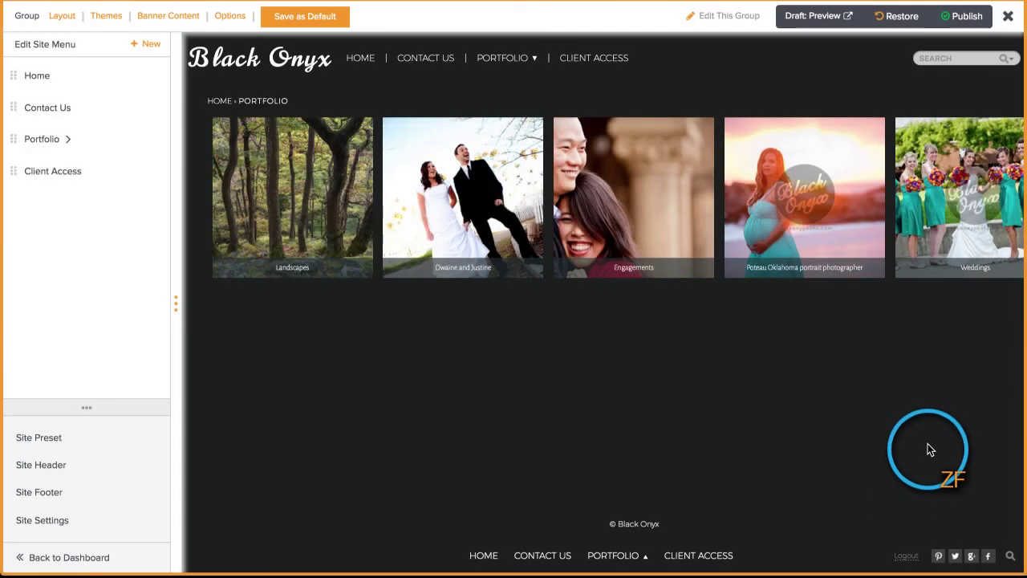
scroll(947, 490, "down", 1)
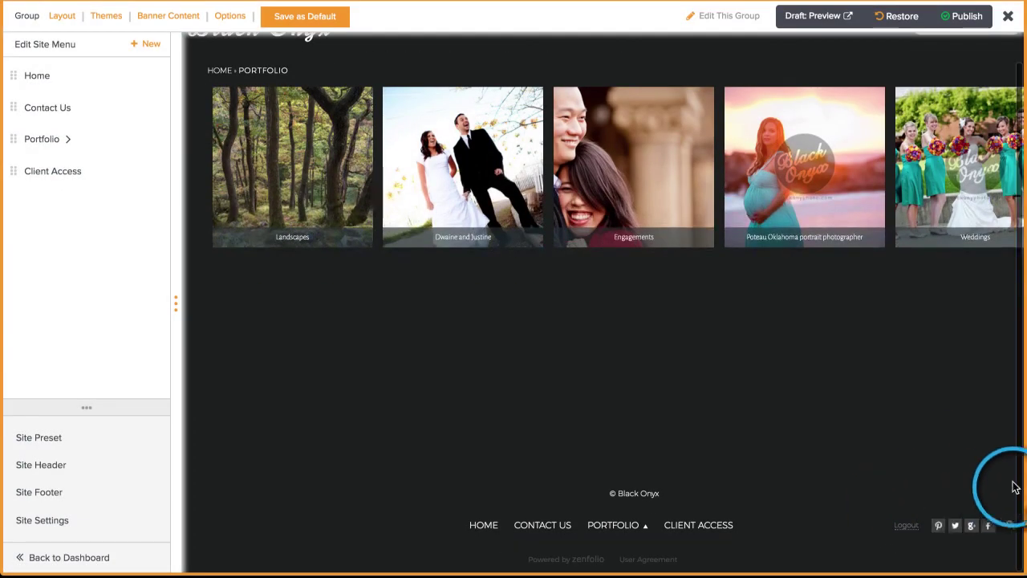
left_click(1016, 532)
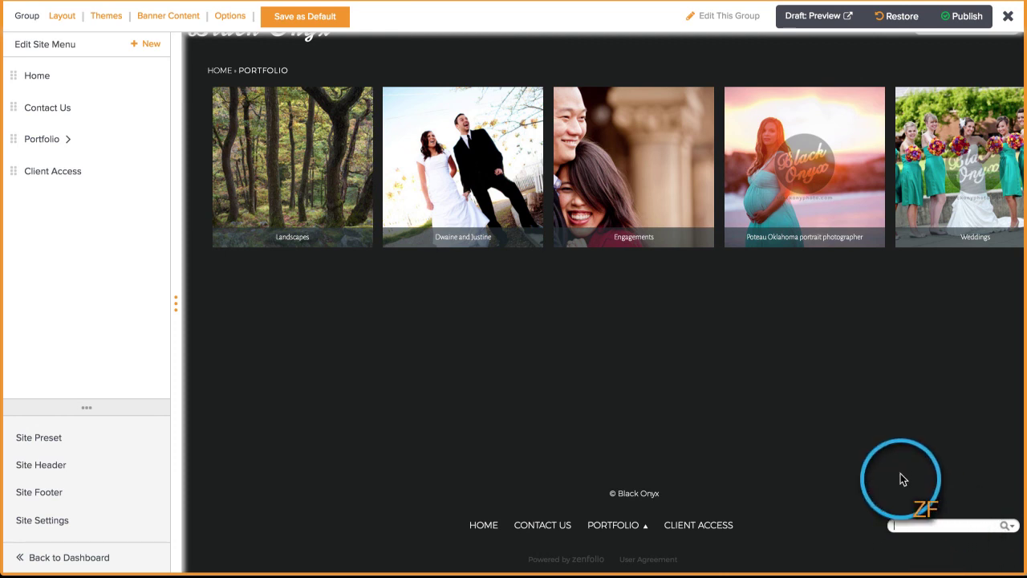
scroll(901, 479, "up", 1)
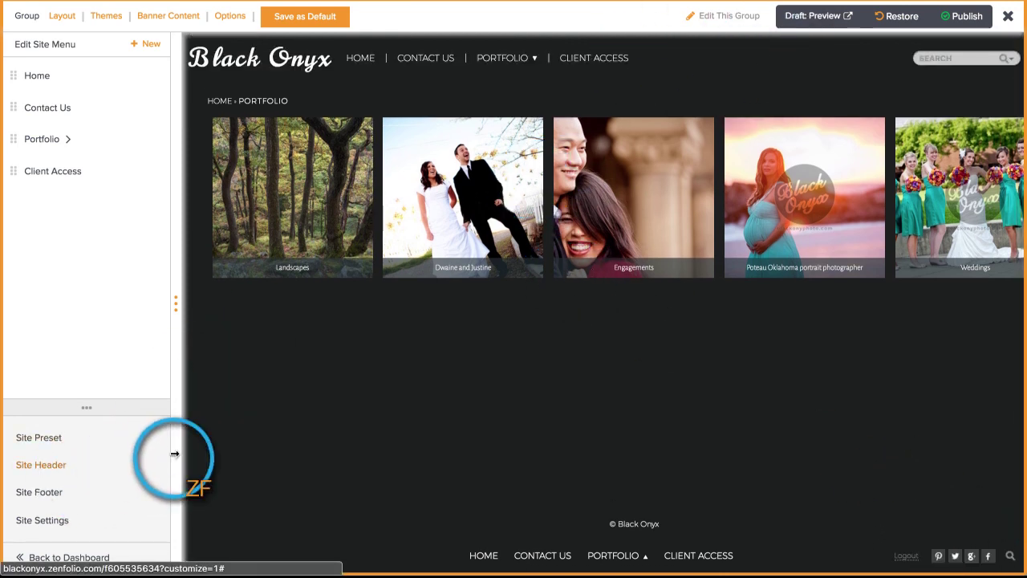
Set the search field in the site header to Hide again and apply the header settings.
left_click(93, 465)
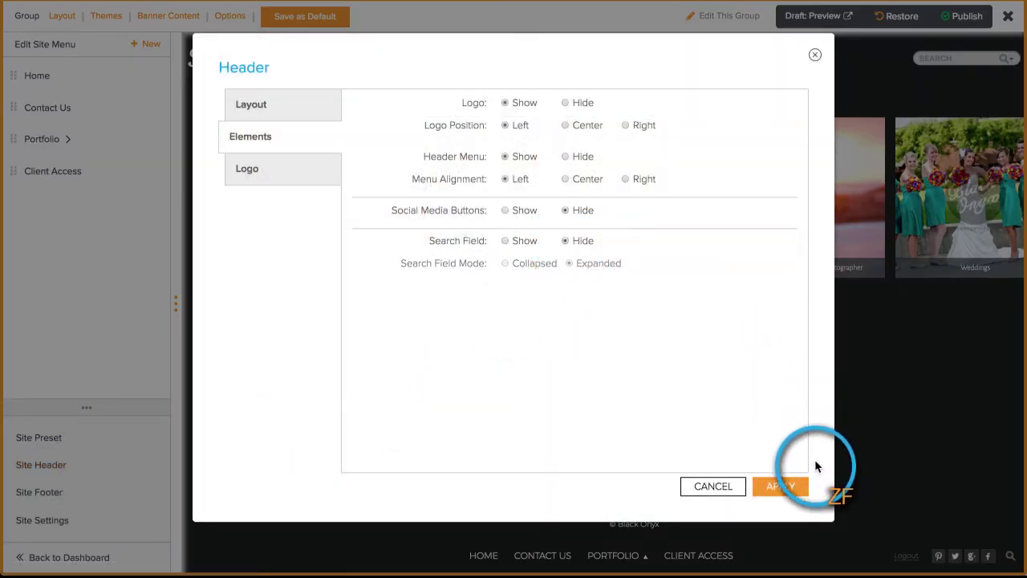
left_click(791, 489)
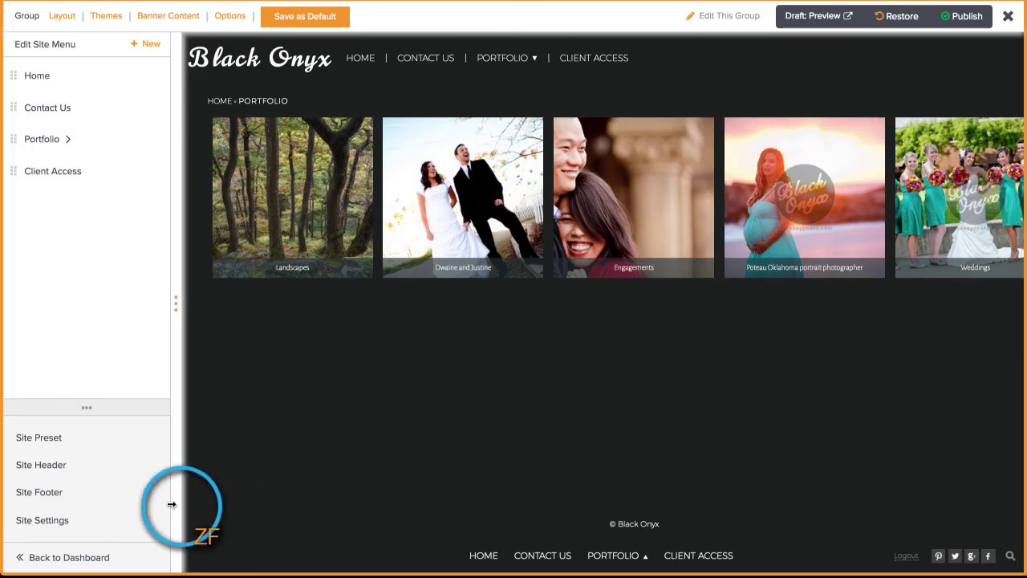
Set the site header's search field to Show in Expanded mode, apply it and check the header and footer on the page.
left_click(42, 474)
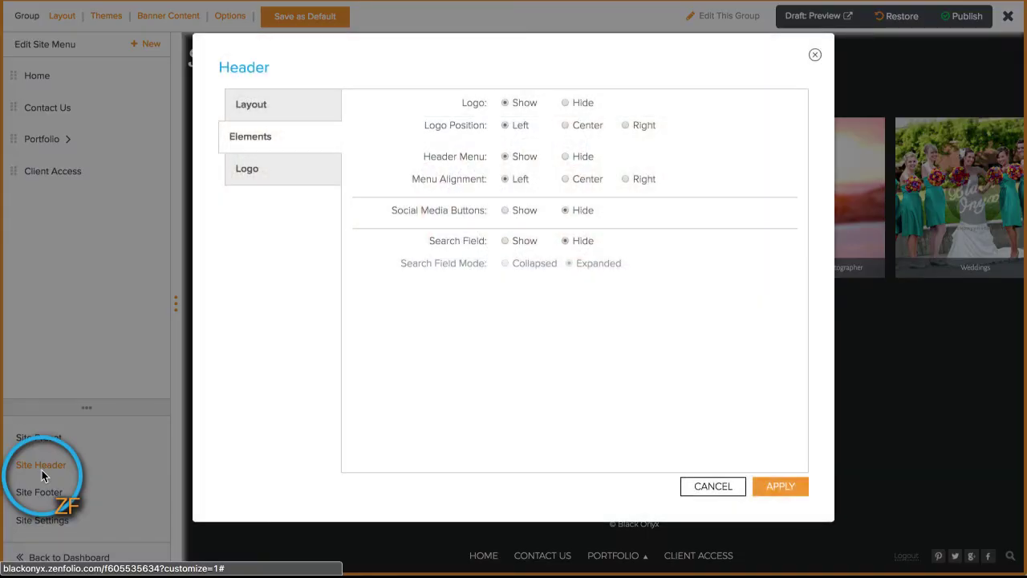
left_click(503, 240)
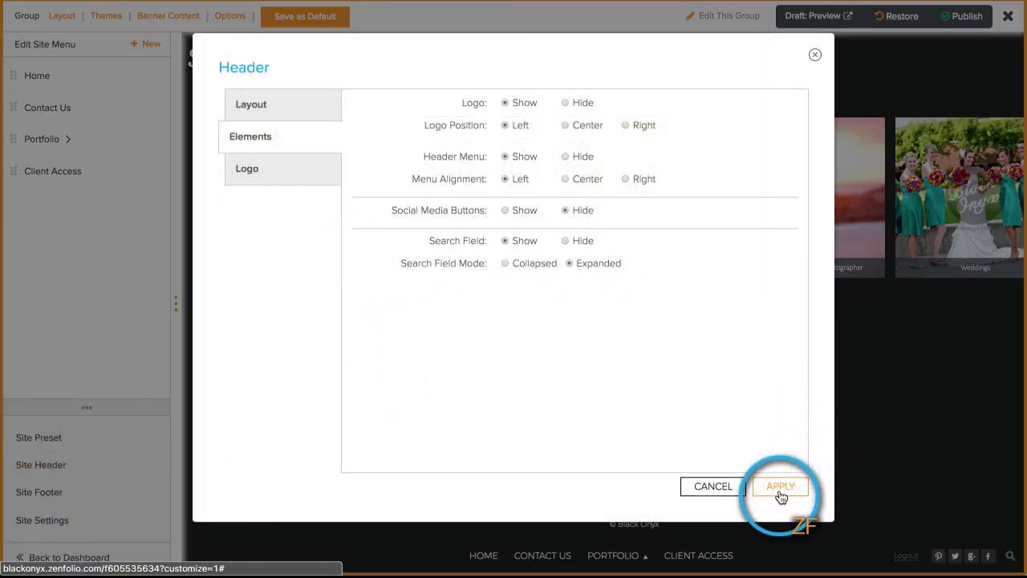
left_click(779, 488)
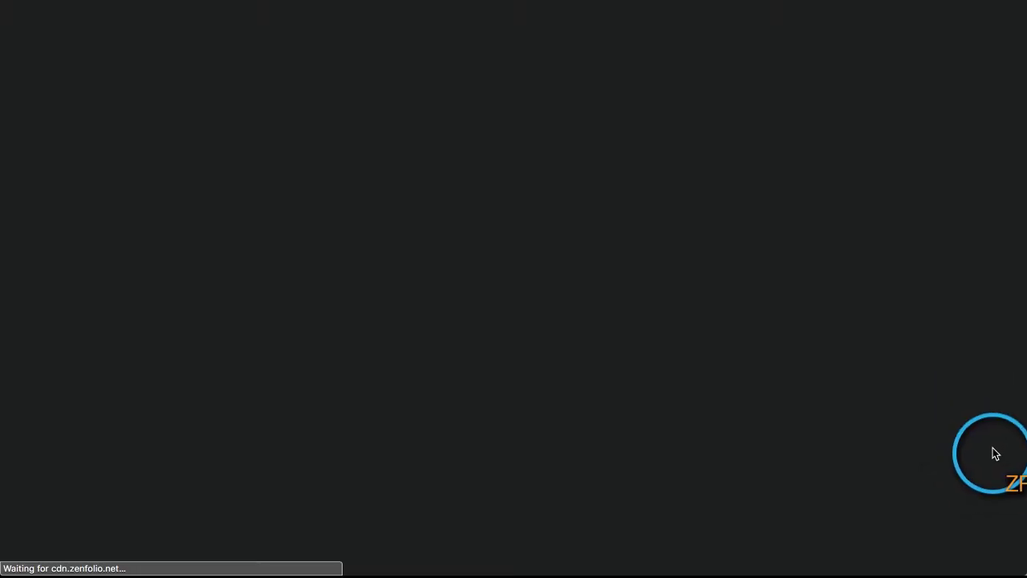
scroll(991, 452, "down", 1)
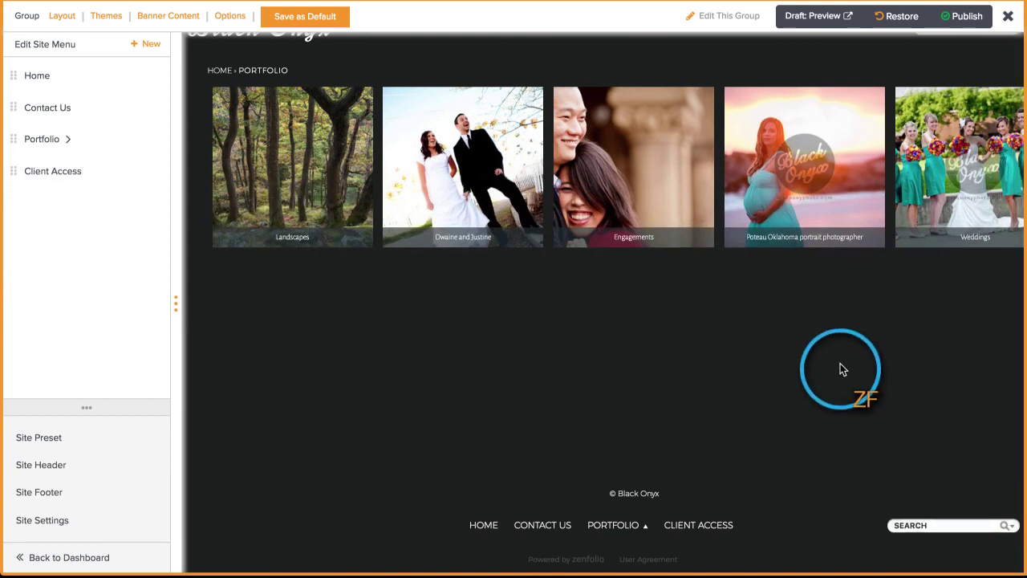
scroll(840, 369, "up", 1)
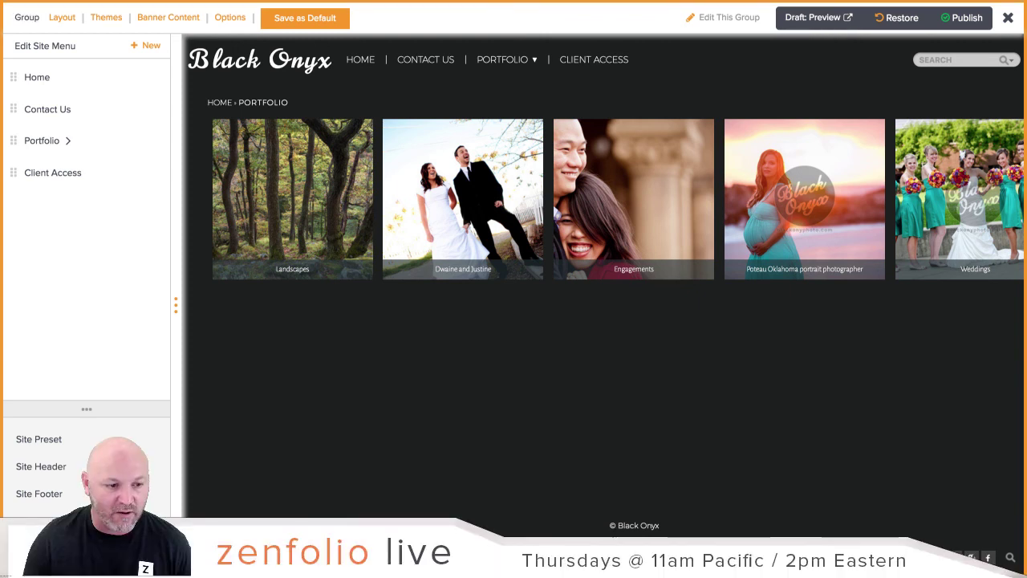
Return to the homepage, browse the site presets back to Winston and close the chooser without applying.
left_click(358, 63)
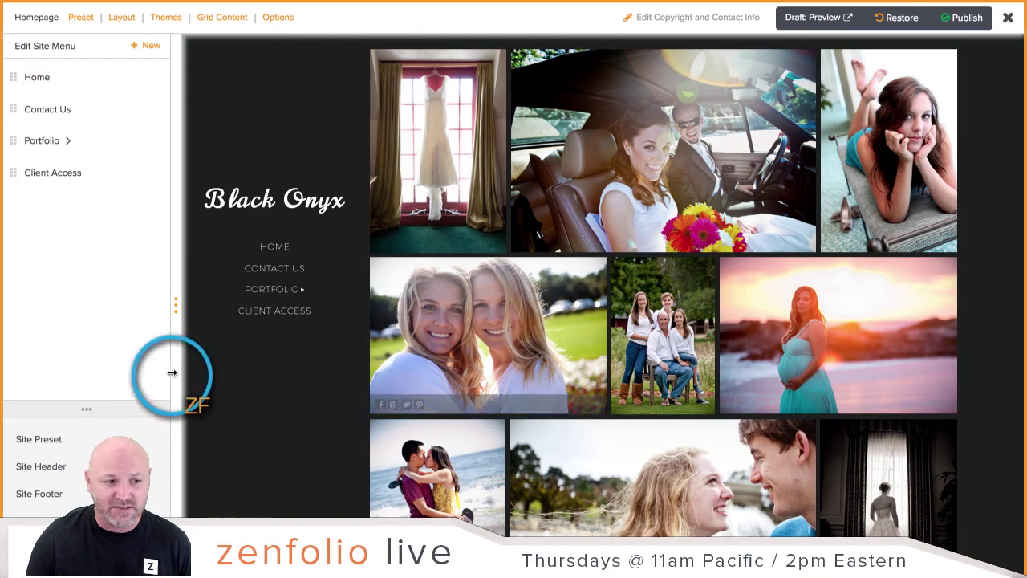
left_click(68, 451)
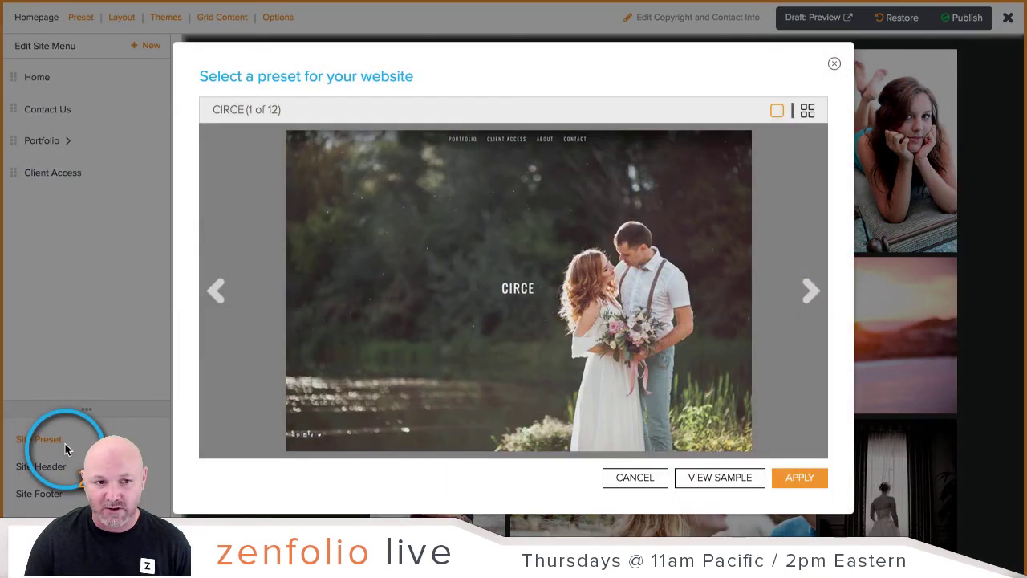
left_click(217, 292)
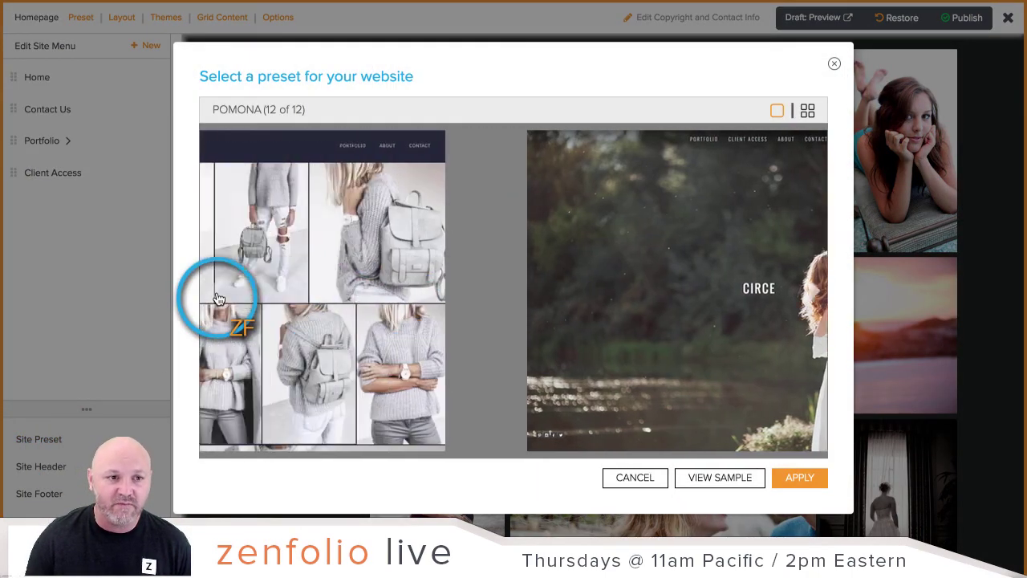
left_click(217, 297)
left_click(218, 299)
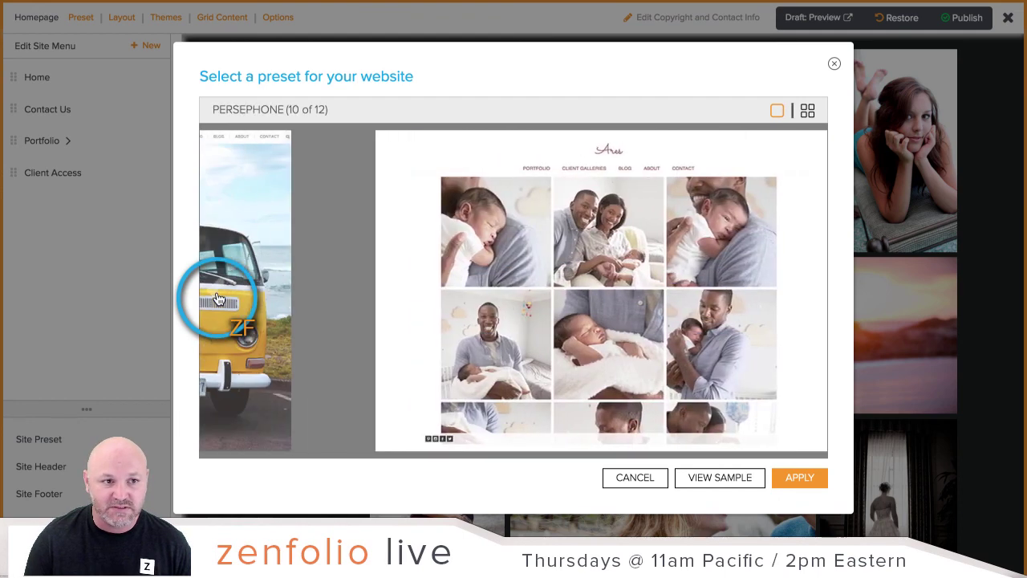
left_click(218, 298)
left_click(218, 299)
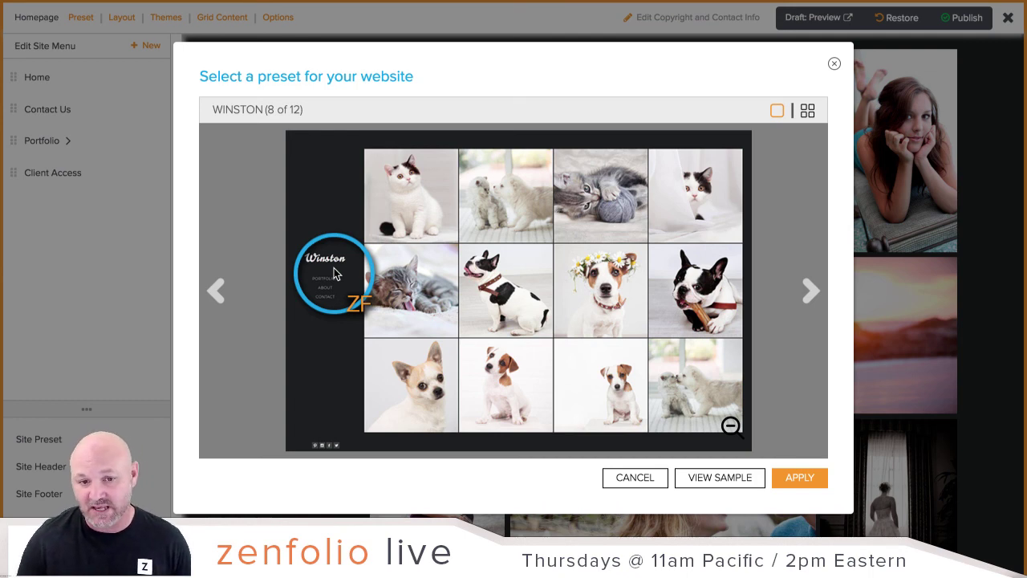
left_click(635, 476)
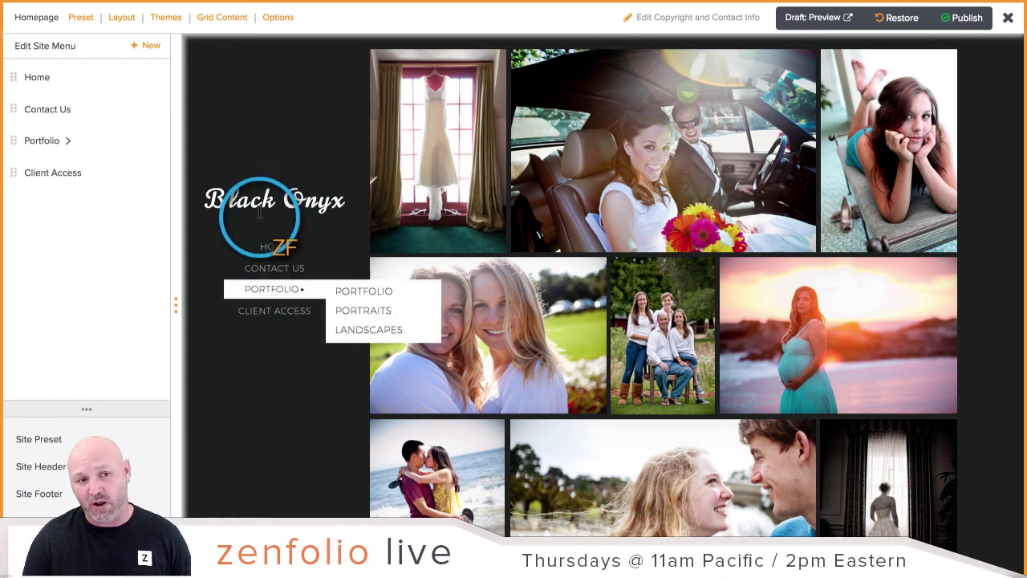
left_click_drag(269, 200, 293, 155)
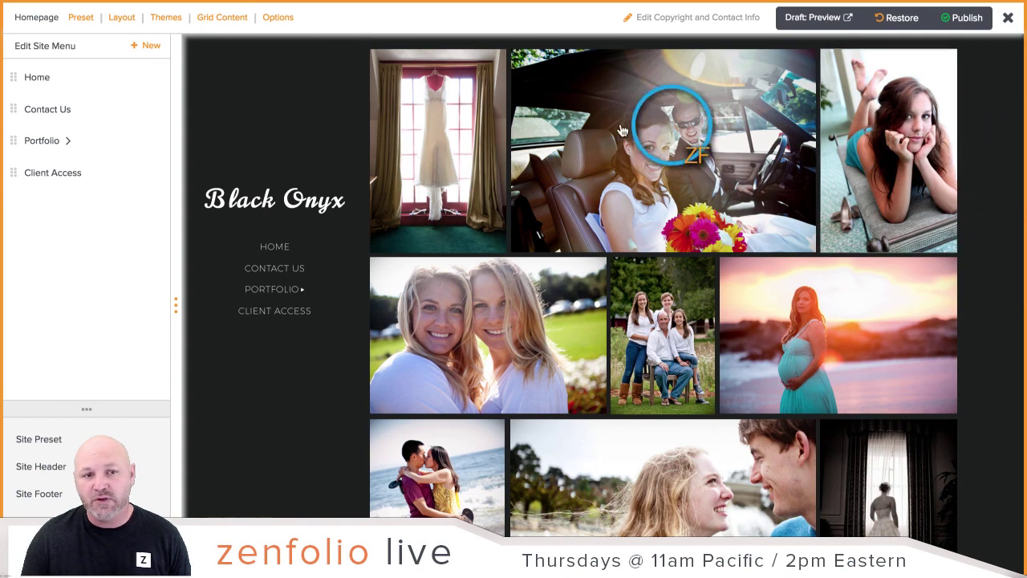
Set the homepage's sidebar position to Right with a custom width of 200 px and apply the layout options.
left_click(282, 20)
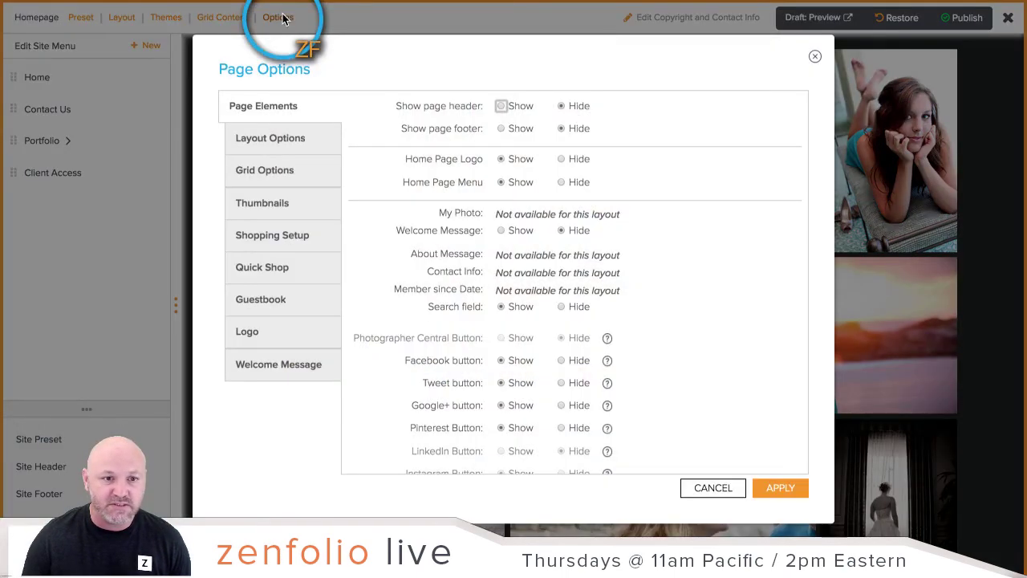
left_click(300, 142)
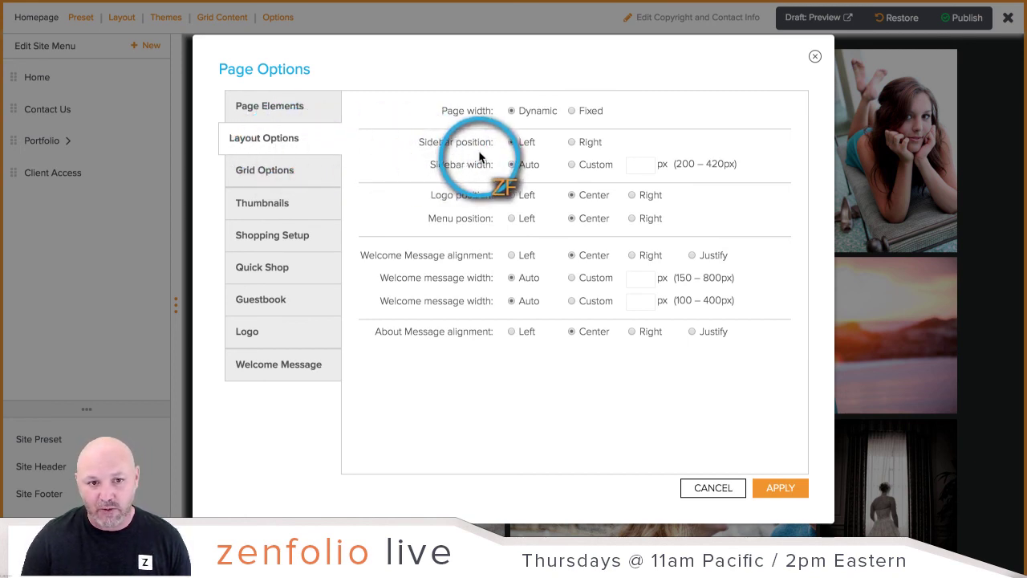
left_click(573, 142)
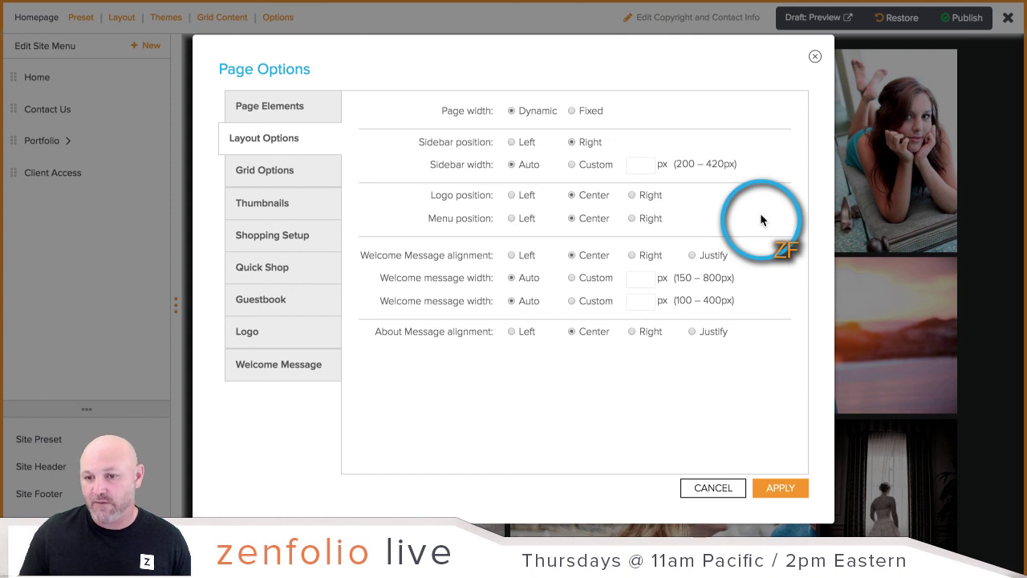
left_click(572, 165)
left_click(650, 165)
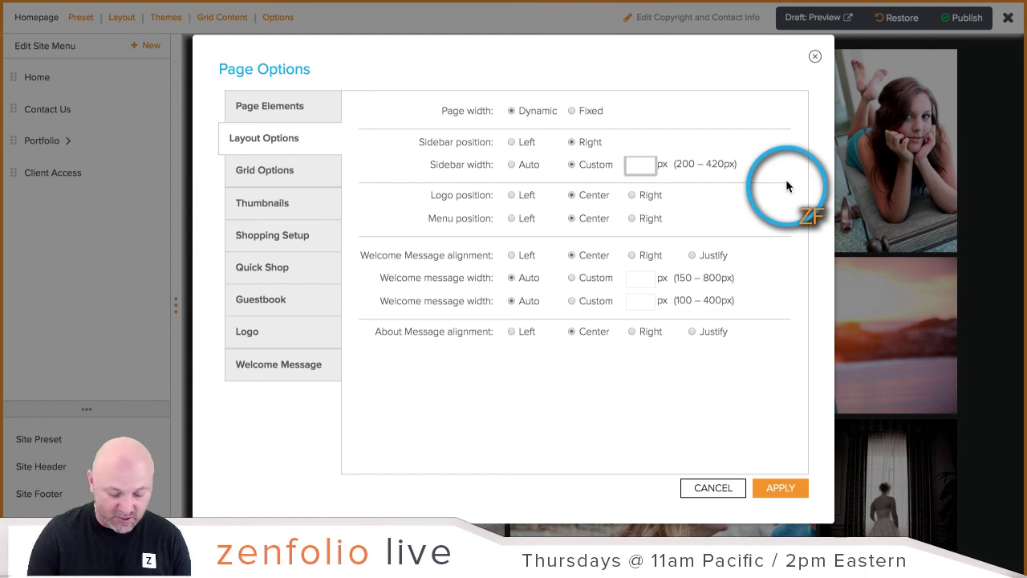
type("200")
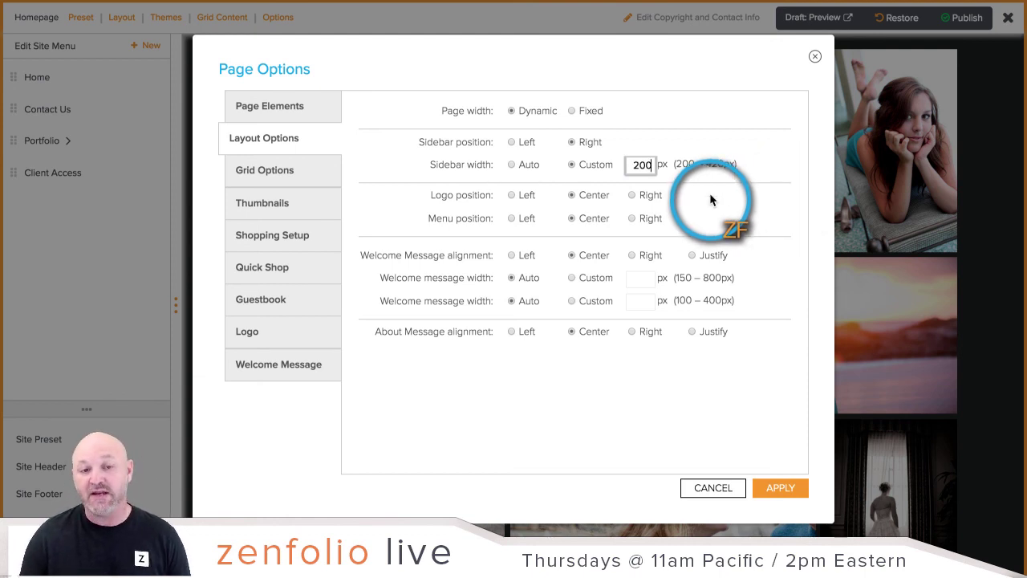
left_click(775, 488)
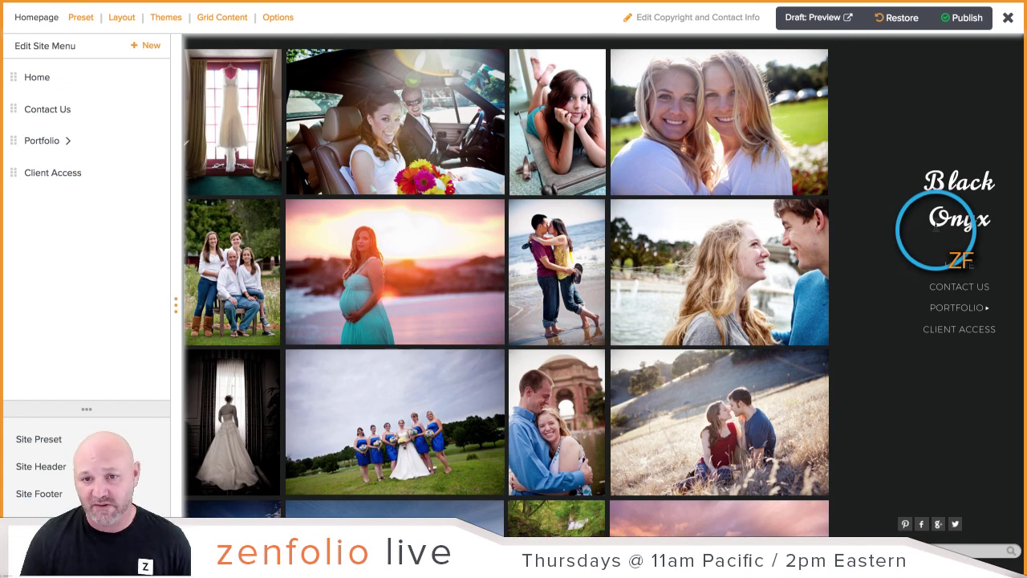
Set the homepage sidebar width to Auto, apply it and look over the draft preview of the site.
left_click(285, 24)
left_click(520, 166)
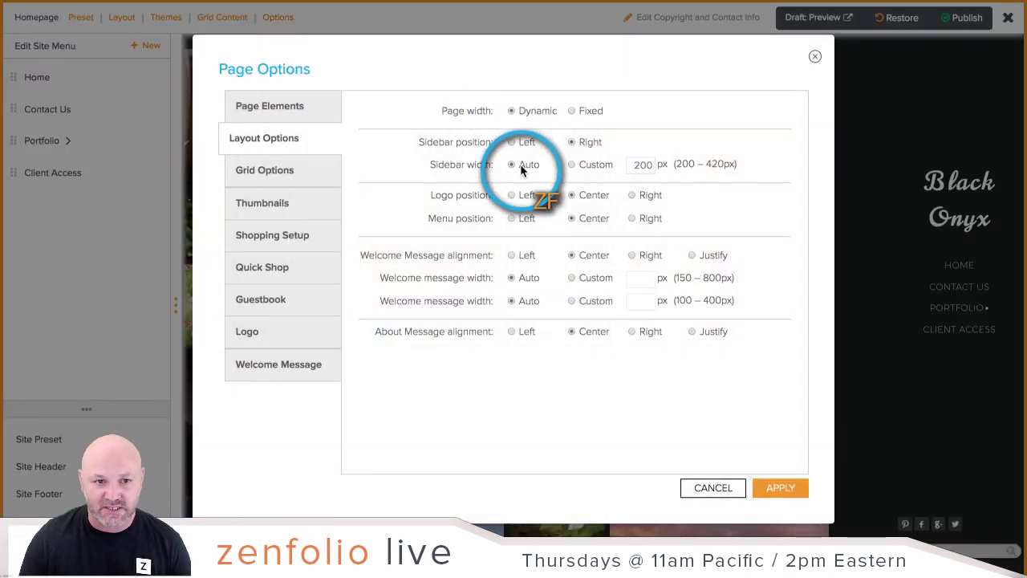
left_click(789, 488)
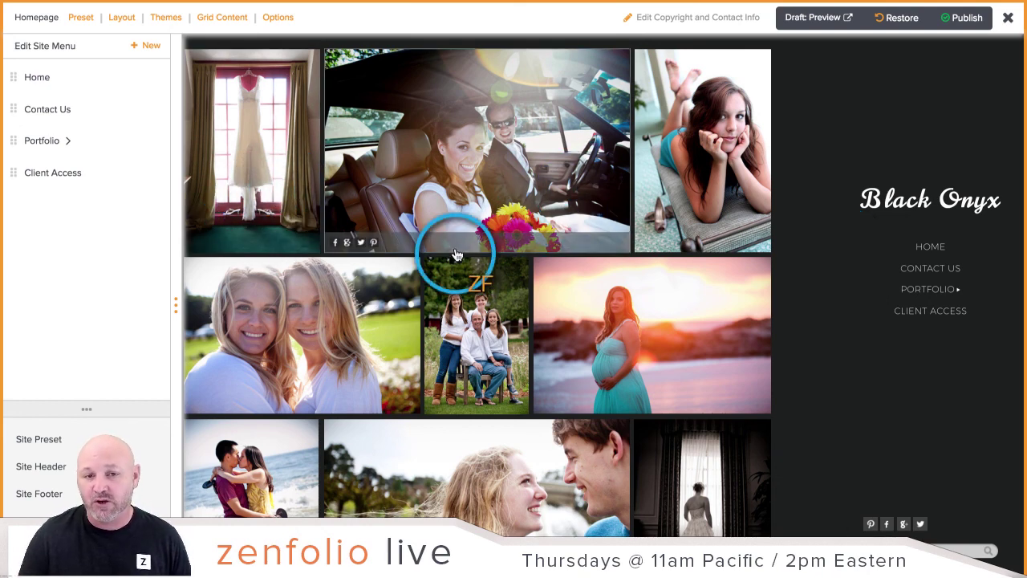
left_click(827, 20)
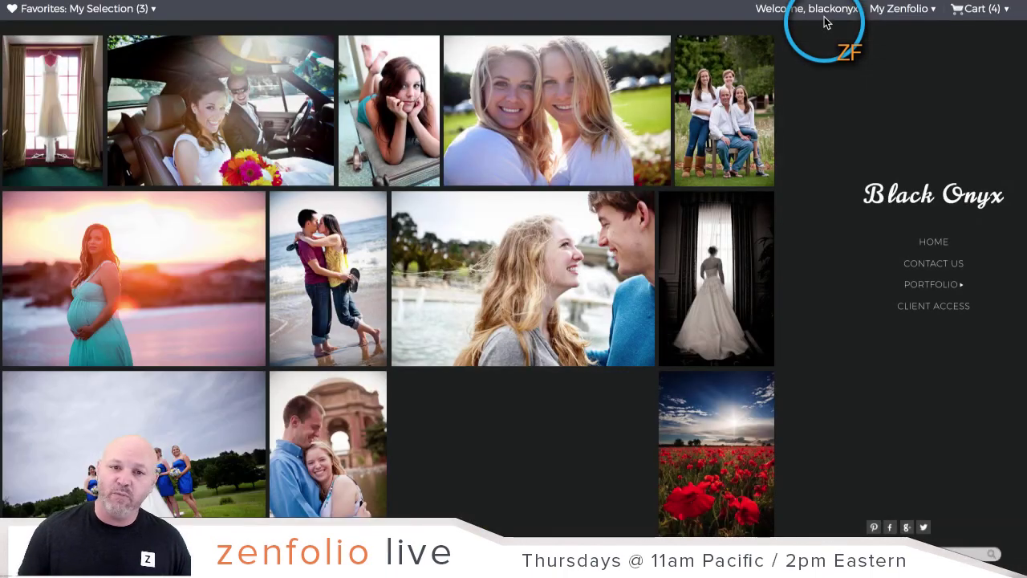
scroll(589, 109, "down", 3)
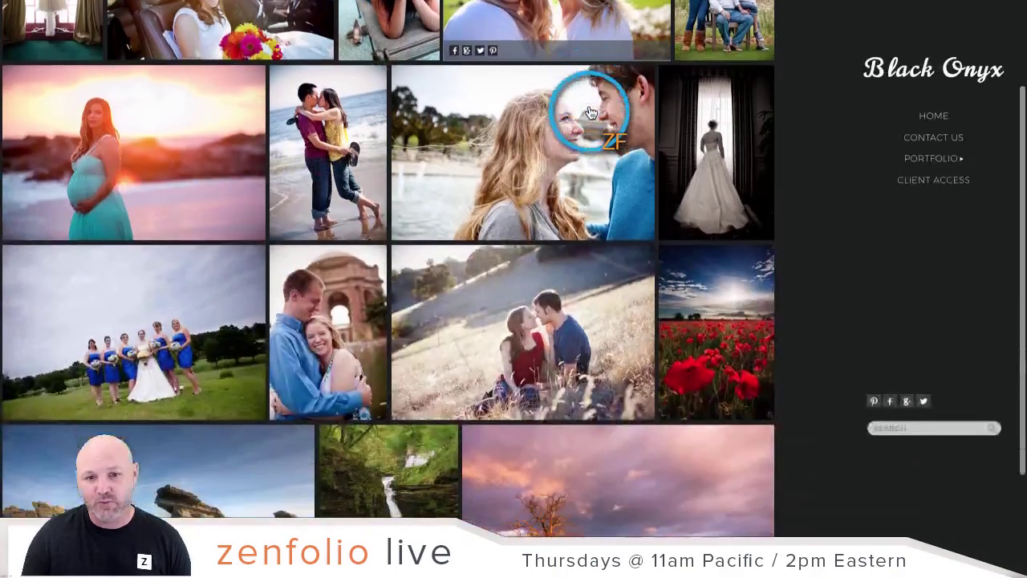
scroll(589, 109, "up", 3)
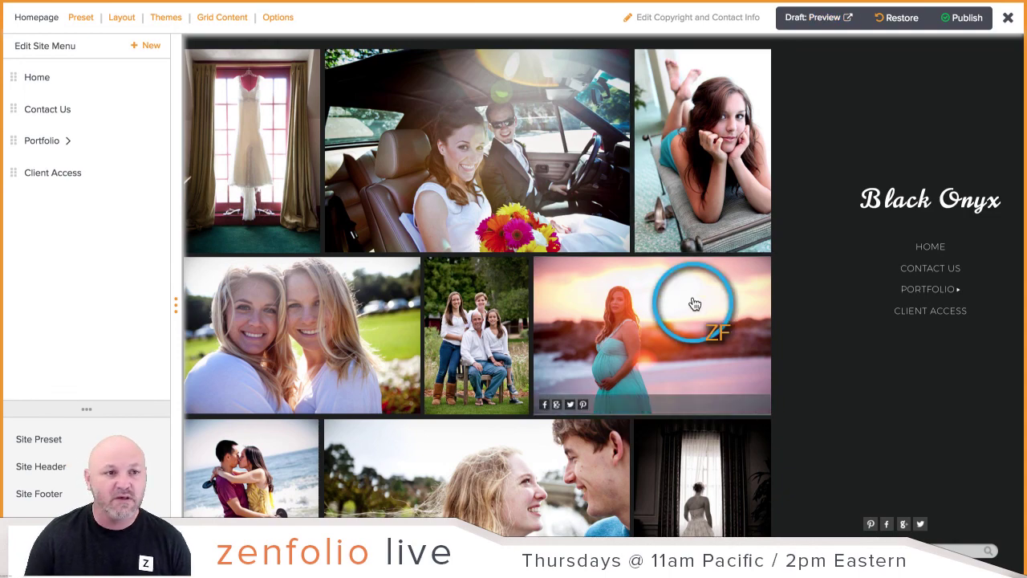
Set the homepage's sidebar position to Left, keep the logo position at Center and apply the layout options.
left_click(280, 18)
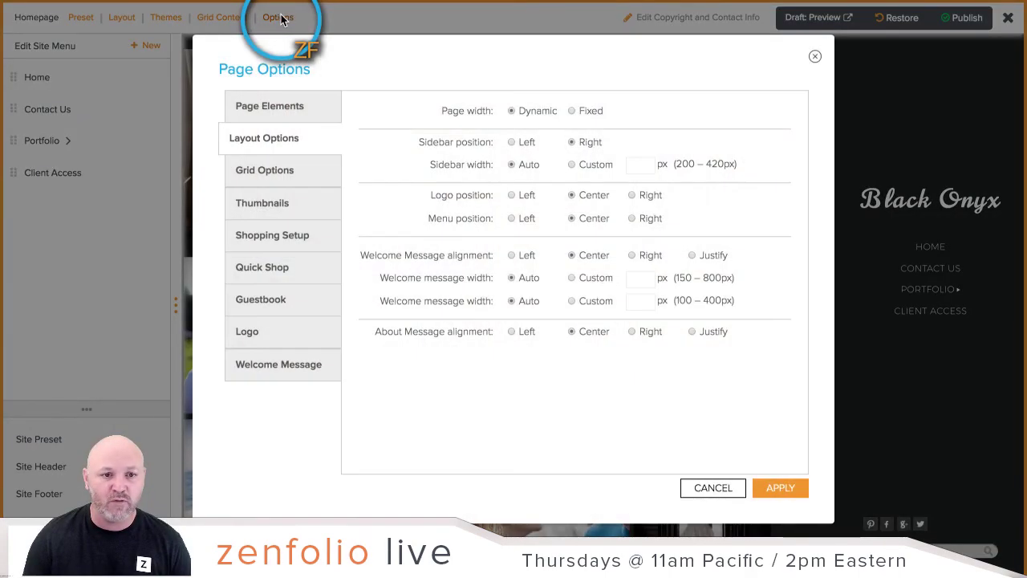
left_click(511, 196)
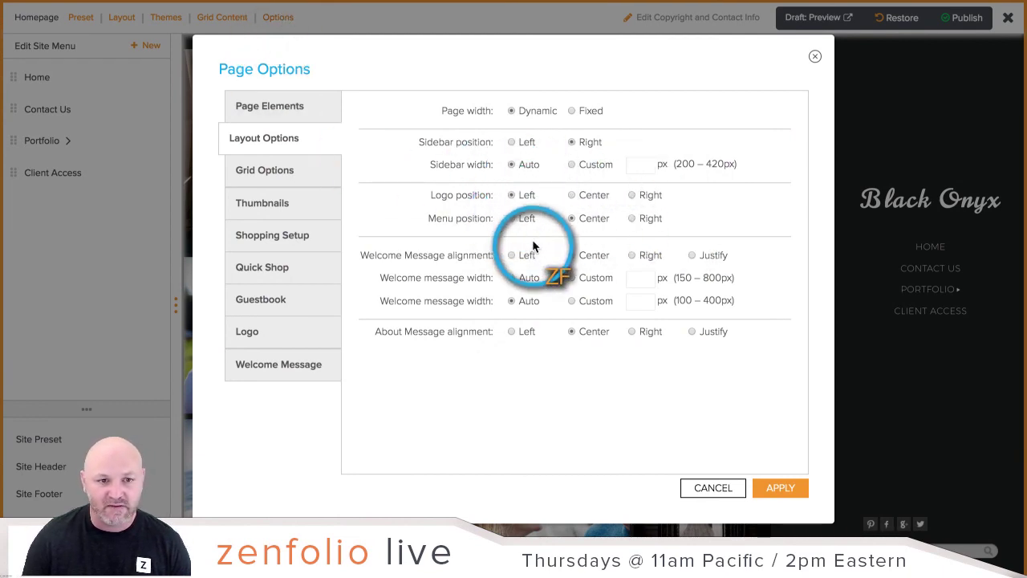
left_click(581, 195)
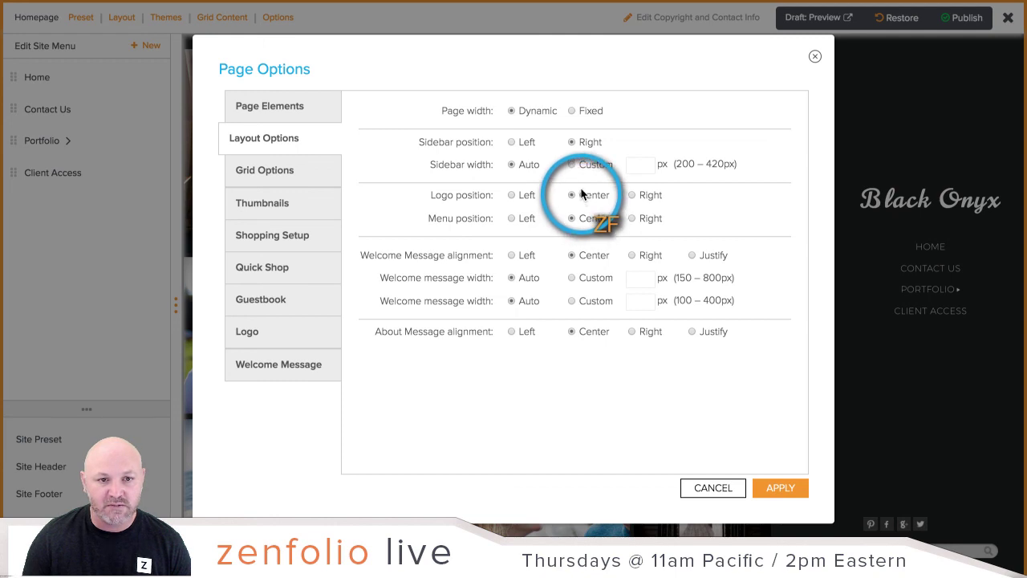
left_click(511, 142)
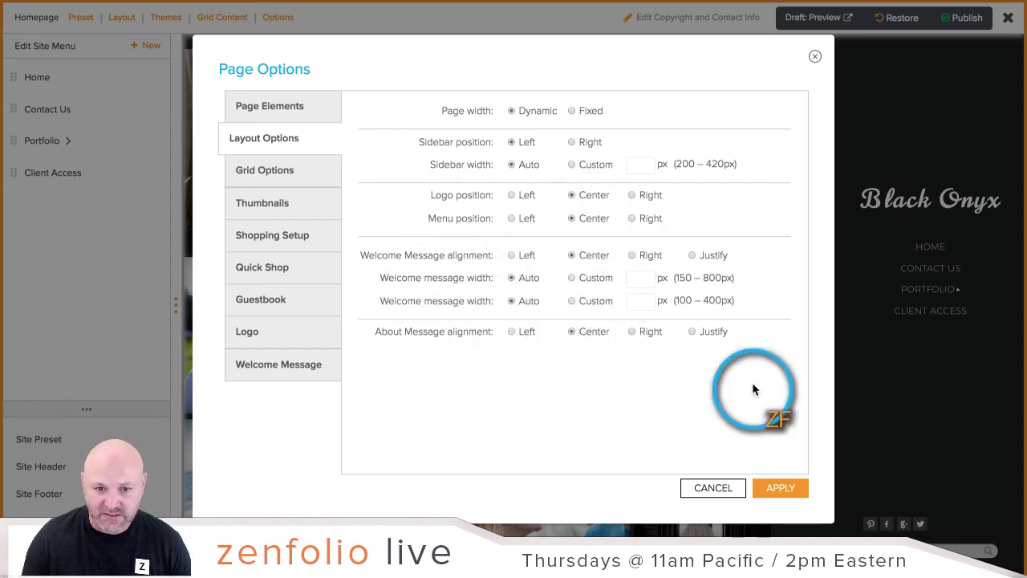
left_click(795, 487)
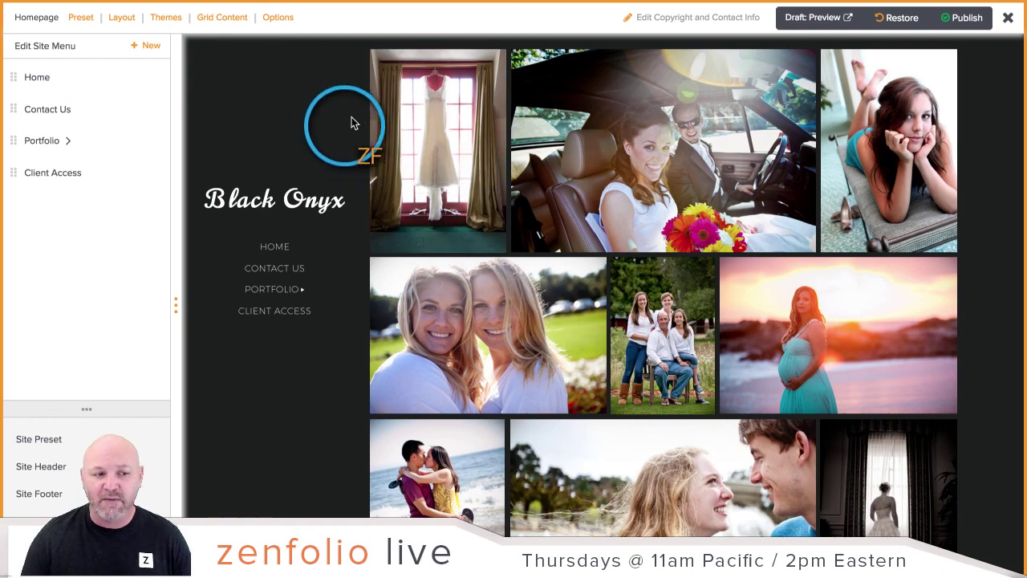
Compare the homepage with the Winston preset's sample in the preset chooser, leaving the preset unapplied.
left_click(37, 439)
left_click(217, 291)
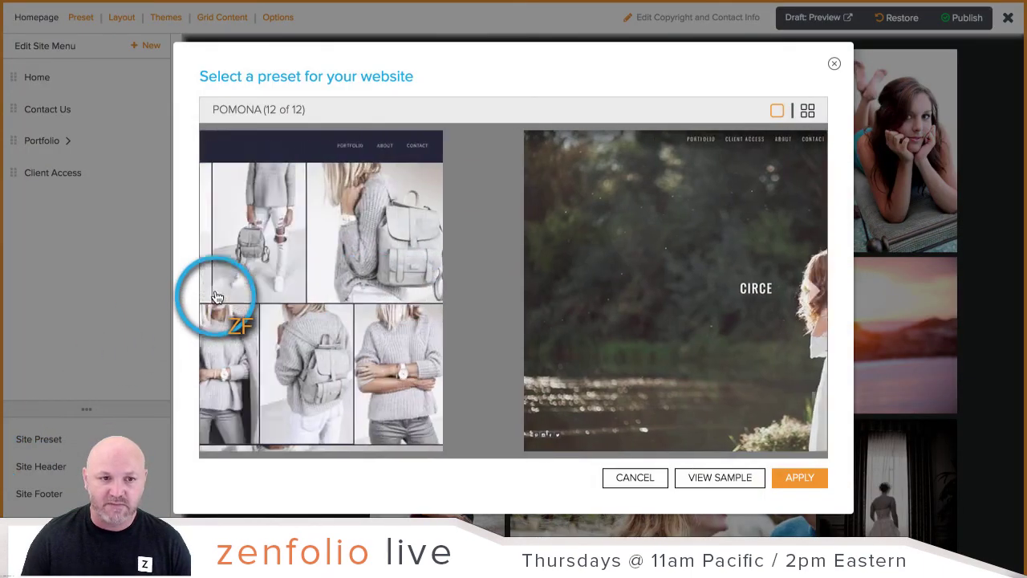
left_click(216, 291)
left_click(216, 290)
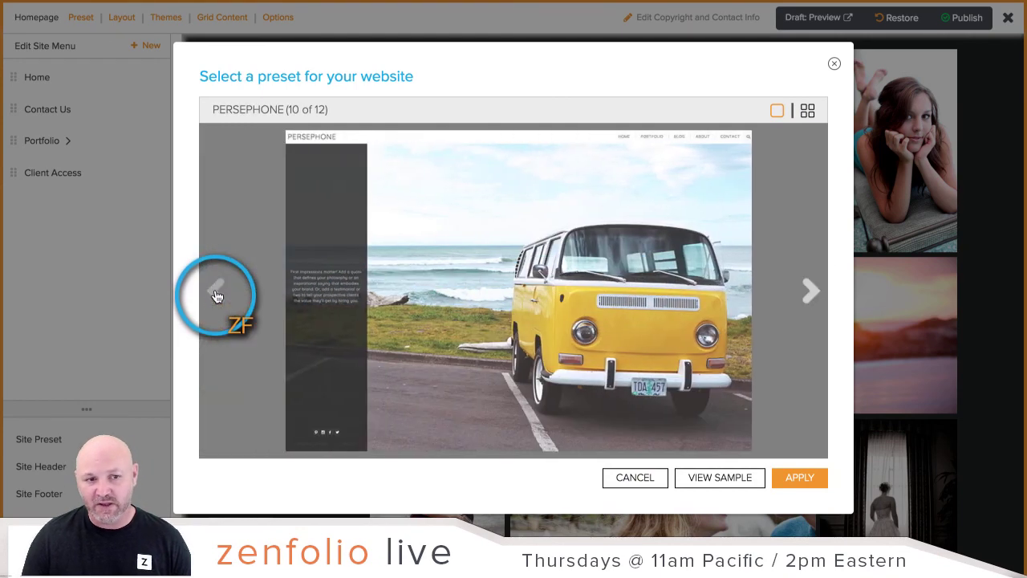
left_click(217, 295)
left_click(216, 295)
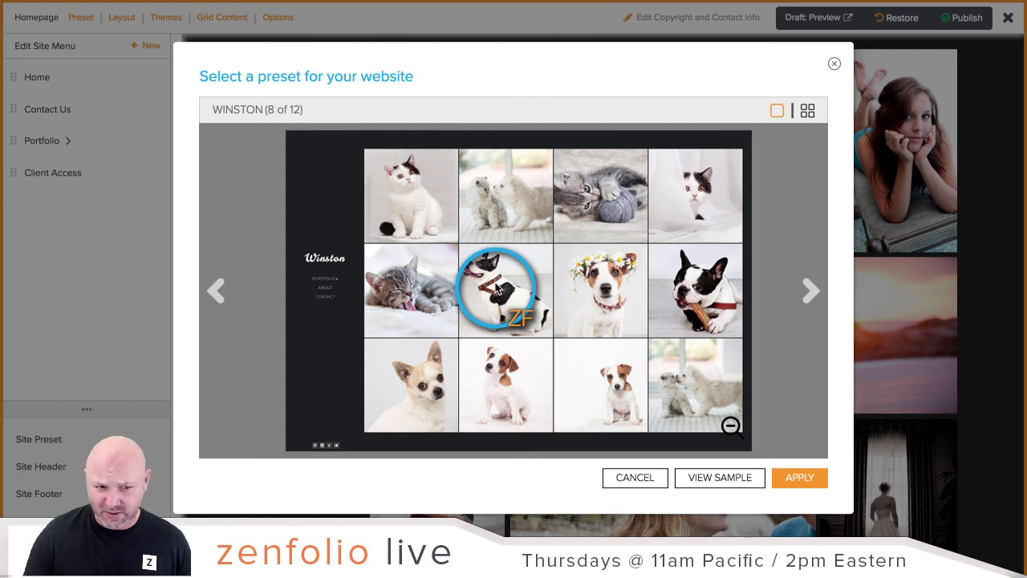
left_click(634, 477)
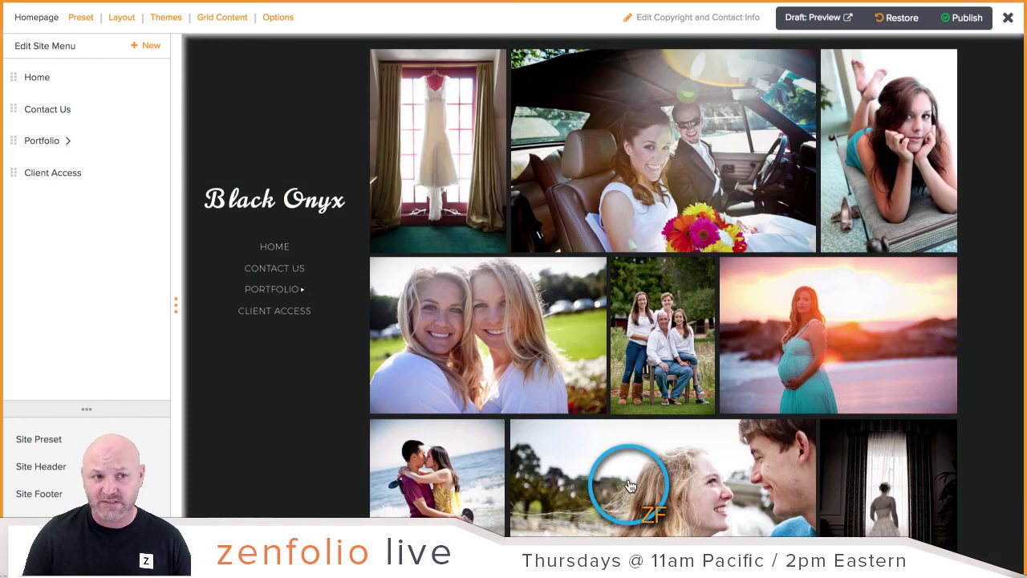
Locate the Winston theme among the homepage themes and open it in the Theme Designer.
left_click(164, 23)
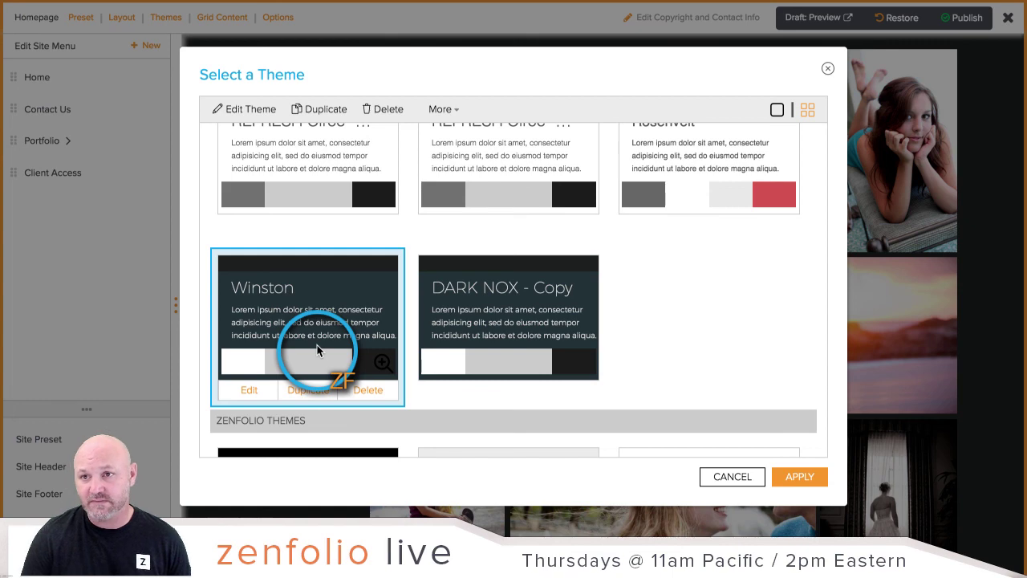
left_click(742, 479)
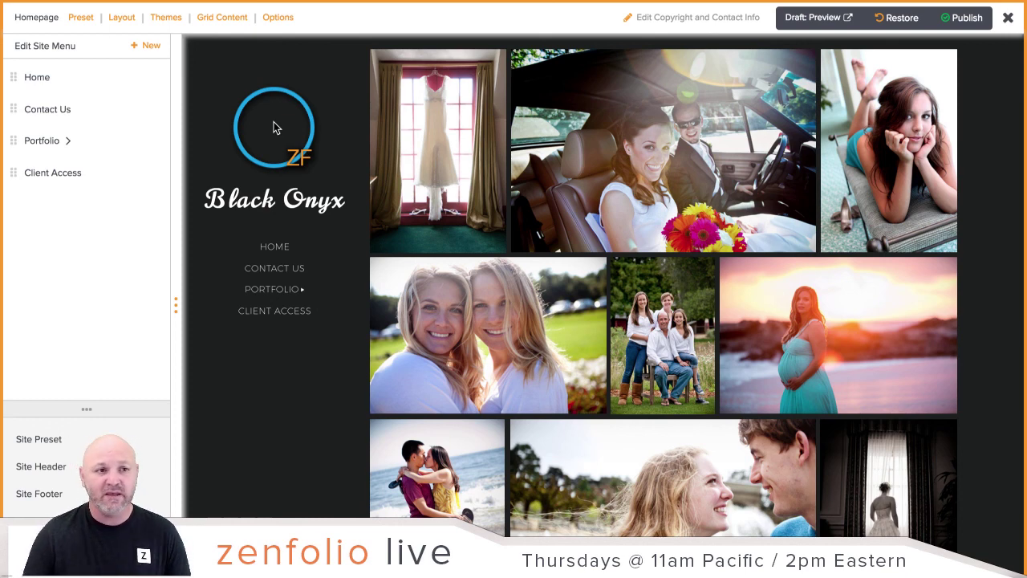
right_click(165, 24)
left_click(192, 27)
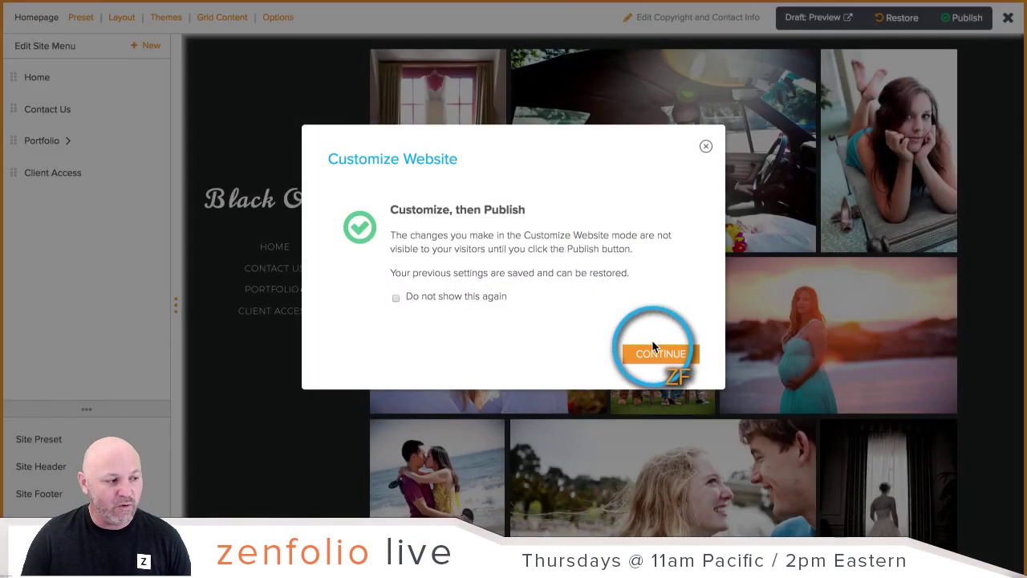
left_click(654, 350)
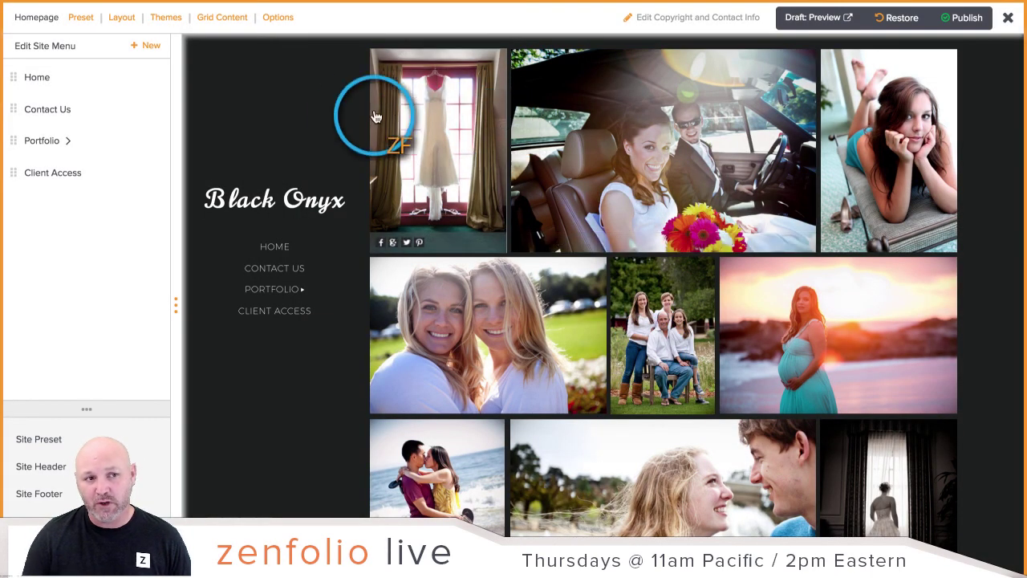
left_click(167, 17)
left_click(241, 114)
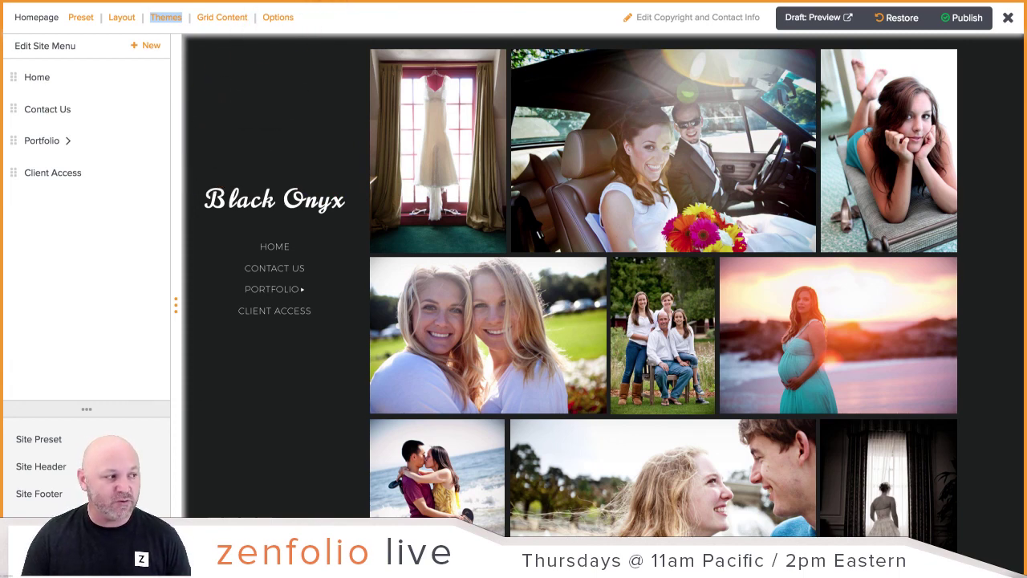
left_click(327, 1)
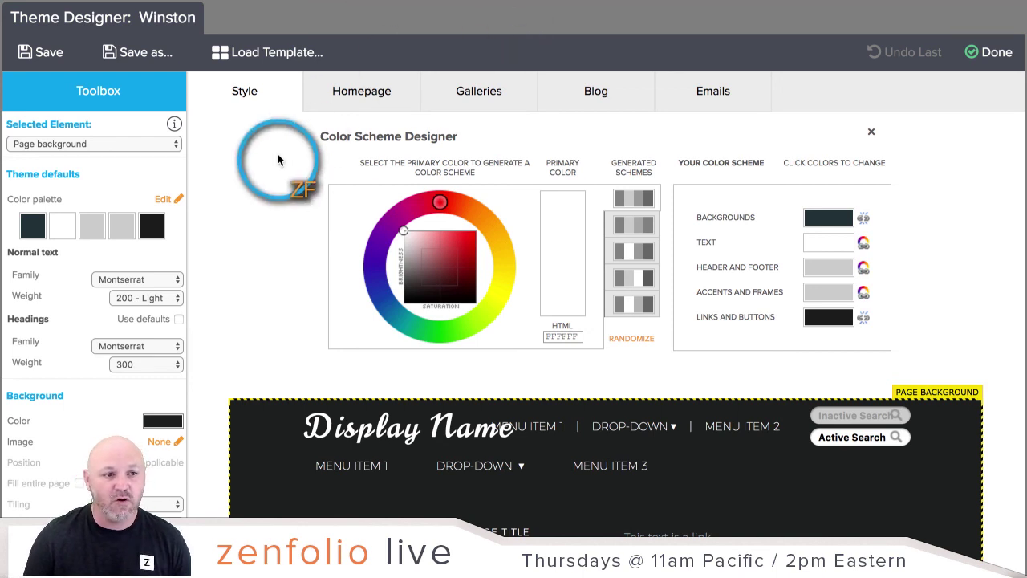
Change the Winston theme's page background colour to a slightly lighter dark grey and accept it.
scroll(258, 169, "down", 1)
scroll(259, 168, "down", 3)
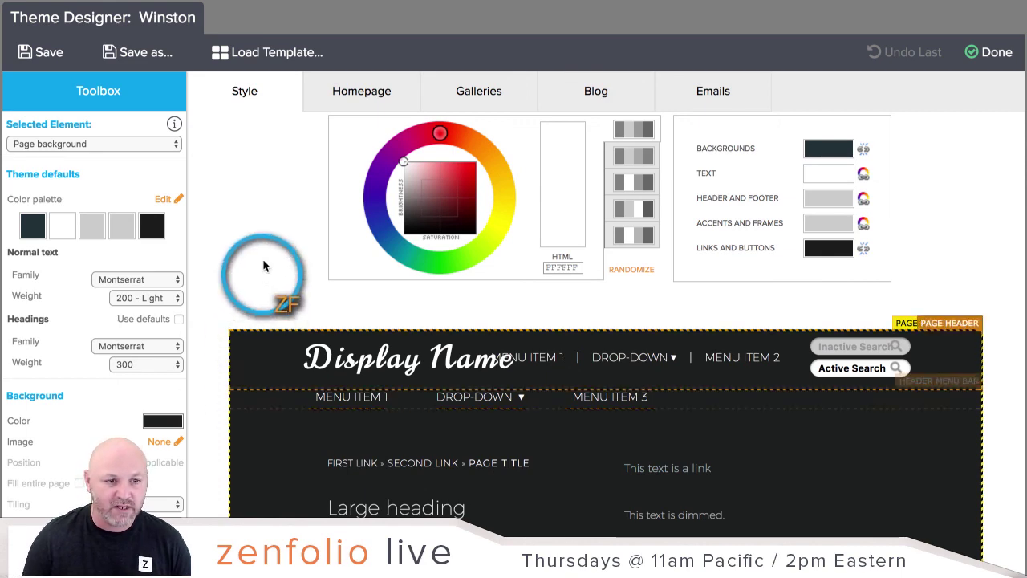
scroll(265, 265, "down", 4)
scroll(112, 240, "down", 5)
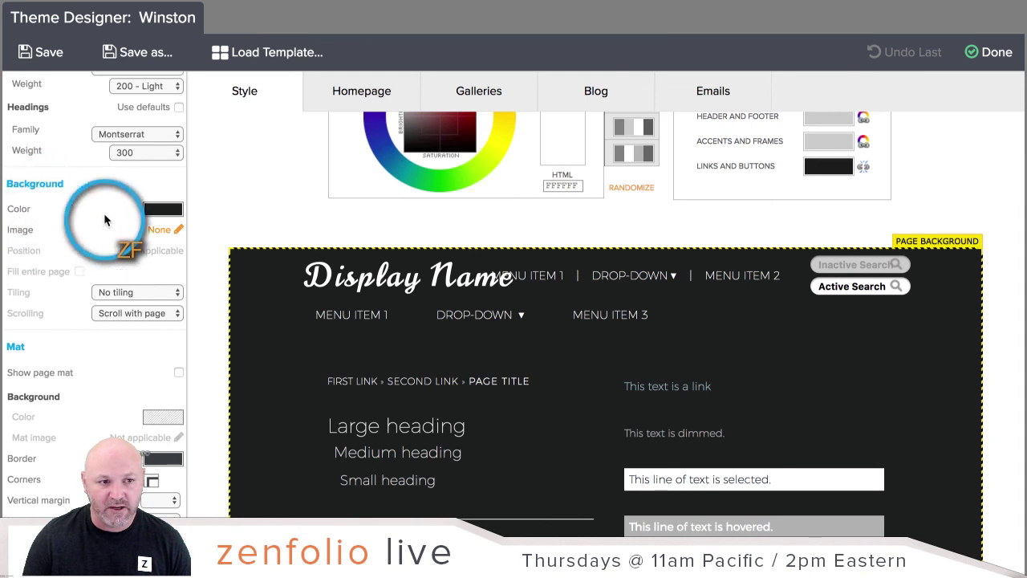
left_click(160, 211)
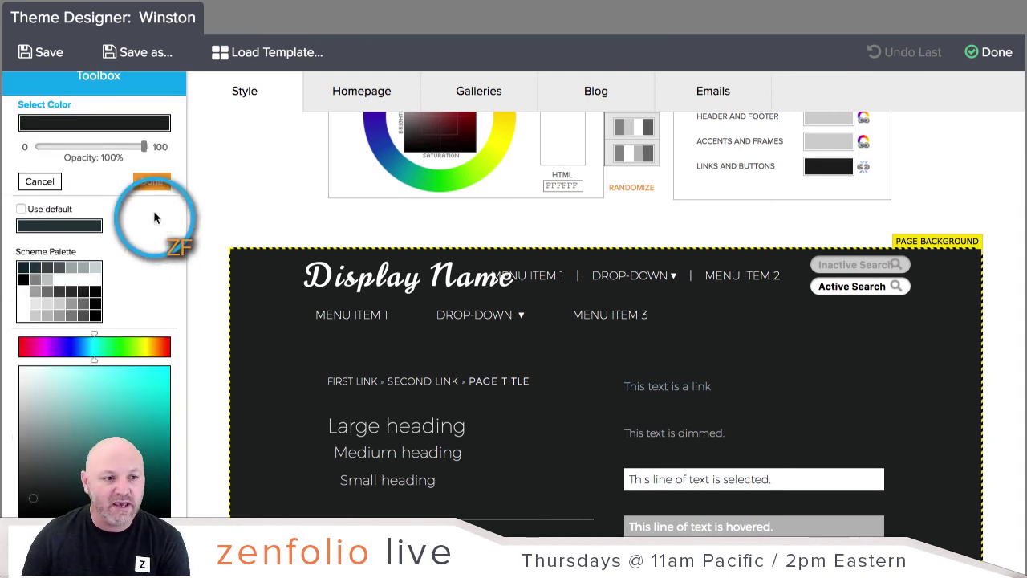
left_click(33, 495)
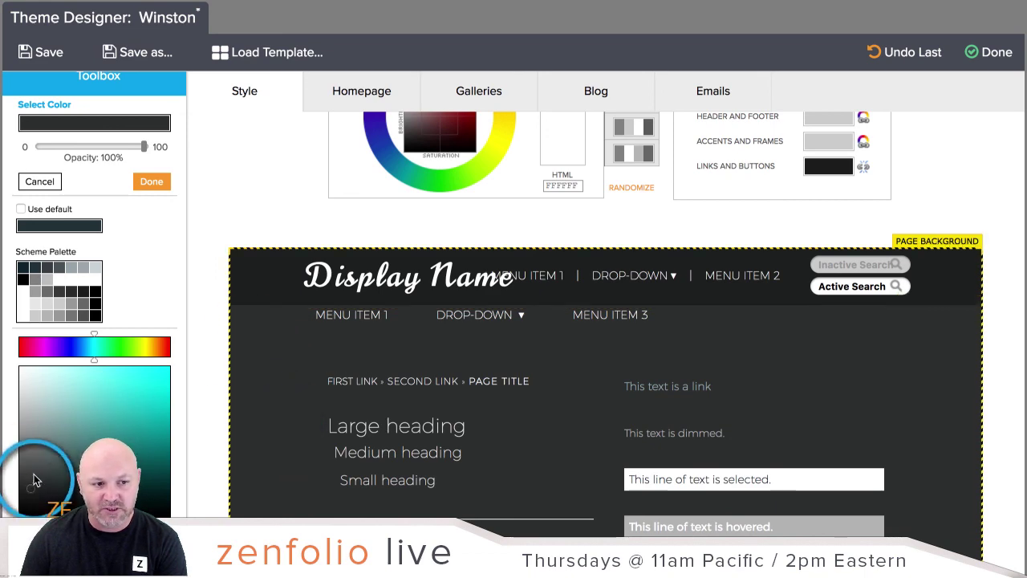
left_click(144, 179)
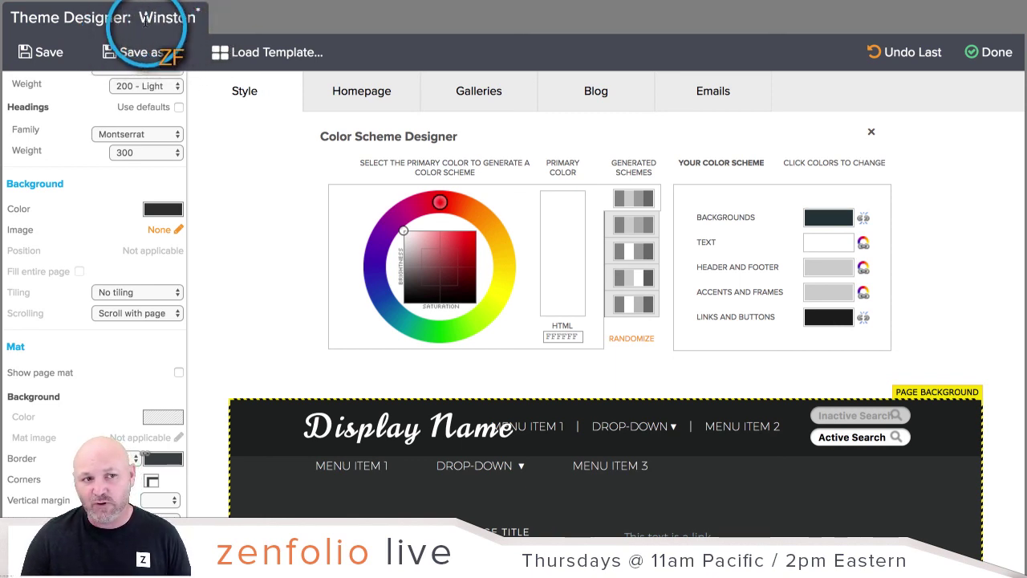
Save the edited Winston theme as a new theme named with the customer's first name followed by "custom Winston".
left_click_drag(140, 18, 196, 17)
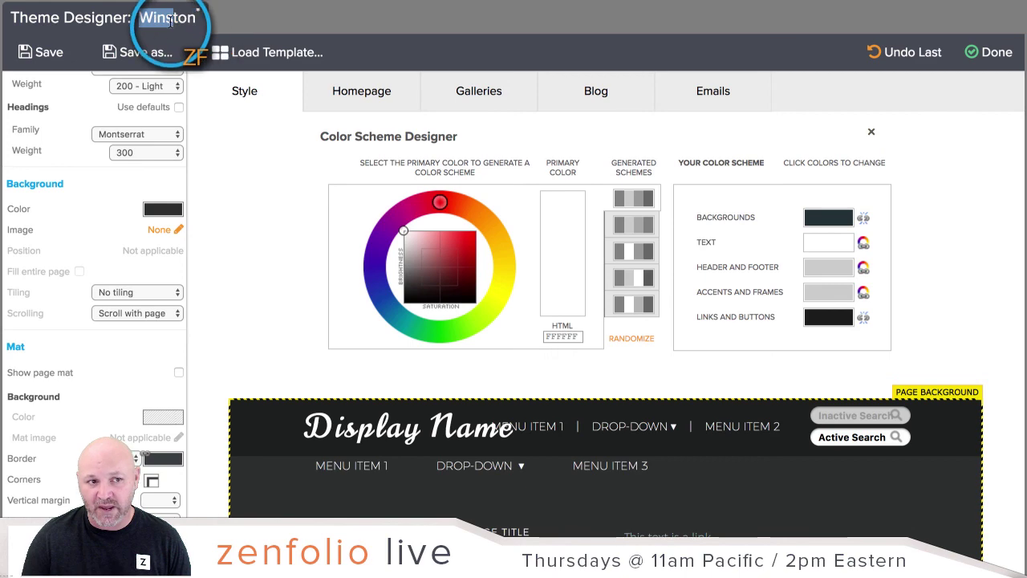
left_click(170, 22)
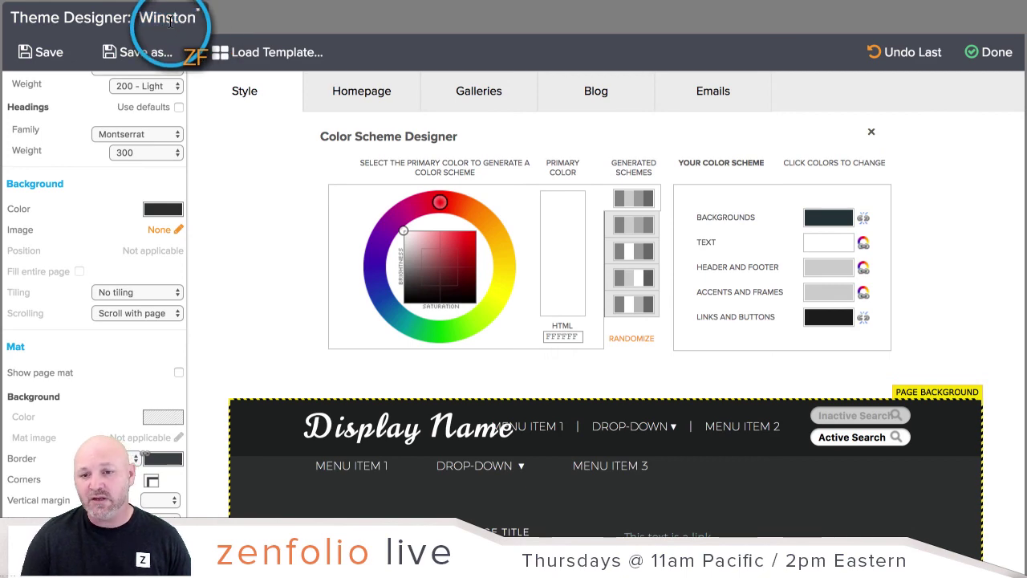
left_click(138, 52)
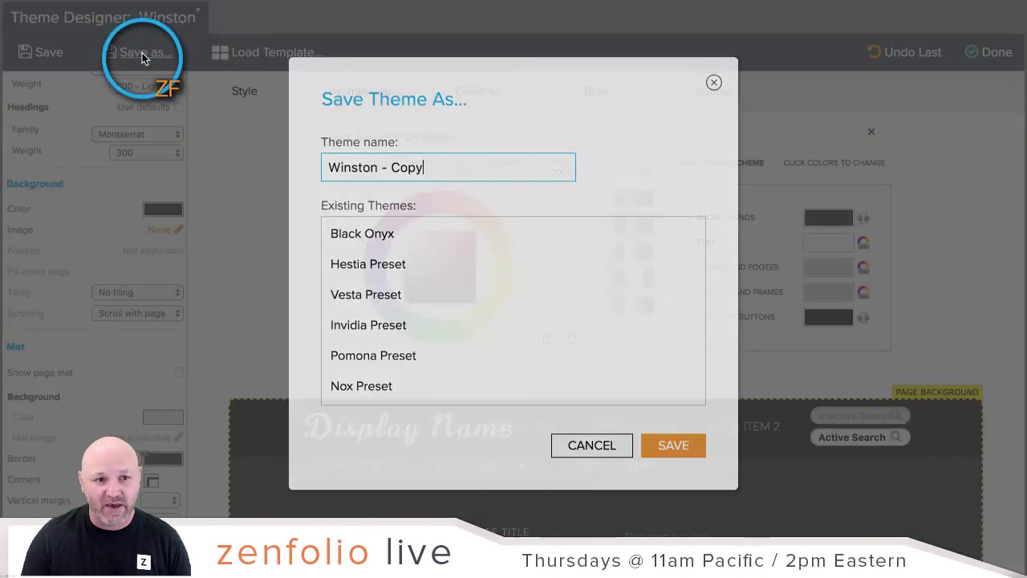
triple_click(371, 167)
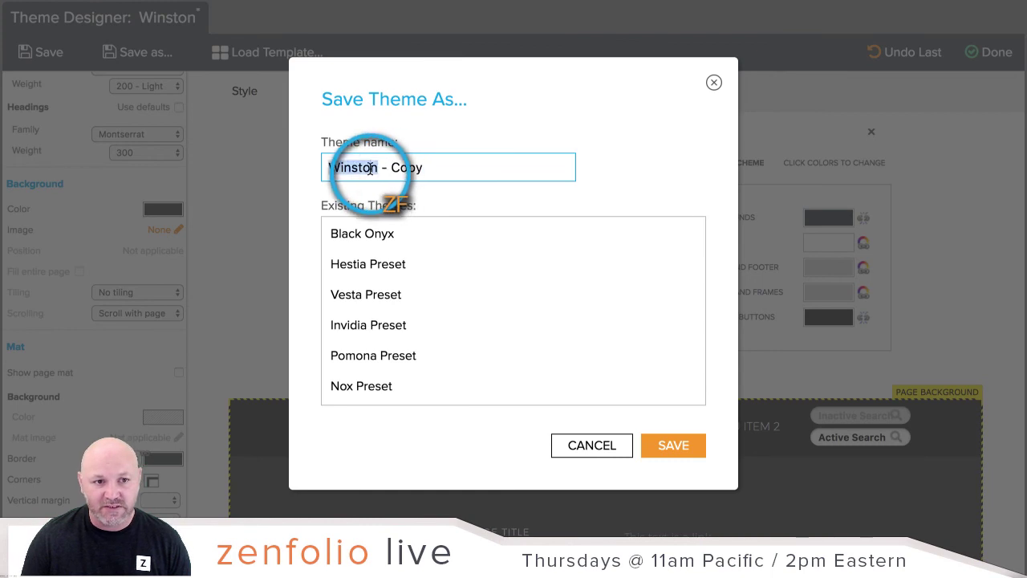
type("Alliso")
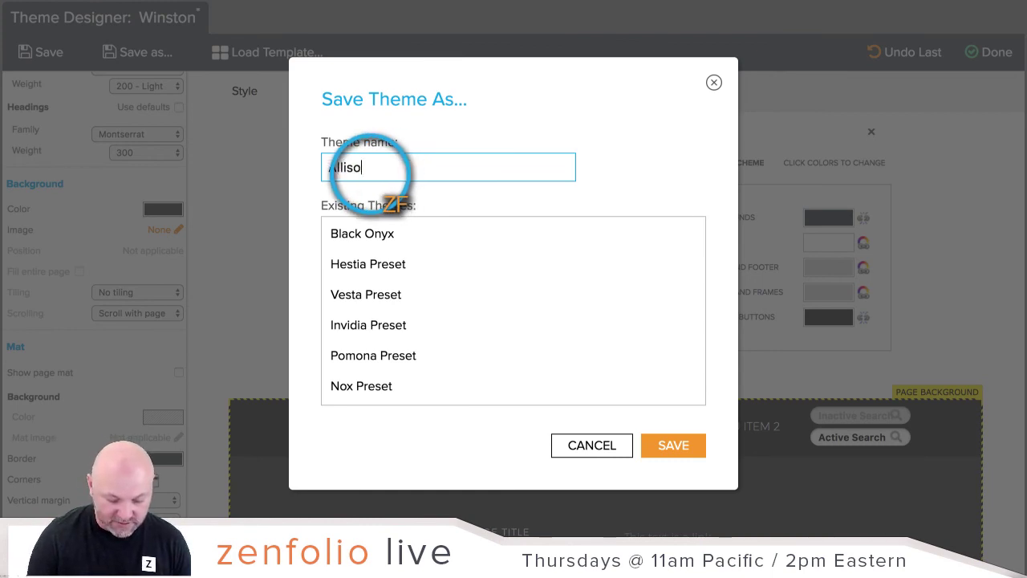
type("ns custom ")
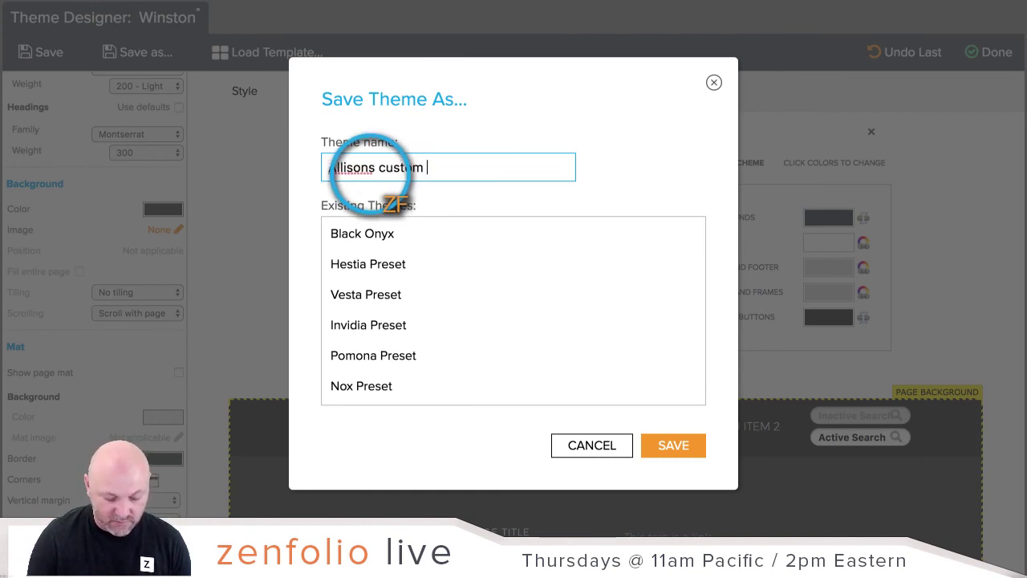
type("Winston")
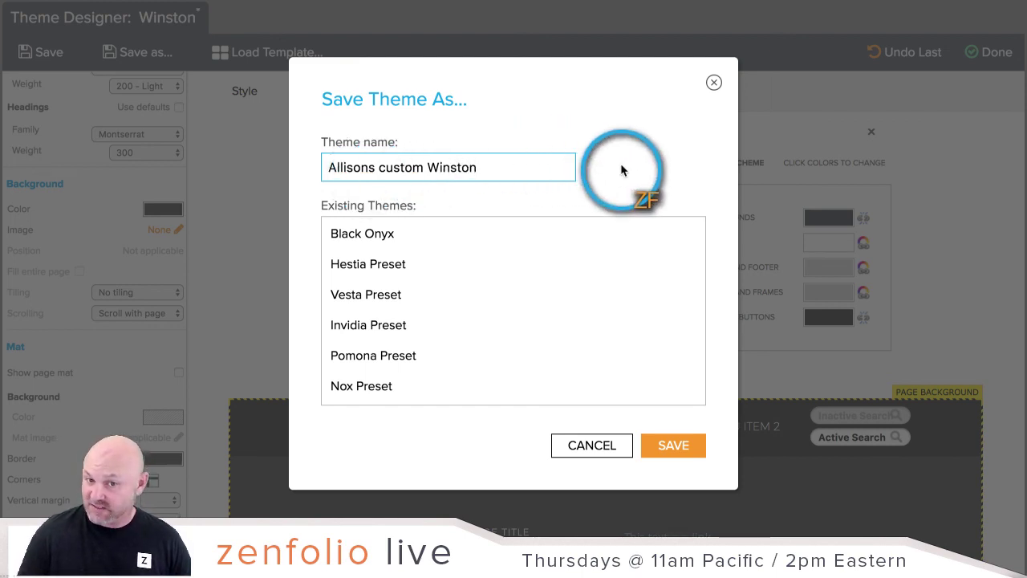
left_click(676, 444)
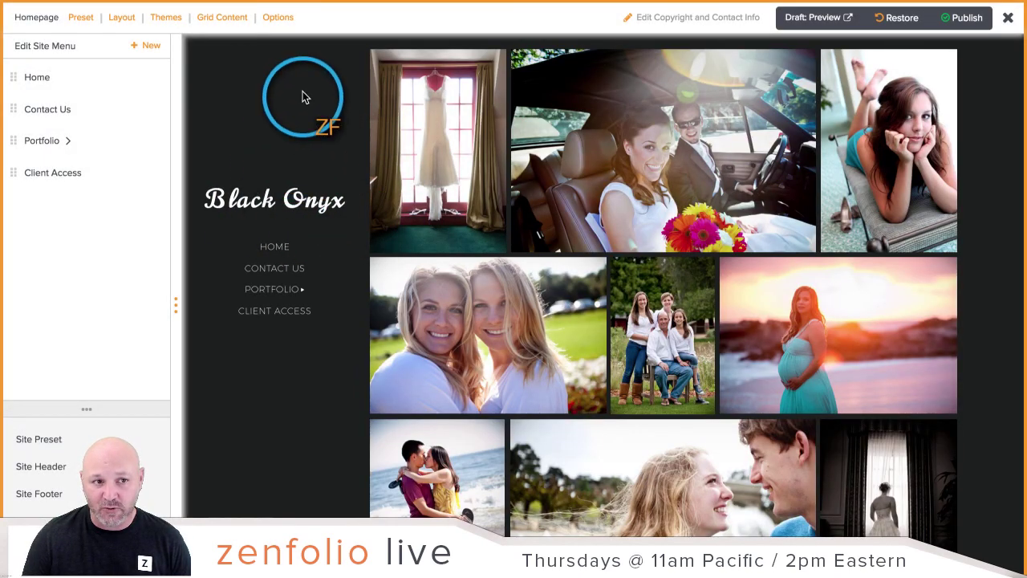
Apply the newly saved custom Winston theme to the homepage and look over the page.
left_click(165, 18)
mouse_move(273, 305)
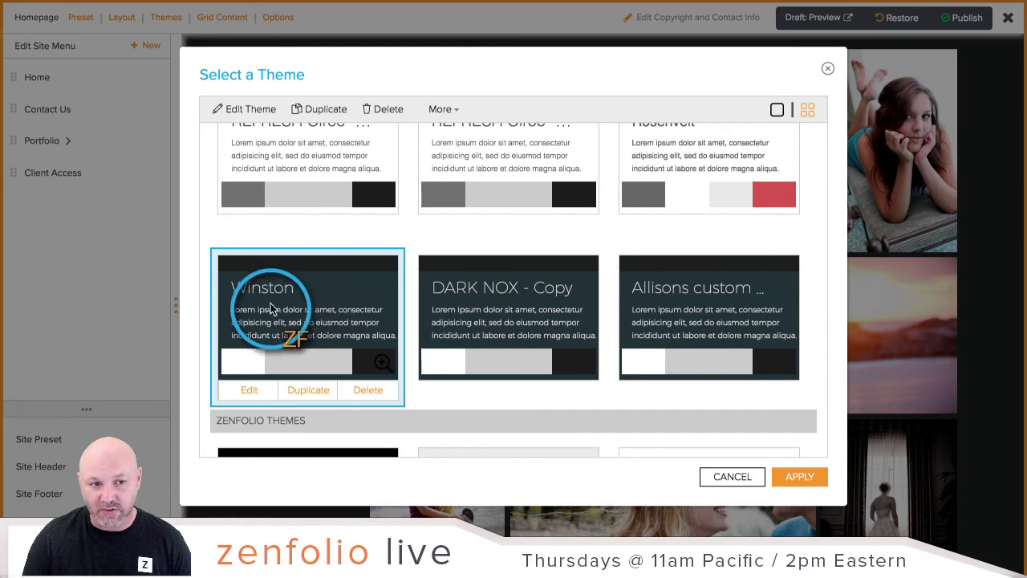
mouse_move(666, 295)
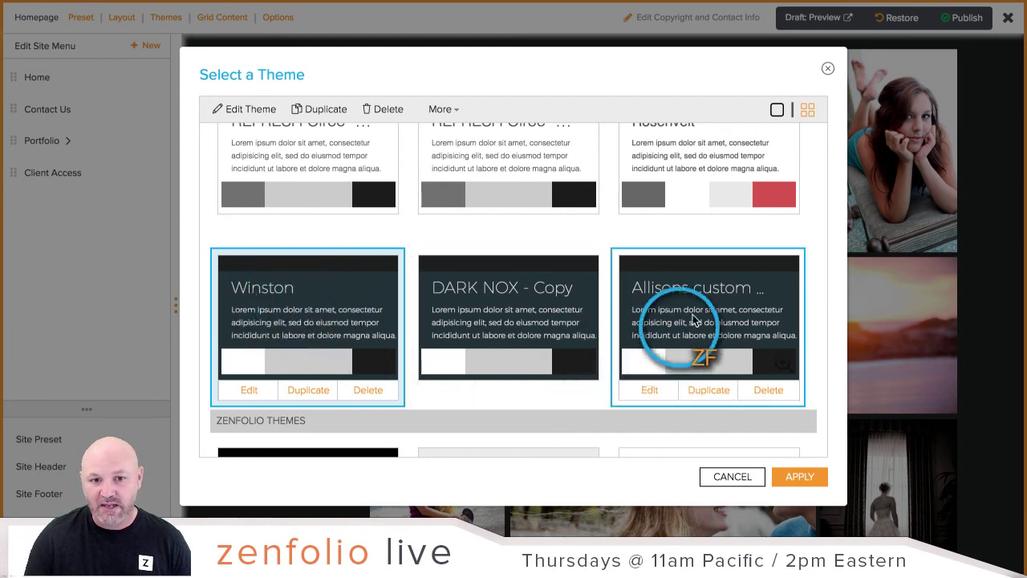
left_click(721, 303)
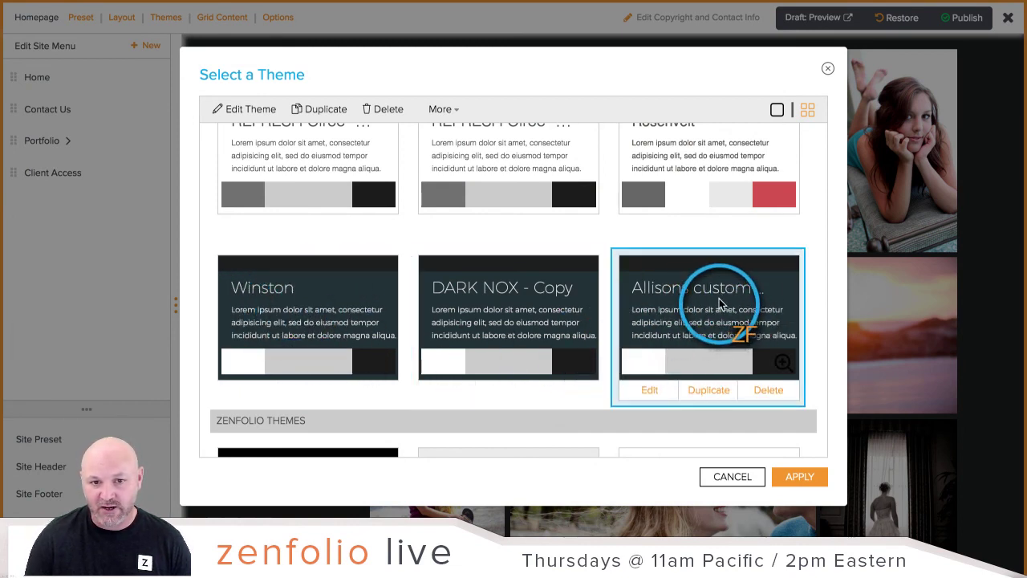
left_click(799, 478)
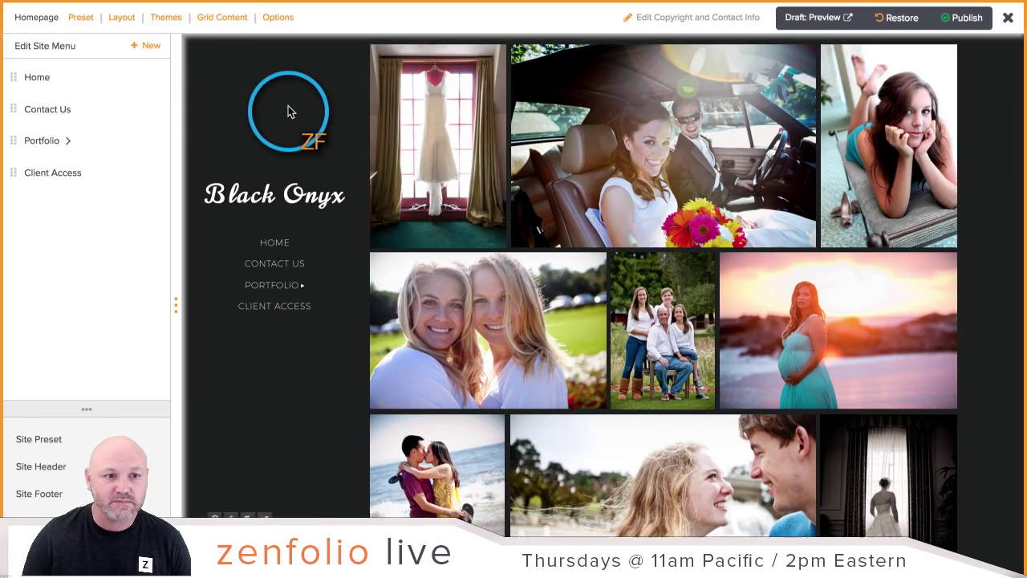
scroll(287, 113, "down", 5)
scroll(287, 109, "up", 5)
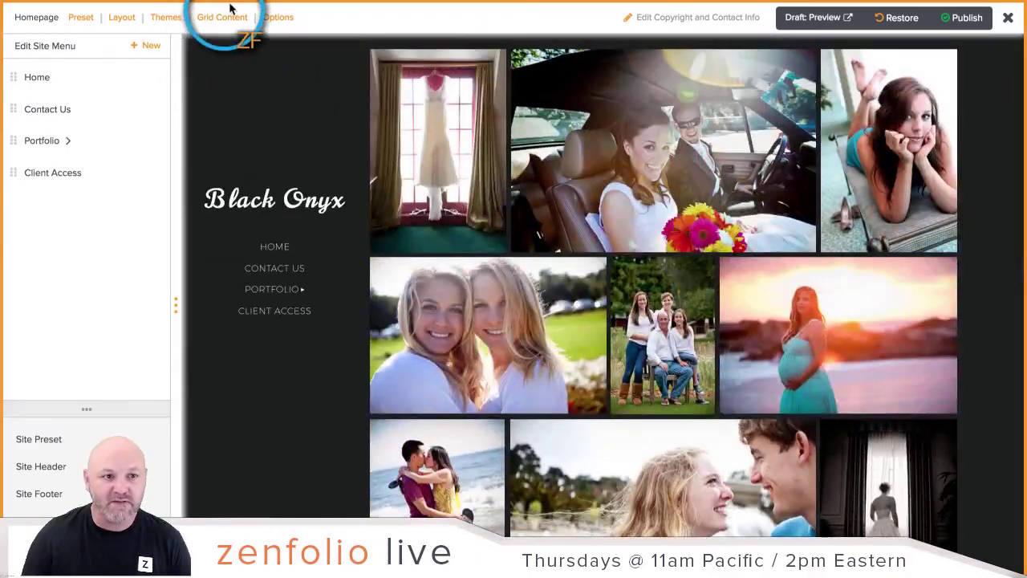
Set the homepage's page header to Show in the page elements and apply the page options.
left_click(273, 17)
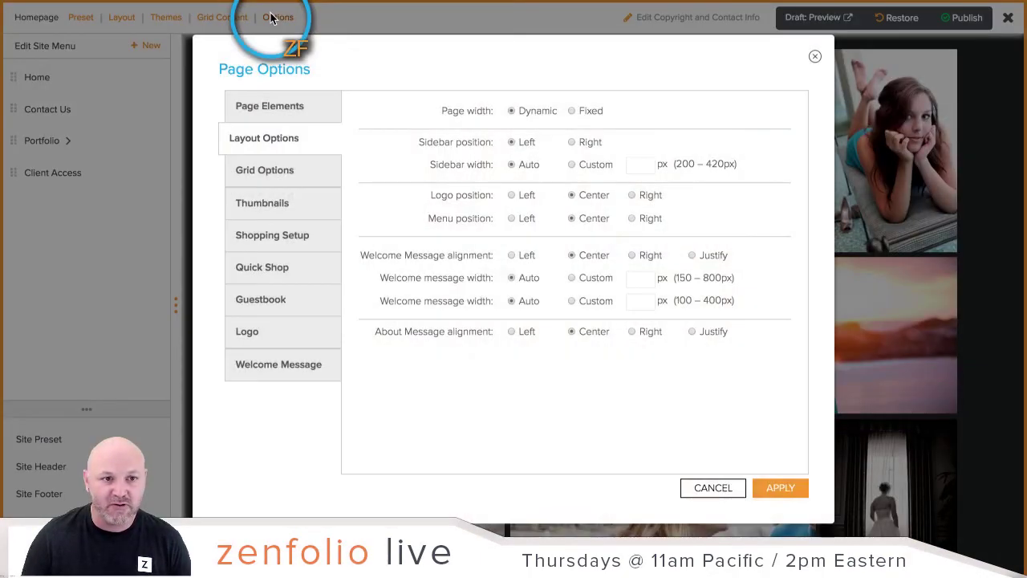
left_click(295, 120)
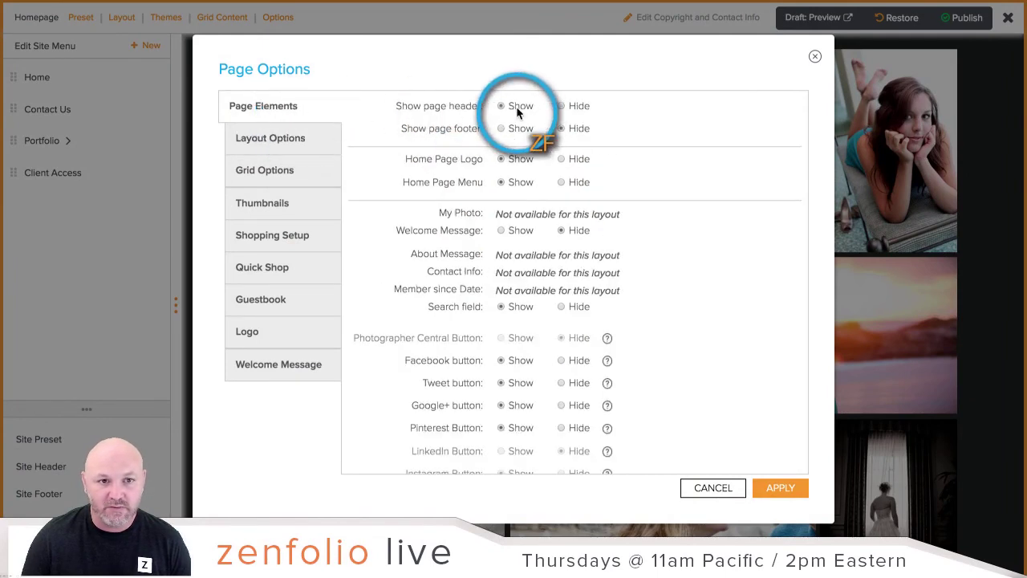
left_click(789, 488)
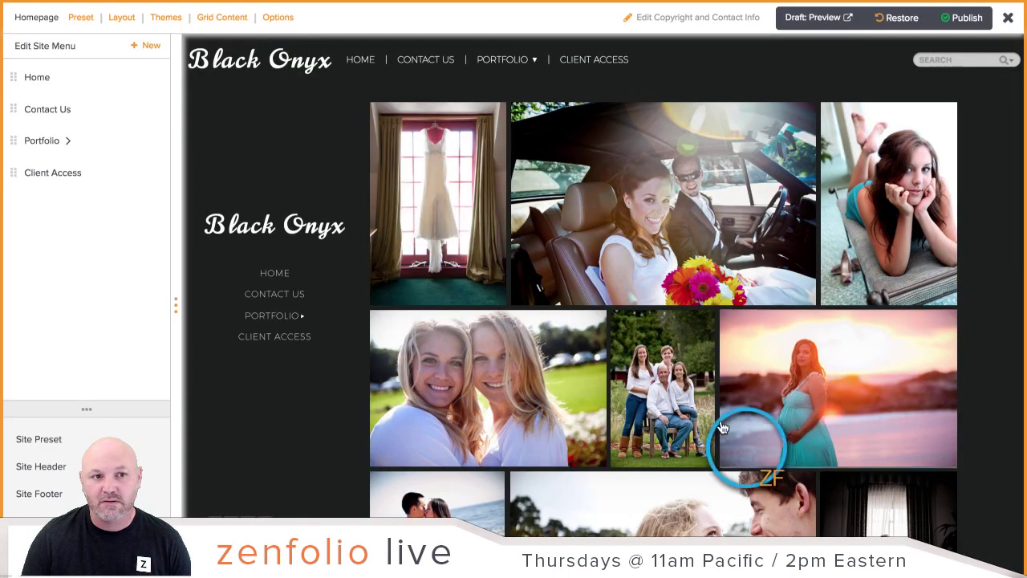
scroll(317, 202, "down", 2)
scroll(317, 205, "up", 2)
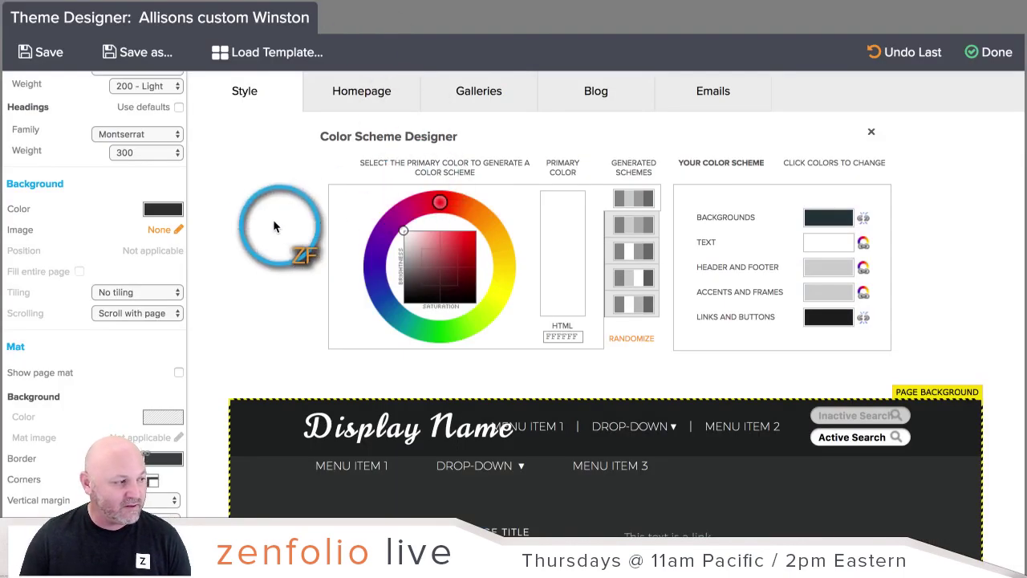
Lighten the custom Winston theme's page background to a medium-dark grey and check it in the style preview.
scroll(269, 233, "down", 2)
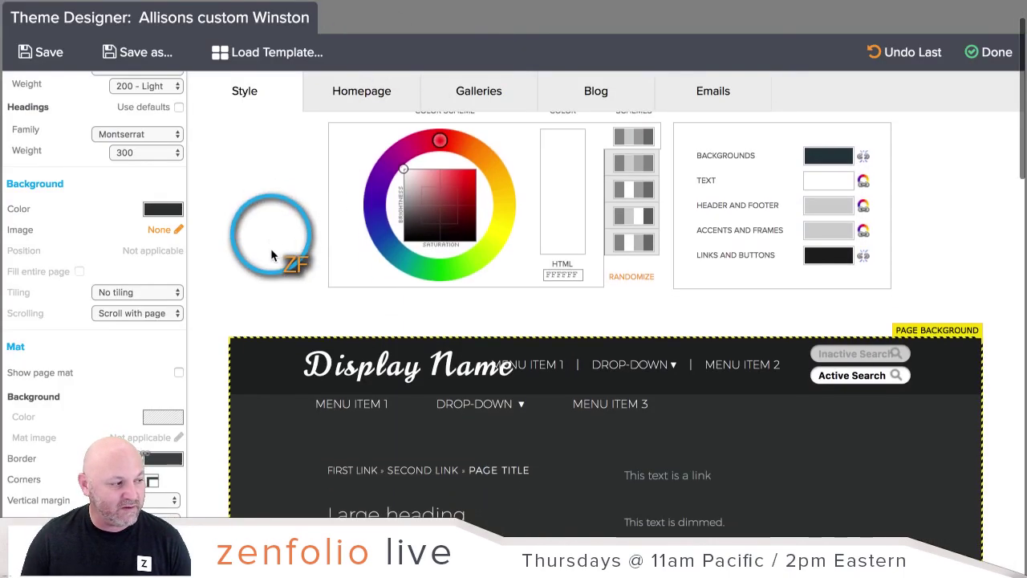
left_click(270, 439)
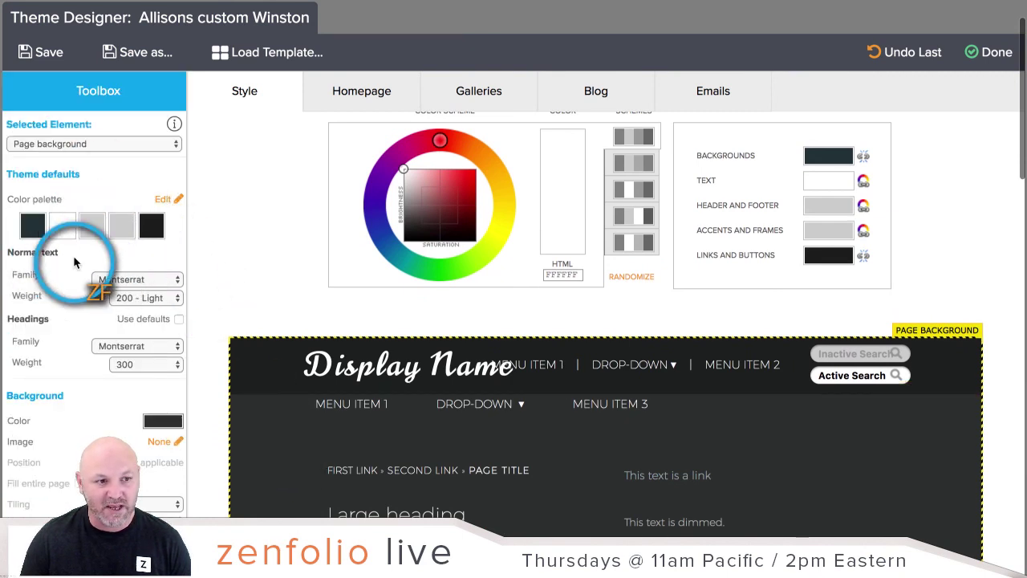
scroll(97, 313, "down", 4)
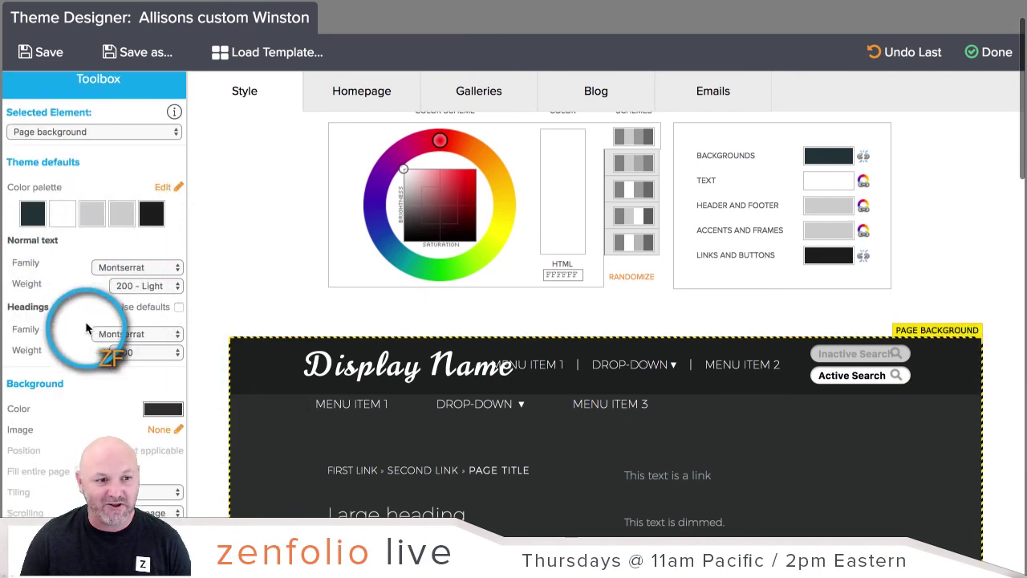
left_click(143, 254)
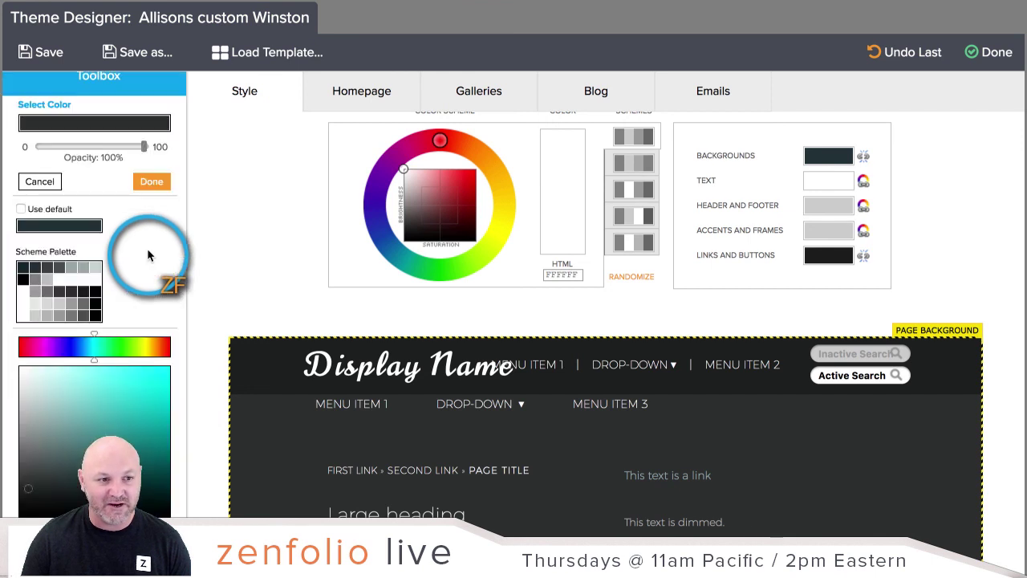
left_click(33, 478)
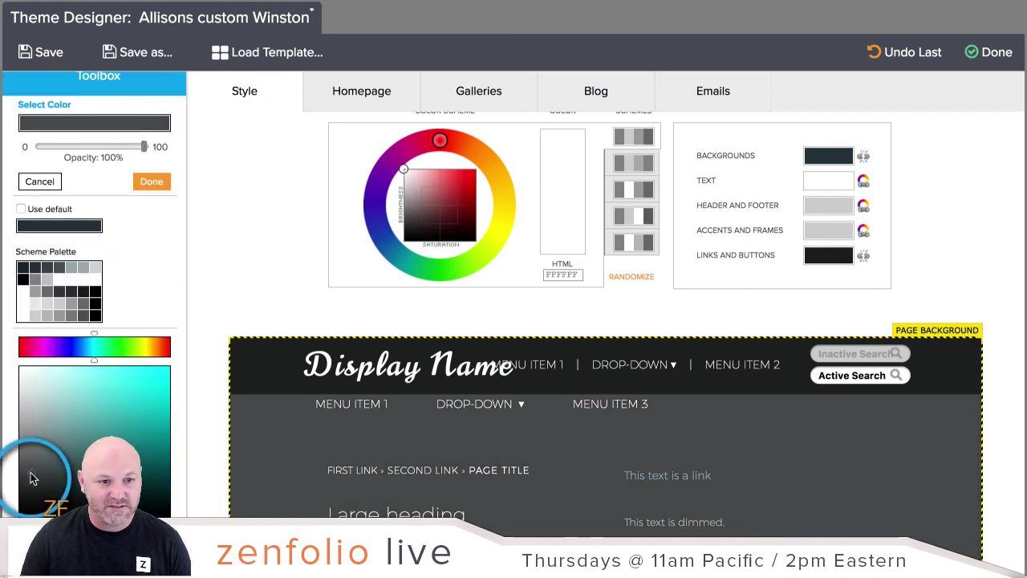
left_click(142, 187)
scroll(212, 231, "down", 5)
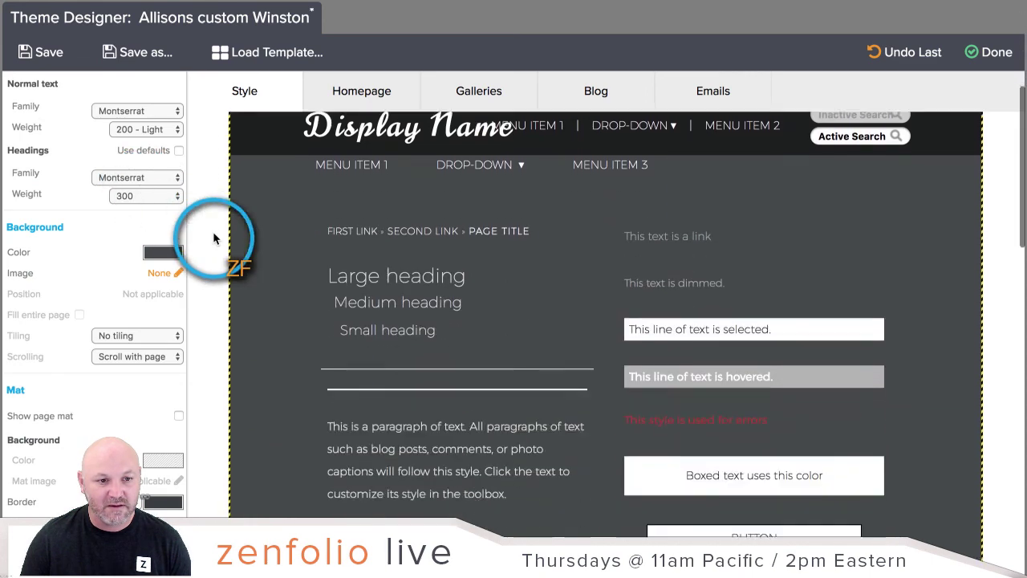
scroll(212, 237, "down", 4)
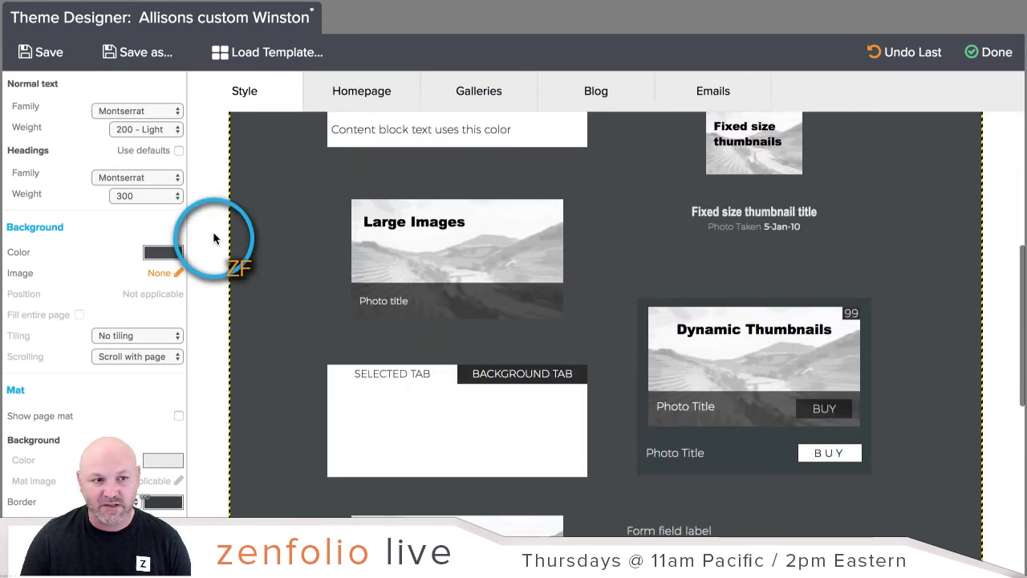
scroll(213, 234, "up", 8)
scroll(132, 225, "up", 3)
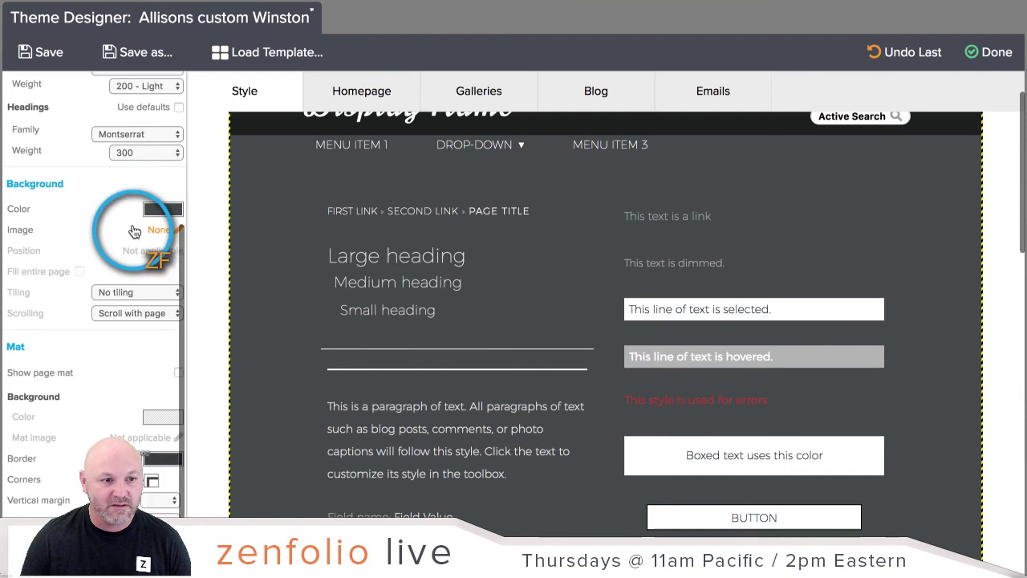
scroll(100, 299, "down", 5)
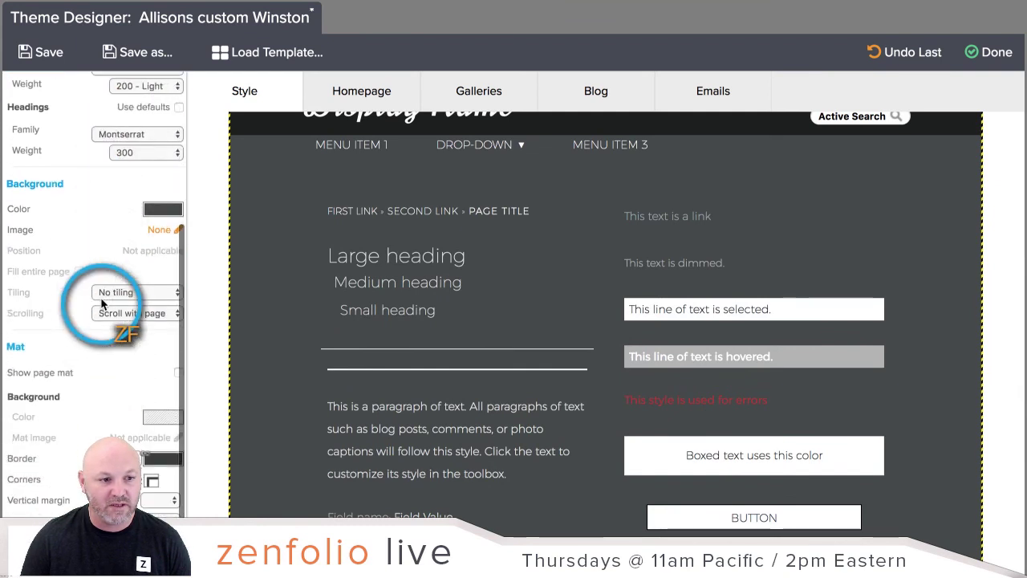
Save the changes to the custom Winston theme and reapply it to the homepage.
left_click(50, 58)
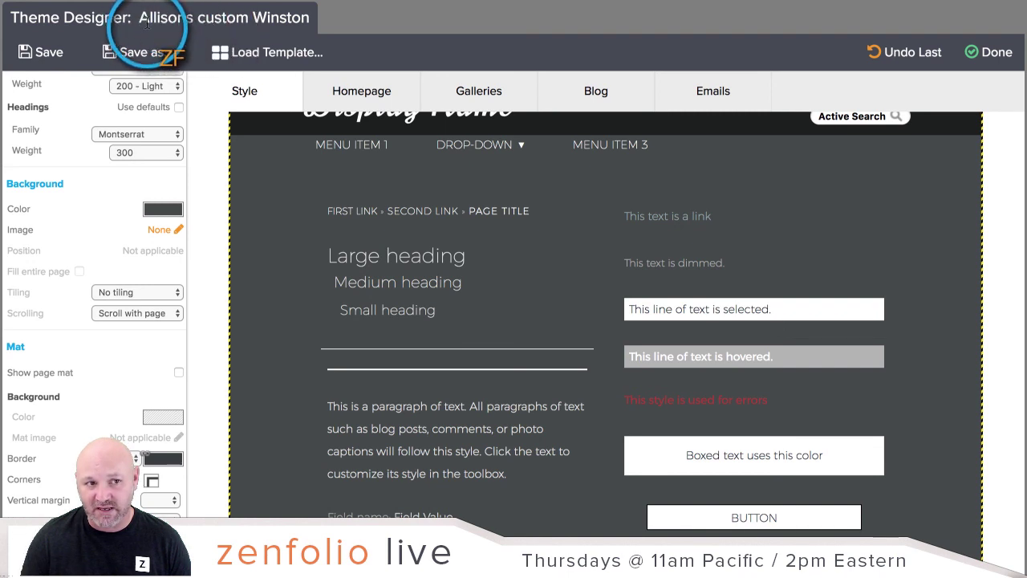
left_click(36, 57)
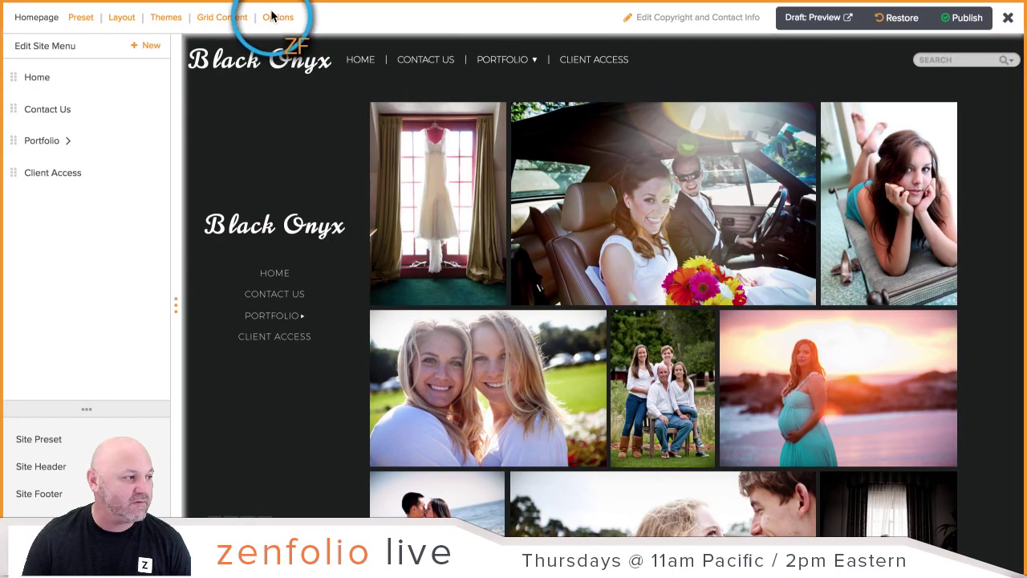
left_click(166, 18)
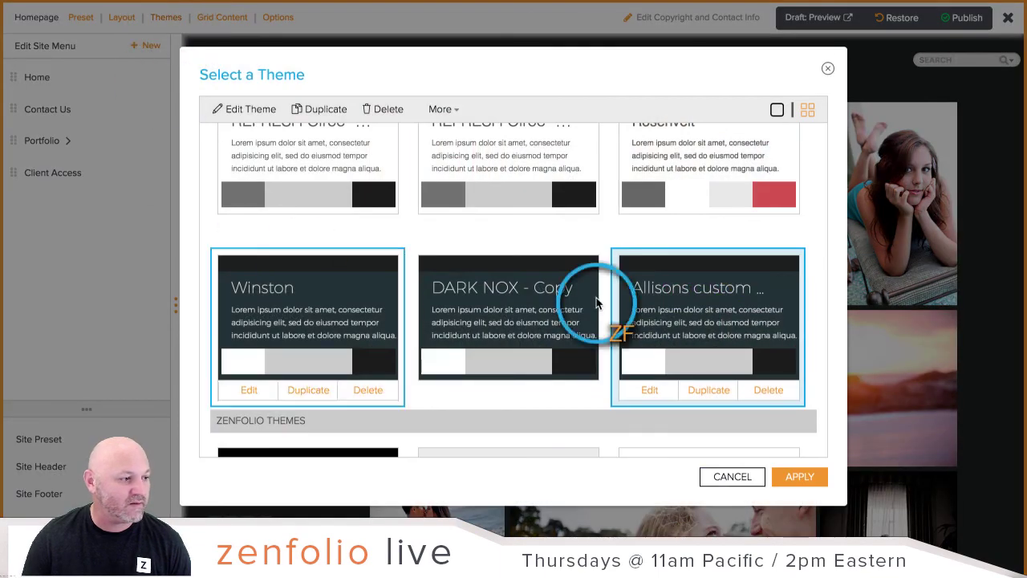
left_click(799, 476)
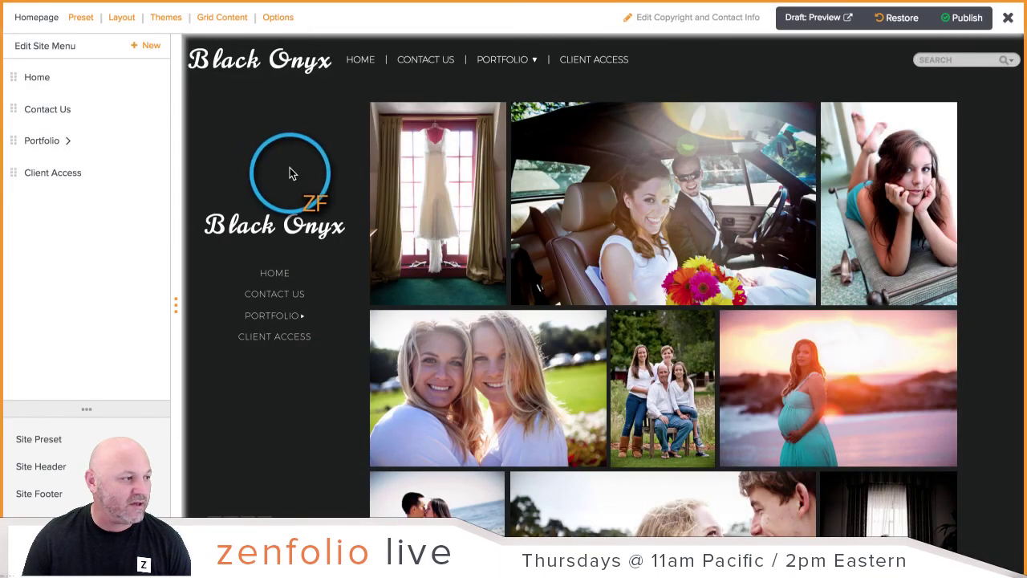
Set the homepage's page header to Hide in the page options and apply the change.
left_click(276, 25)
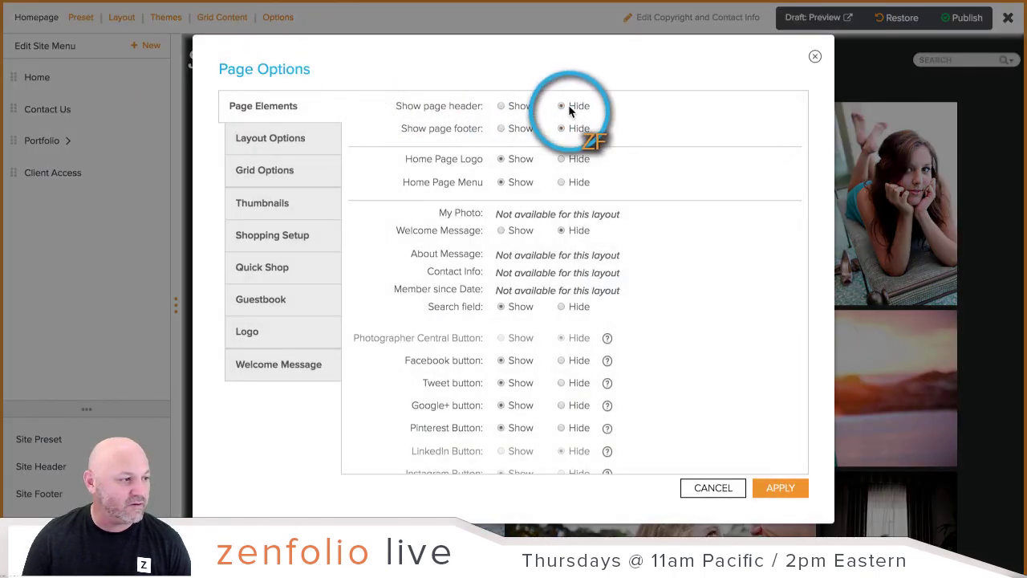
left_click(780, 488)
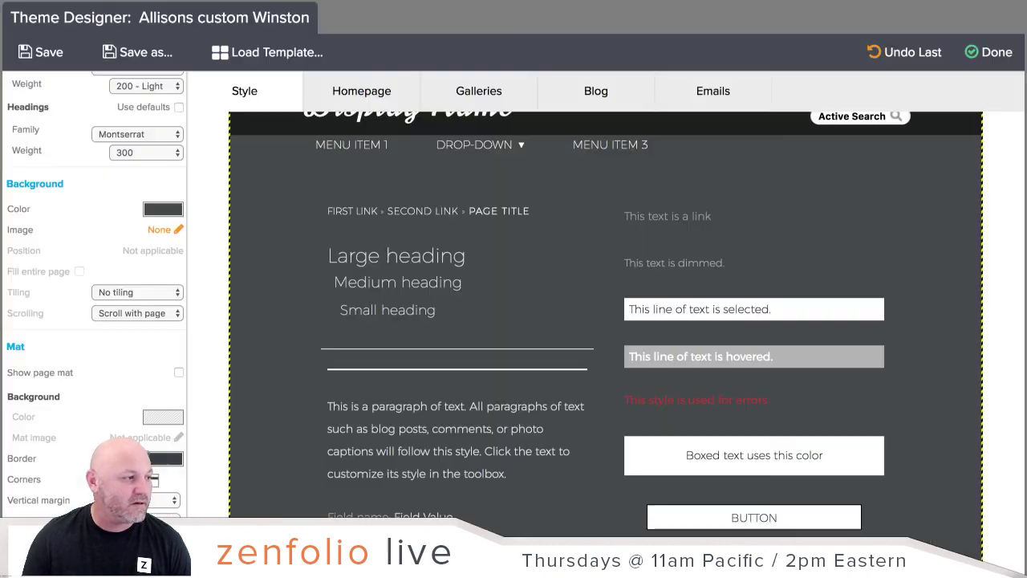
Compare the page background in the custom Winston theme's style preview with the one in its homepage preview.
scroll(306, 257, "down", 1)
scroll(305, 256, "up", 3)
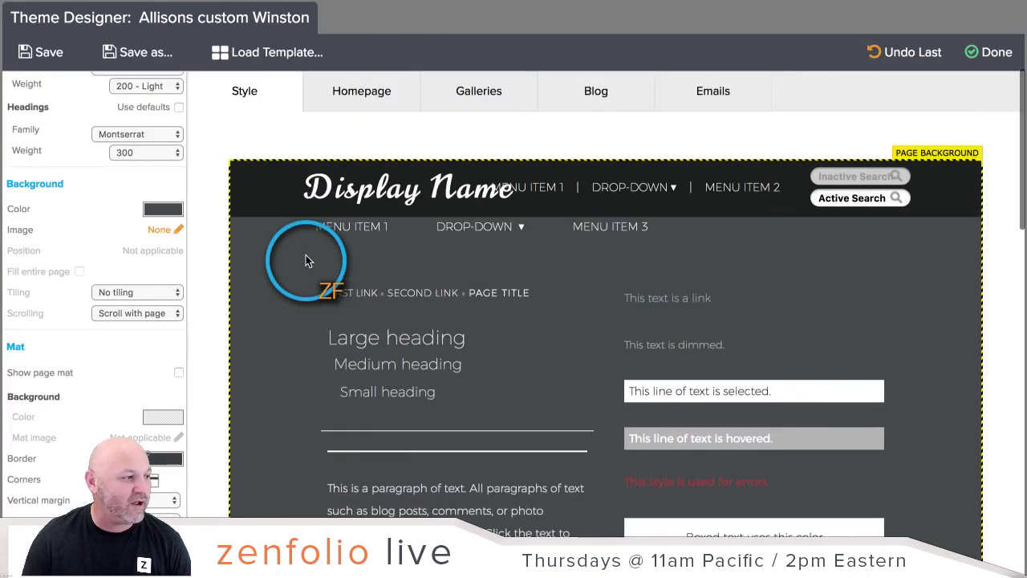
left_click(337, 99)
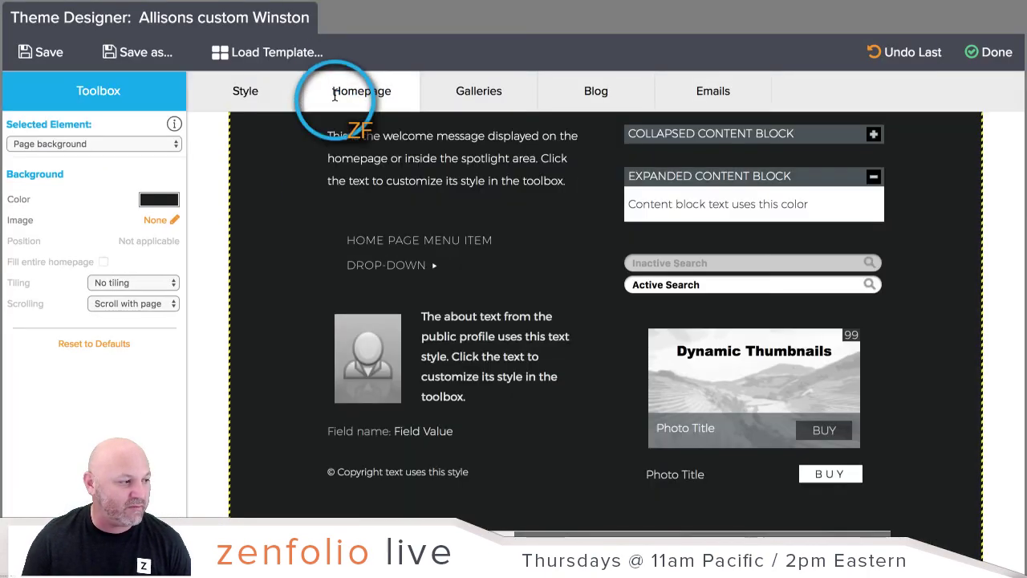
left_click(243, 105)
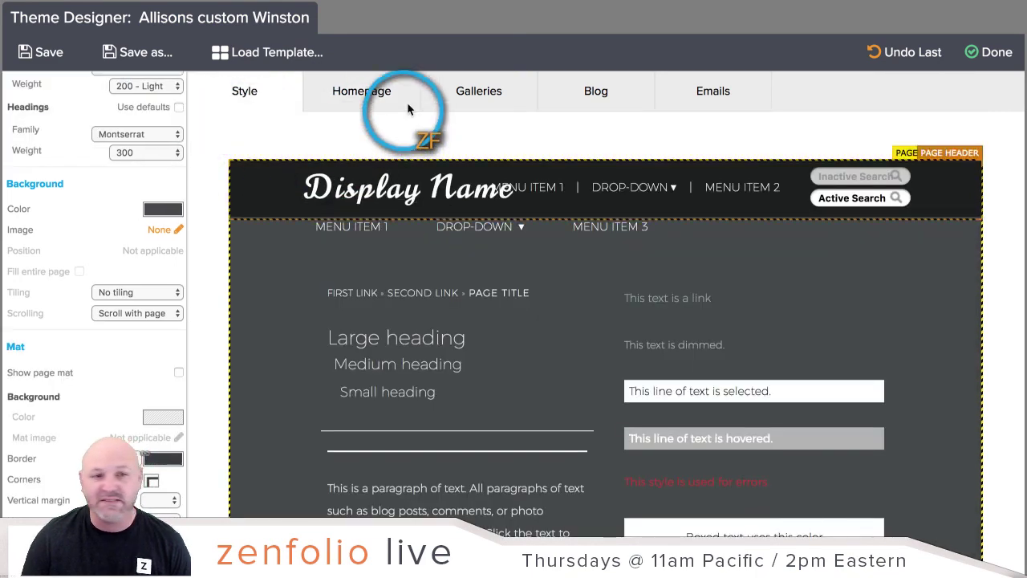
left_click(366, 95)
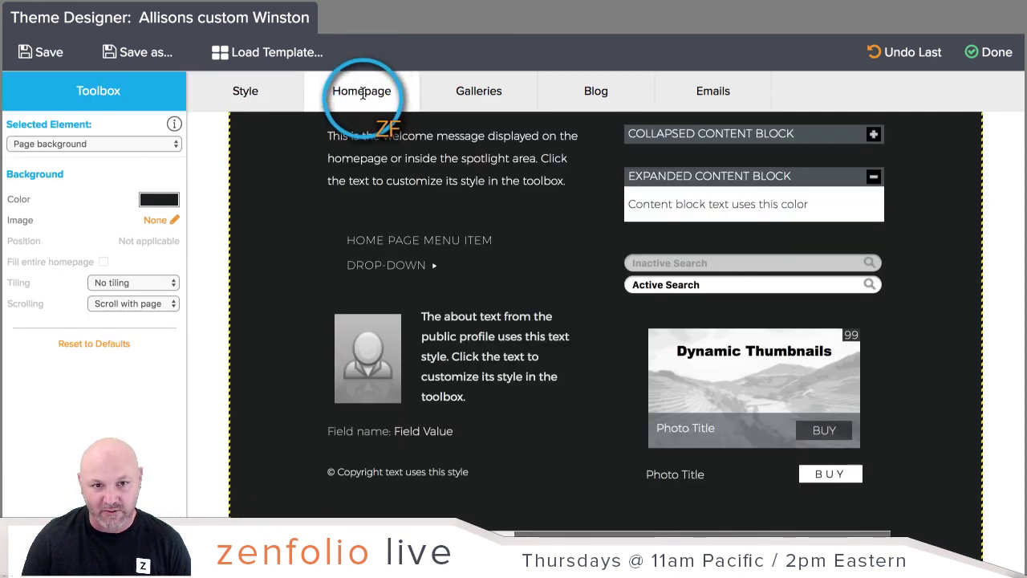
left_click(292, 264)
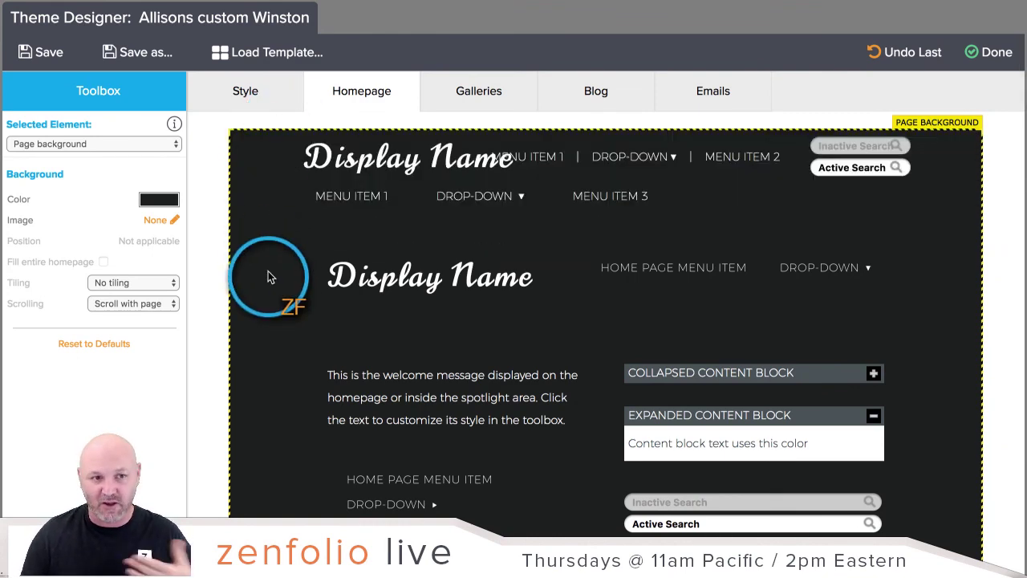
left_click(265, 91)
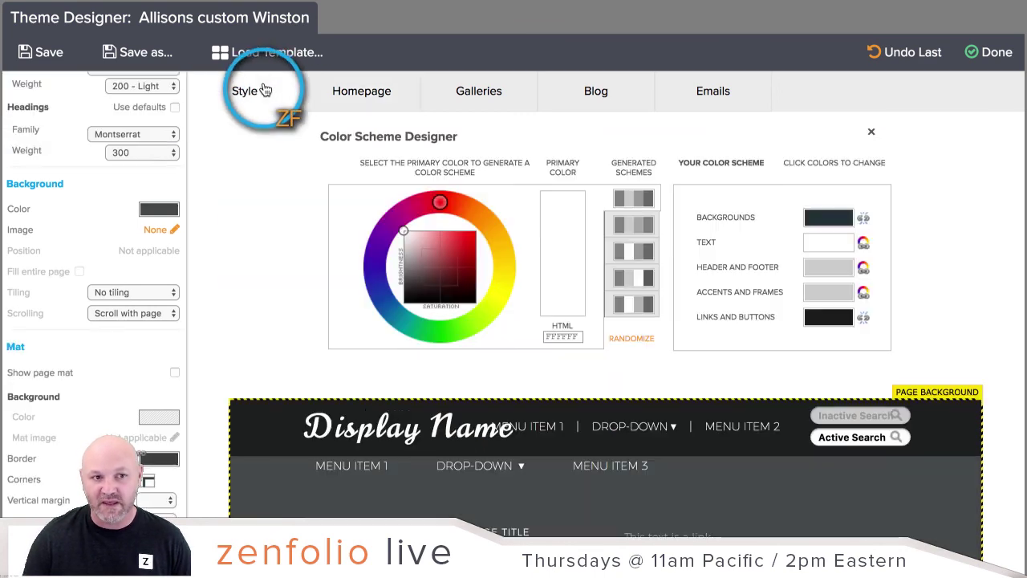
Lighten the homepage's page background to medium-dark grey in the custom Winston theme and save the theme.
left_click(361, 94)
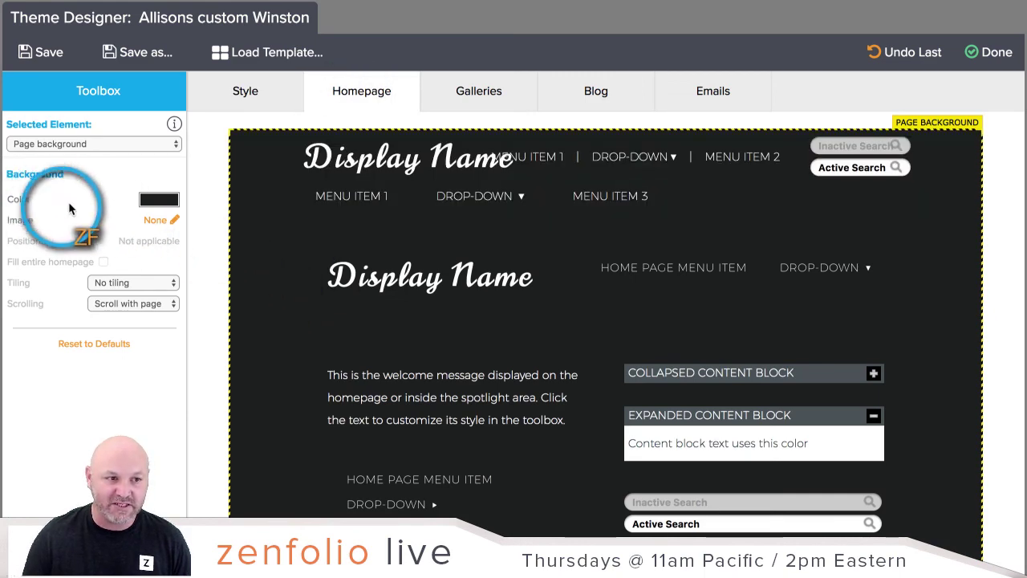
left_click(150, 206)
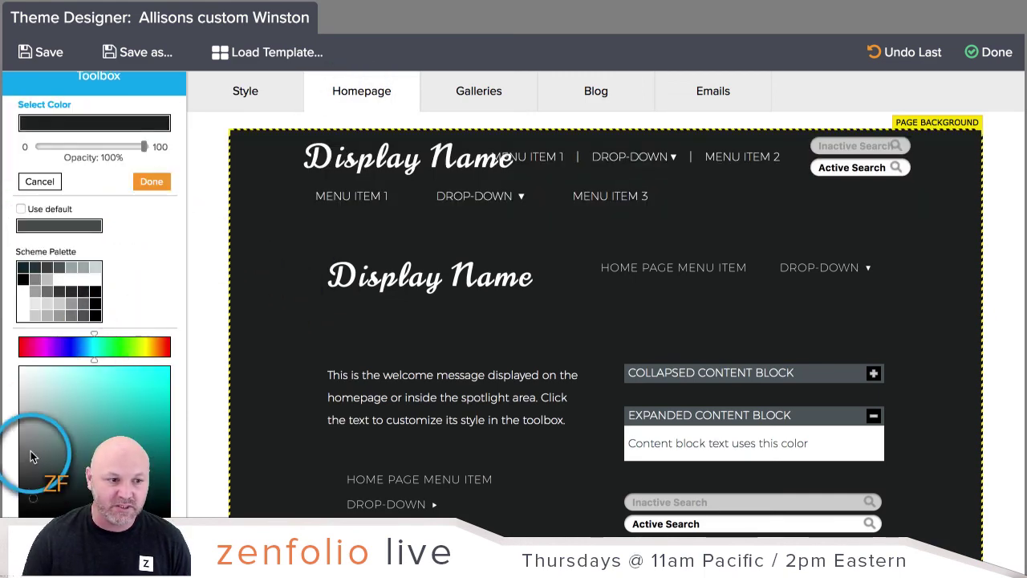
left_click(32, 476)
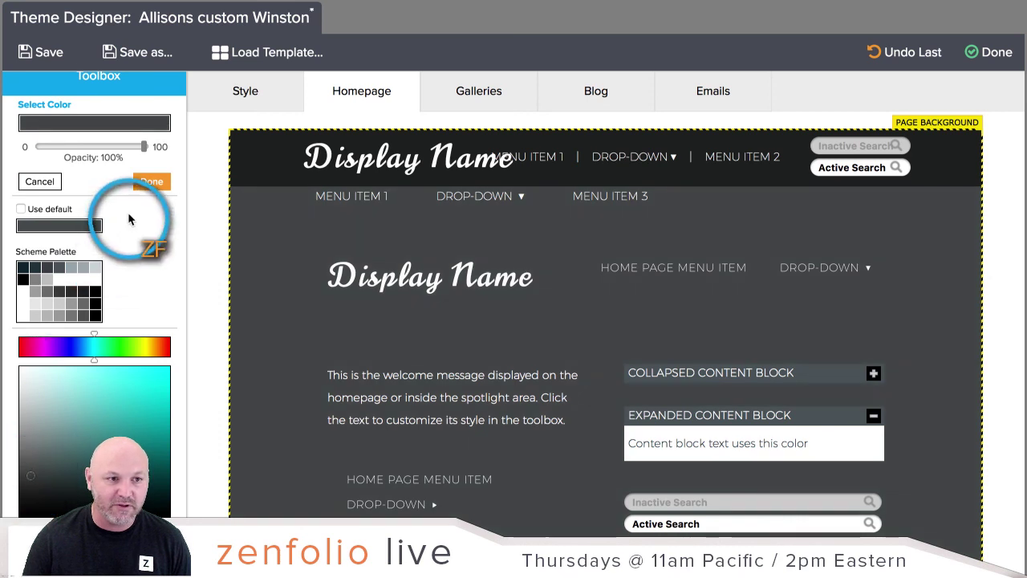
left_click(150, 182)
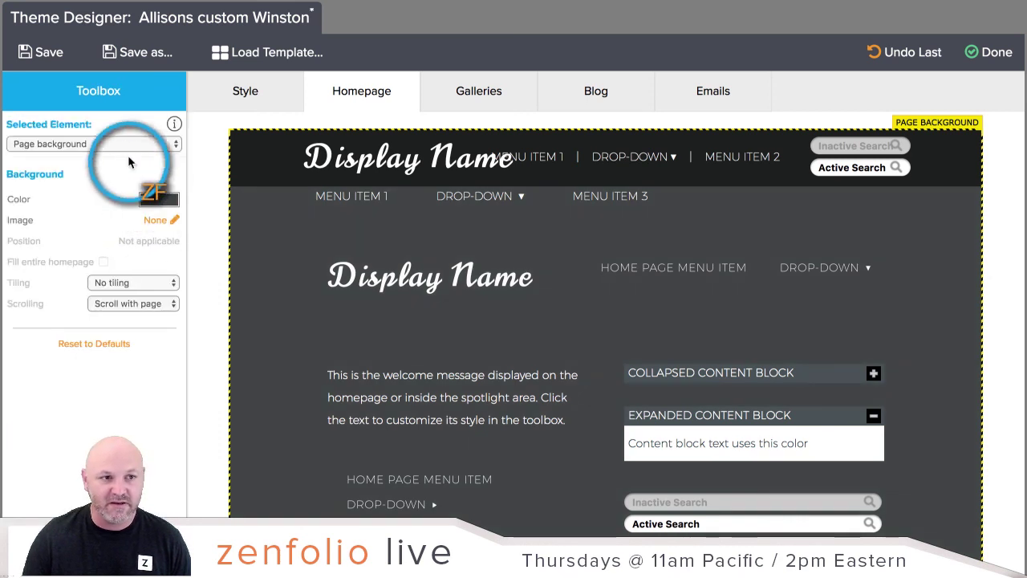
left_click(46, 53)
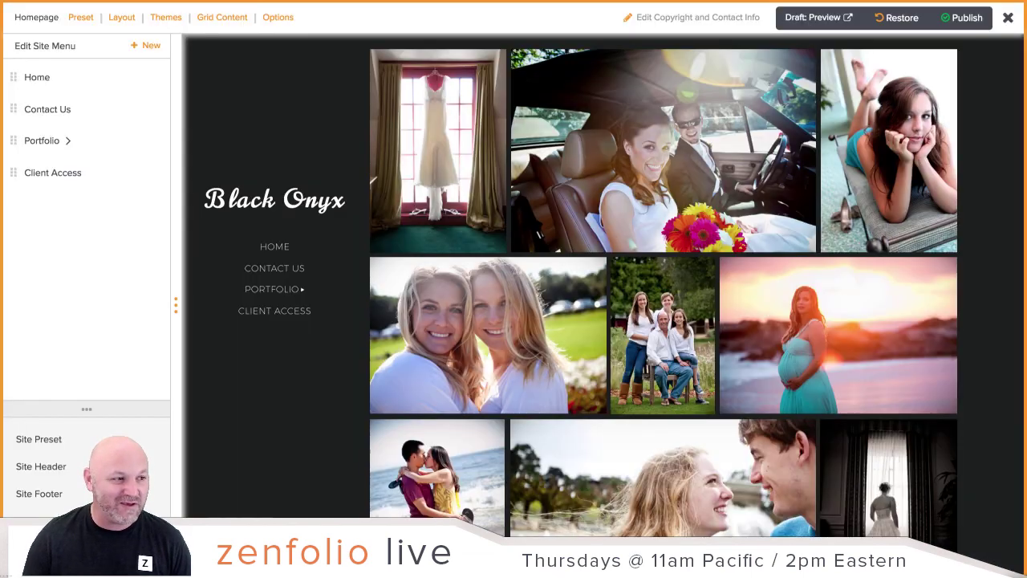
Switch the homepage back to the original Winston theme and apply it.
left_click(286, 153)
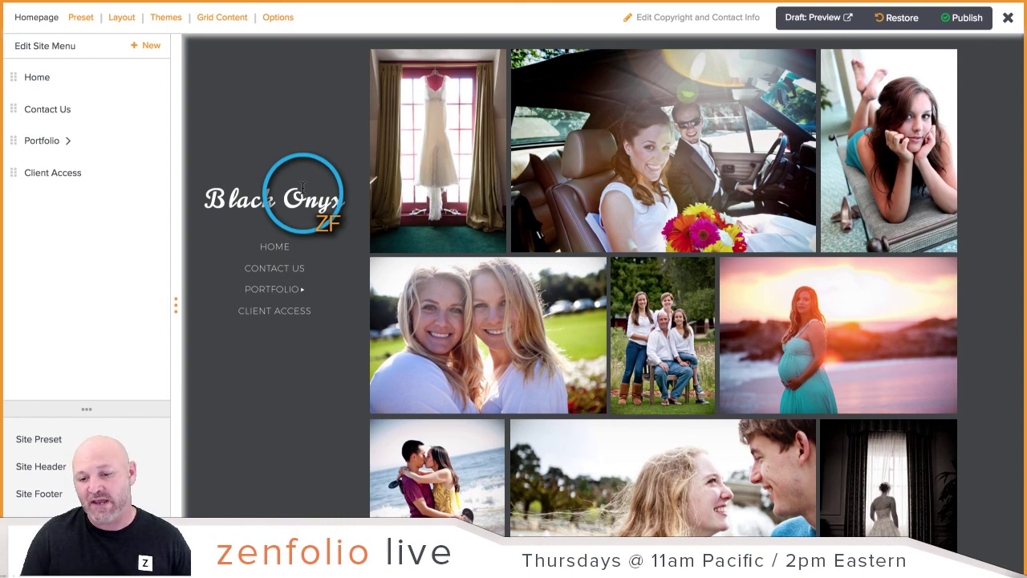
left_click(166, 24)
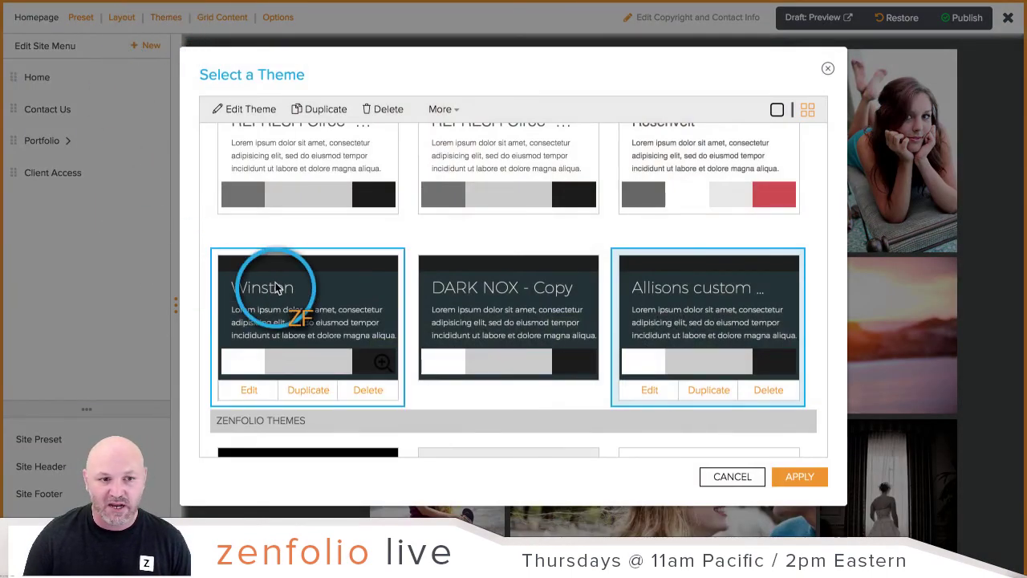
left_click(299, 313)
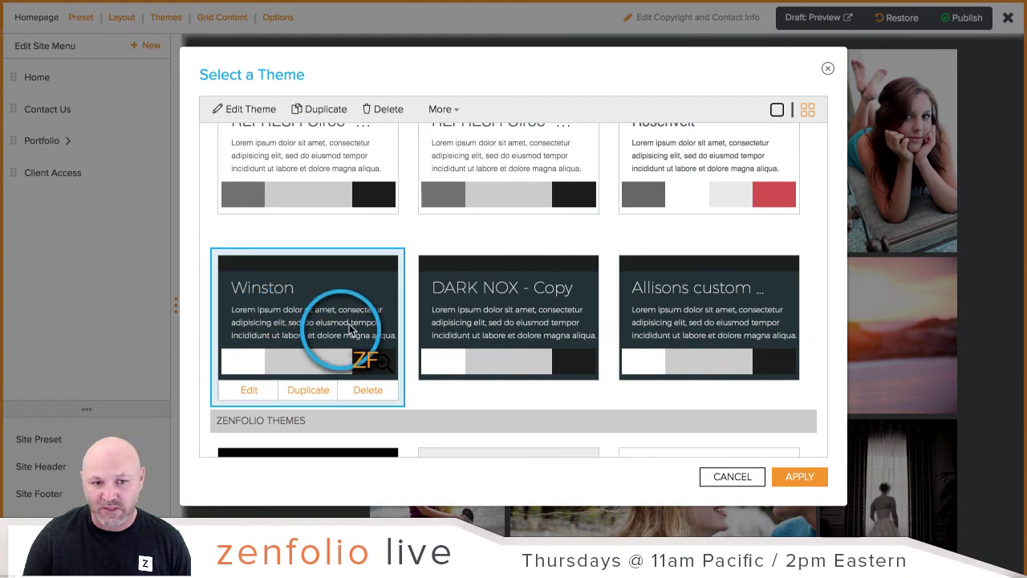
left_click(817, 484)
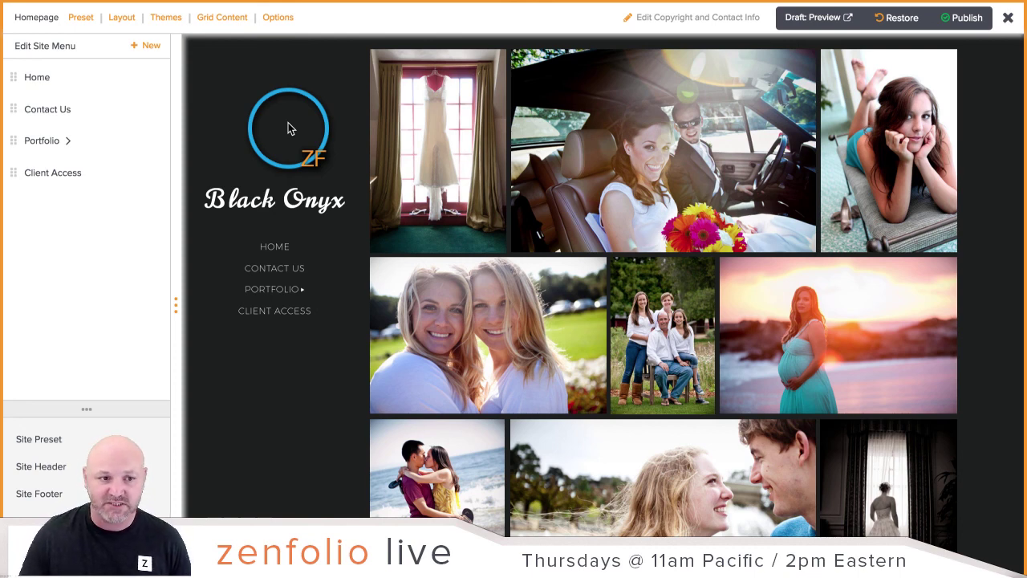
Open the site's Portfolio page and change its grid style to B in the page options.
mouse_move(273, 289)
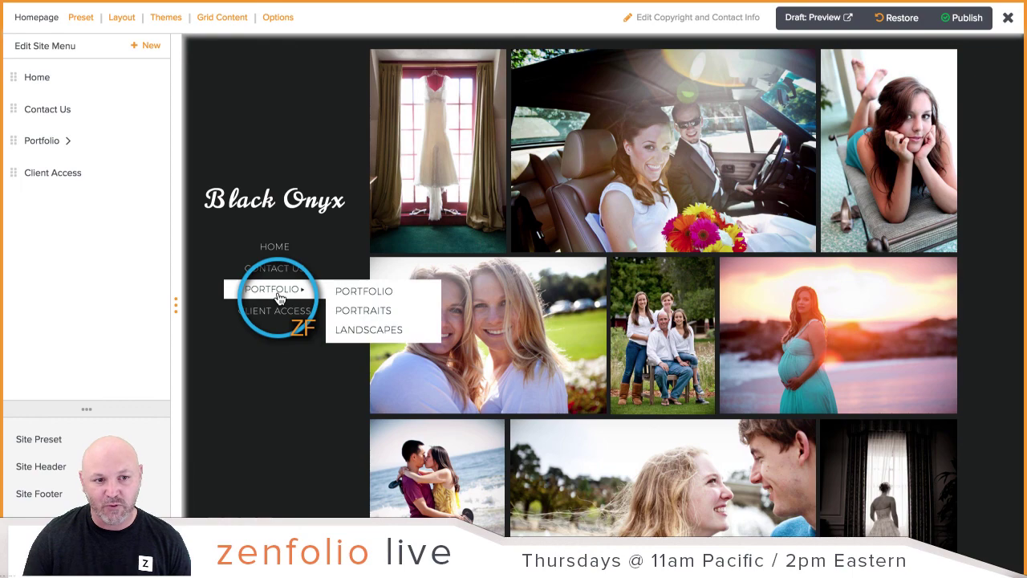
left_click(358, 295)
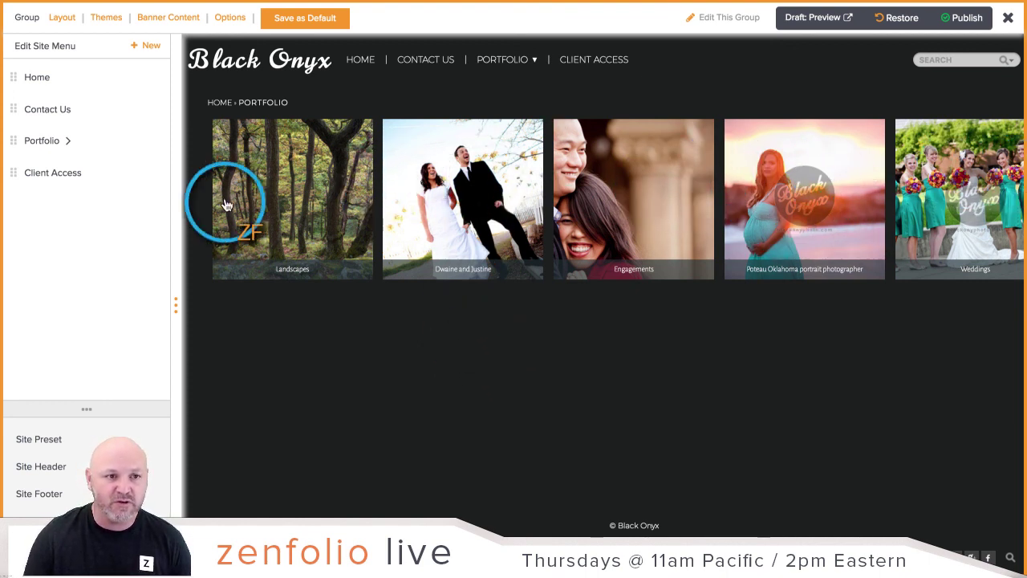
left_click(239, 19)
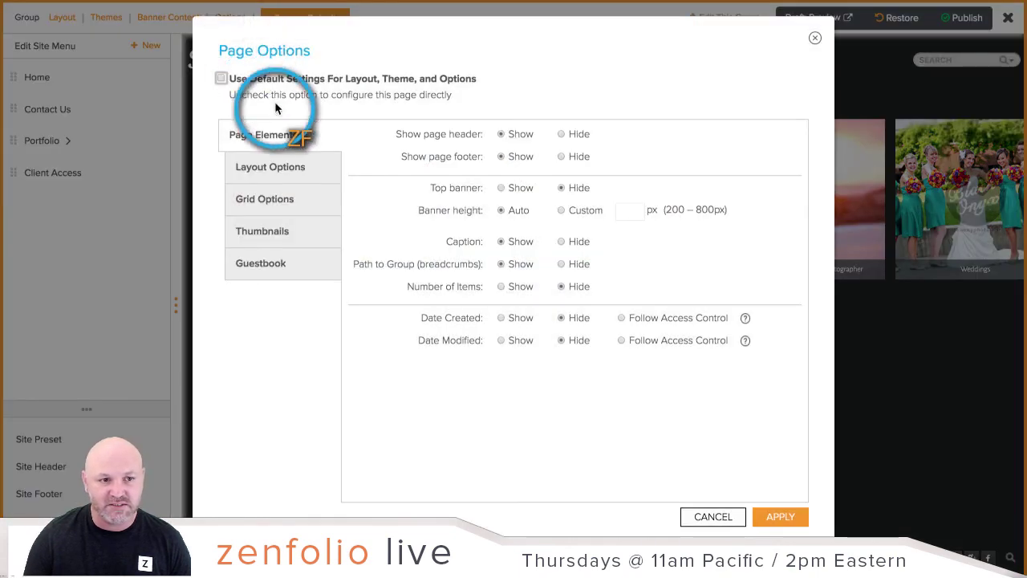
left_click(269, 201)
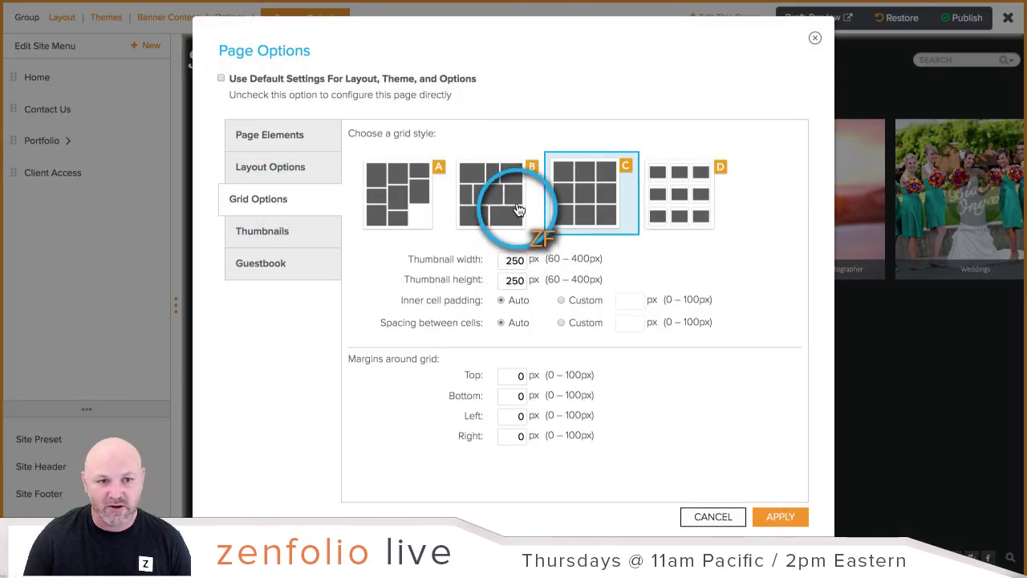
left_click(519, 209)
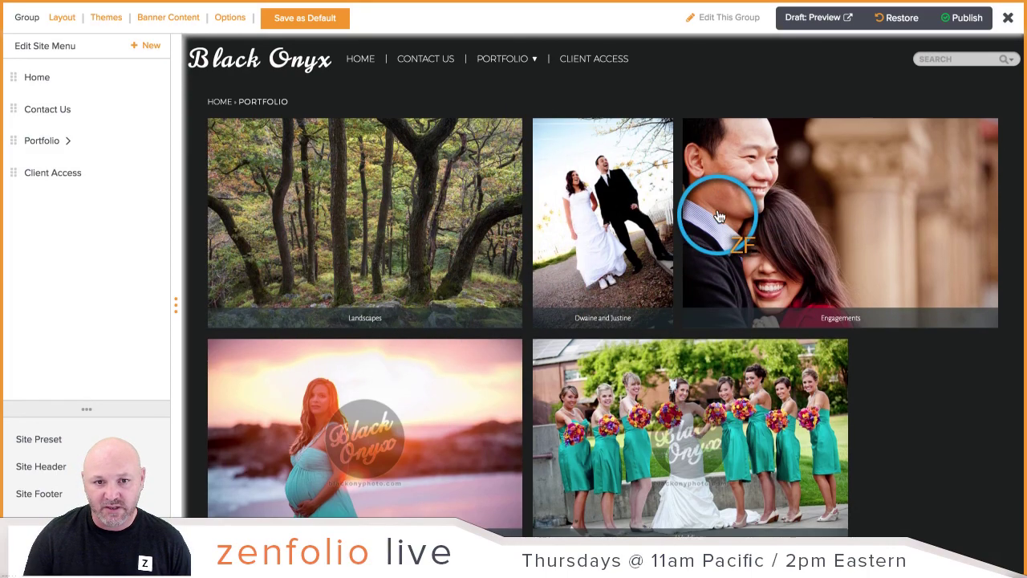
Look over the Portfolio page's grid and save its layout, theme and options as the default for group pages.
scroll(717, 218, "down", 1)
scroll(717, 217, "up", 1)
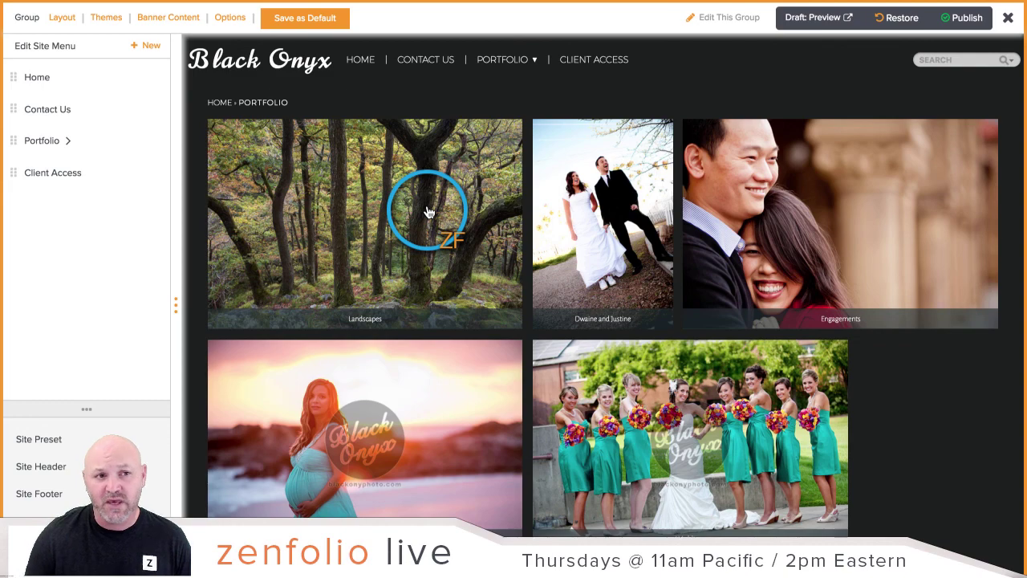
left_click(320, 19)
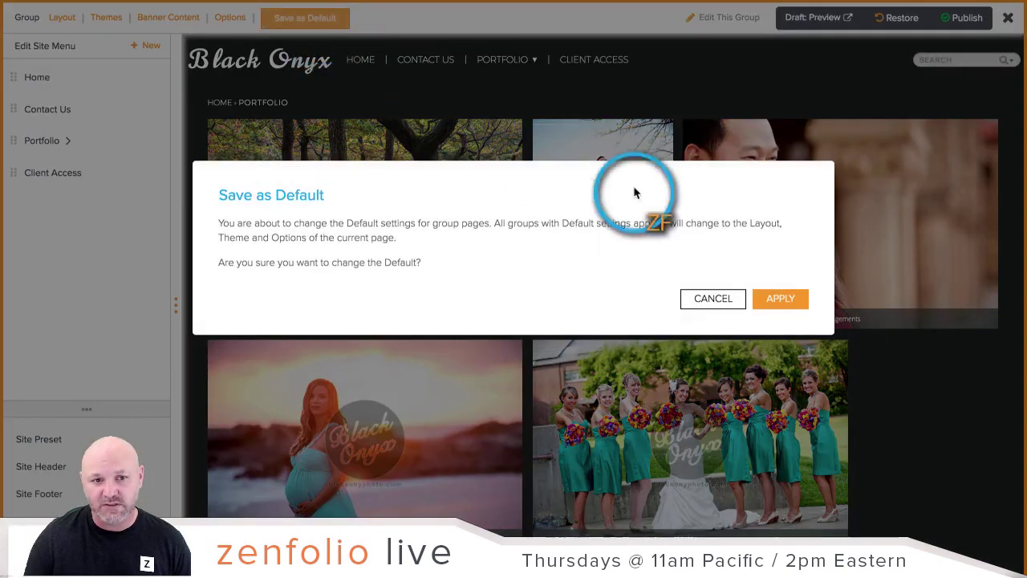
left_click(786, 299)
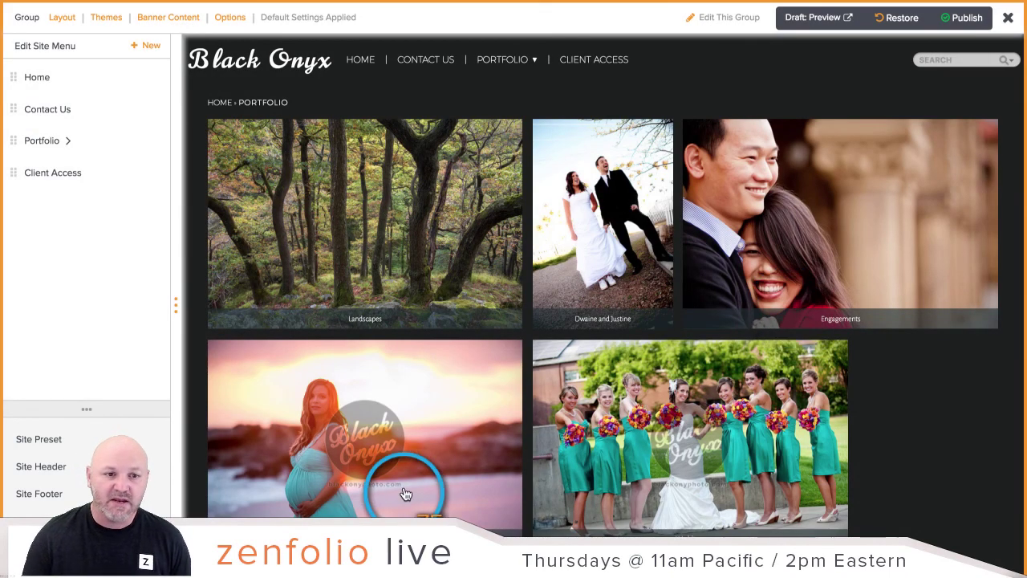
Open the Landscapes gallery and examine how its photo thumbnails are laid out down the whole page.
left_click(390, 189)
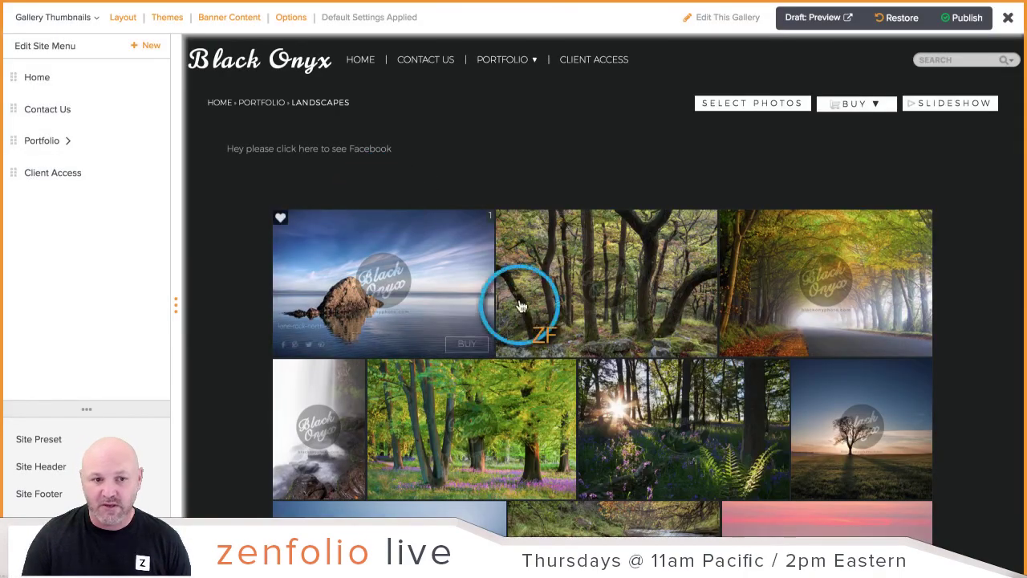
scroll(522, 307, "down", 5)
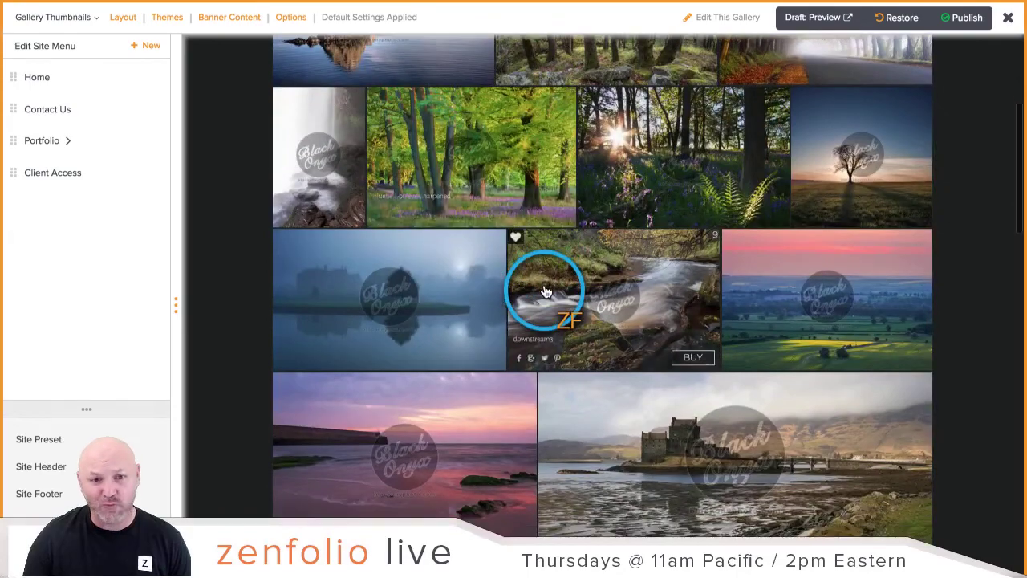
scroll(545, 292, "down", 6)
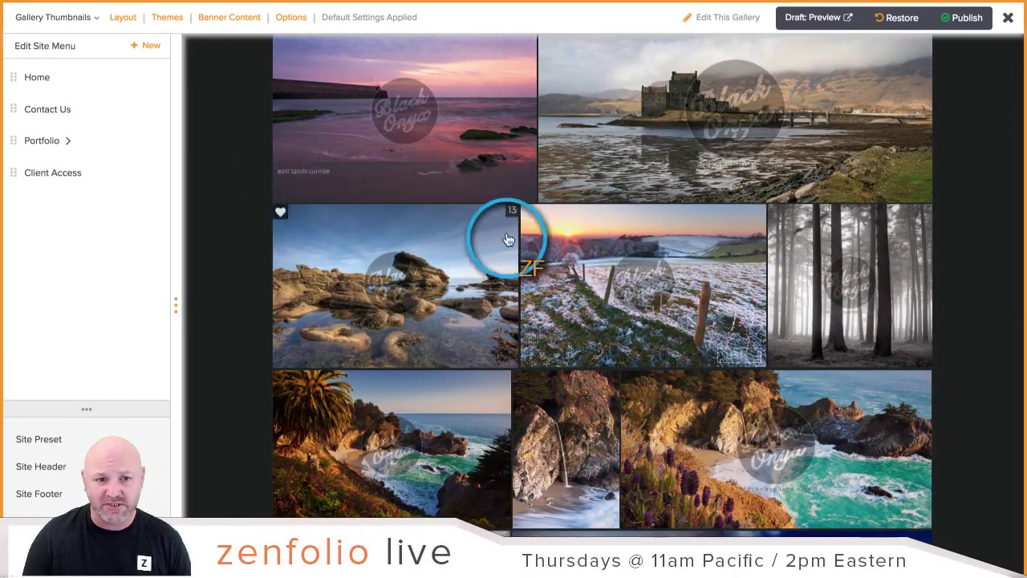
scroll(594, 363, "up", 10)
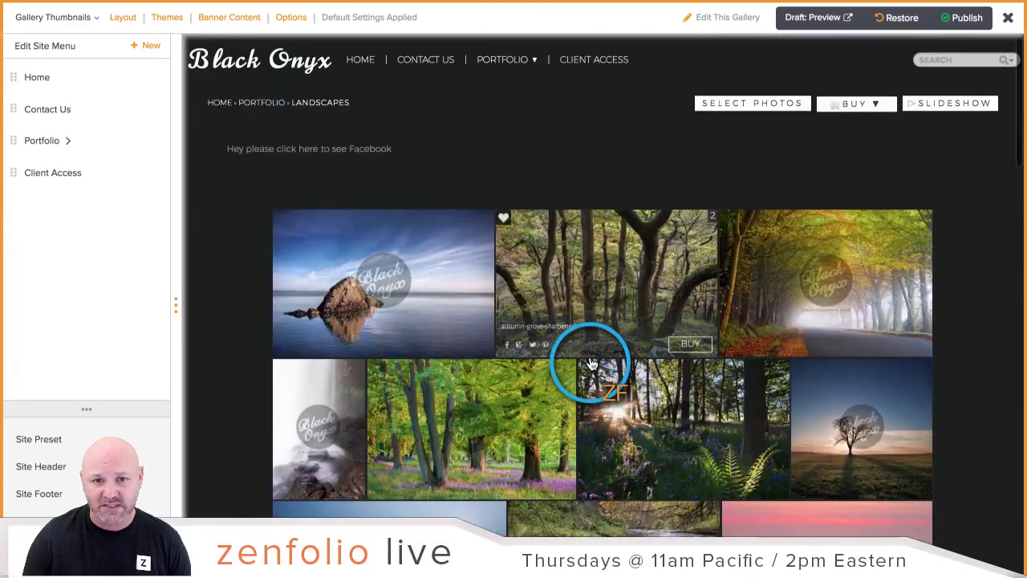
scroll(591, 363, "down", 10)
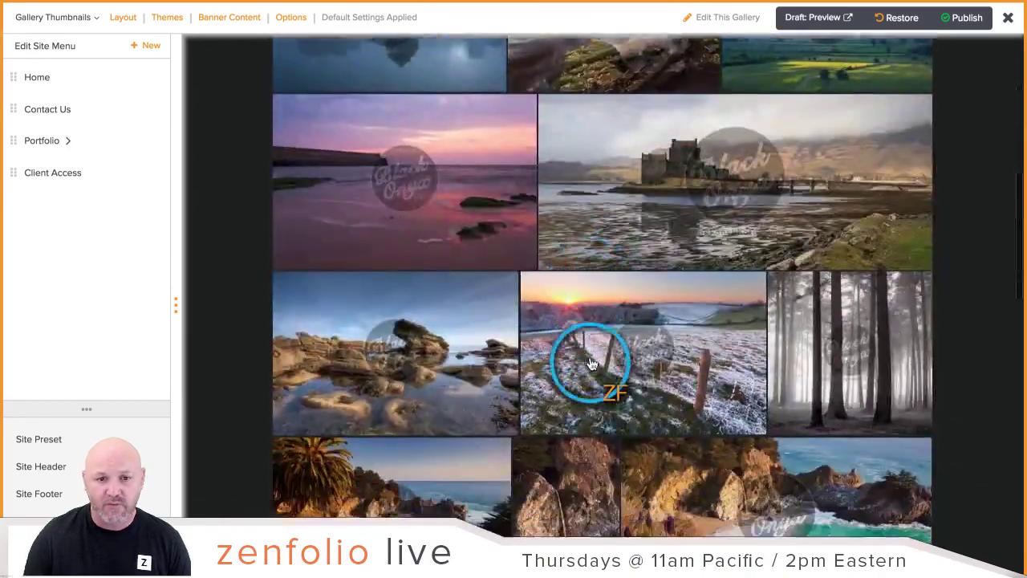
scroll(592, 363, "down", 10)
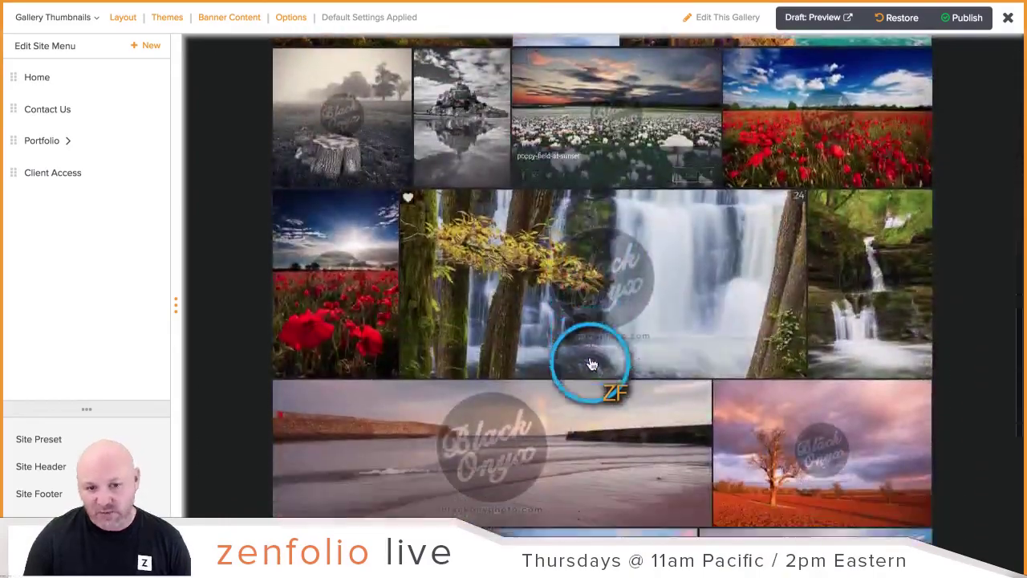
scroll(592, 363, "down", 8)
scroll(591, 363, "up", 8)
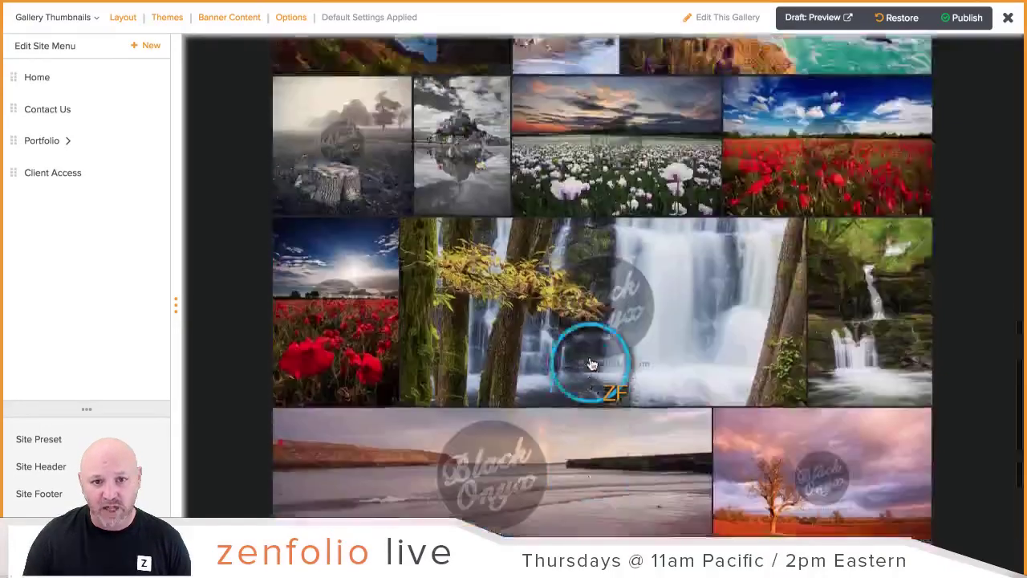
scroll(592, 363, "up", 20)
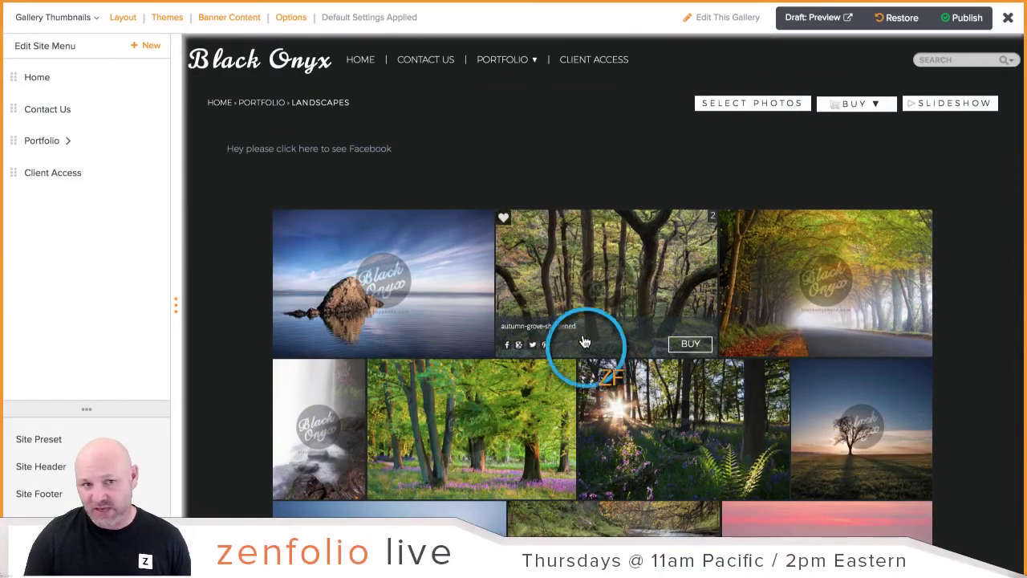
Turn off default settings for the Landscapes gallery, try a 350 px minimum row height, and examine the resulting grid.
left_click(290, 17)
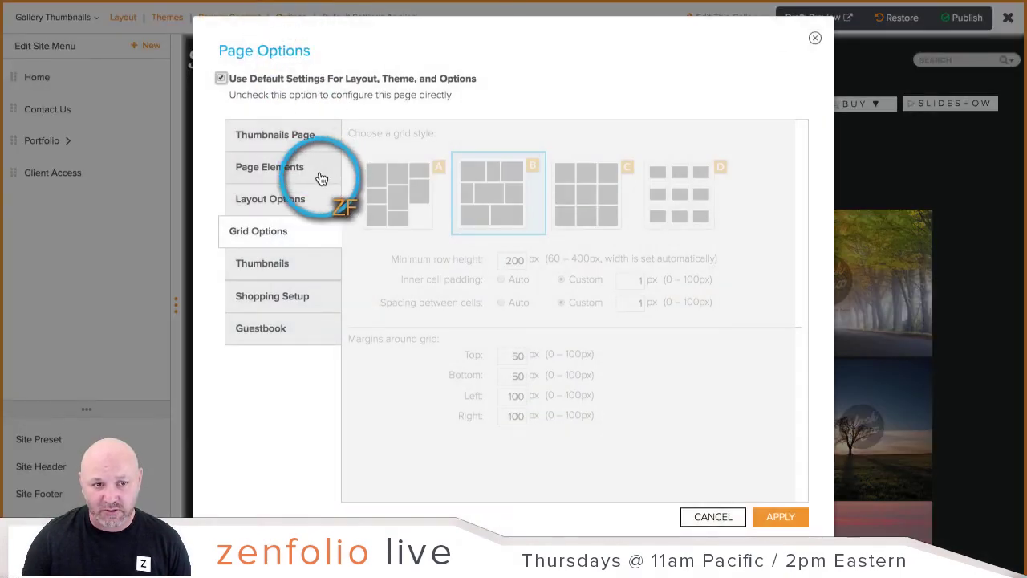
left_click(221, 77)
double_click(518, 261)
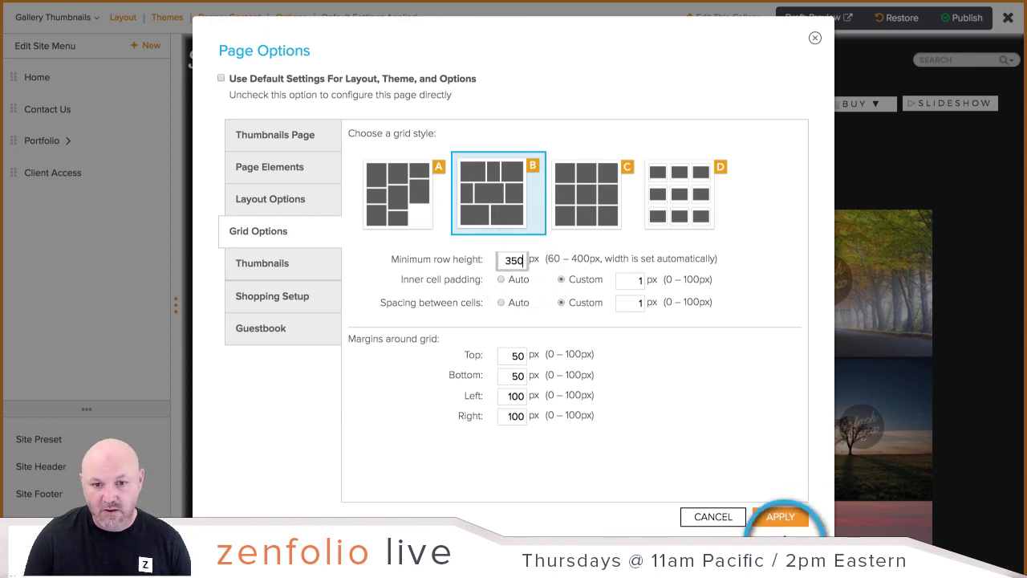
left_click(780, 517)
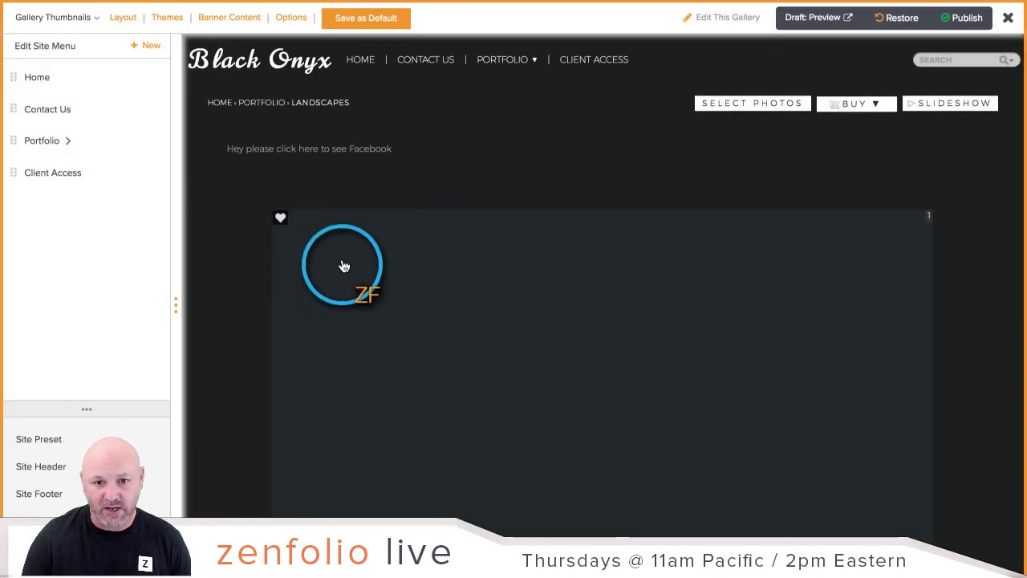
scroll(345, 265, "down", 5)
scroll(345, 266, "down", 10)
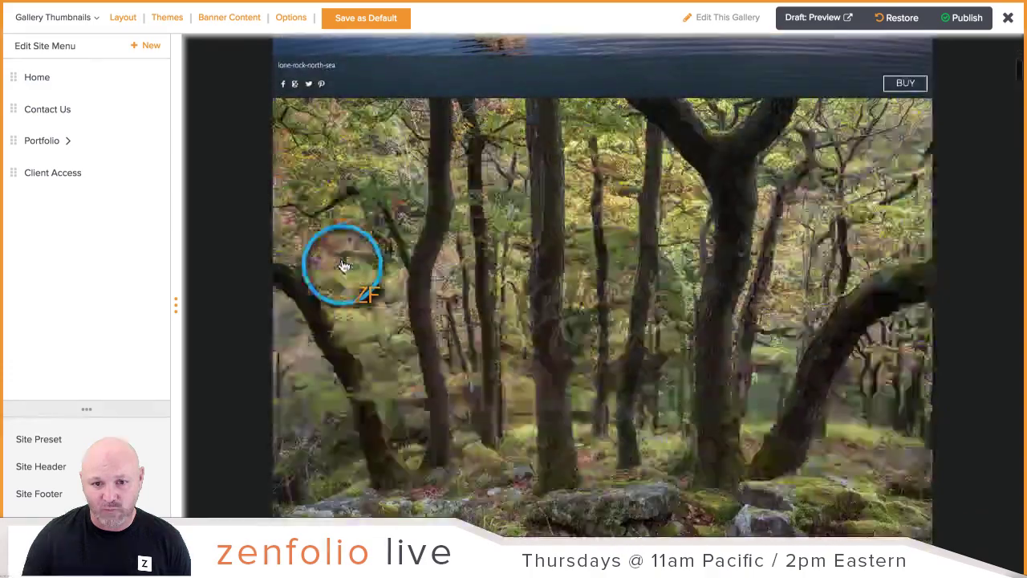
scroll(345, 266, "down", 3)
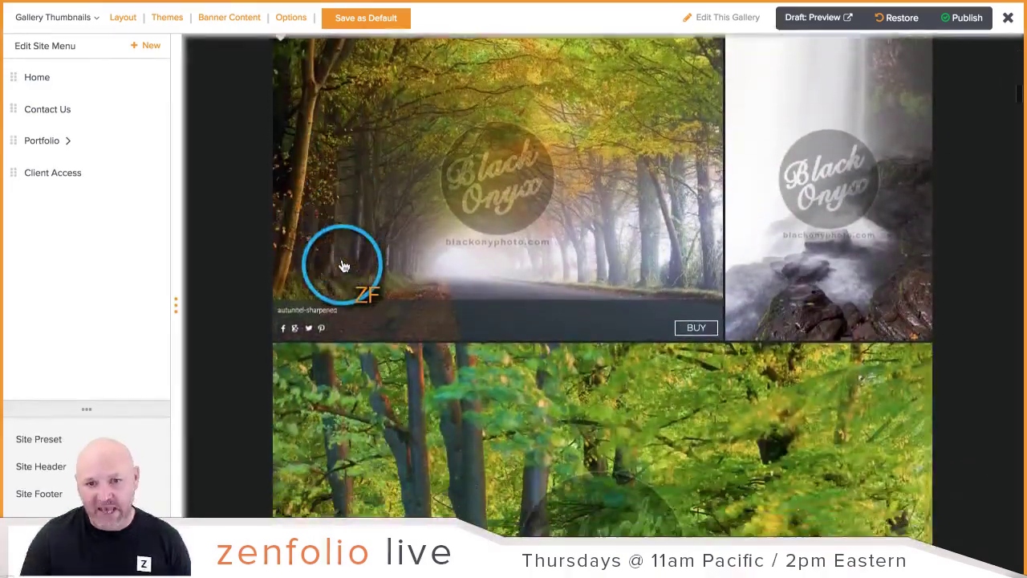
scroll(344, 265, "down", 10)
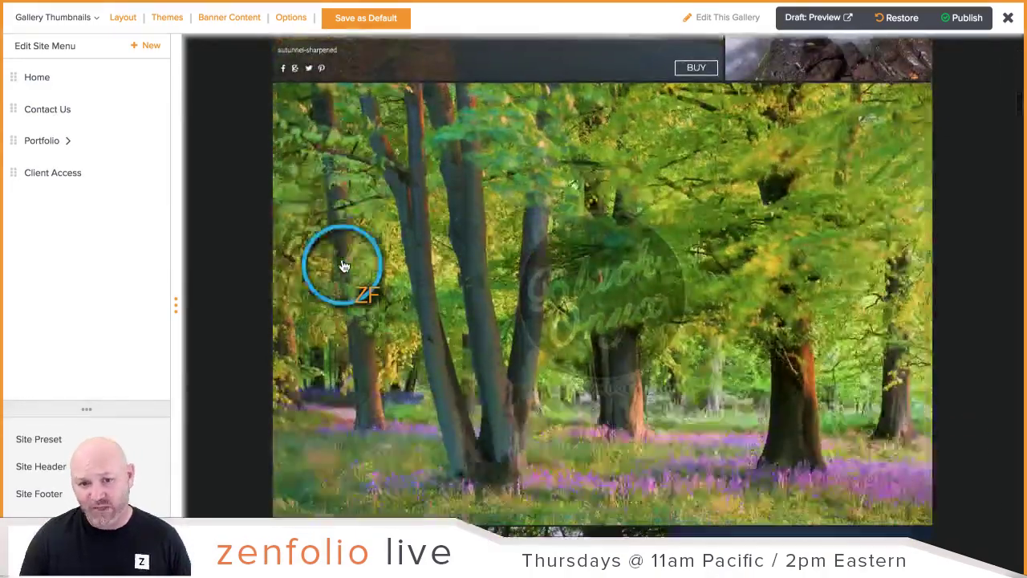
scroll(343, 267, "up", 20)
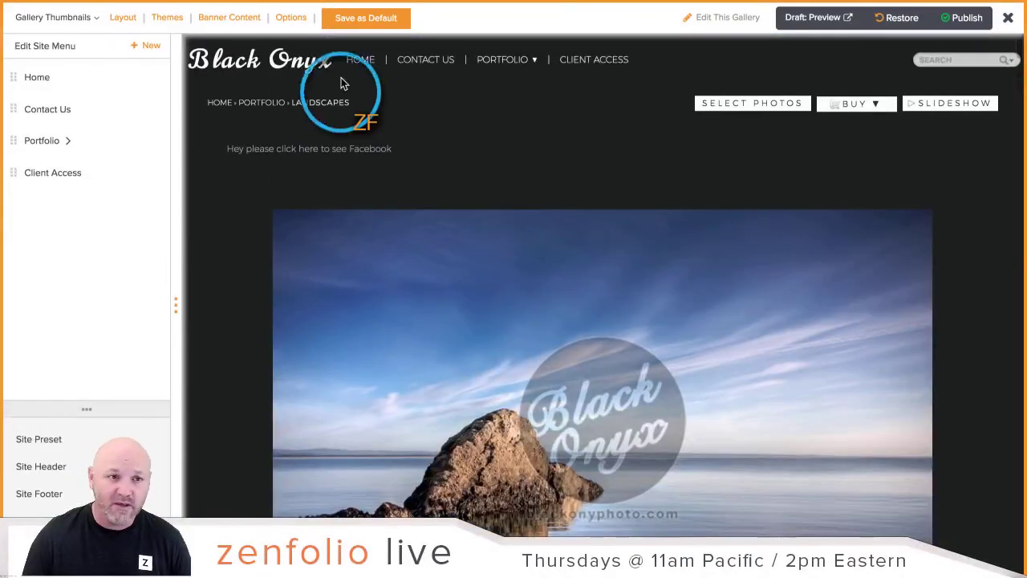
Set the Landscapes grid's minimum row height to 200 px and save the page's settings as the default for galleries.
left_click(283, 18)
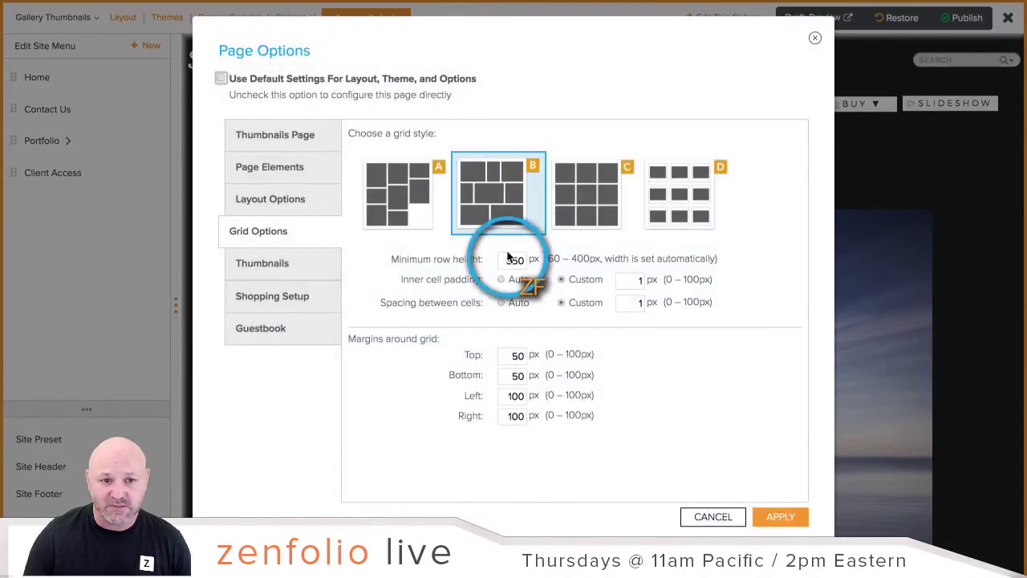
double_click(512, 260)
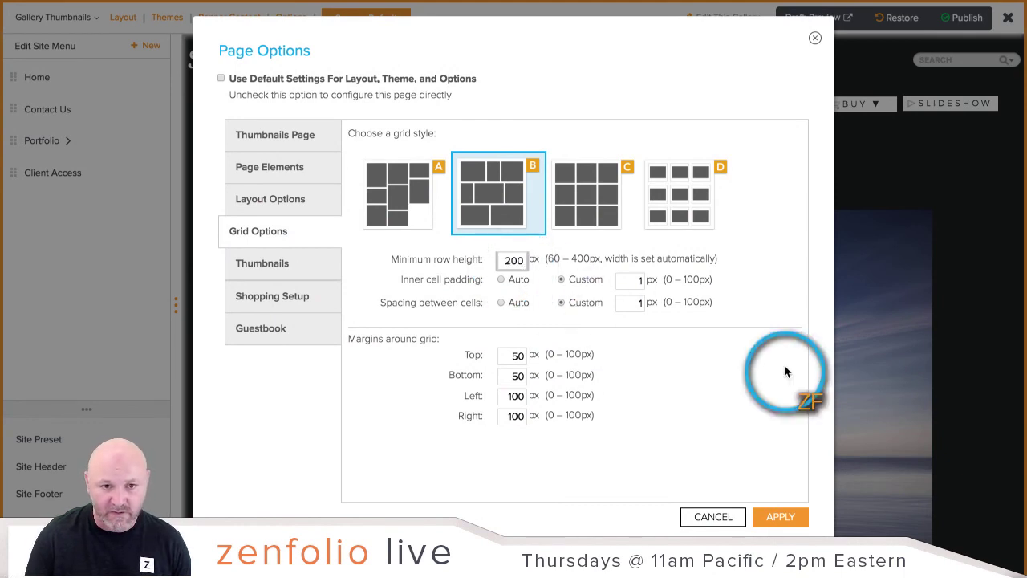
left_click(781, 517)
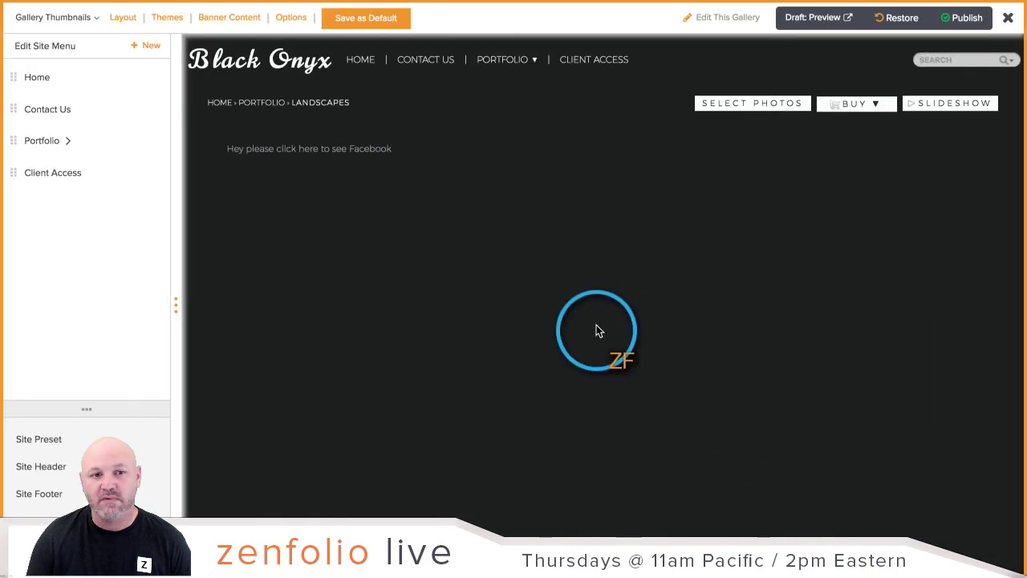
scroll(385, 285, "down", 2)
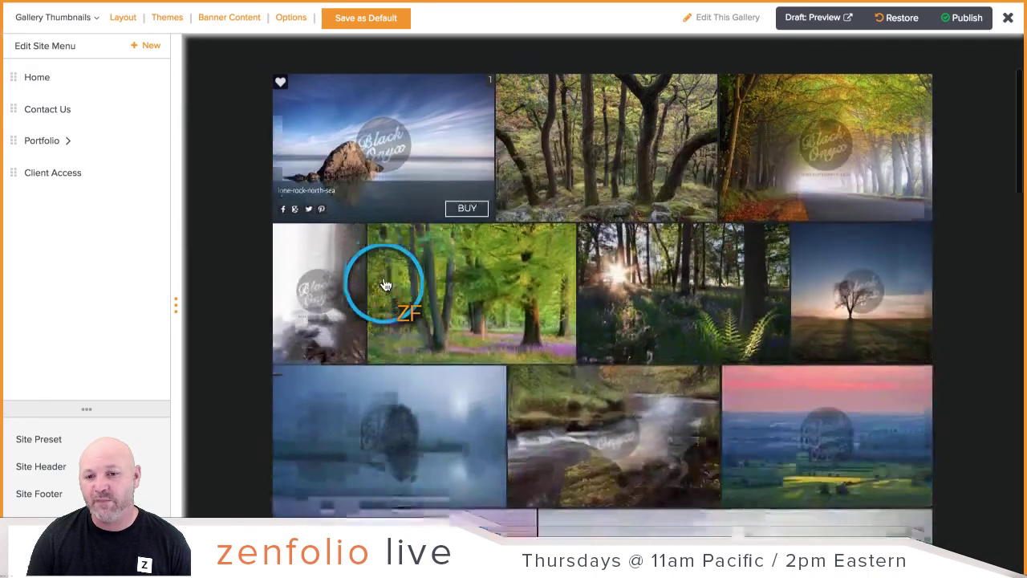
scroll(385, 285, "down", 2)
scroll(385, 285, "up", 5)
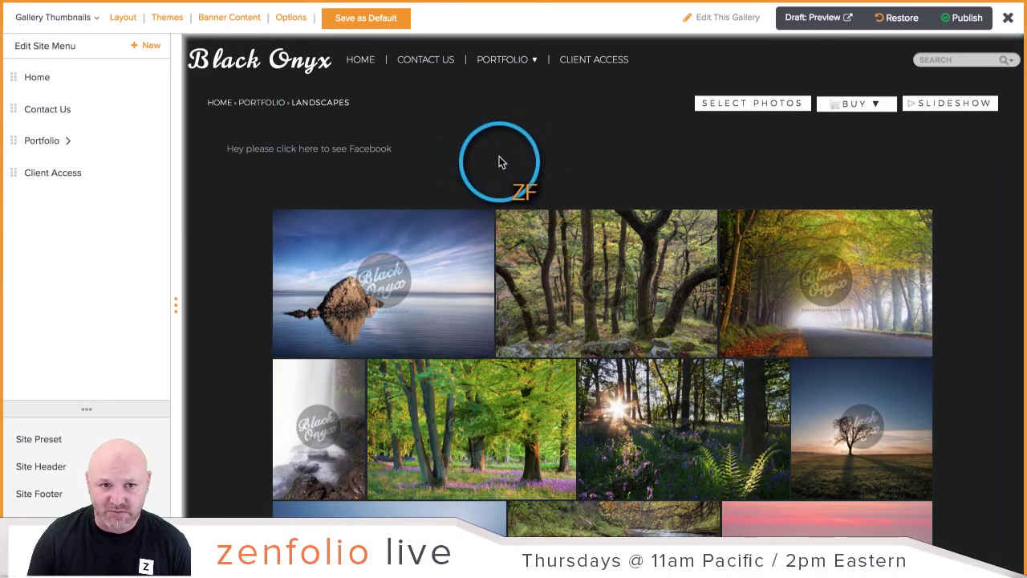
left_click(357, 19)
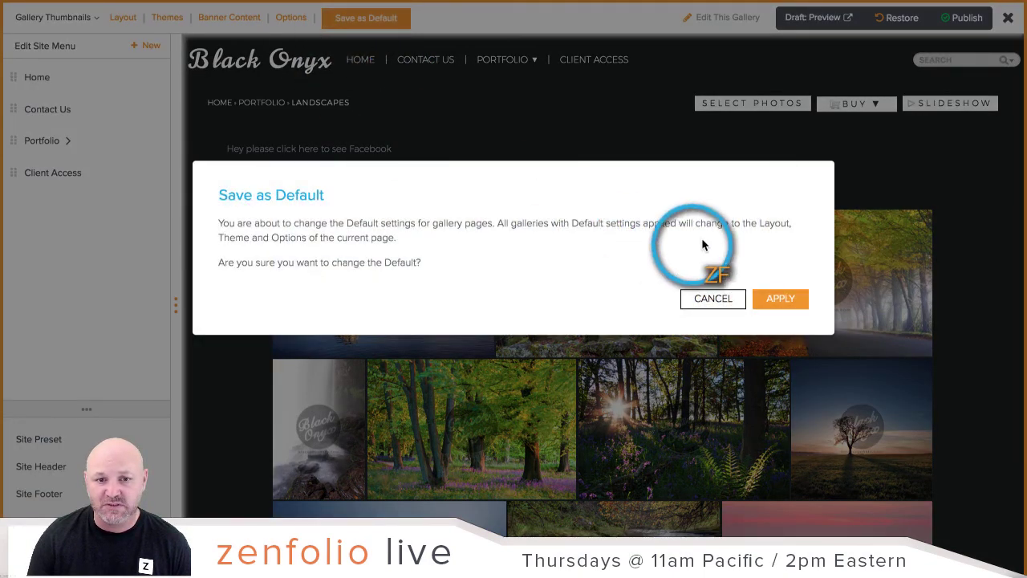
left_click(780, 299)
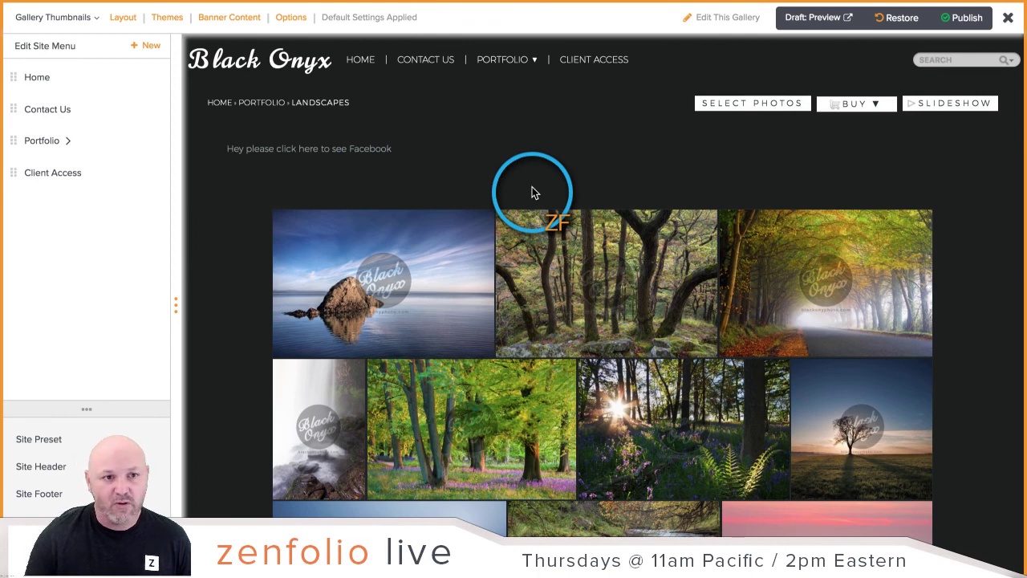
Return the customizer to the homepage and open the live site blackonyx.zenfolio.com in the incognito browser.
left_click(366, 62)
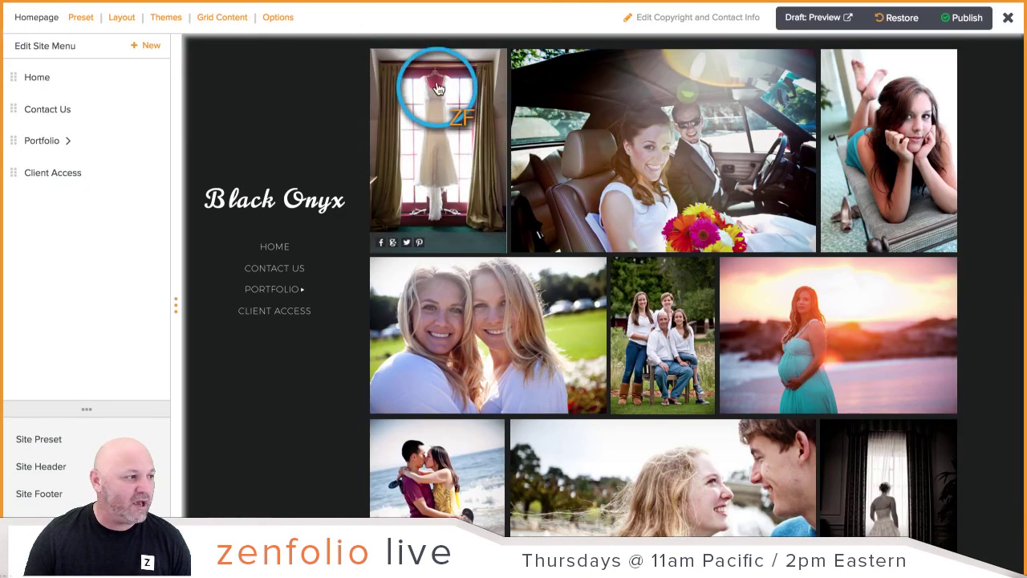
left_click(451, 0)
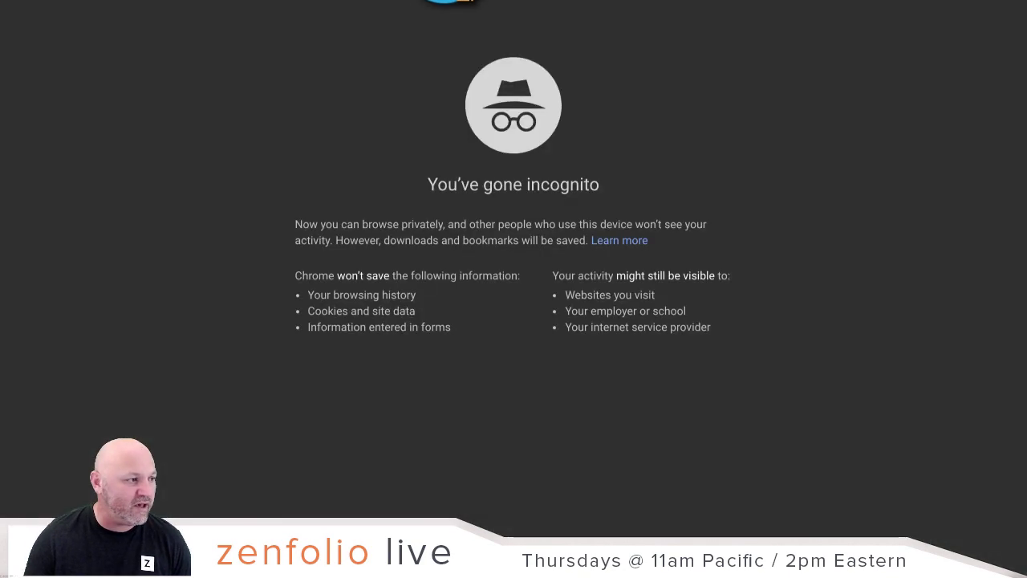
type("blackony")
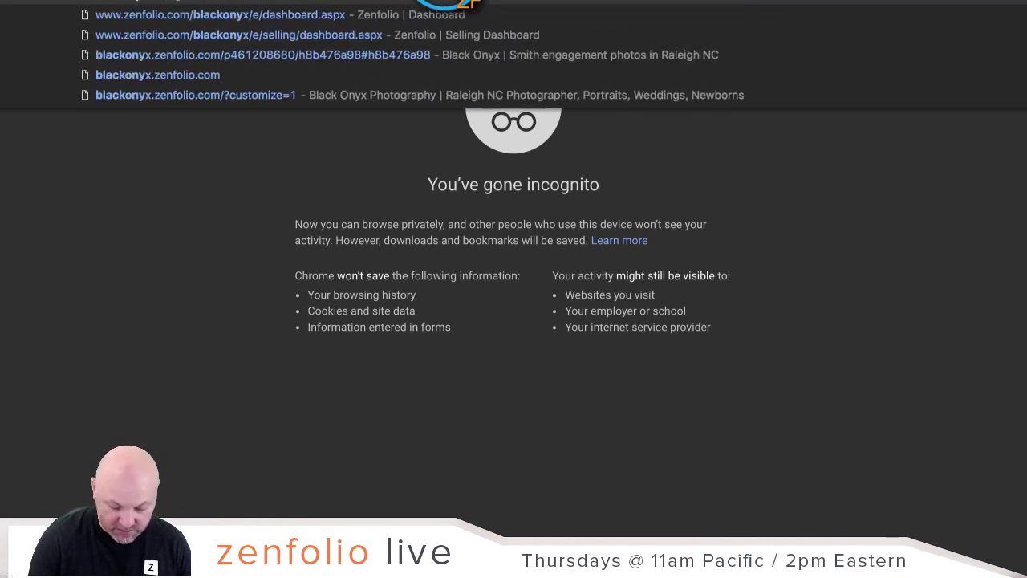
type("x.zenfo")
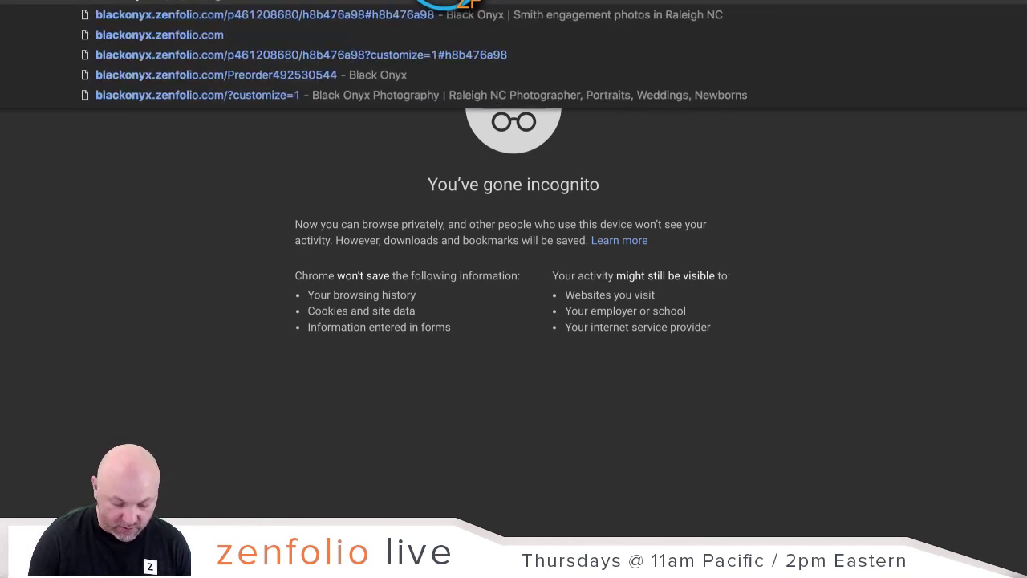
type("lio.com")
key("Return")
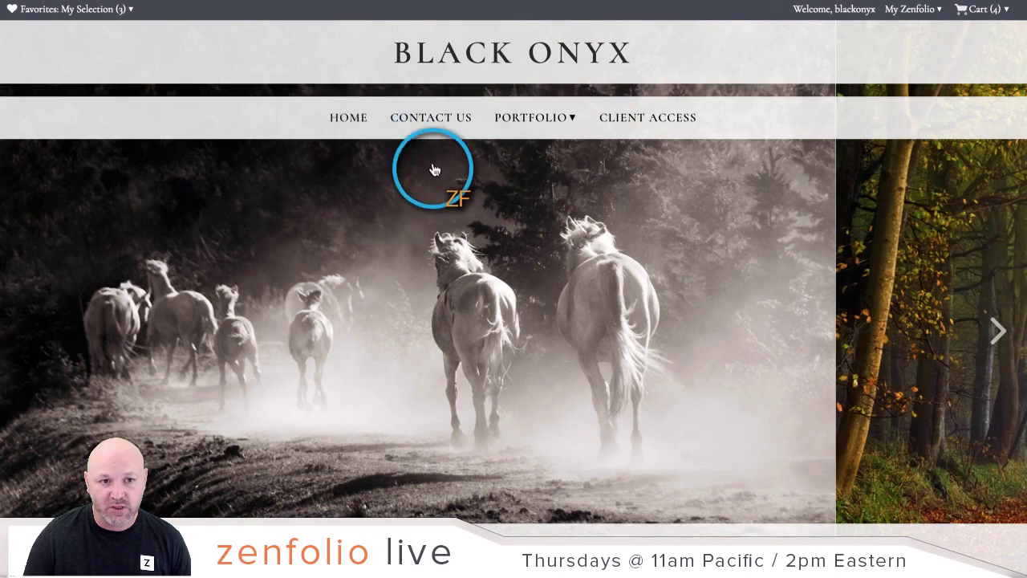
Look over the live site's Portfolio page and its Engagements gallery before publishing the draft.
mouse_move(521, 125)
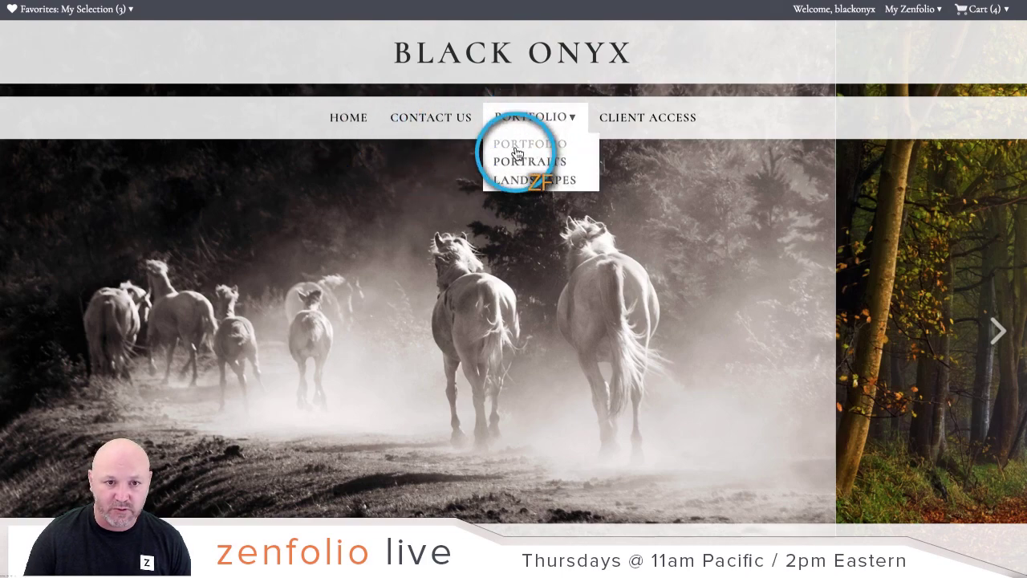
left_click(517, 146)
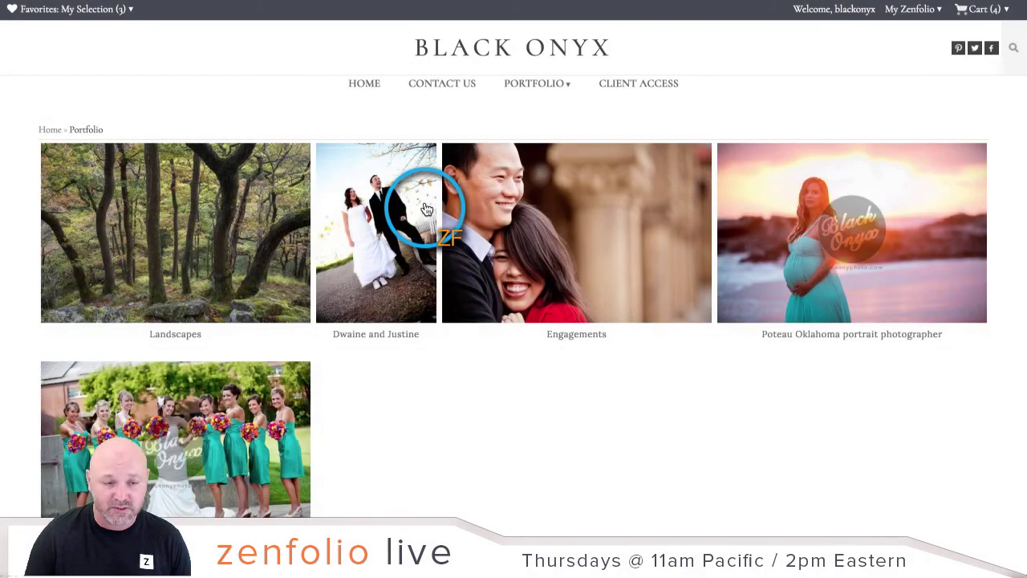
left_click(533, 233)
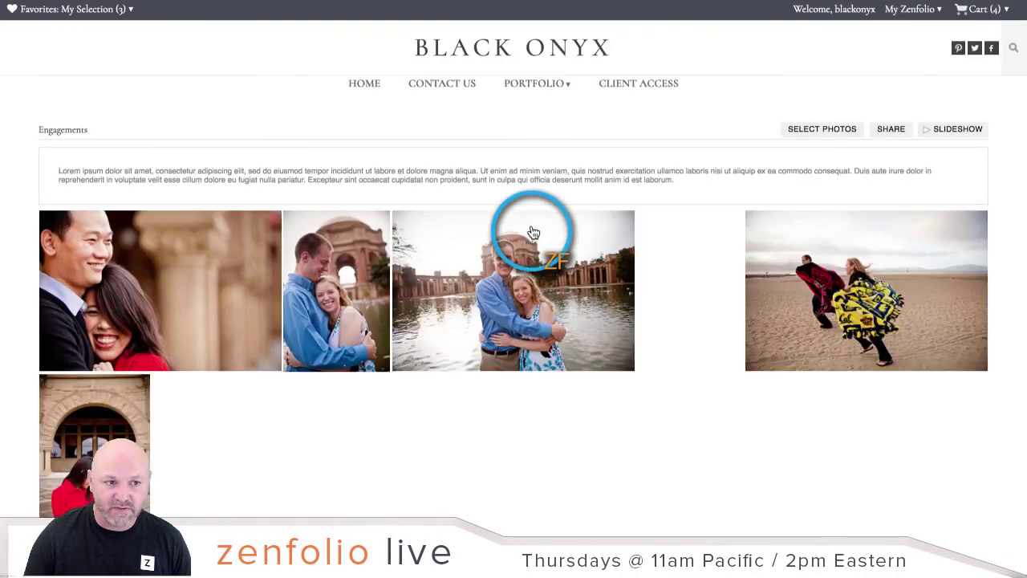
scroll(573, 305, "down", 8)
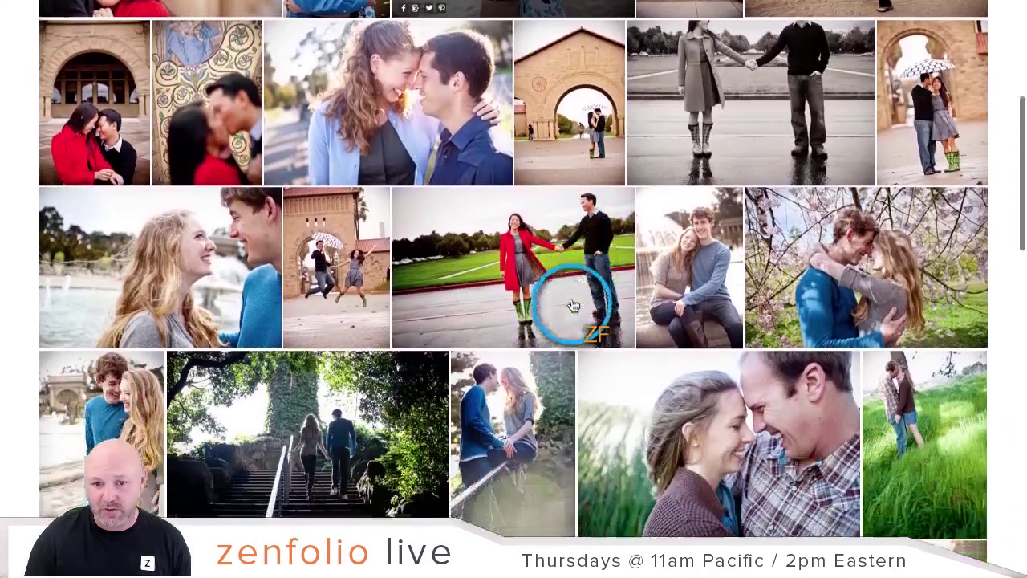
scroll(572, 305, "up", 10)
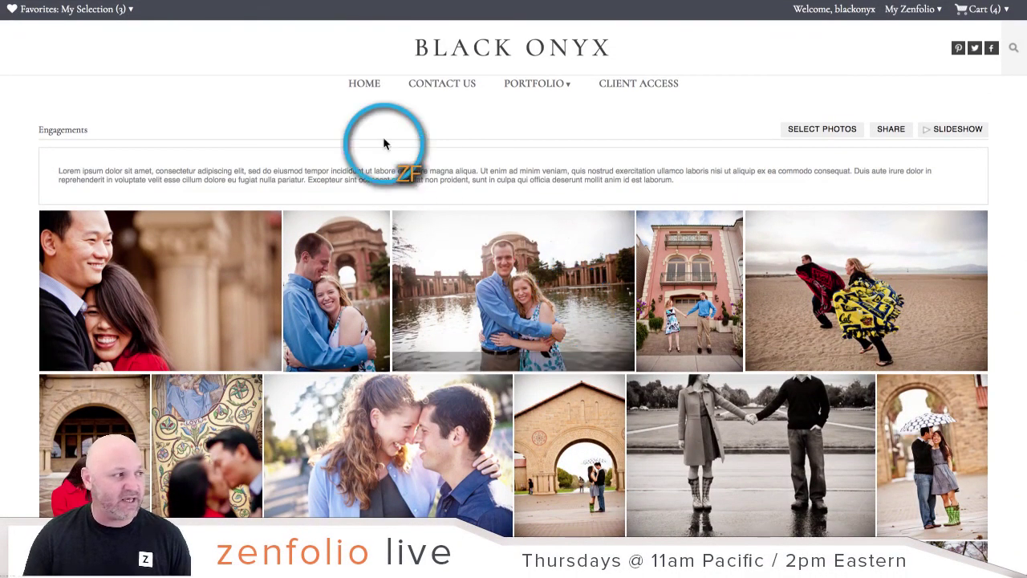
Switch back to the website customizer and publish all draft changes to the live site.
left_click(204, 0)
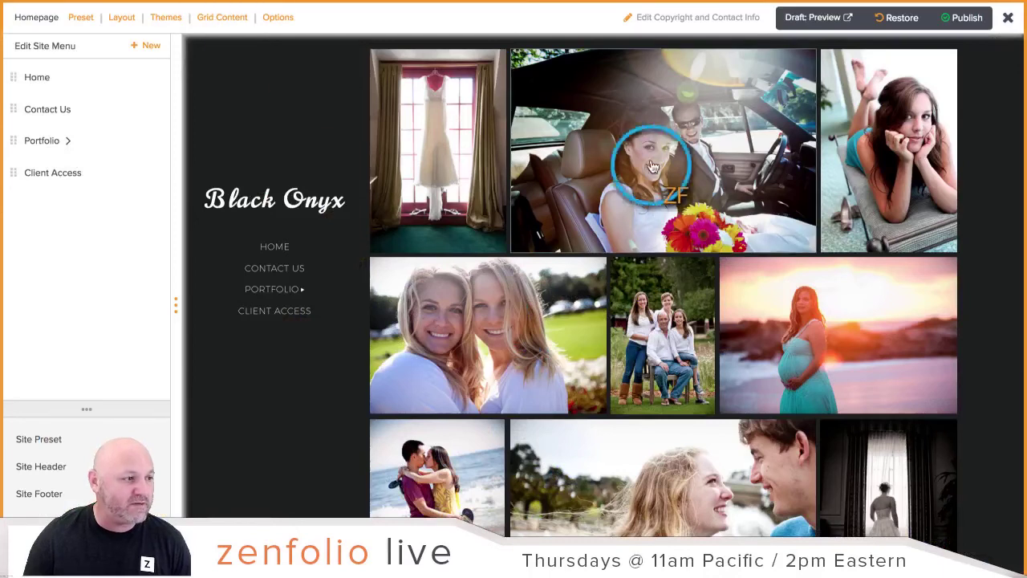
left_click(969, 24)
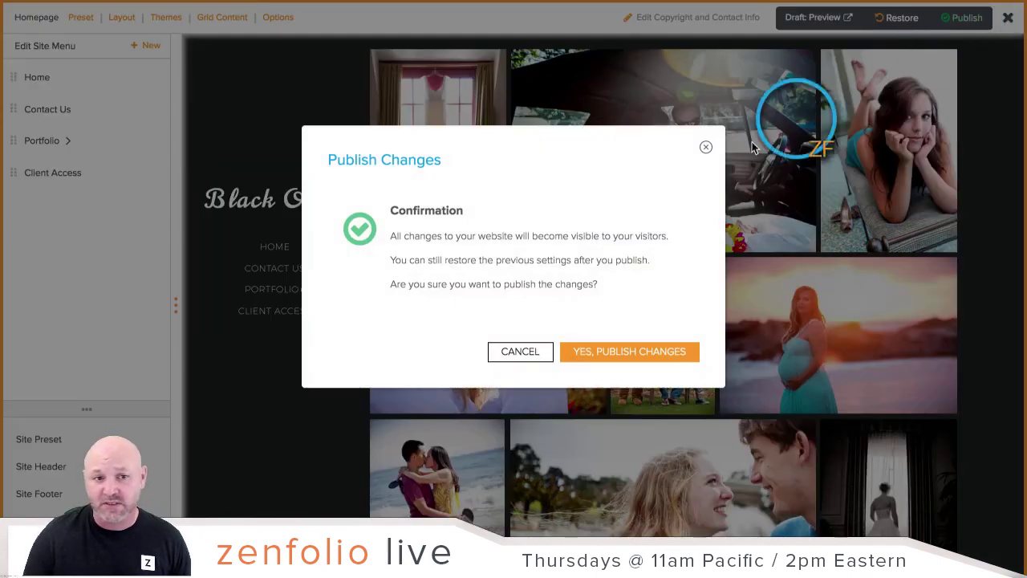
left_click(616, 353)
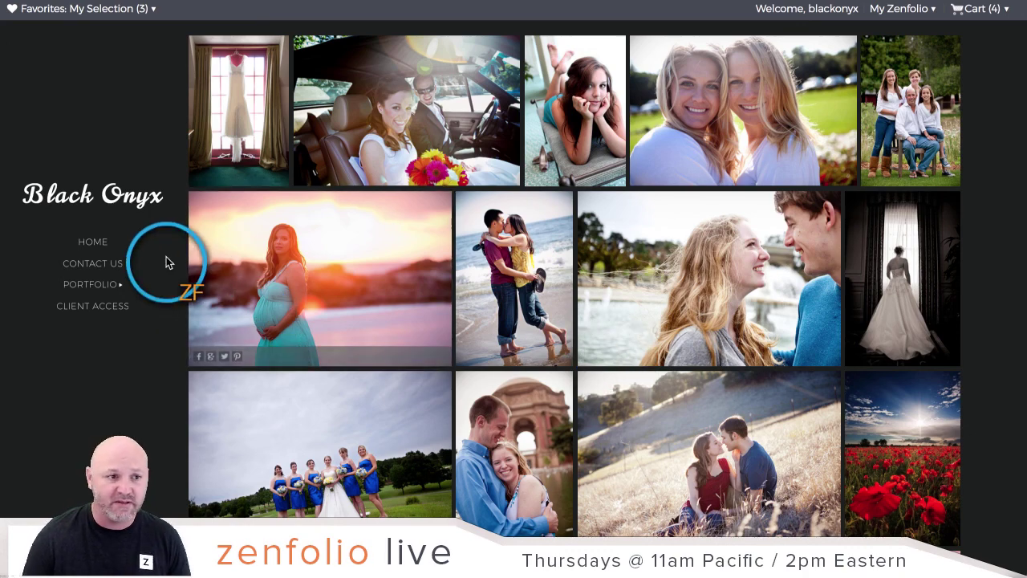
Check the published site's Portfolio page and examine the Engagements gallery grid down the whole page.
mouse_move(96, 290)
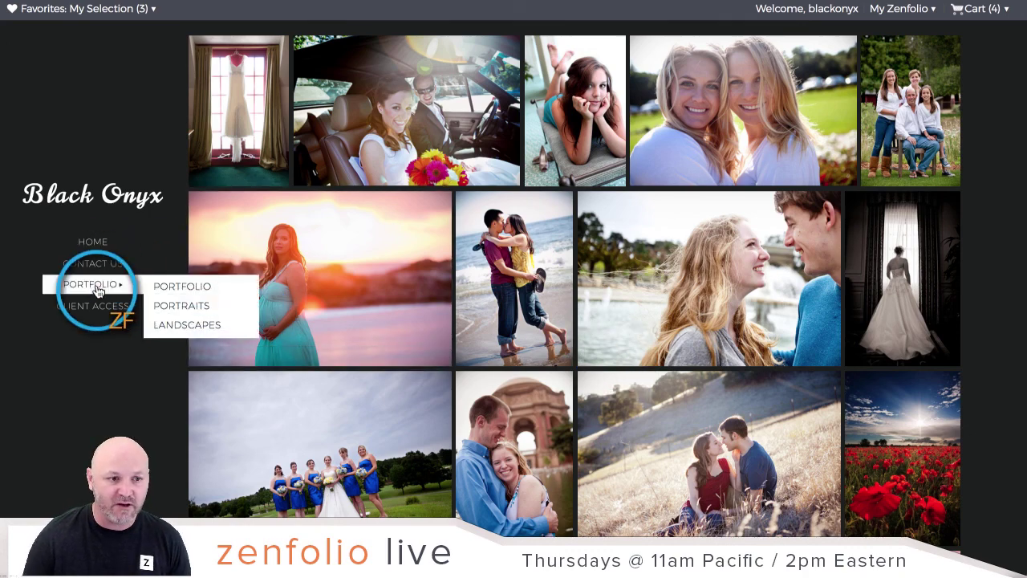
left_click(171, 294)
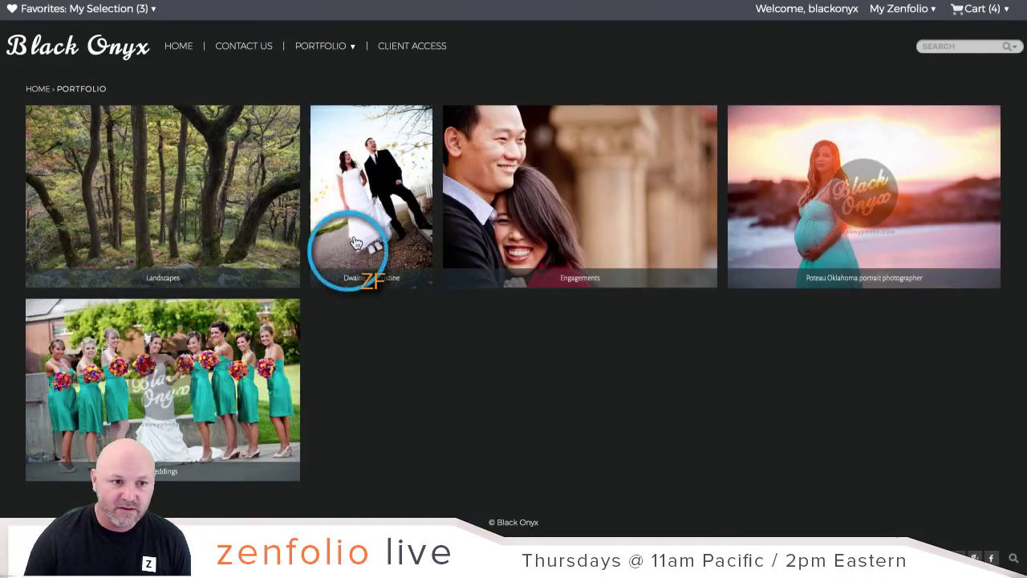
left_click(564, 183)
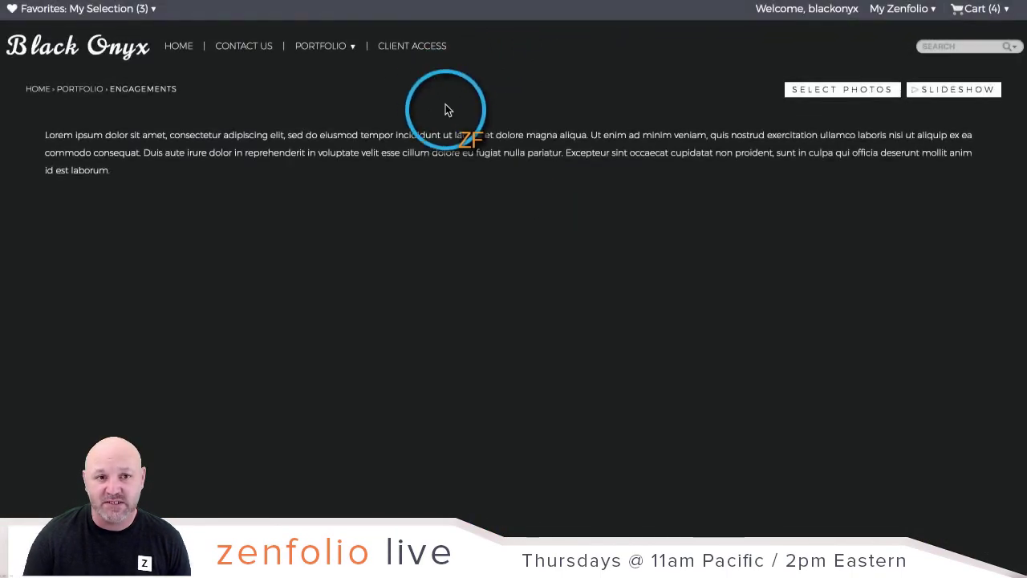
scroll(445, 241, "down", 15)
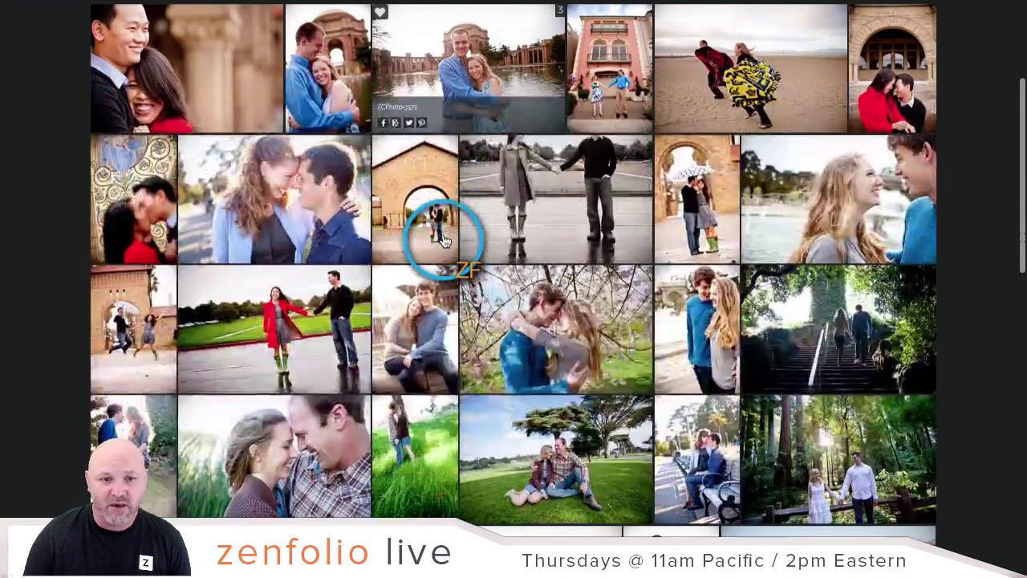
scroll(445, 240, "down", 5)
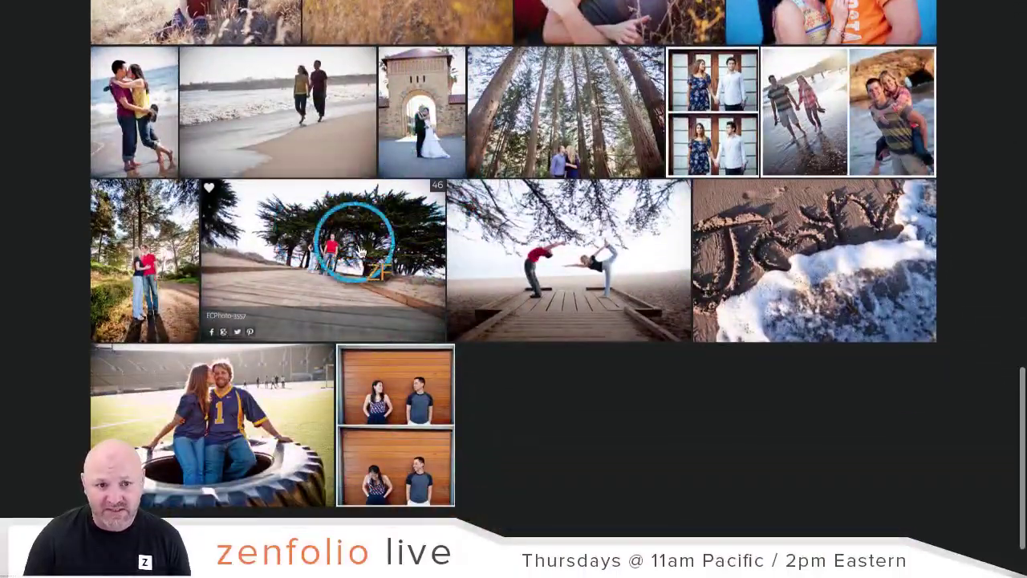
scroll(402, 264, "up", 10)
scroll(402, 273, "up", 10)
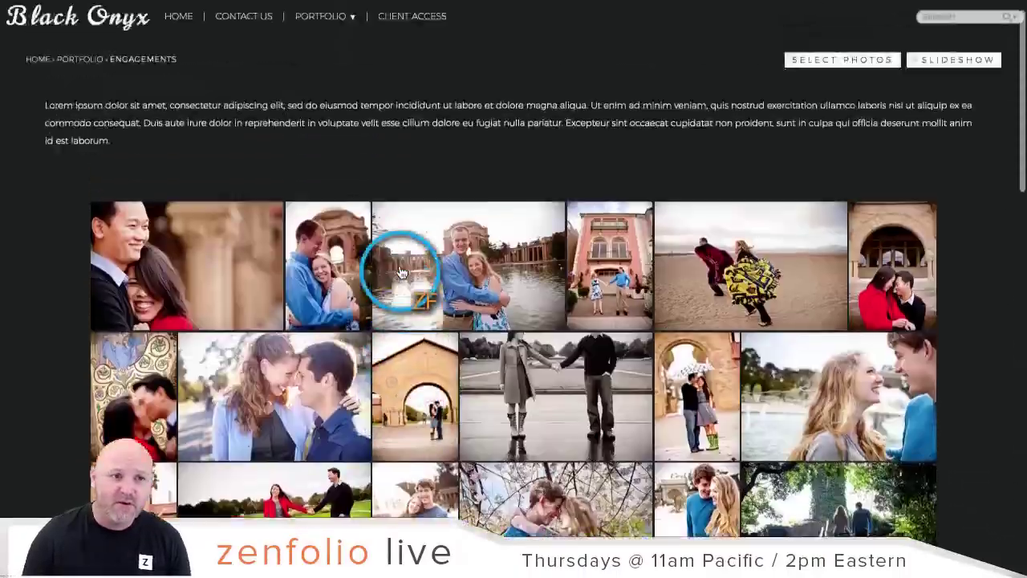
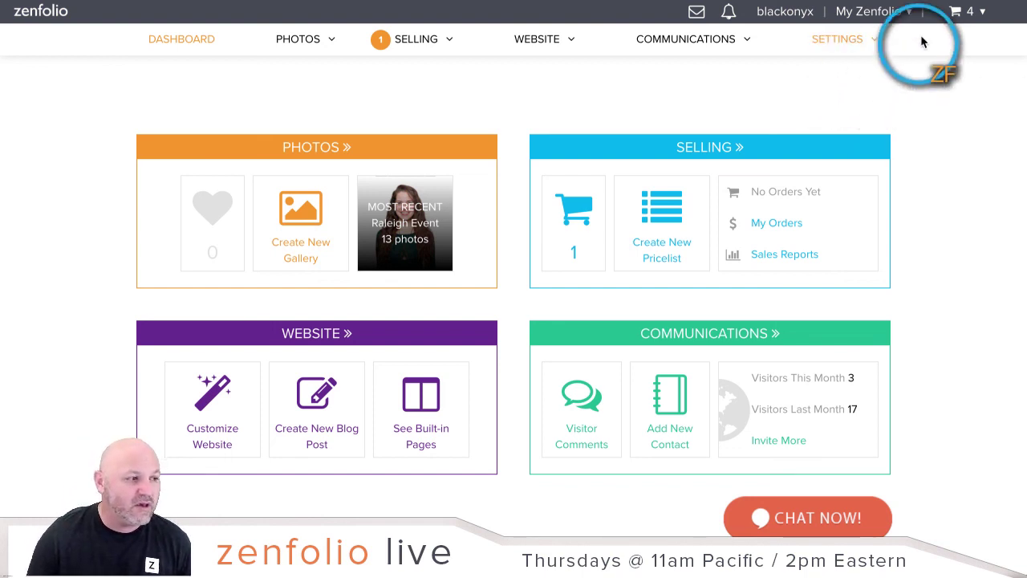
Restore the website in the customizer to its state before the latest publish and return to the dashboard, saving the changes for continued customizing.
left_click(899, 16)
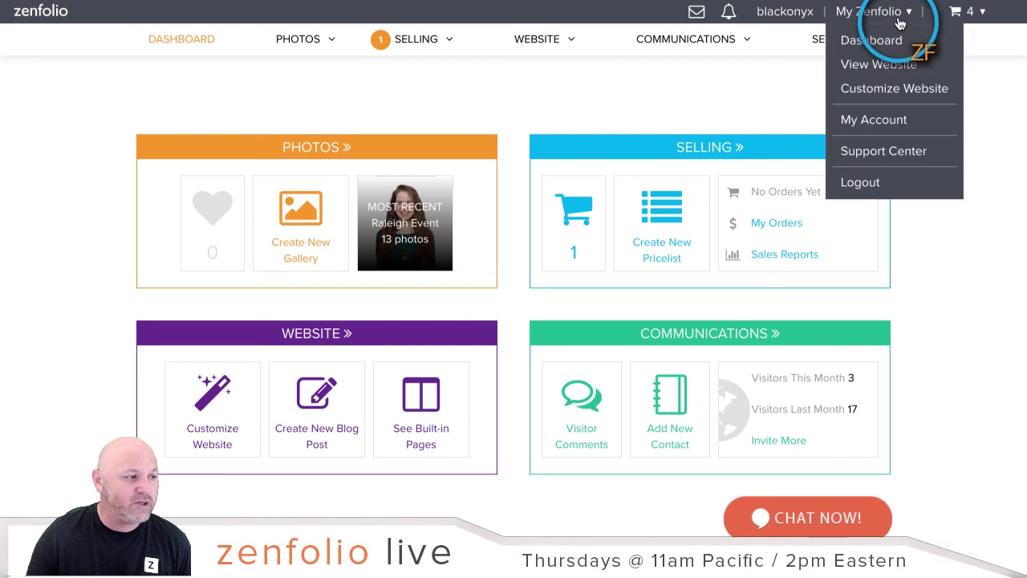
left_click(897, 86)
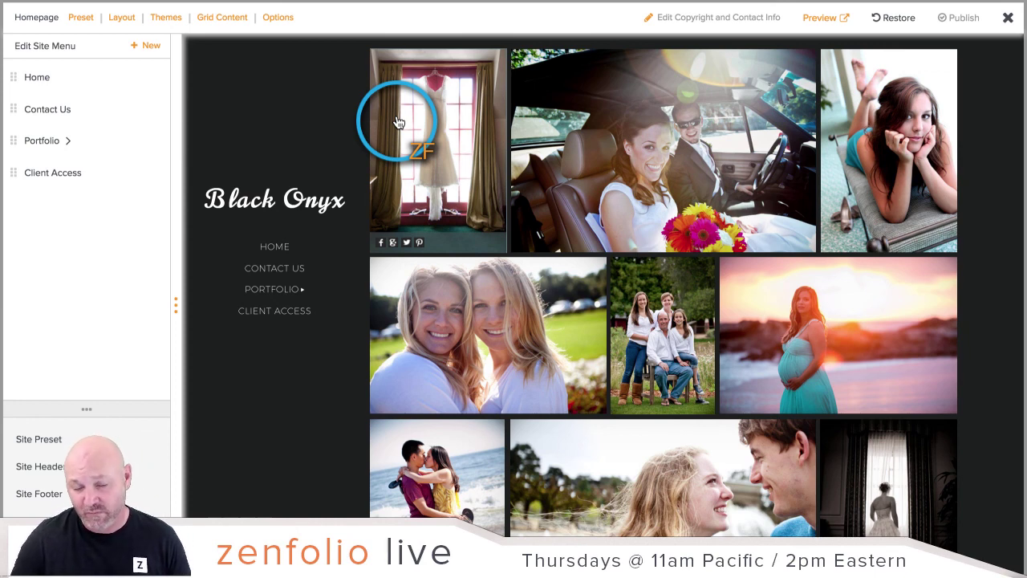
left_click(896, 24)
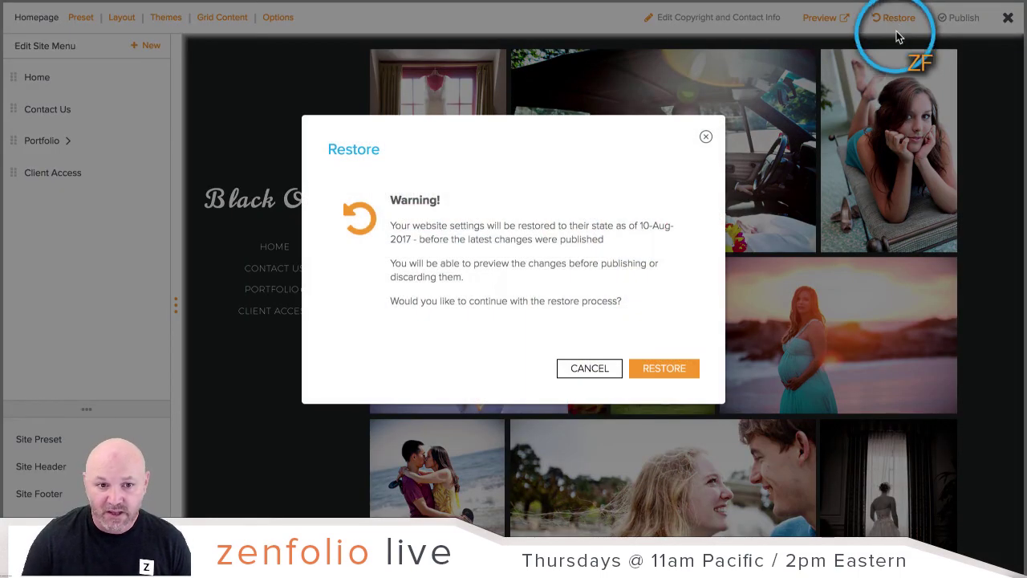
left_click(655, 369)
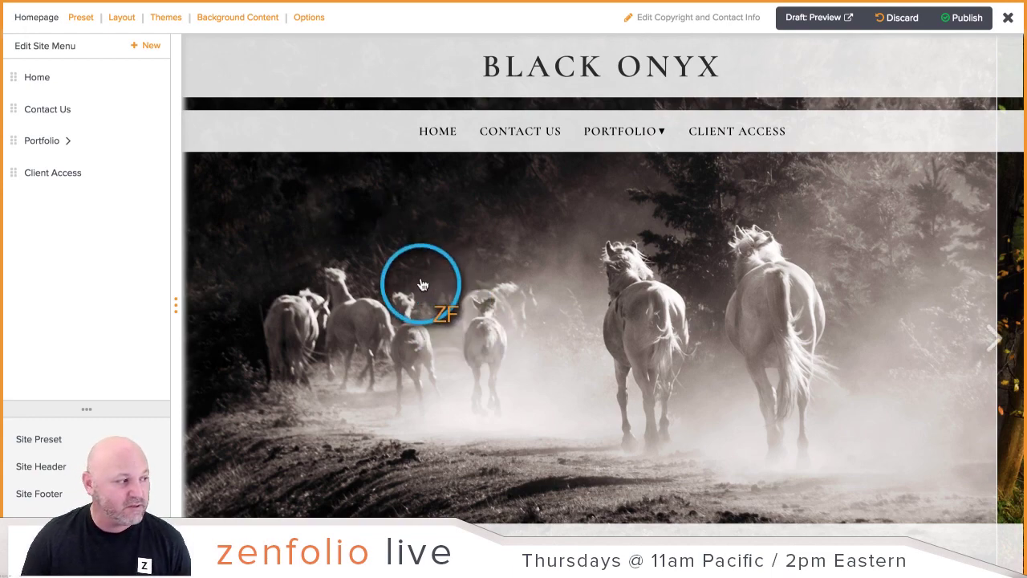
left_click(60, 549)
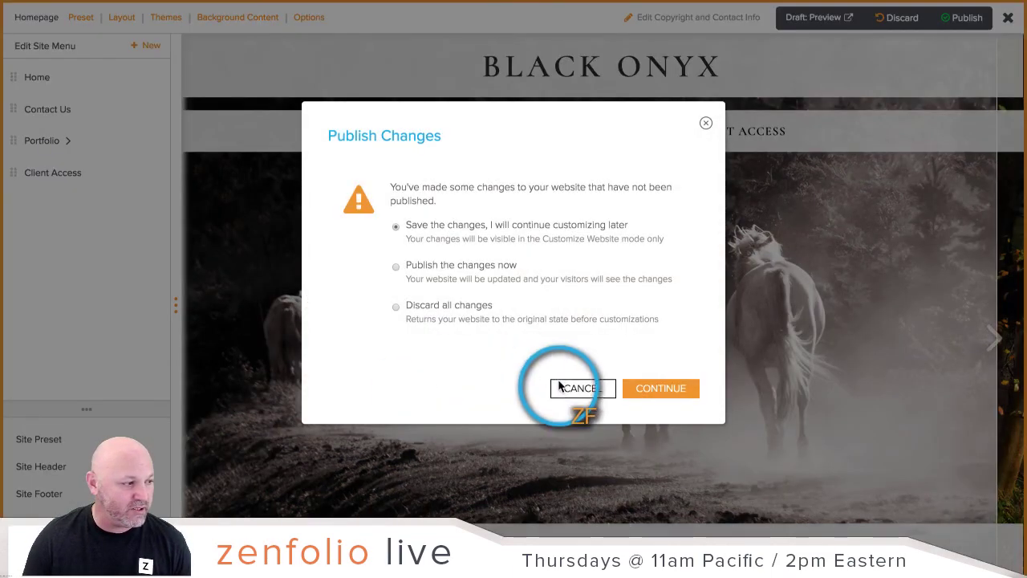
left_click(662, 386)
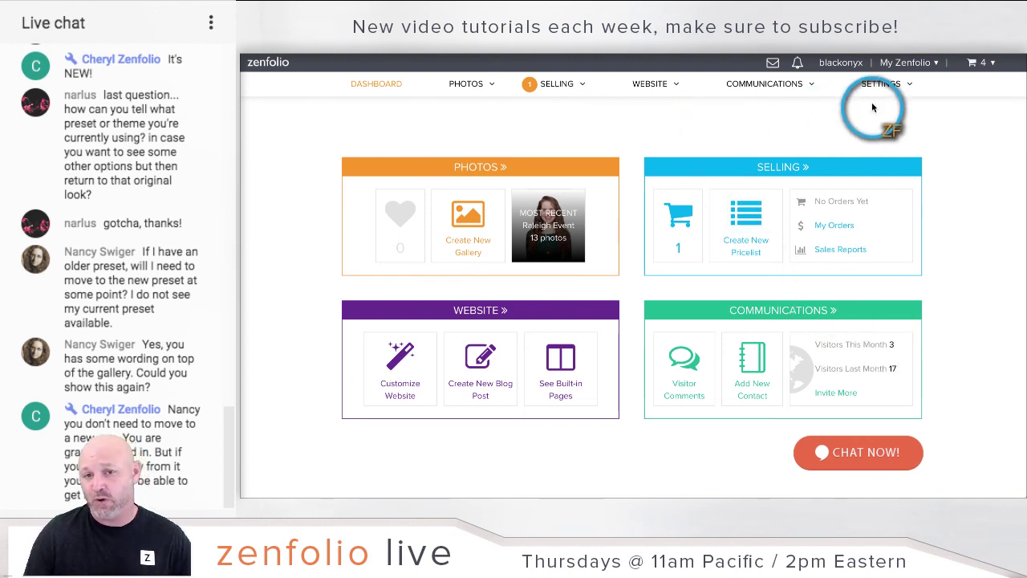
Reopen the website customizer, view the sample site of the Pomona preset, and leave the preset chooser without applying one.
left_click(907, 63)
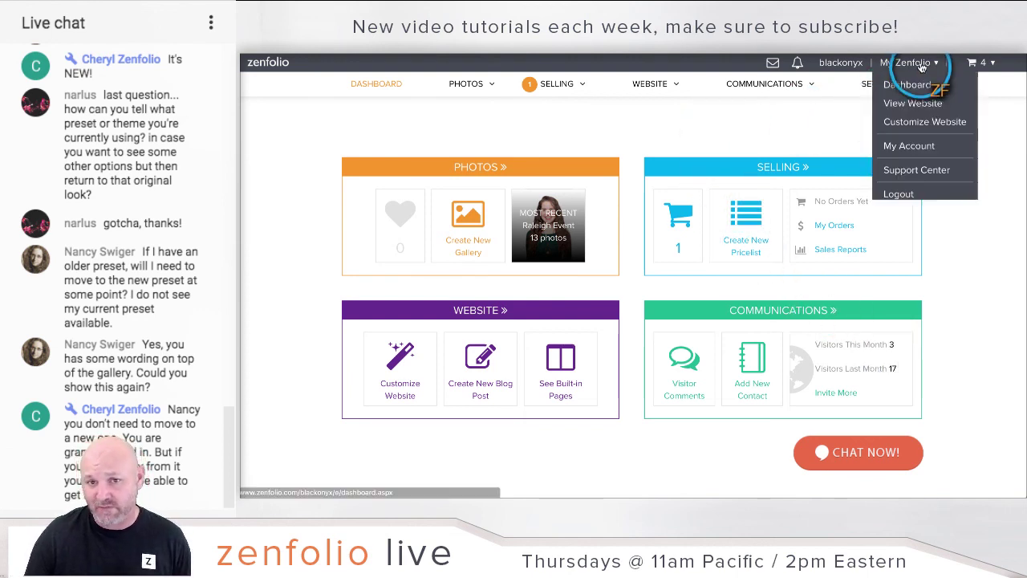
left_click(917, 122)
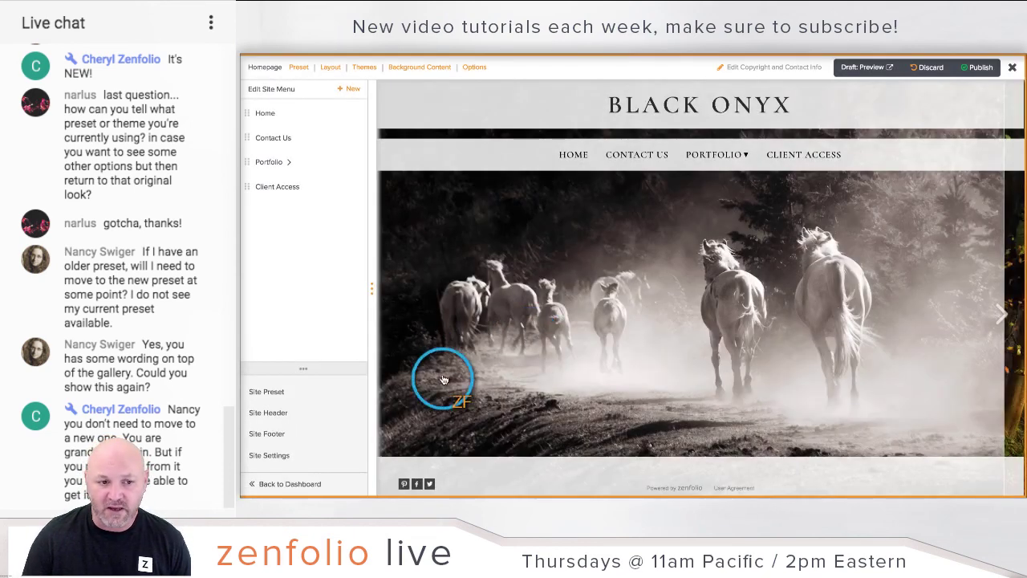
left_click(293, 393)
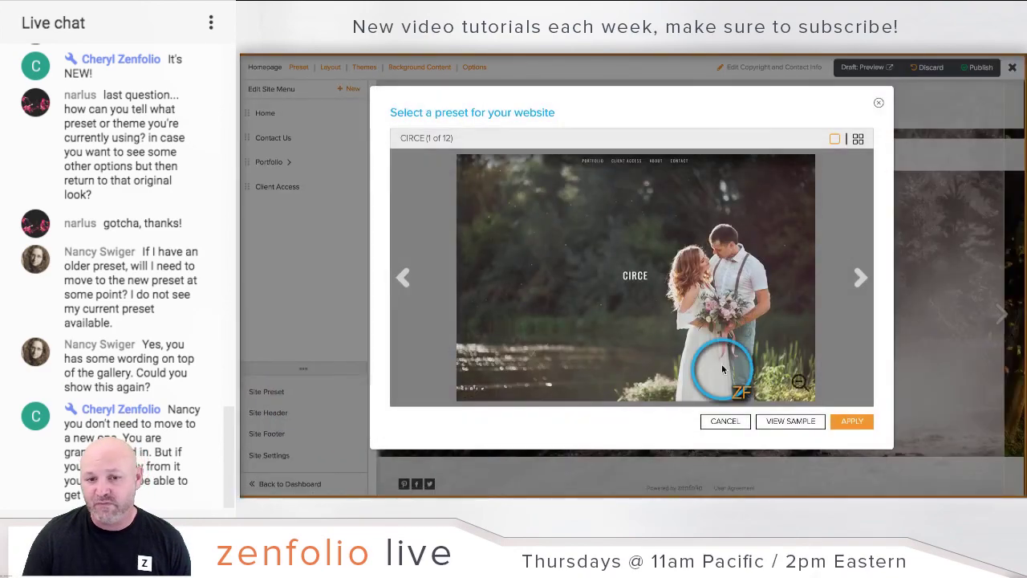
left_click(407, 285)
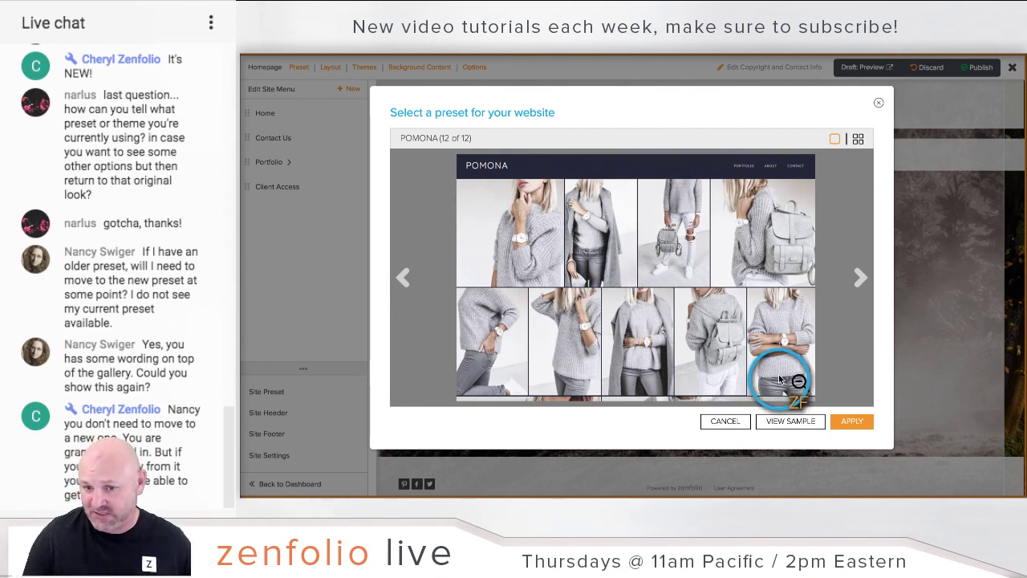
left_click(794, 421)
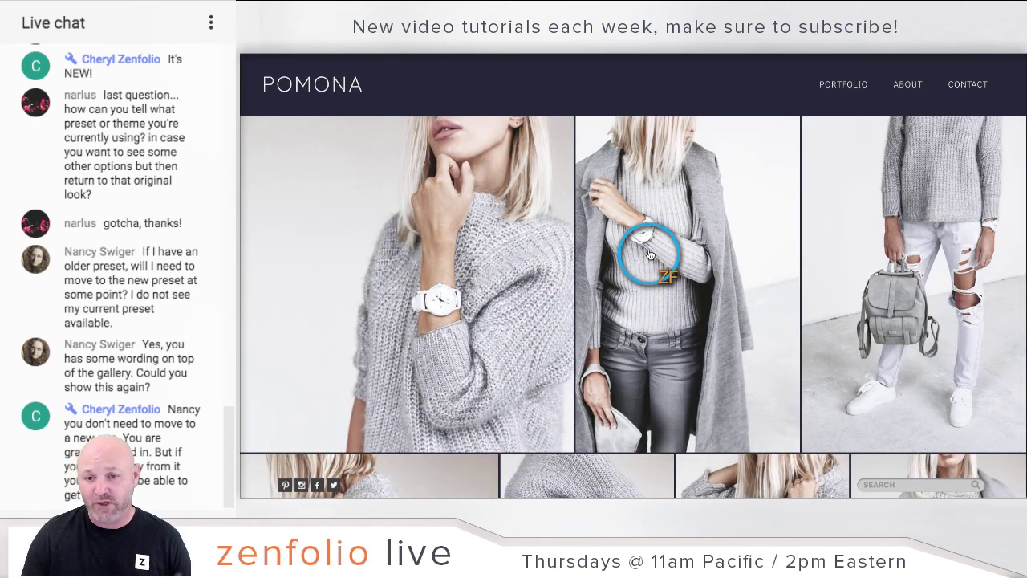
scroll(650, 255, "down", 2)
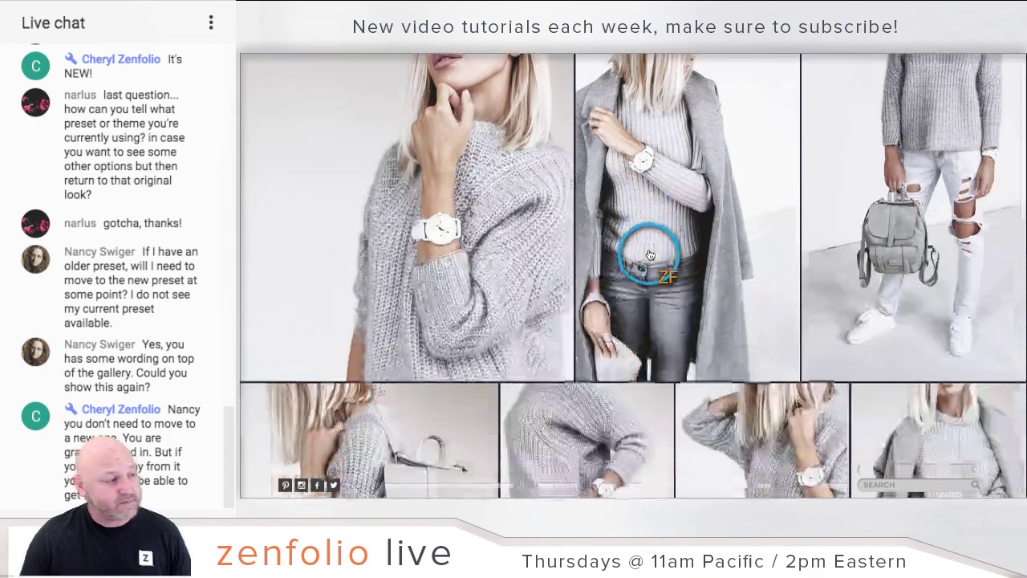
scroll(650, 255, "up", 2)
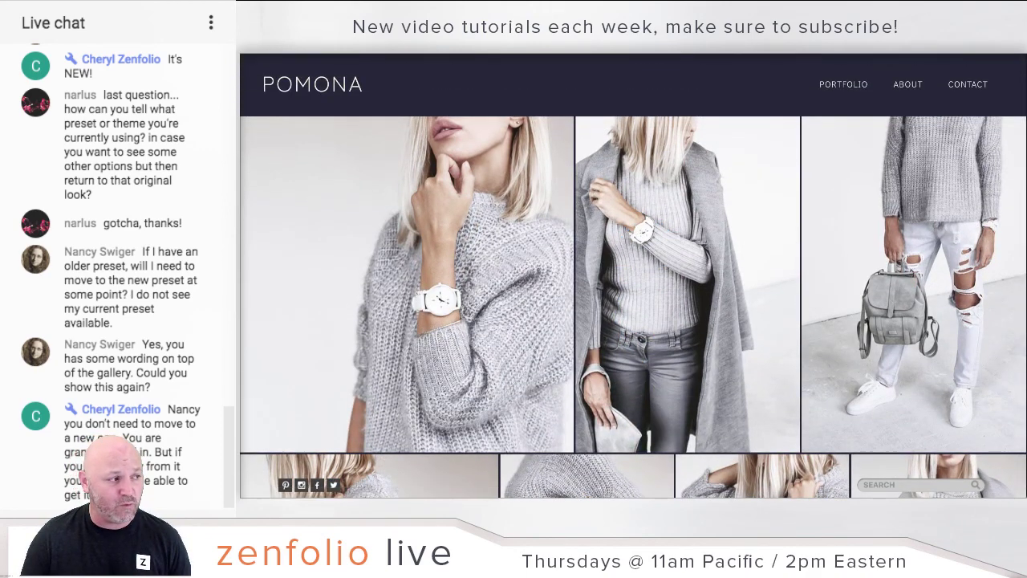
left_click(434, 54)
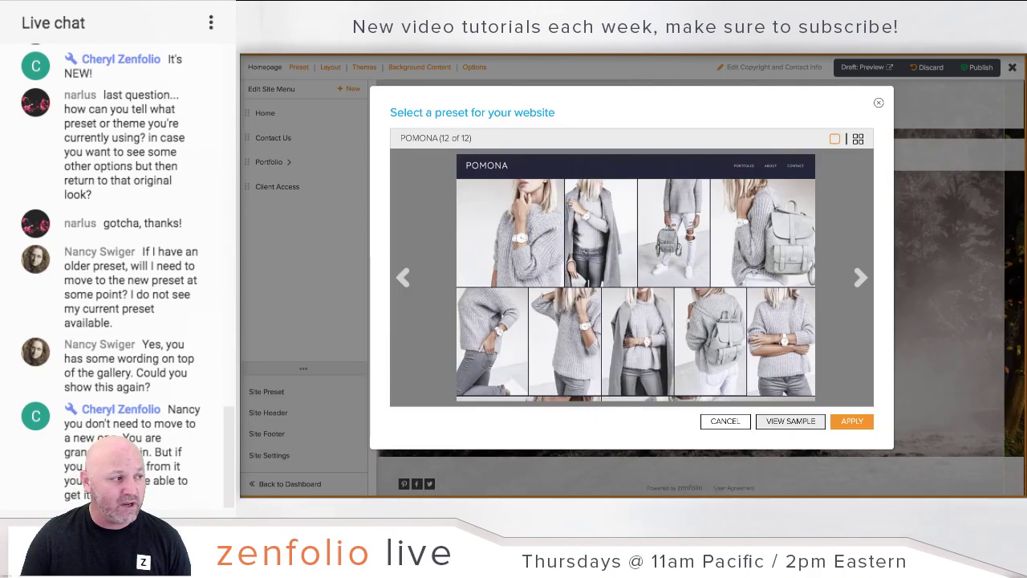
left_click(726, 420)
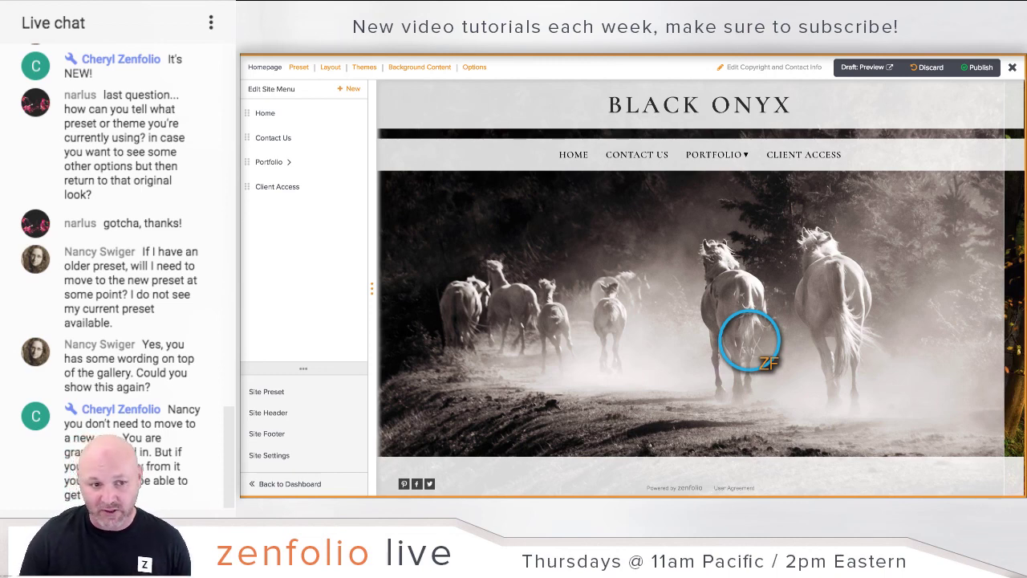
Return to the dashboard with the unpublished changes saved, and open the Raleigh engagement gallery in the Clients group of the photo organizer.
left_click(324, 487)
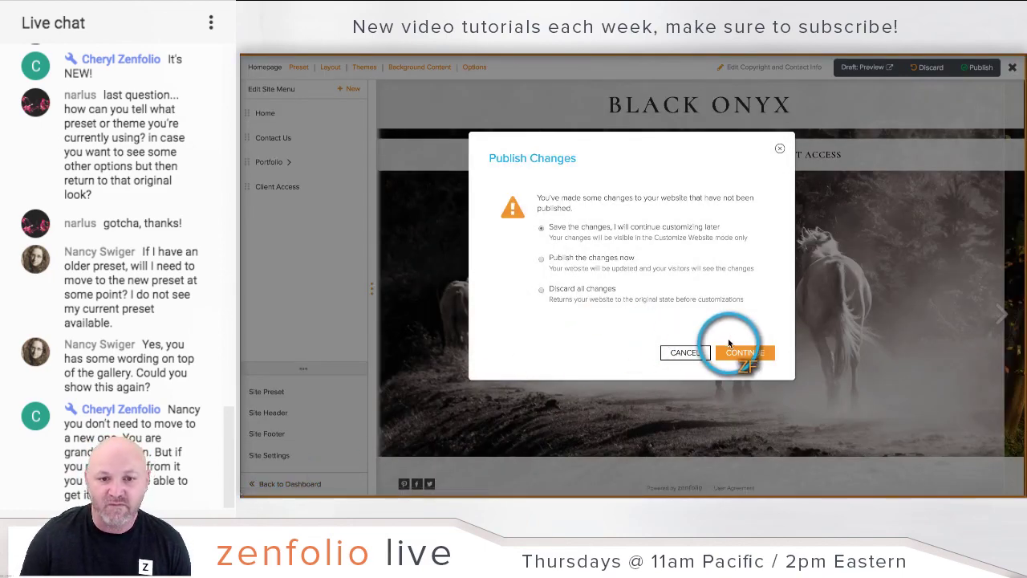
left_click(735, 351)
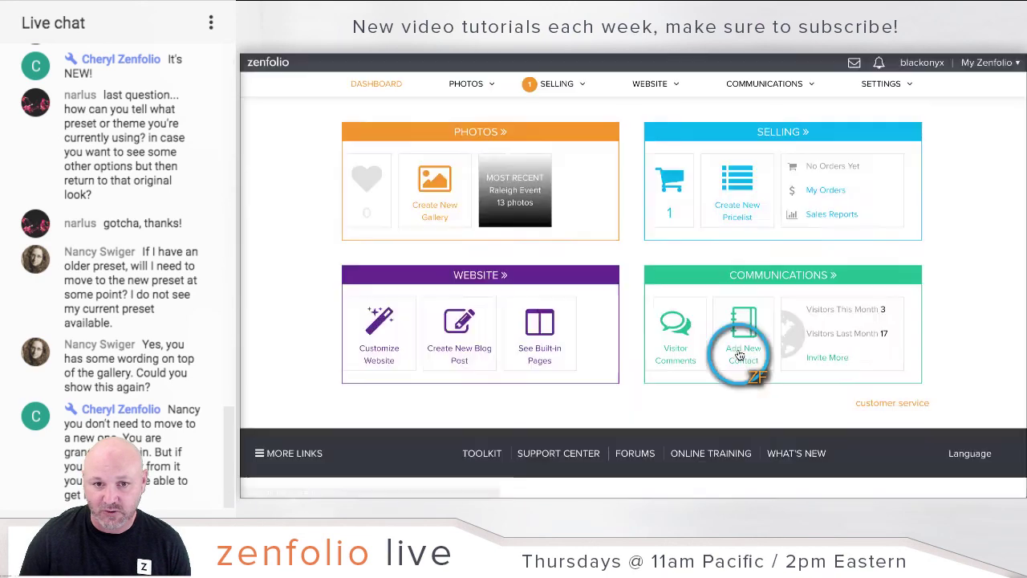
left_click(483, 171)
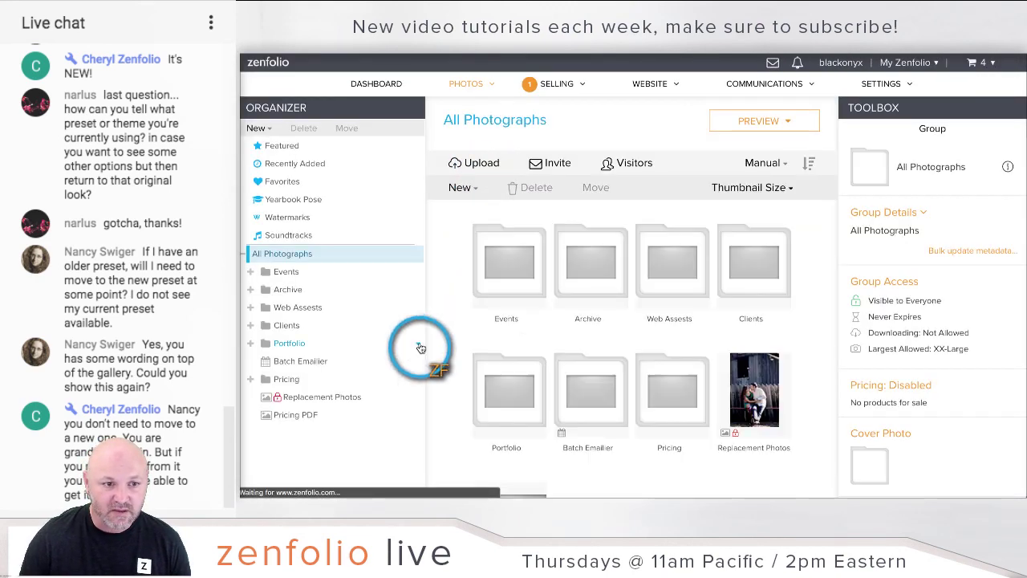
left_click(251, 325)
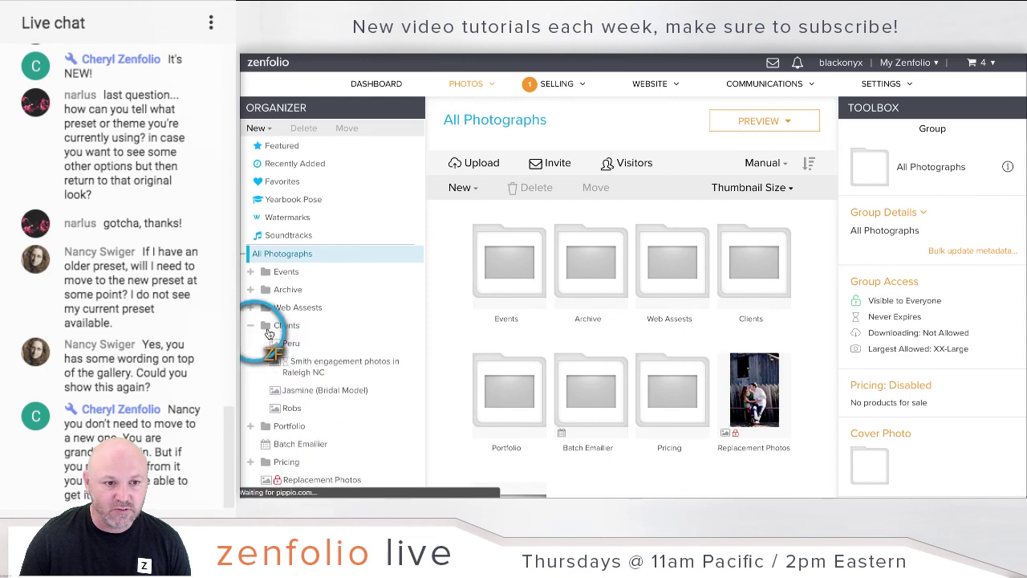
left_click(312, 368)
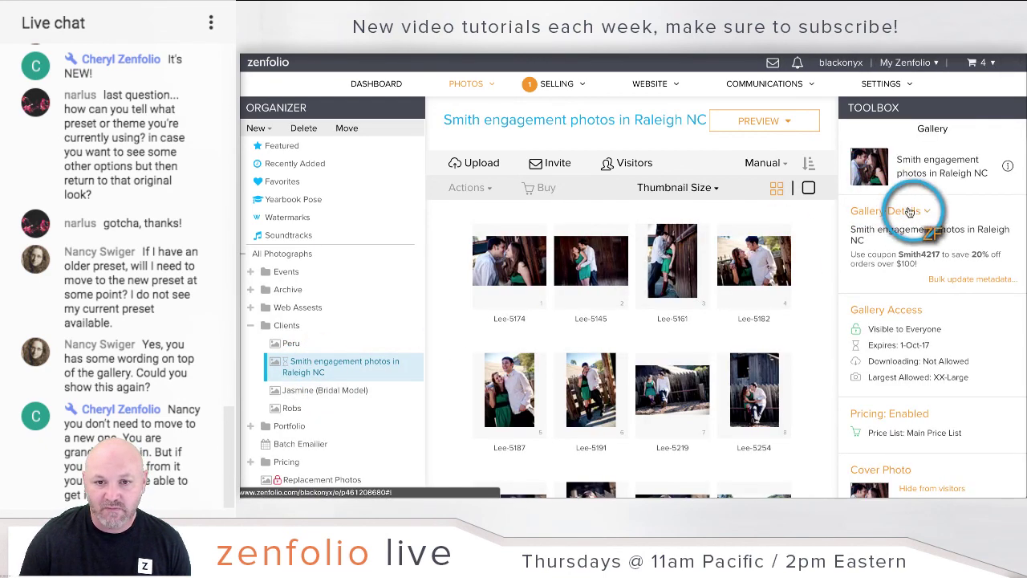
Expand the engagement gallery's details, highlight the coupon text in its caption, and collapse the details again.
left_click(909, 211)
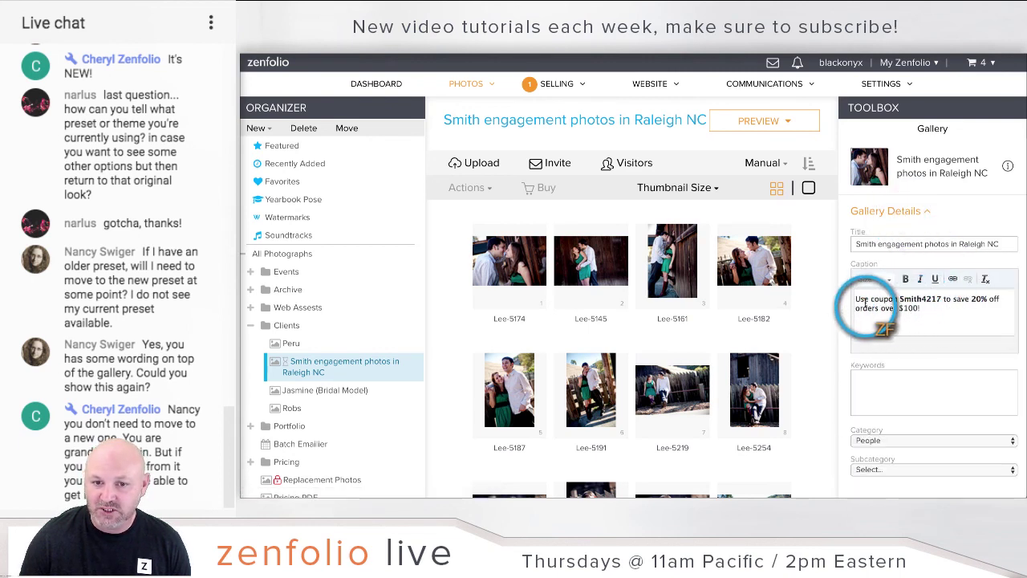
left_click(903, 326)
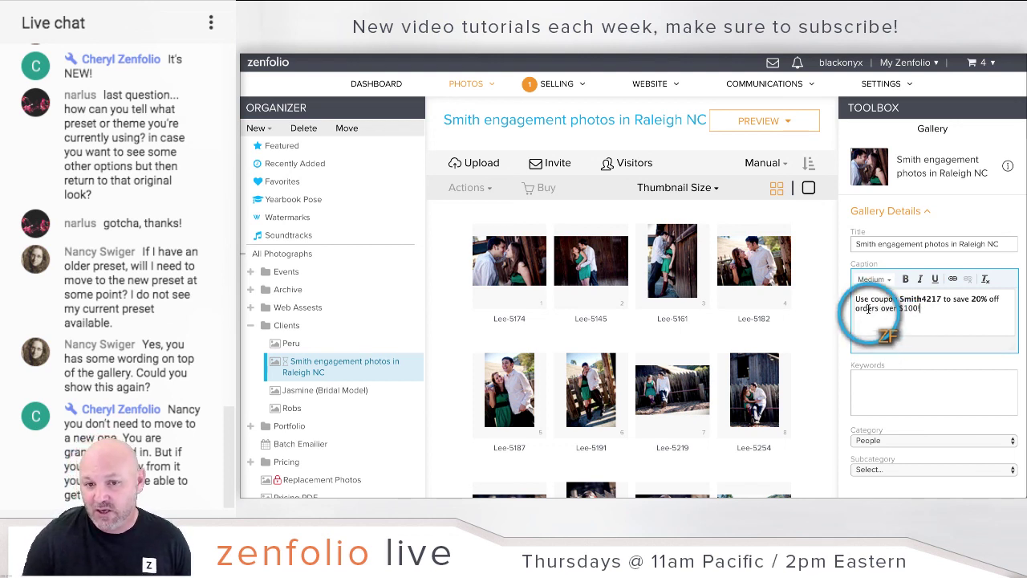
left_click_drag(922, 309, 858, 297)
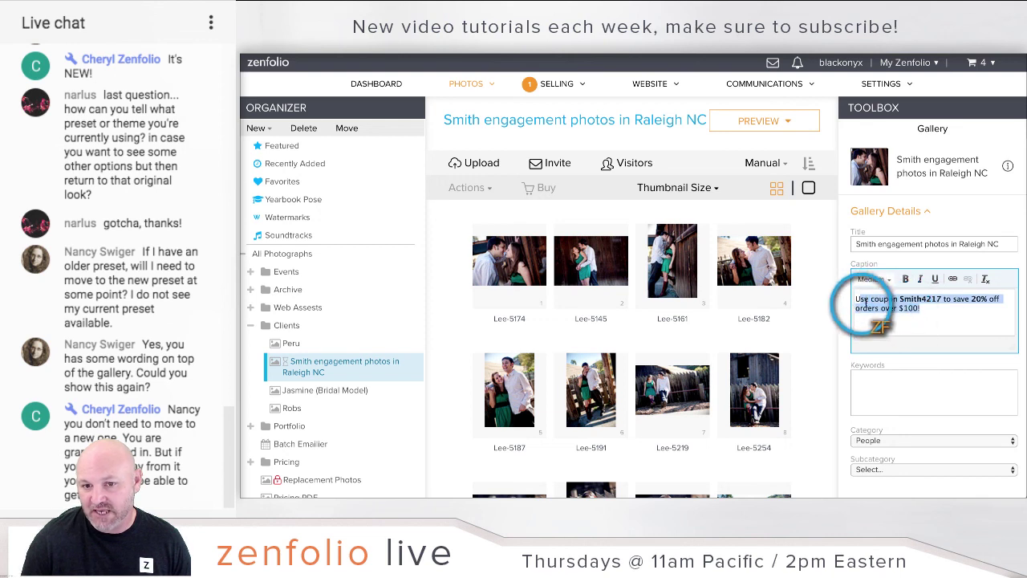
left_click(907, 317)
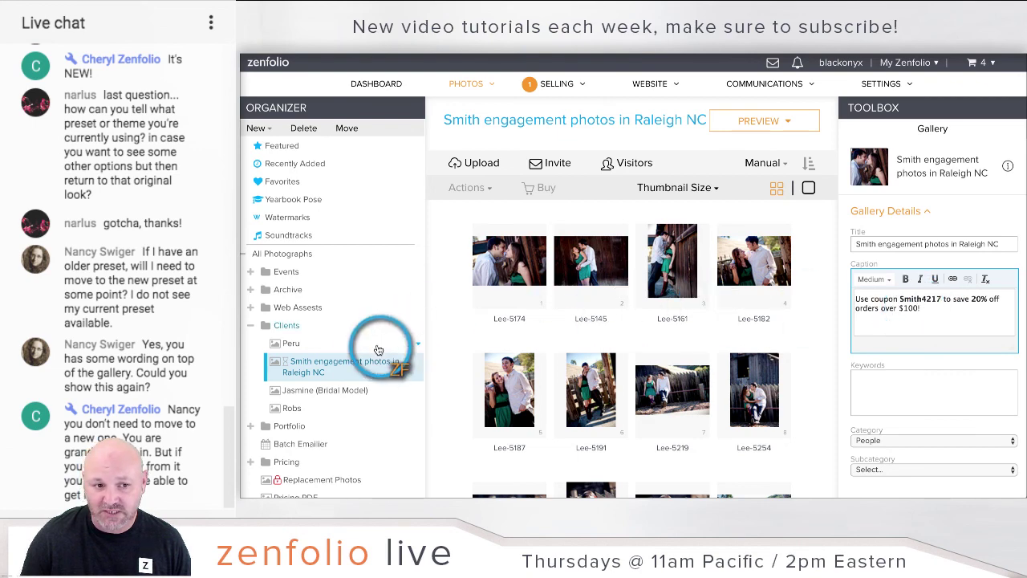
left_click(898, 209)
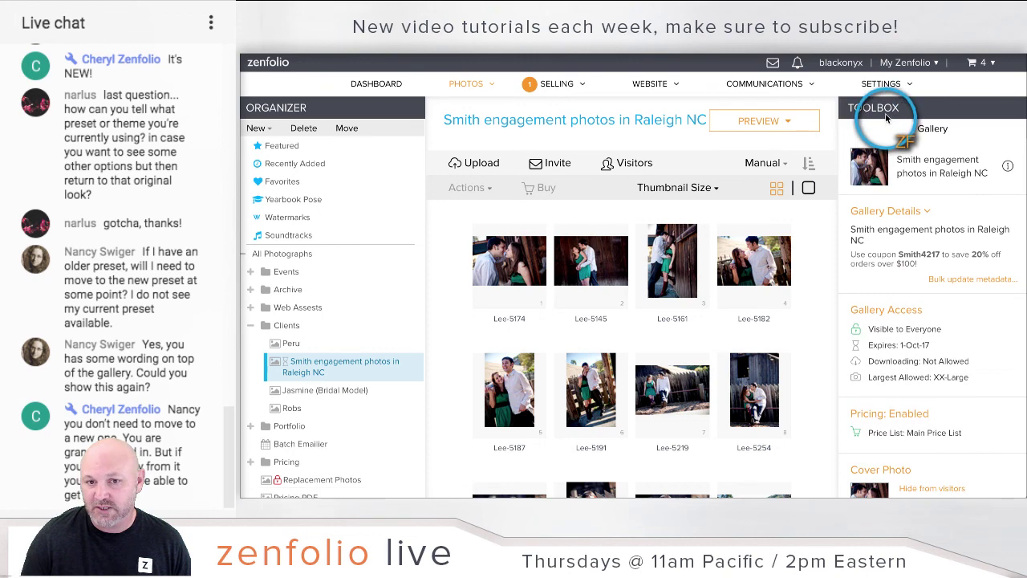
Reopen the engagement gallery's details, review the caption and keyword fields, and save the details.
left_click(883, 211)
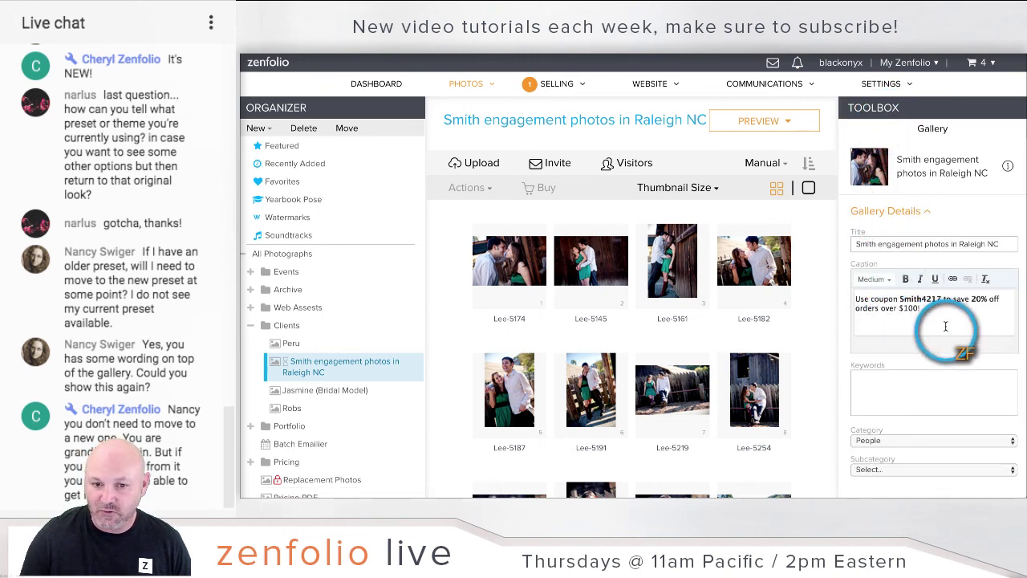
scroll(950, 326, "down", 1)
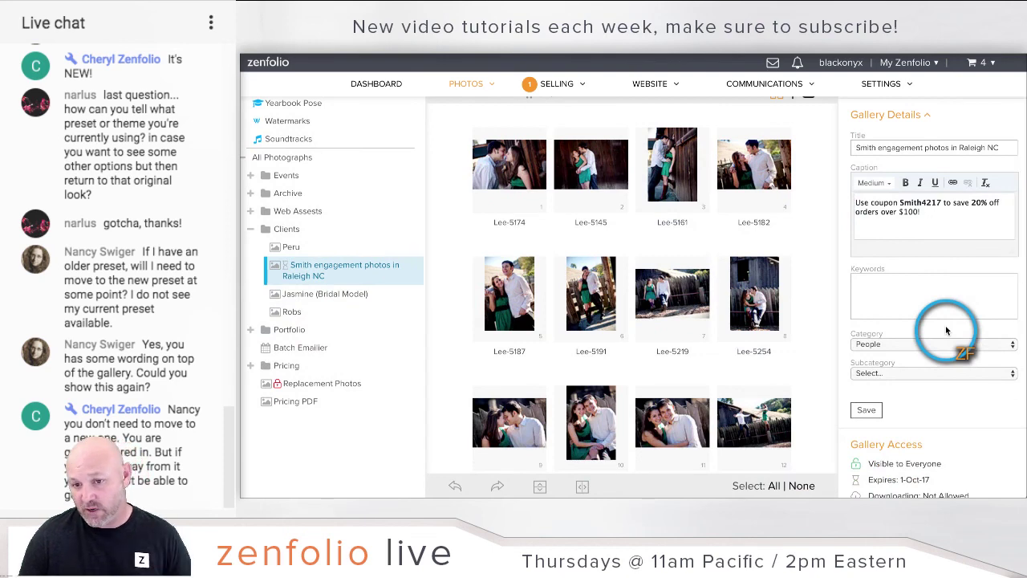
scroll(945, 329, "up", 1)
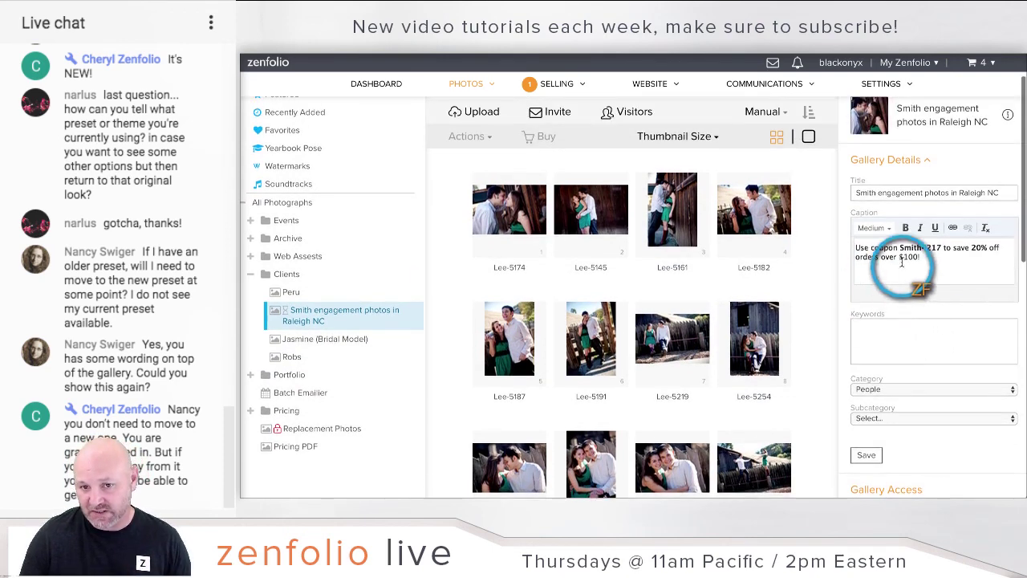
scroll(899, 273, "down", 1)
left_click(866, 408)
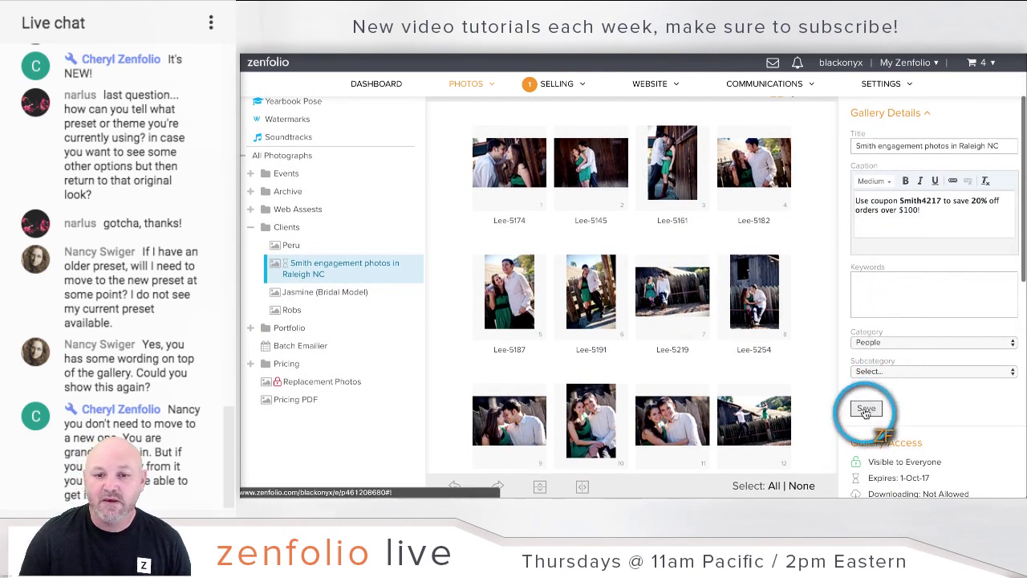
scroll(776, 318, "up", 1)
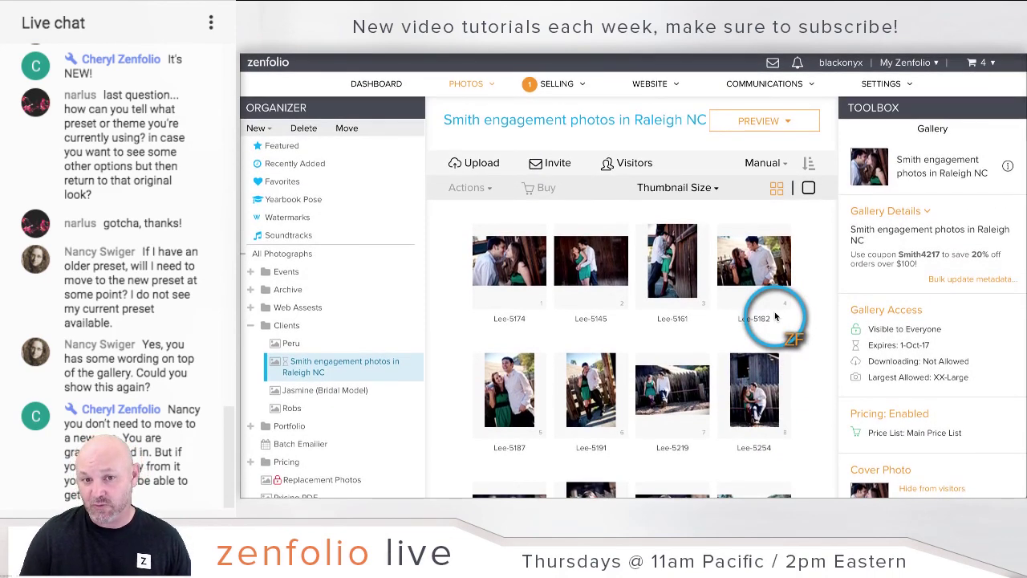
Open the engagement gallery in the customizer, check its first photo's shop view, and return to the enlarged thumbnail page to examine the caption.
mouse_move(759, 131)
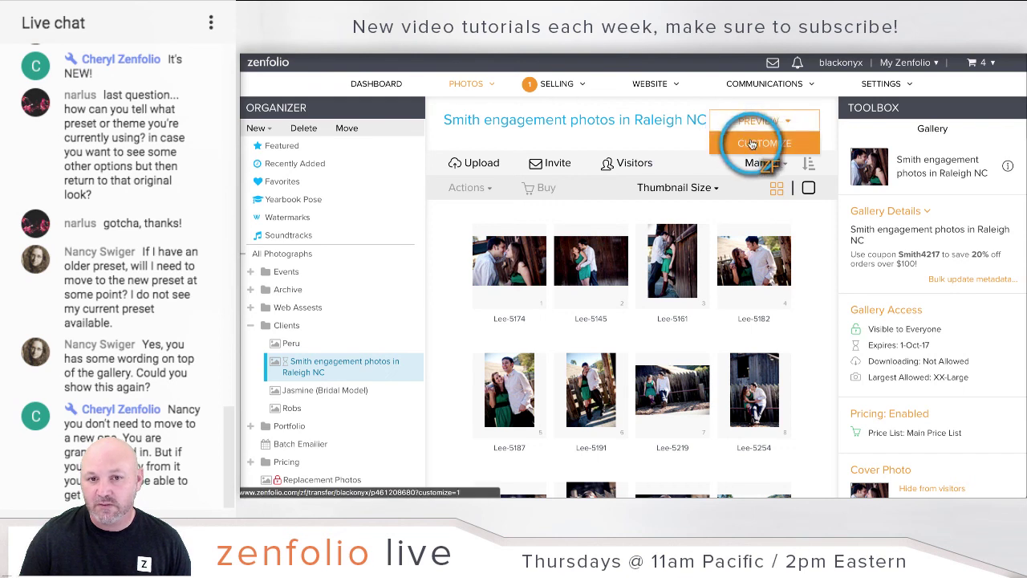
left_click(752, 144)
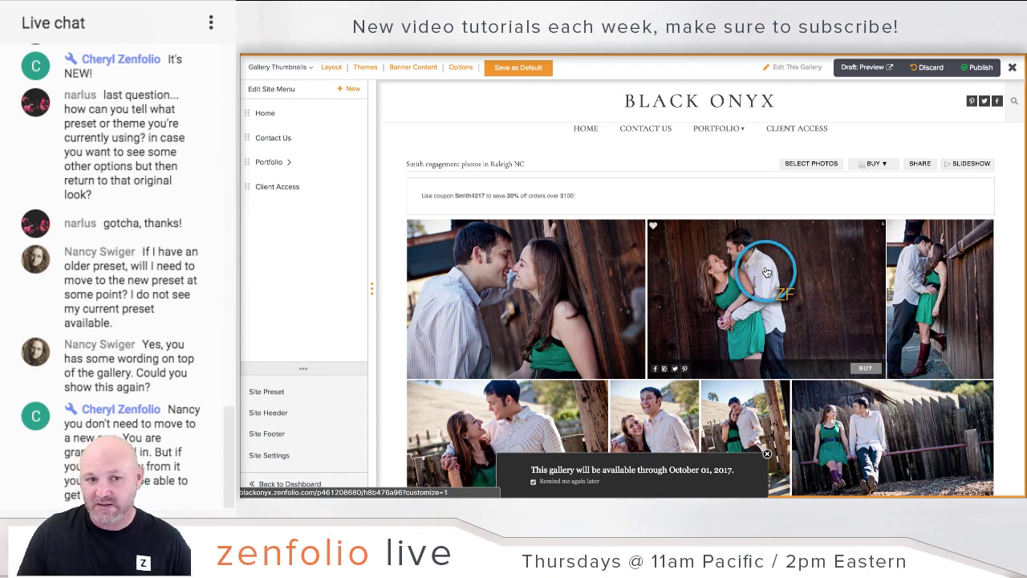
left_click(631, 276)
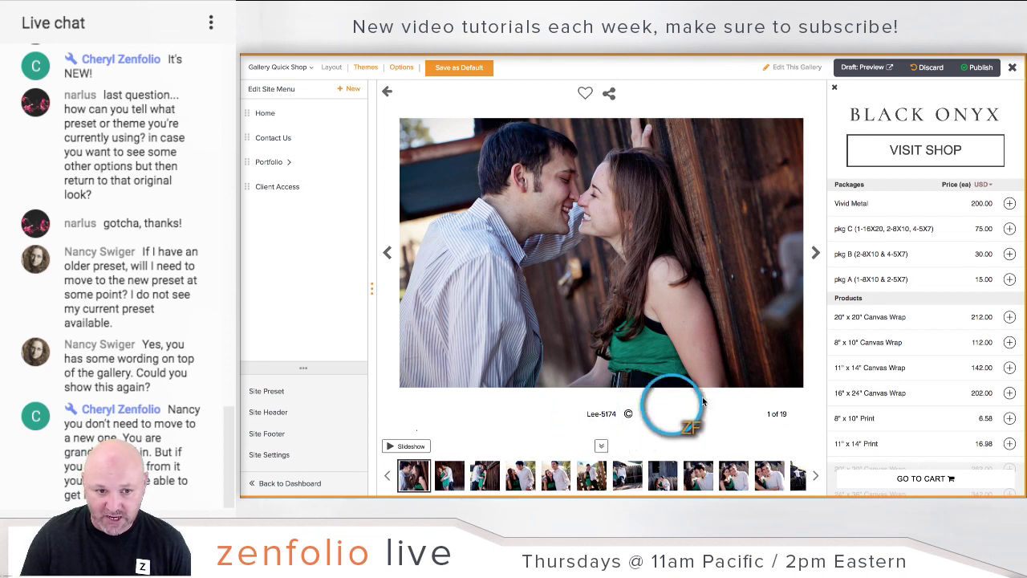
left_click(389, 96)
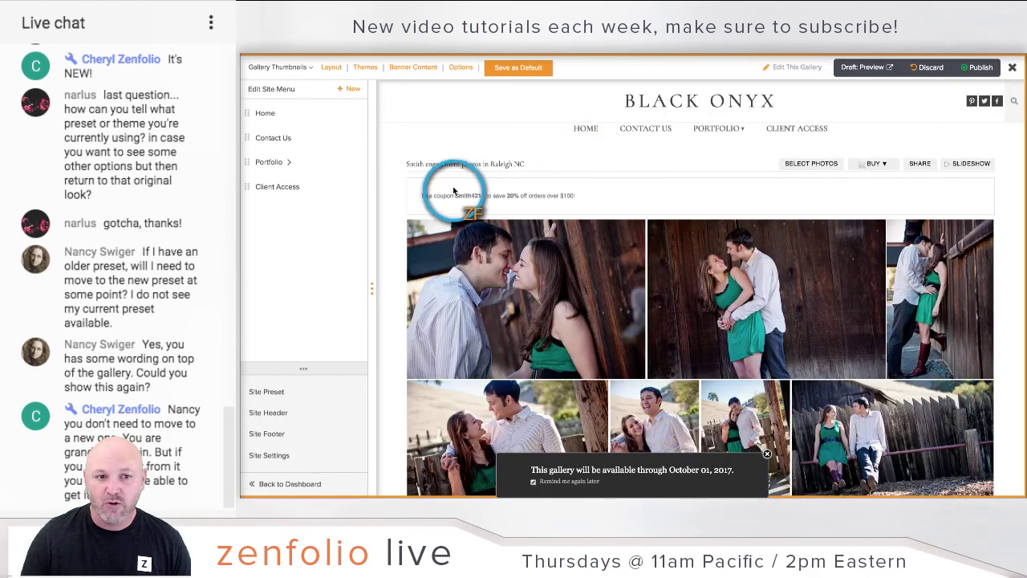
key("ctrl+plus")
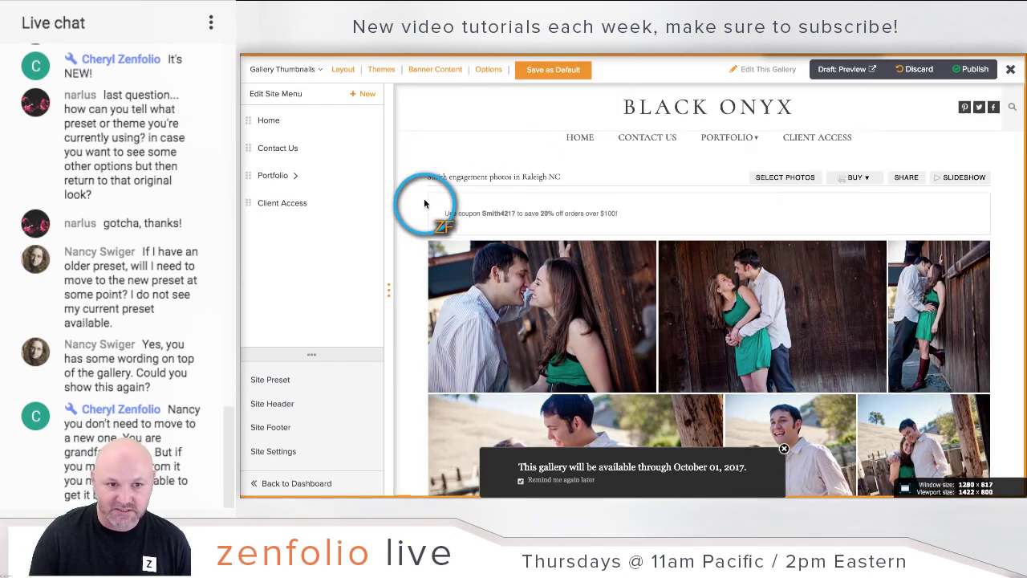
Enlarge the engagement gallery page to examine the coupon caption above the thumbnails, and restore the normal page size.
key("ctrl+plus")
key("ctrl+plus")
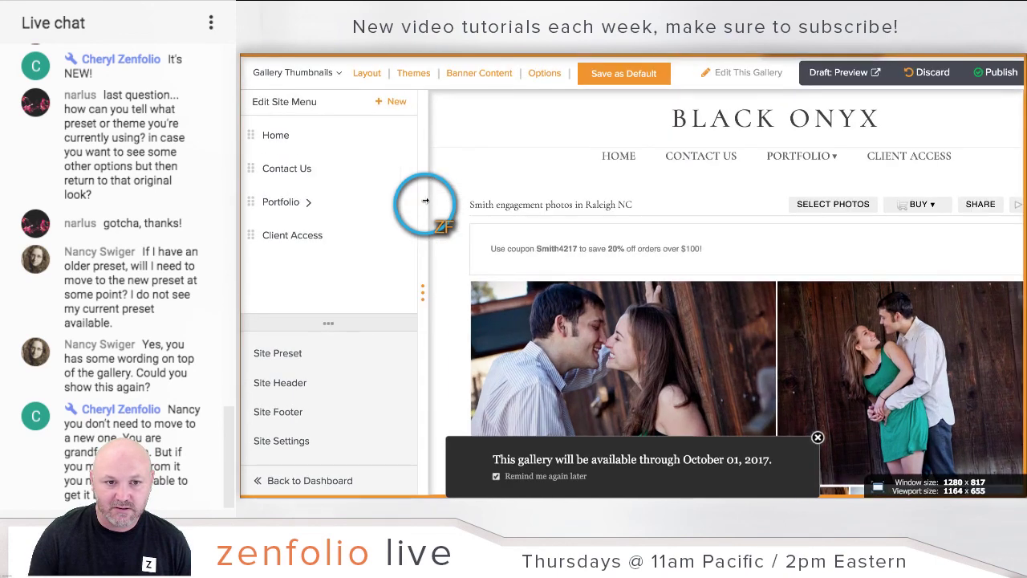
key("ctrl+plus")
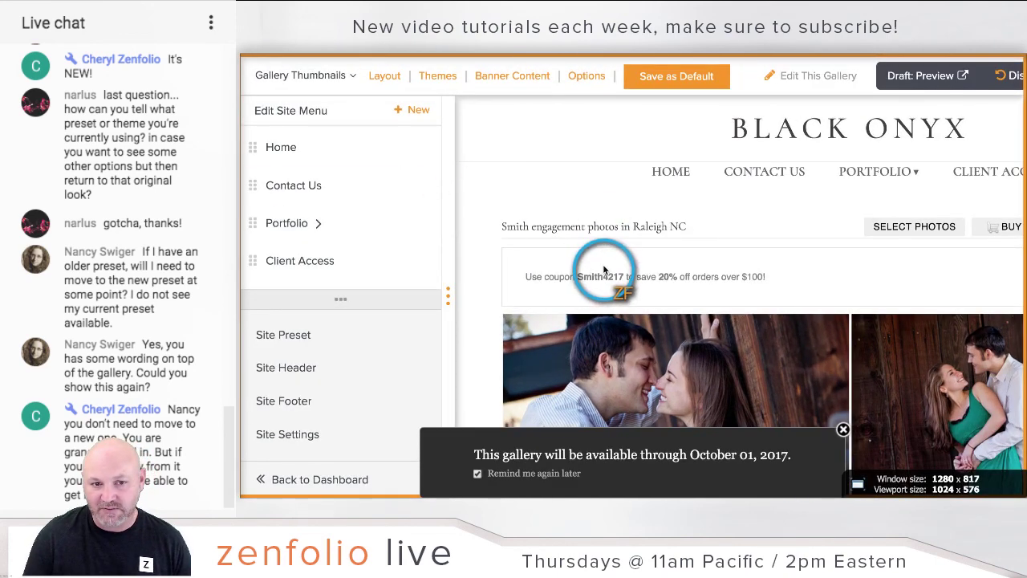
key("ctrl+minus")
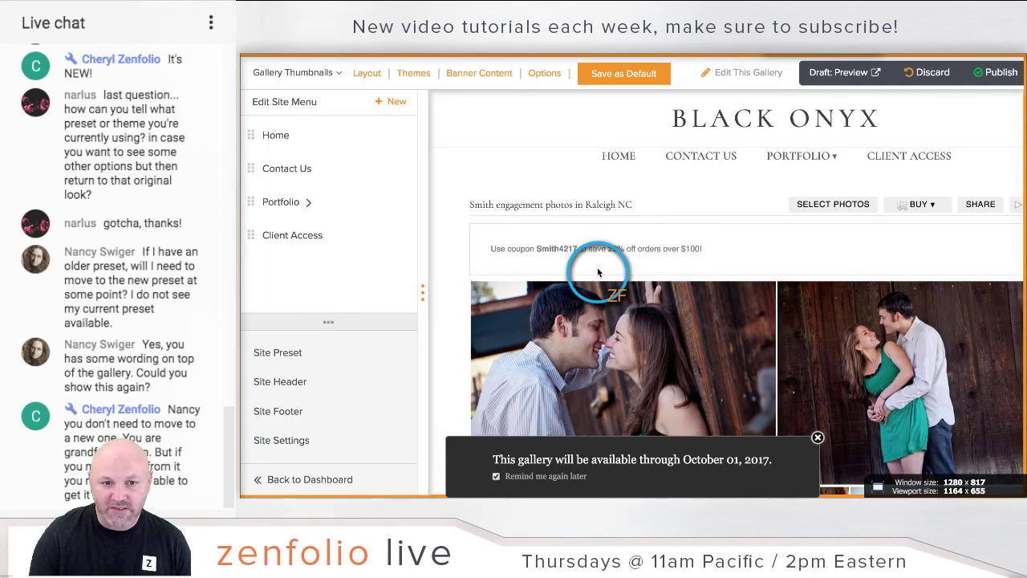
key("ctrl+minus")
key("ctrl+minus")
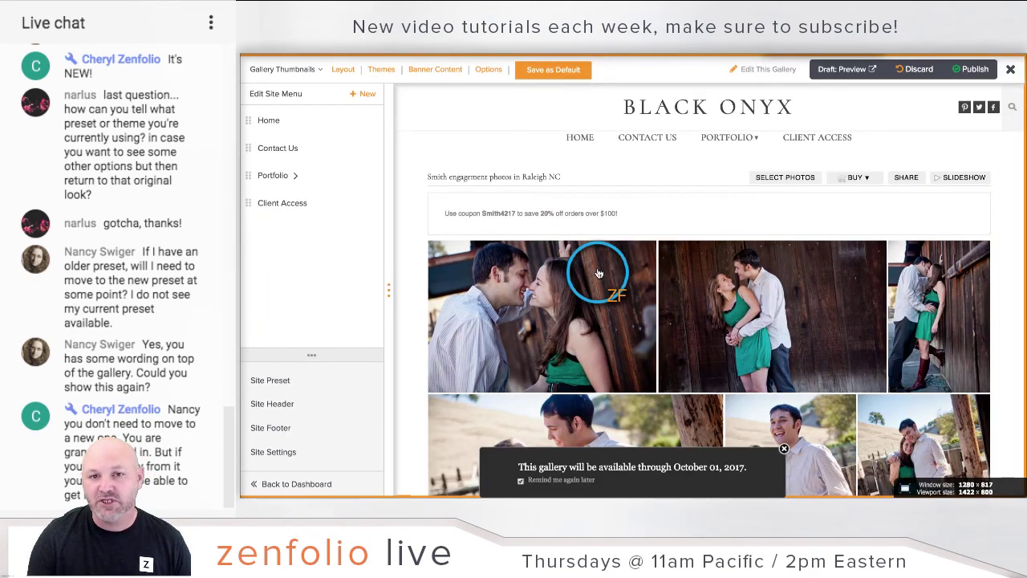
key("ctrl+minus")
key("ctrl+plus")
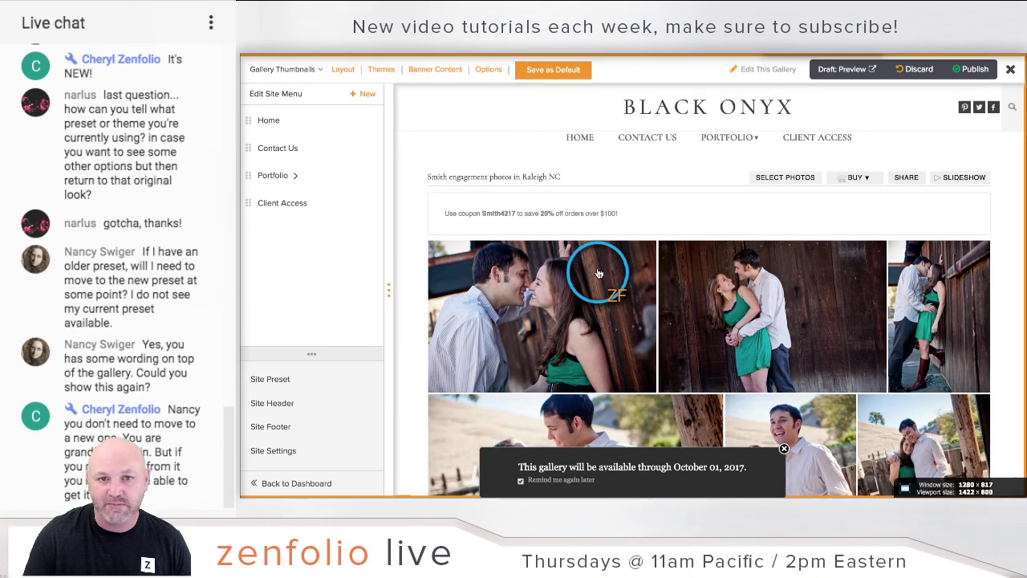
Set the gallery page's caption alignment to Center in the page element options and apply it.
left_click(487, 70)
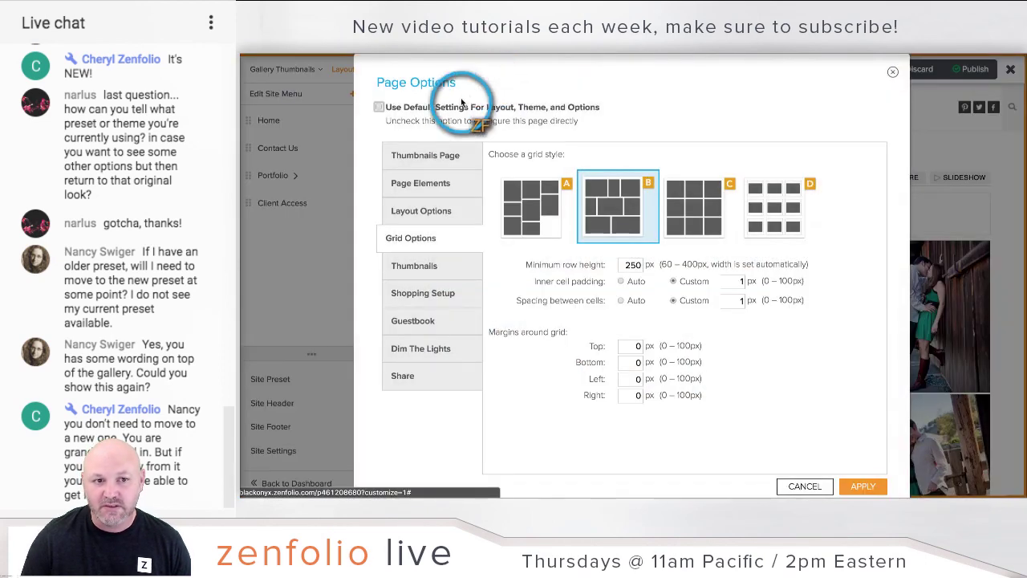
left_click(417, 183)
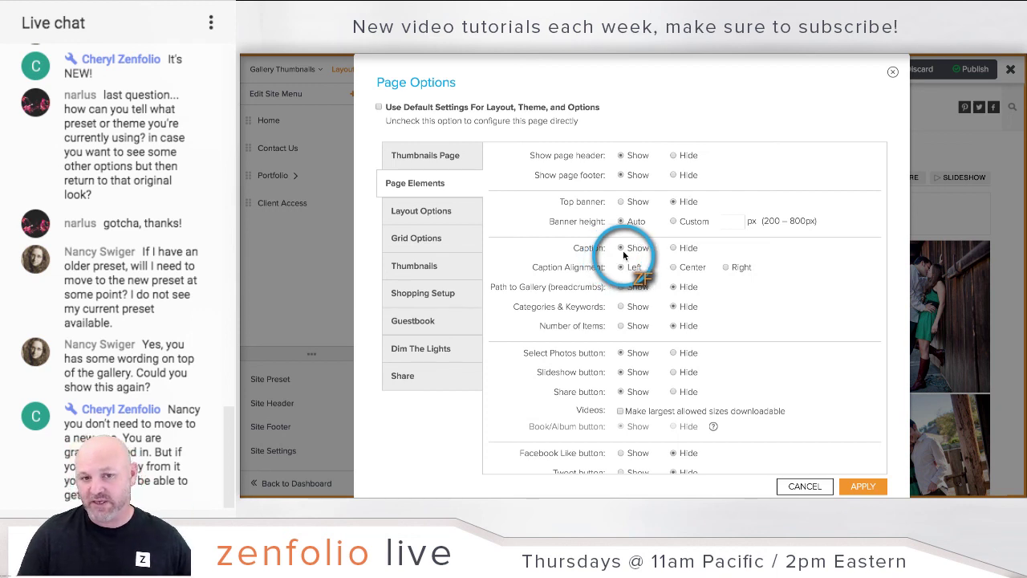
left_click(673, 268)
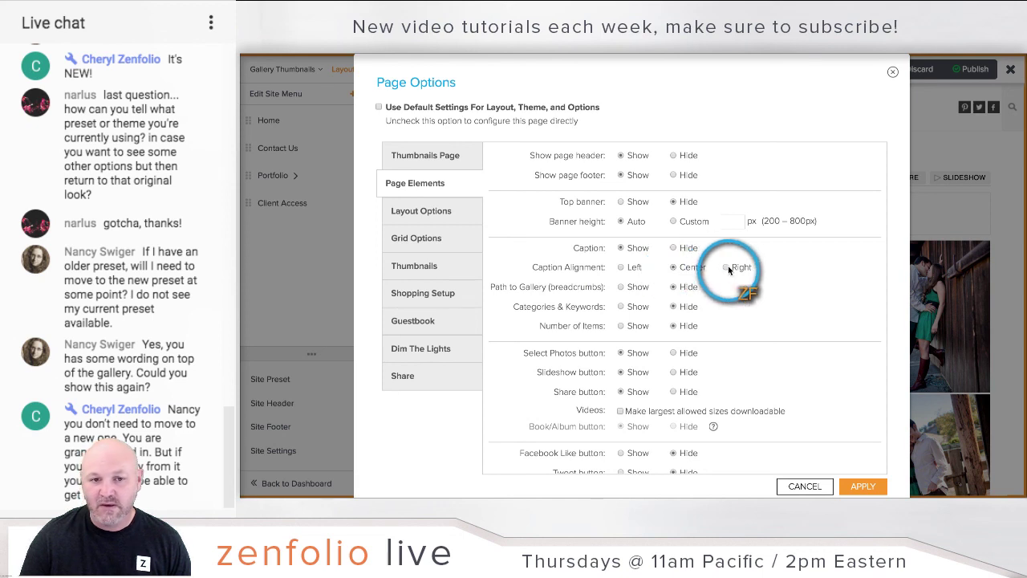
left_click(862, 485)
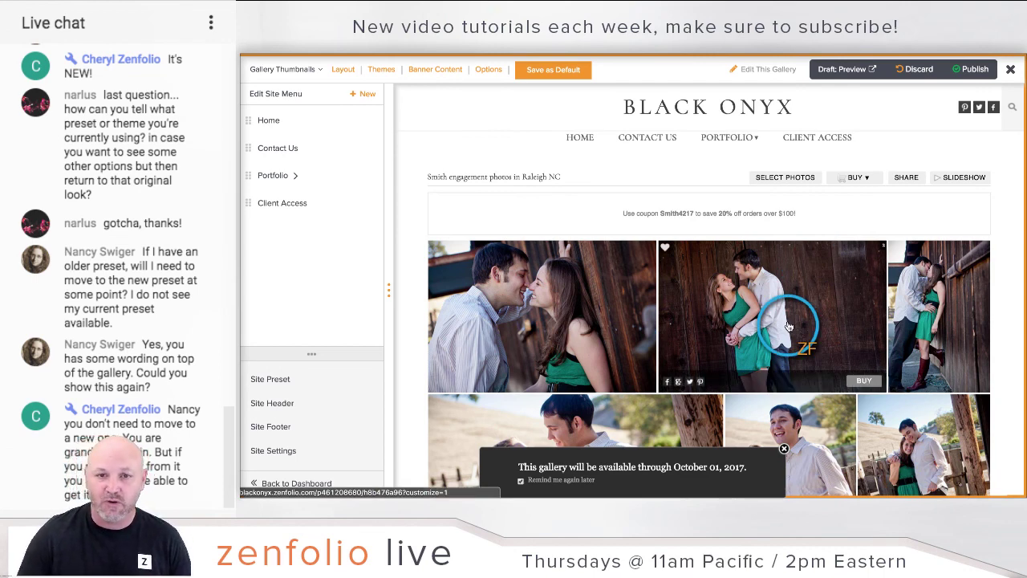
Save the gallery page's settings as the default for gallery pages and publish the website changes.
left_click(553, 70)
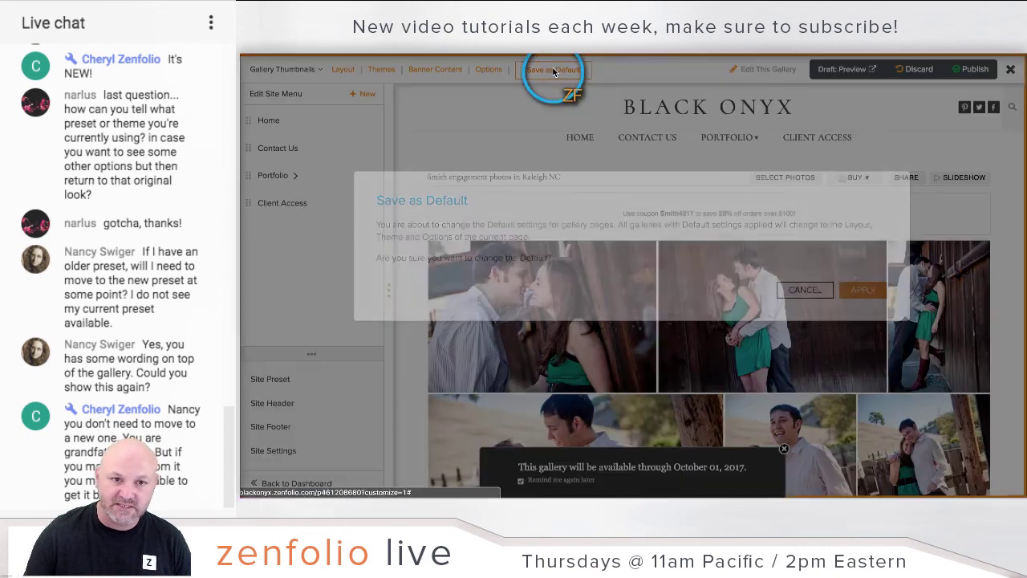
left_click(862, 290)
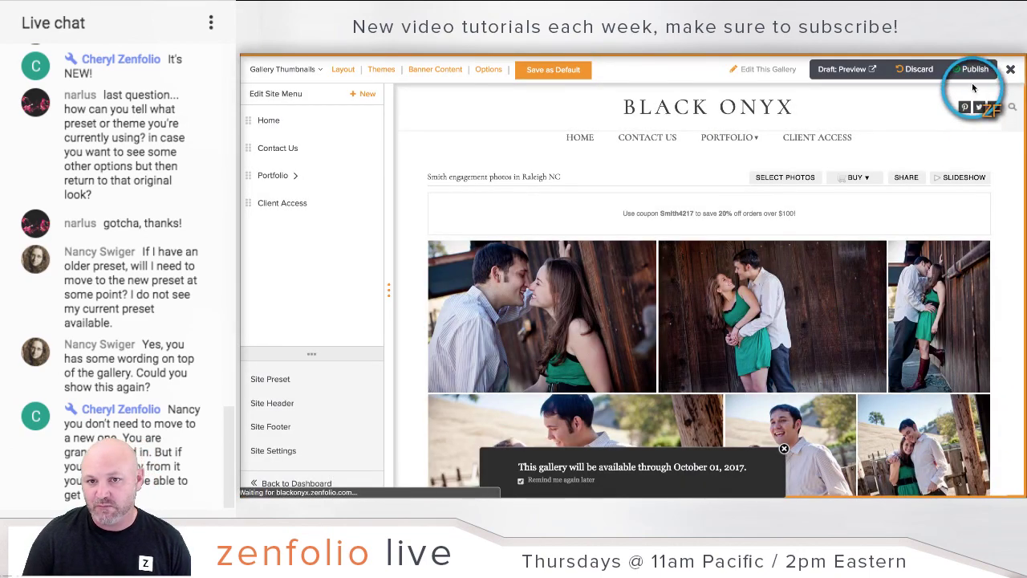
left_click(971, 77)
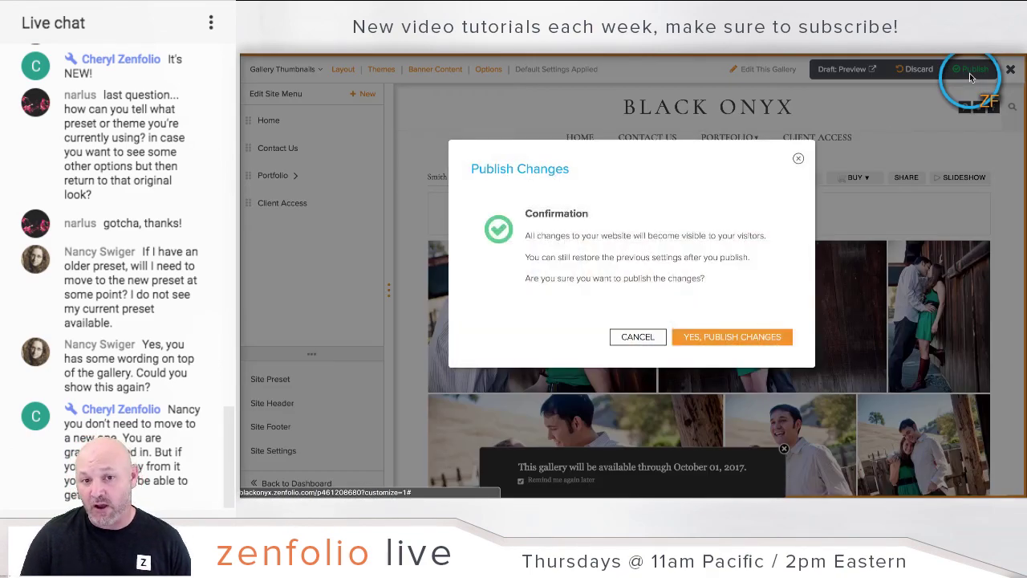
left_click(746, 344)
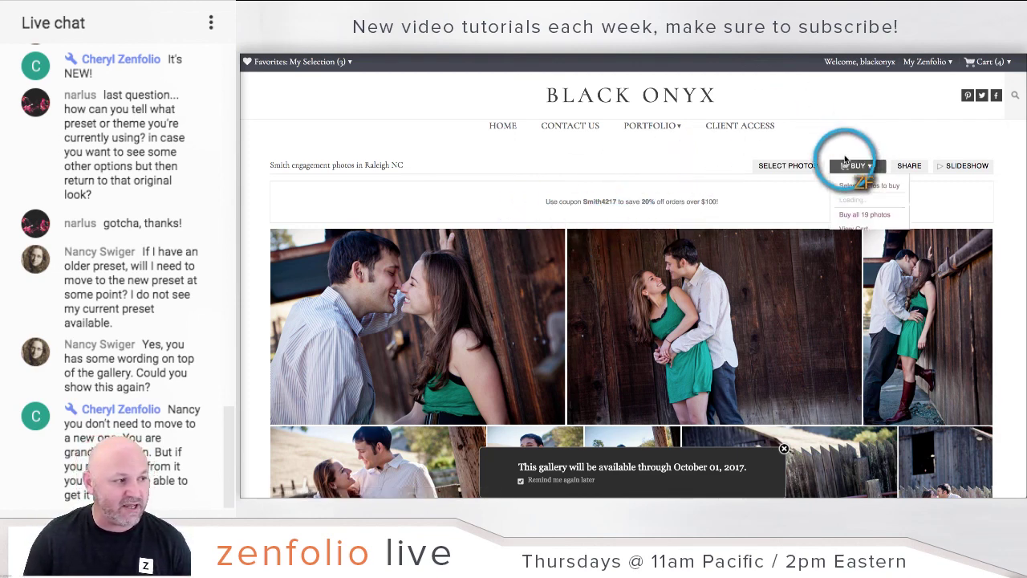
Return to the dashboard, reopen the website customizer from the photos area, and show the Client Access page.
left_click(830, 62)
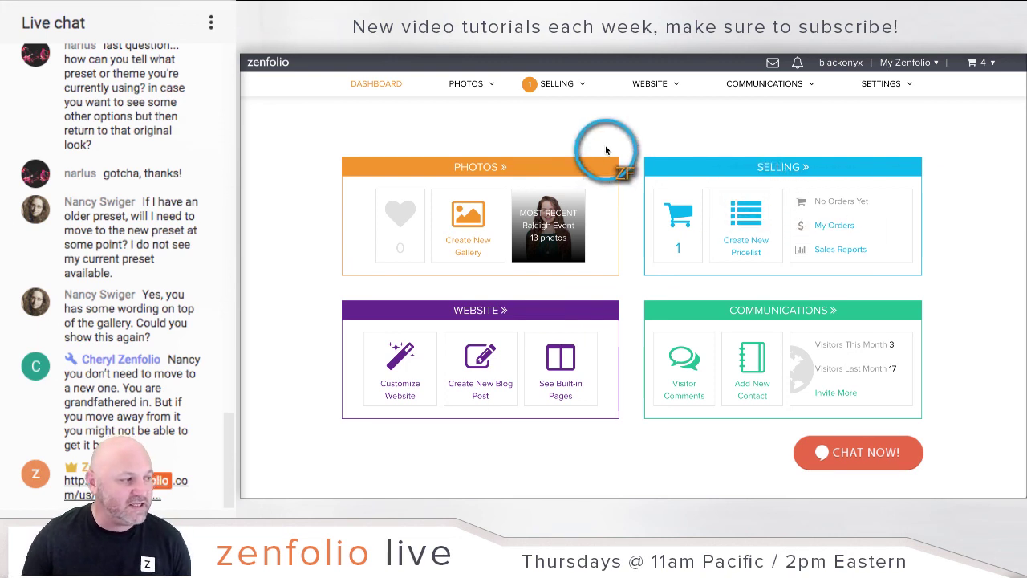
left_click(490, 168)
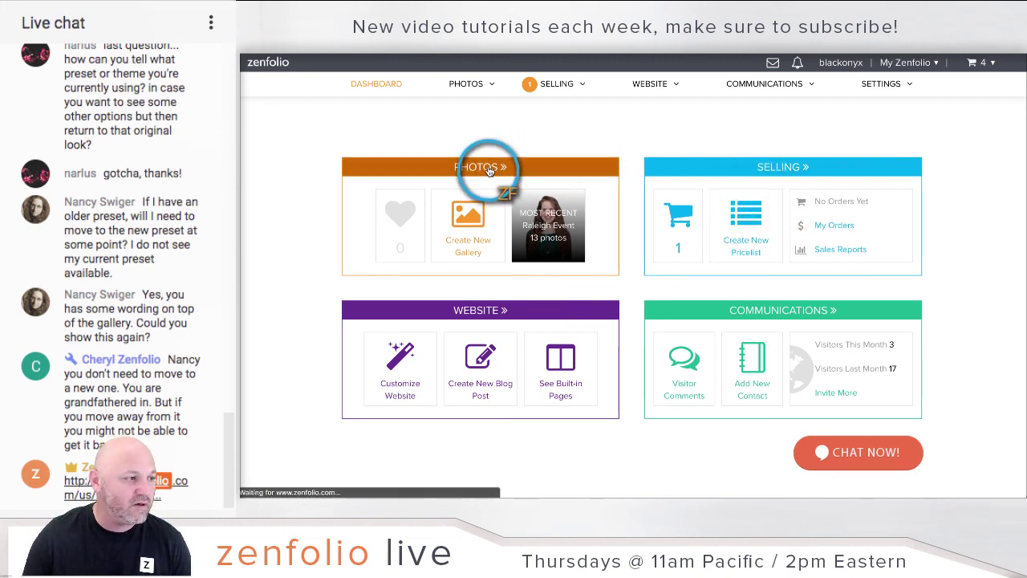
left_click(927, 69)
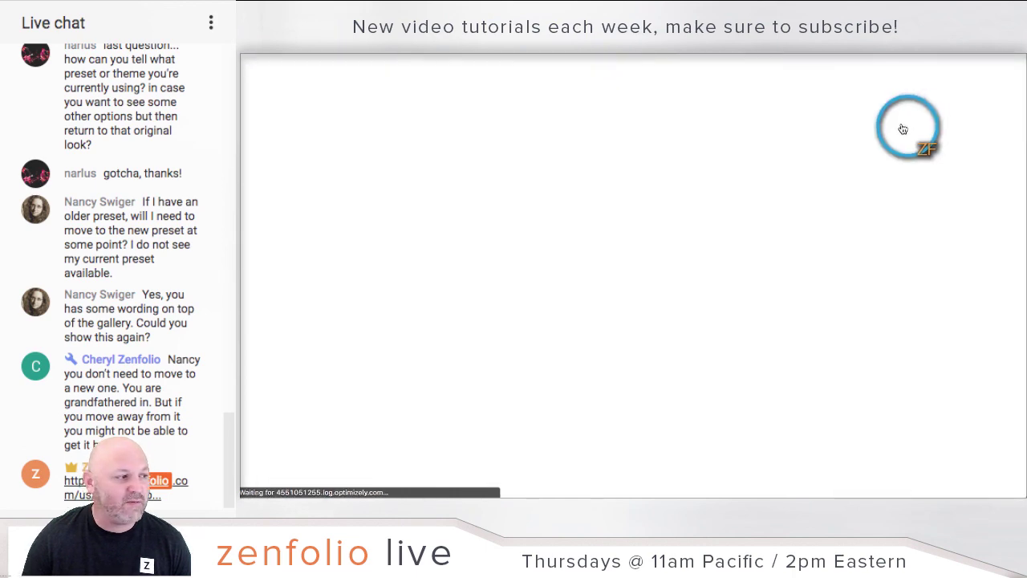
mouse_move(762, 181)
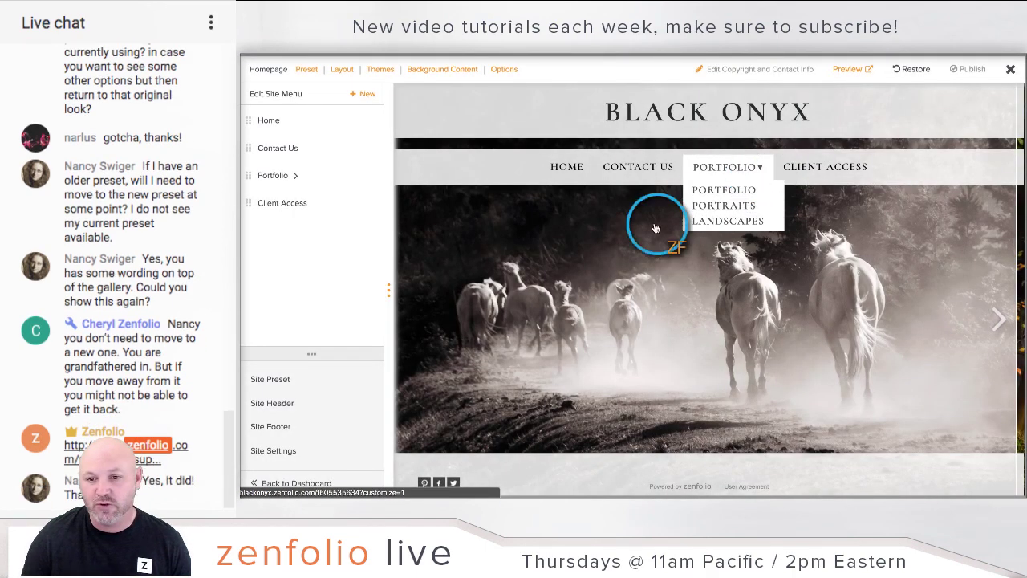
left_click(287, 206)
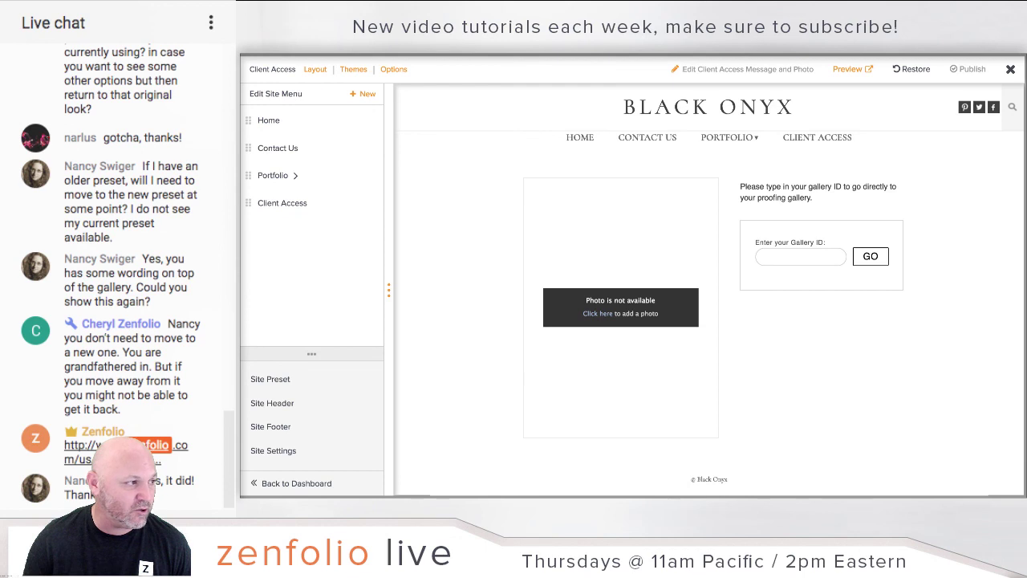
Open the Client Access page's themes link in a new tab, and open the Rosenvelt theme in the Theme Designer.
right_click(355, 70)
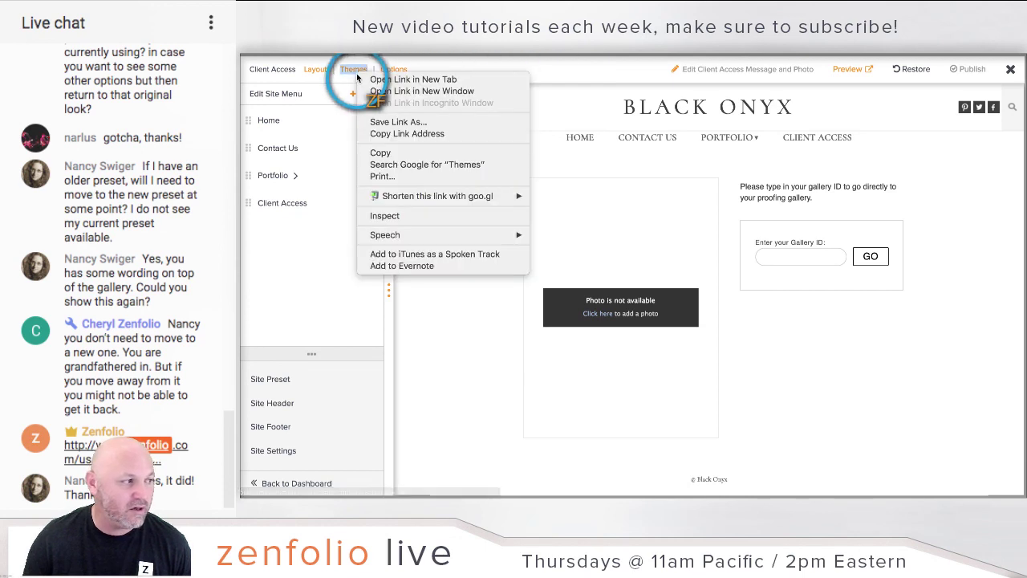
left_click(386, 80)
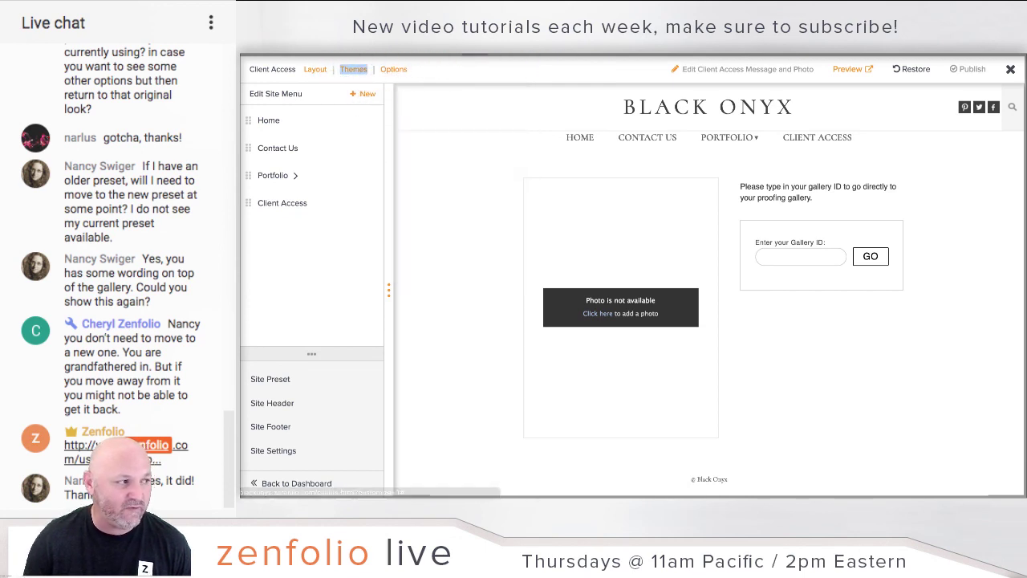
left_click(496, 48)
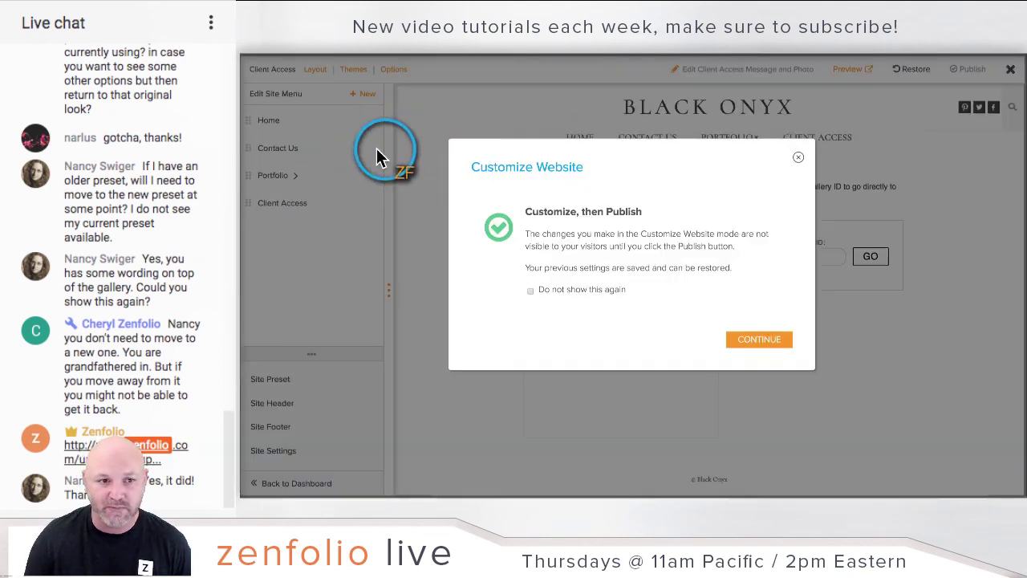
left_click(760, 342)
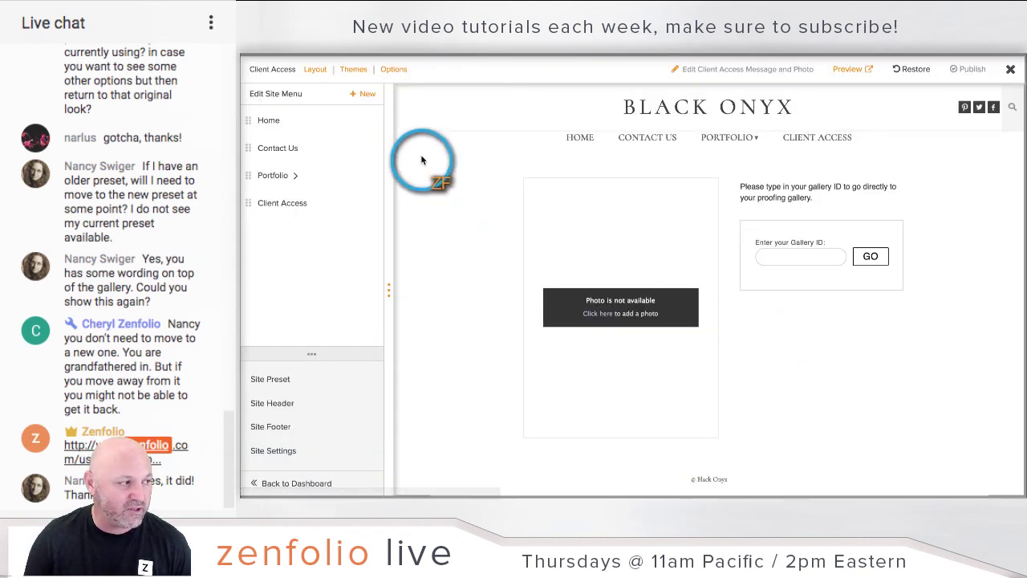
left_click(354, 69)
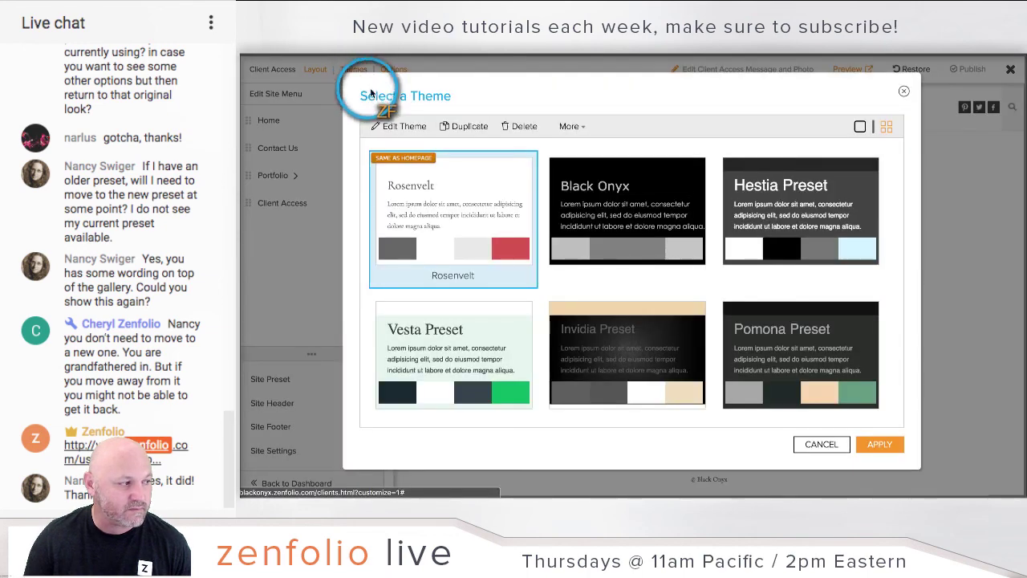
mouse_move(451, 192)
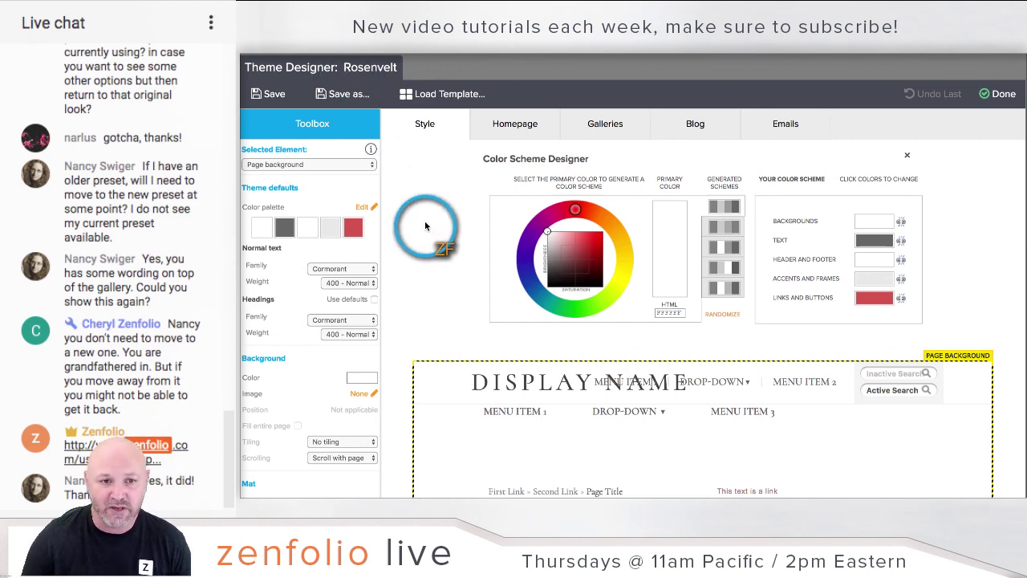
Review the image upload option and built-in designs, and set the theme's page background image to Yellow Damask.
scroll(425, 226, "down", 3)
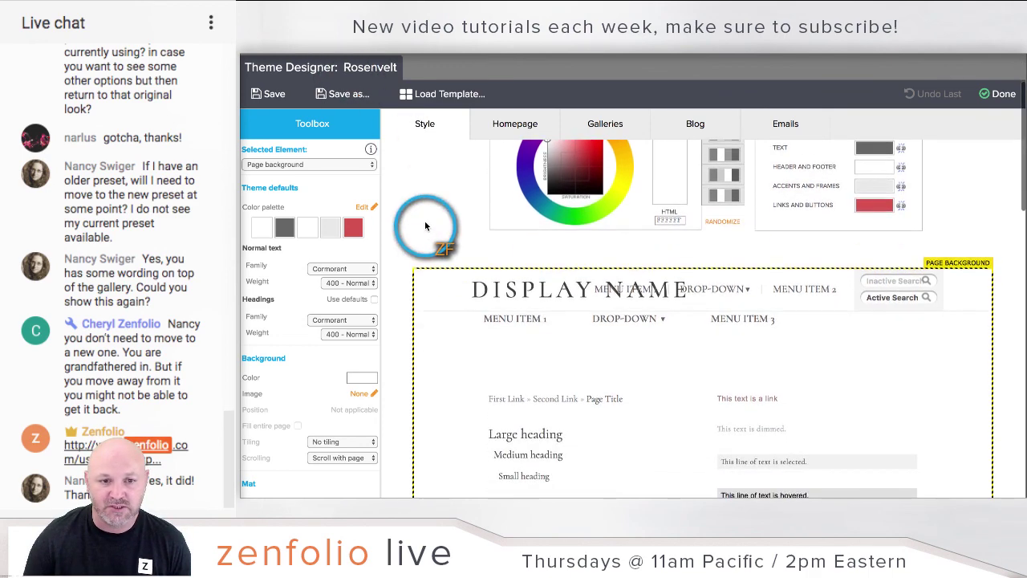
scroll(425, 221, "down", 3)
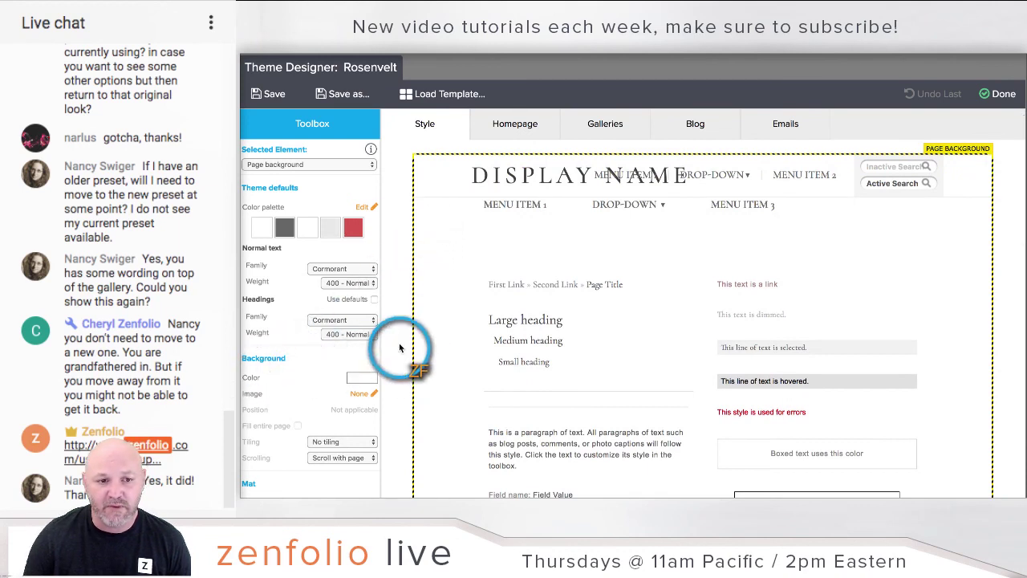
scroll(280, 361, "down", 4)
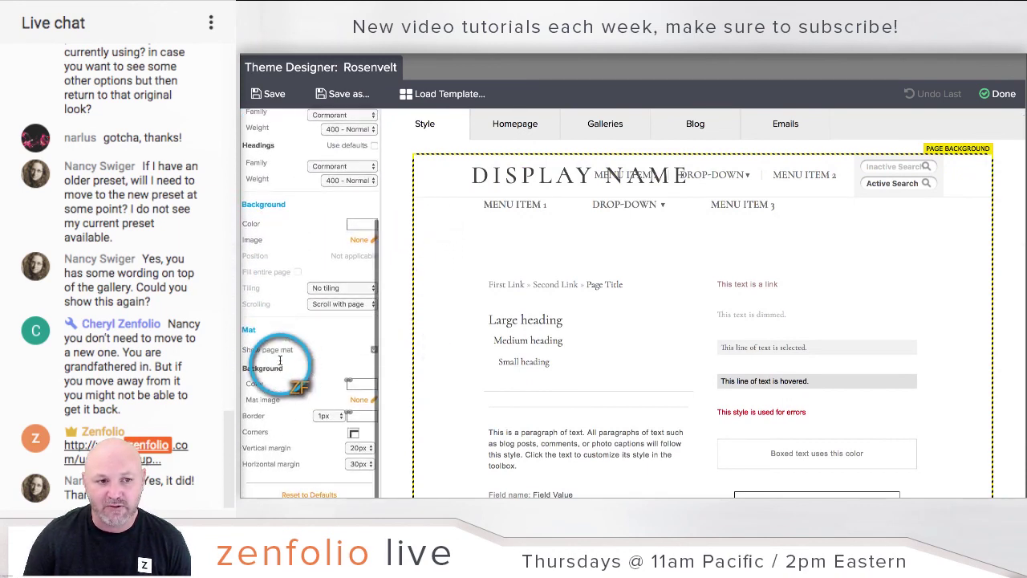
left_click(361, 245)
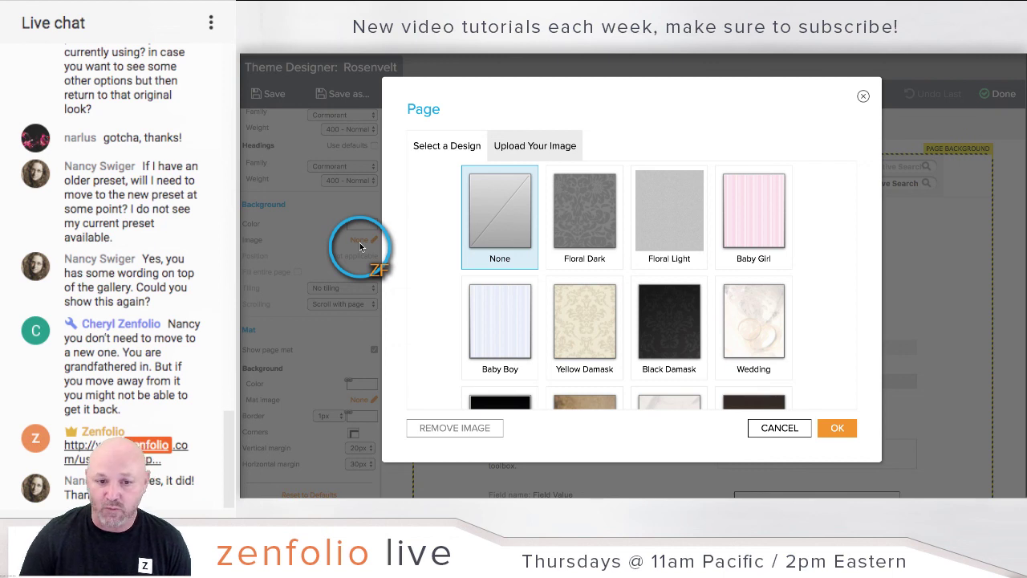
left_click(526, 146)
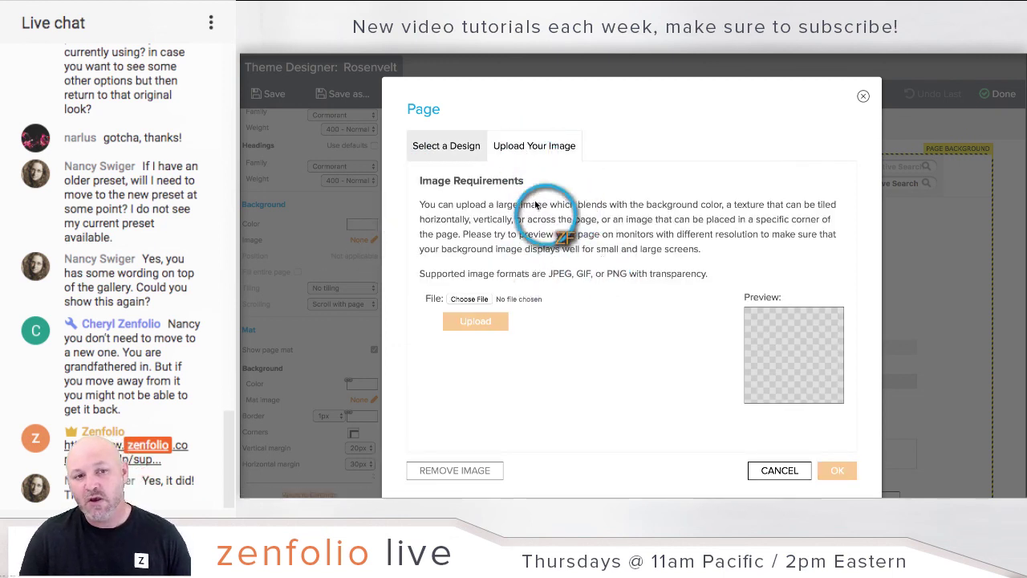
left_click(456, 141)
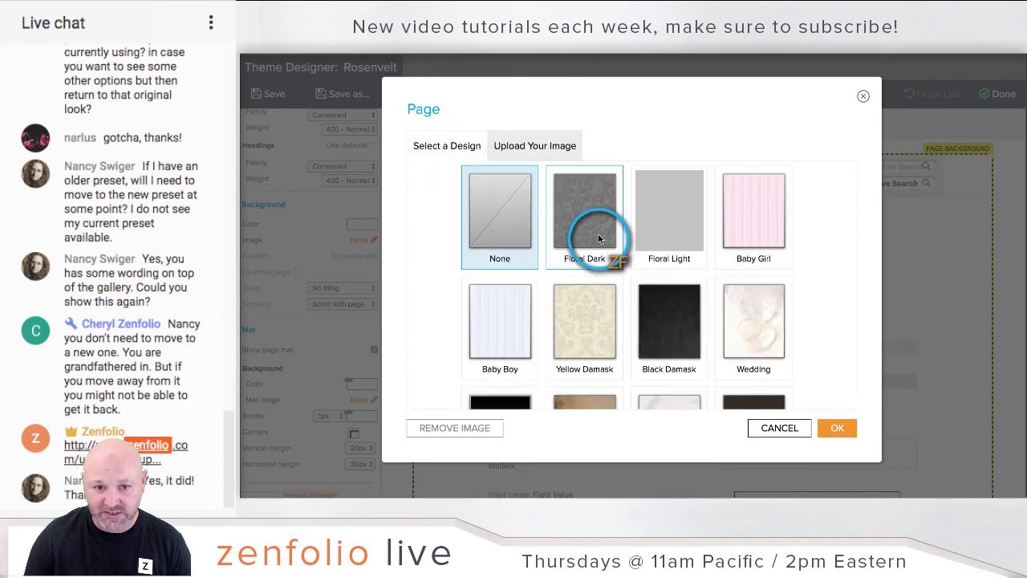
scroll(598, 237, "down", 3)
scroll(598, 236, "up", 3)
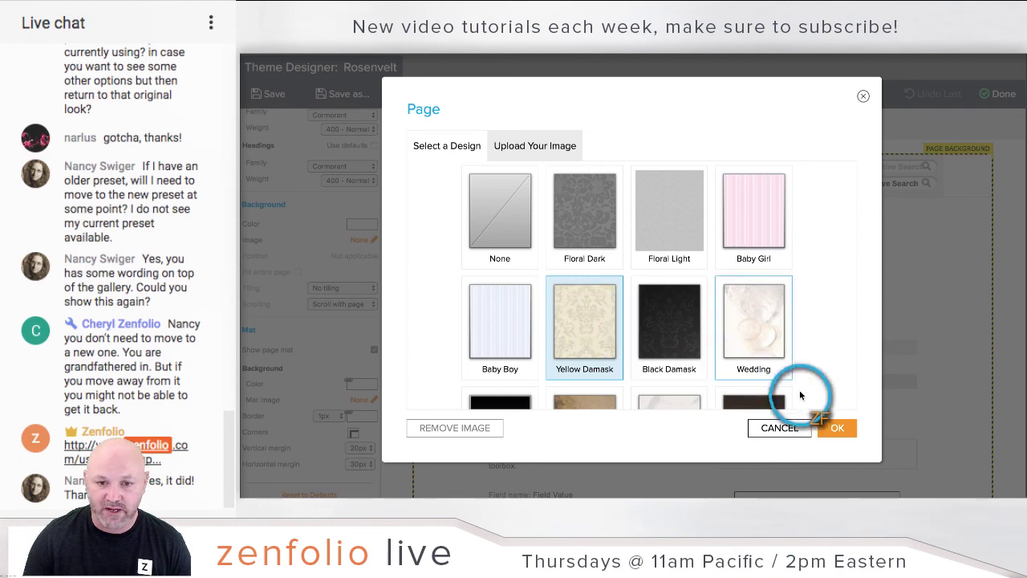
left_click(835, 428)
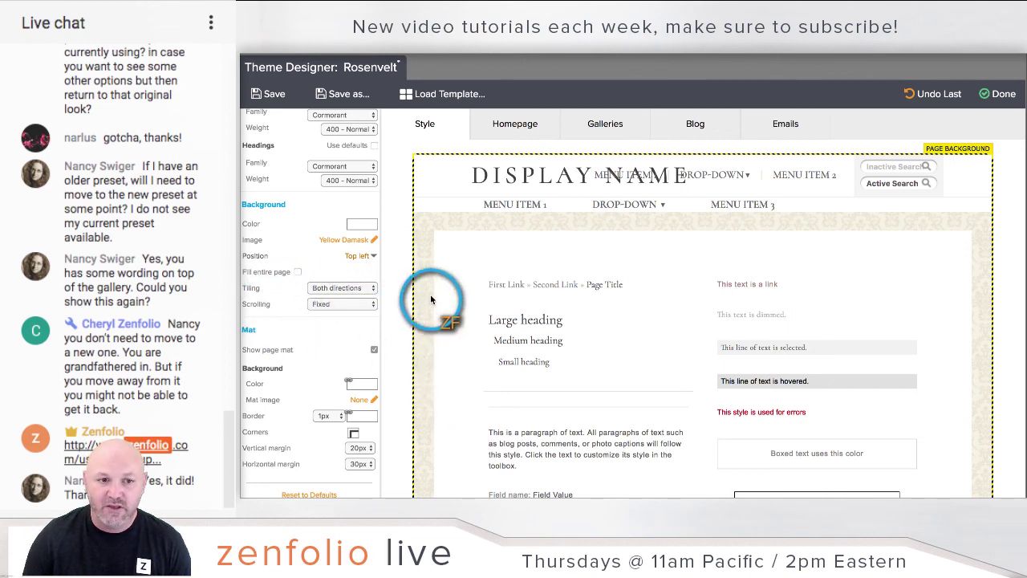
Check the background in the style preview and save the edited theme as a new theme named custom bg image.
scroll(431, 299, "down", 3)
scroll(431, 299, "up", 1)
scroll(431, 299, "up", 1)
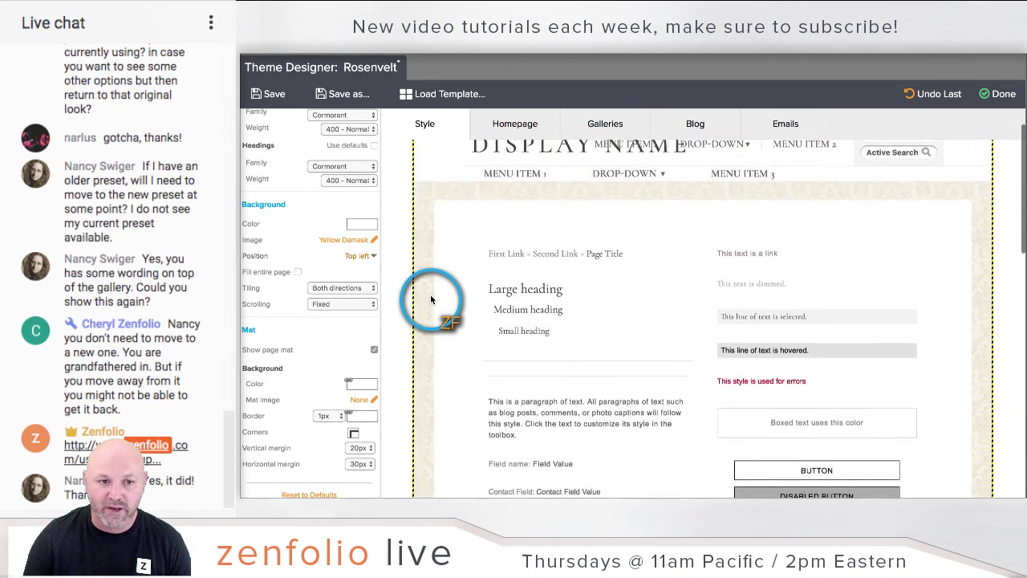
scroll(431, 299, "down", 1)
scroll(431, 300, "up", 1)
scroll(431, 299, "up", 1)
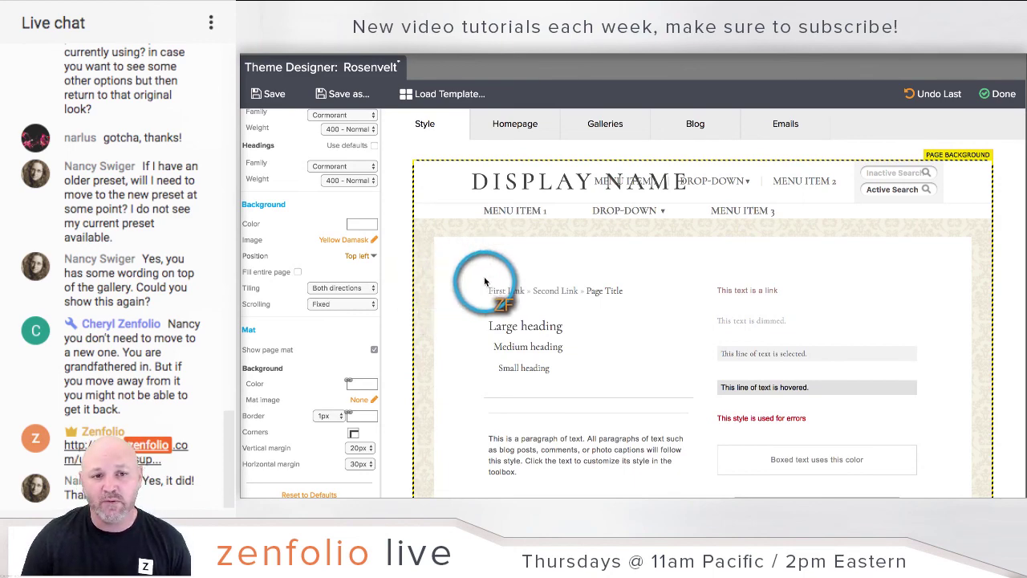
left_click(345, 98)
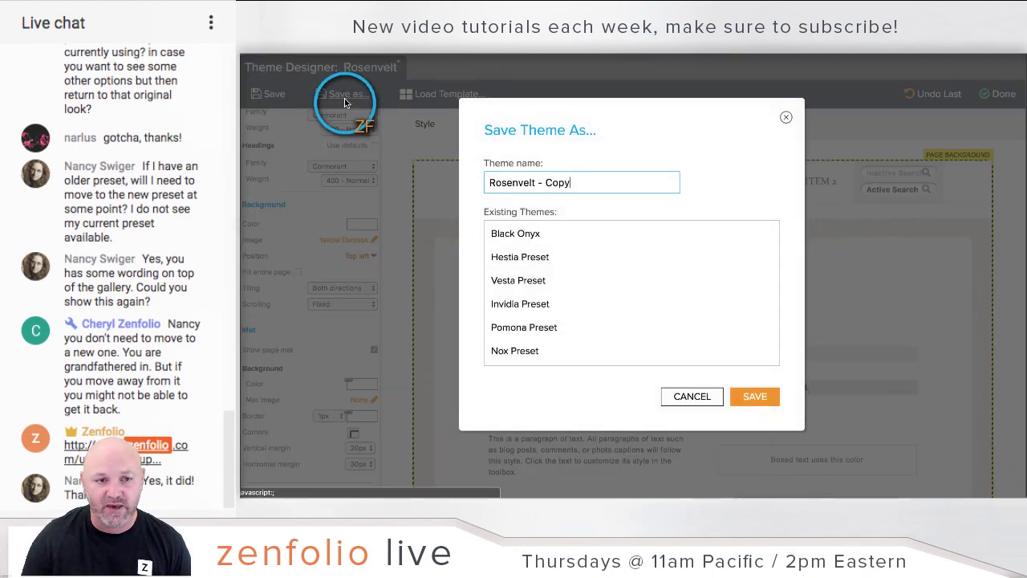
key("ctrl+a")
key("BackSpace")
type("c")
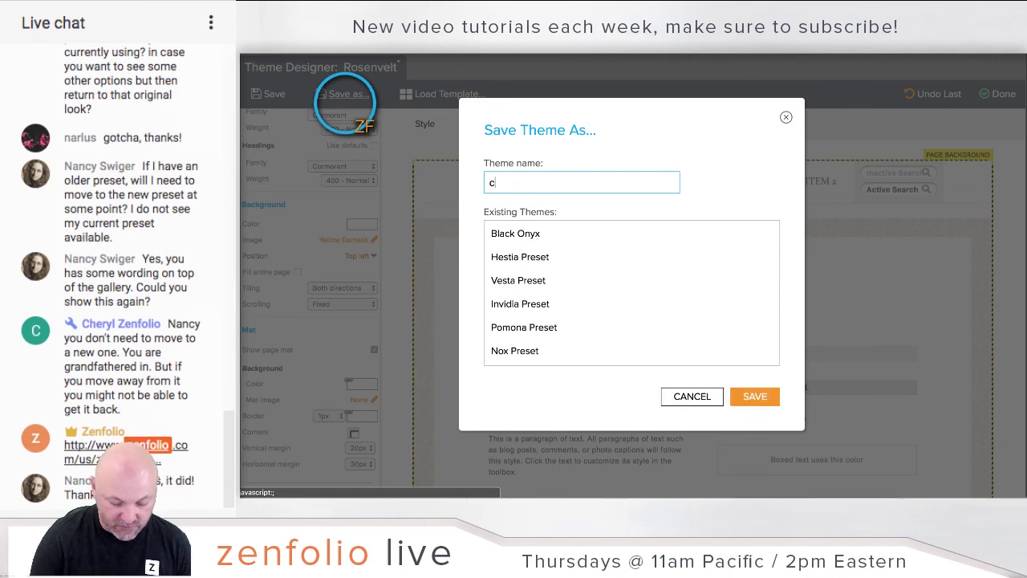
type("ustom bg image")
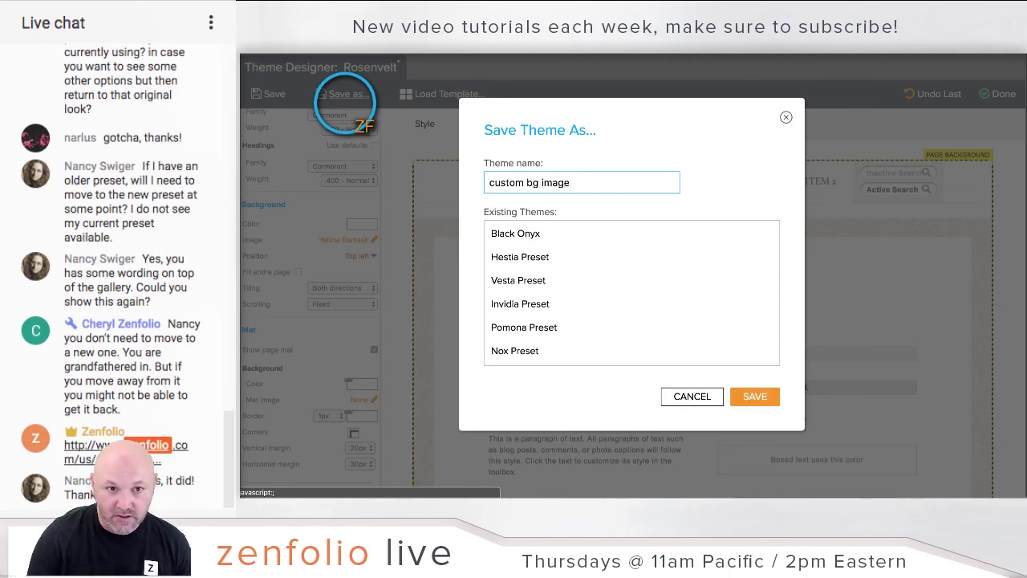
key("Return")
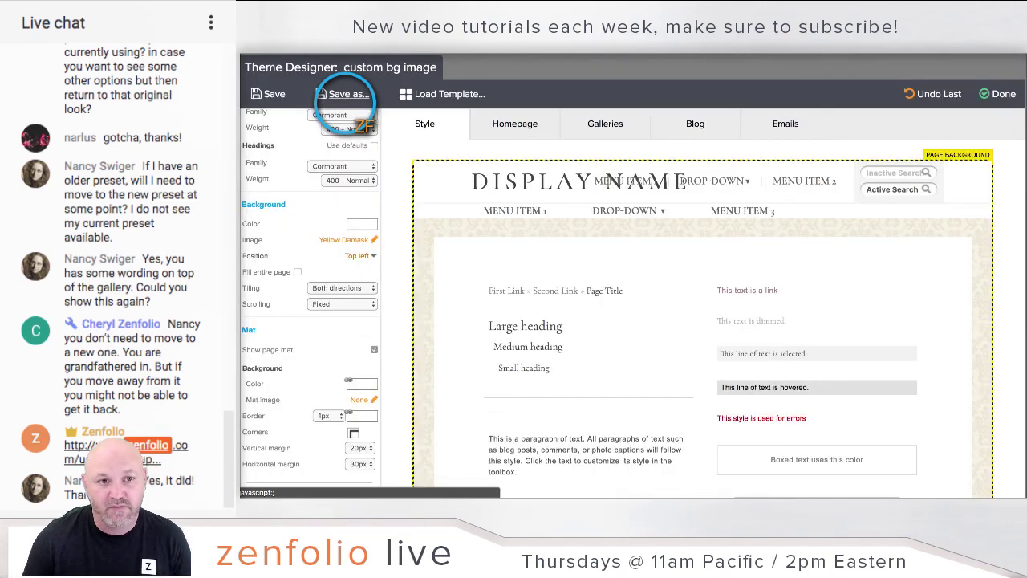
Switch to the website customizer and apply the custom bg image theme to the Client Access page.
left_click(341, 20)
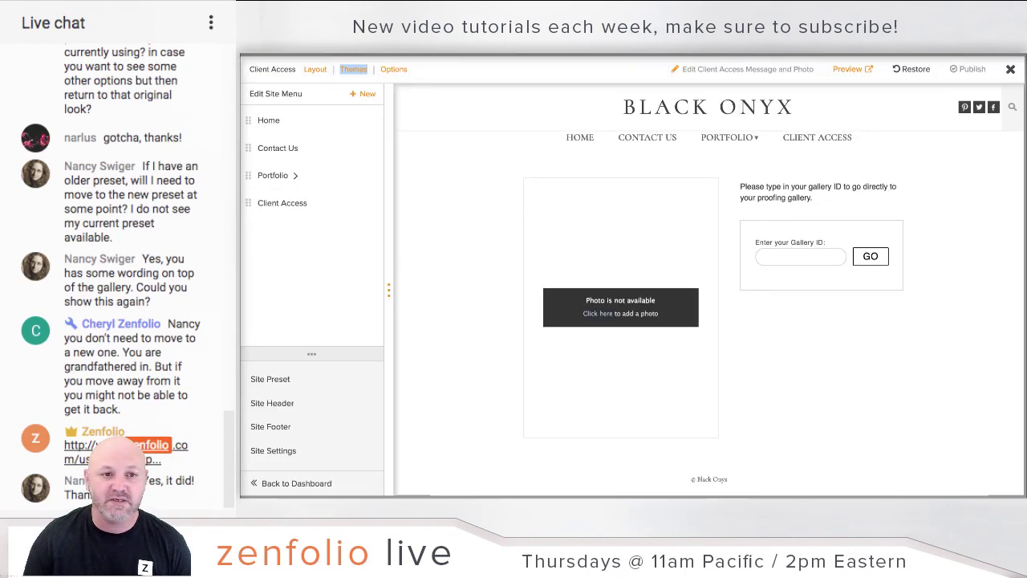
left_click(387, 69)
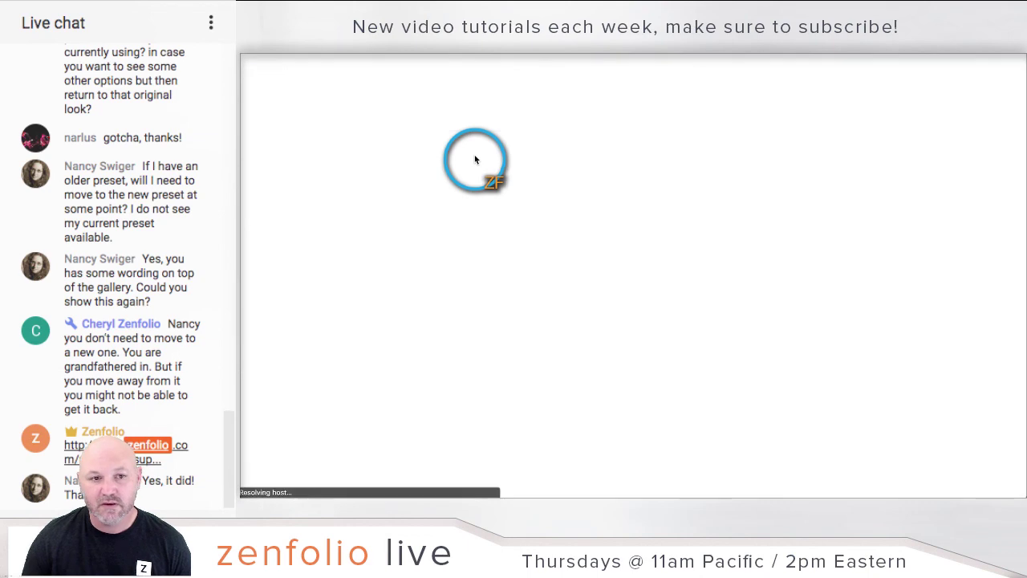
left_click(354, 70)
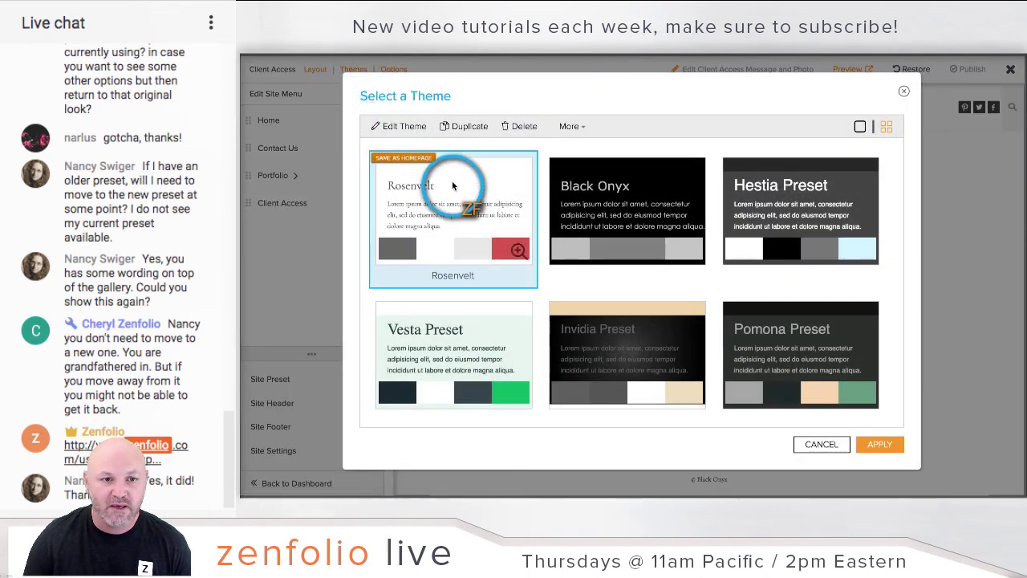
scroll(453, 186, "down", 2)
scroll(452, 187, "down", 5)
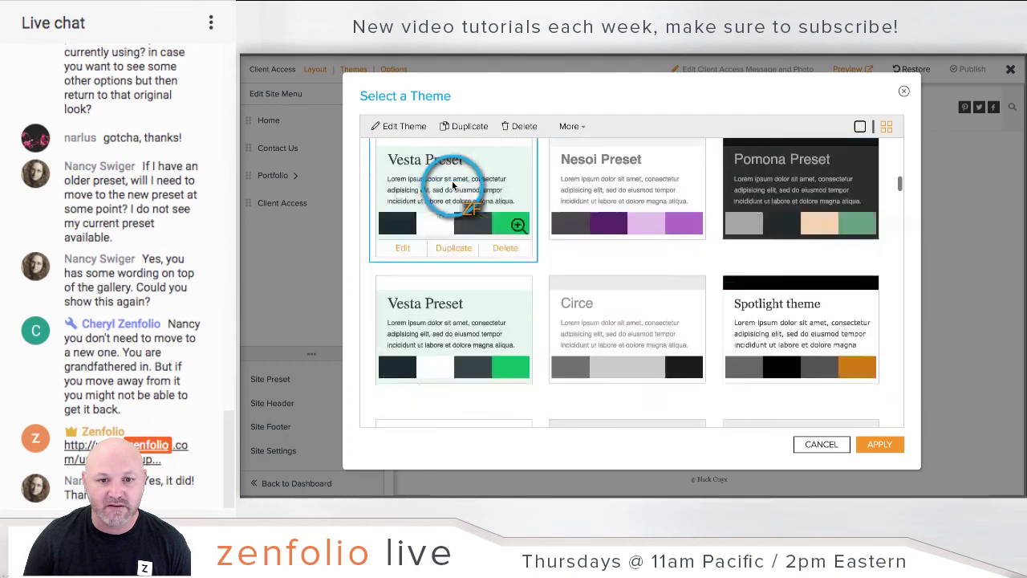
scroll(453, 186, "down", 6)
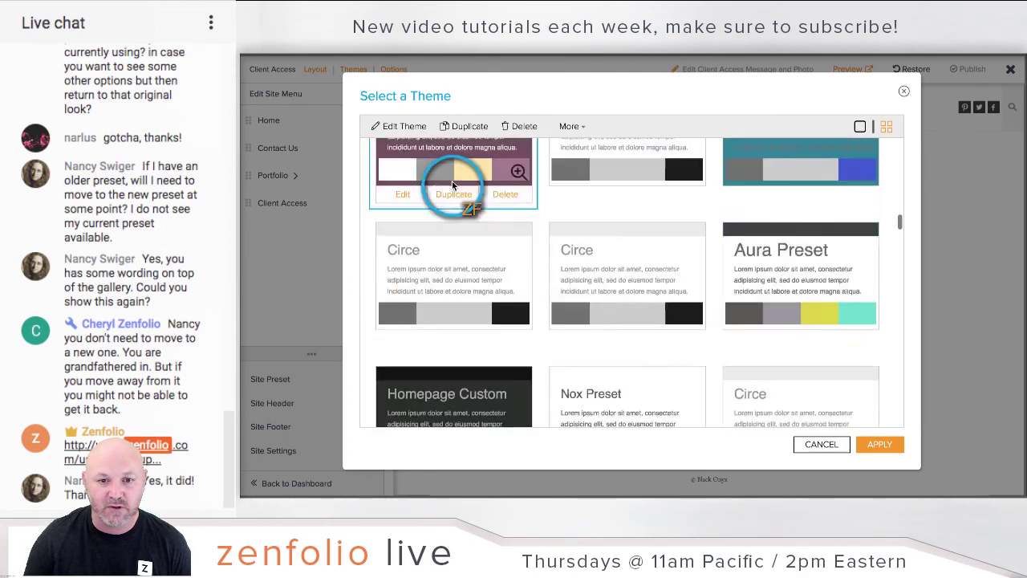
scroll(453, 186, "down", 5)
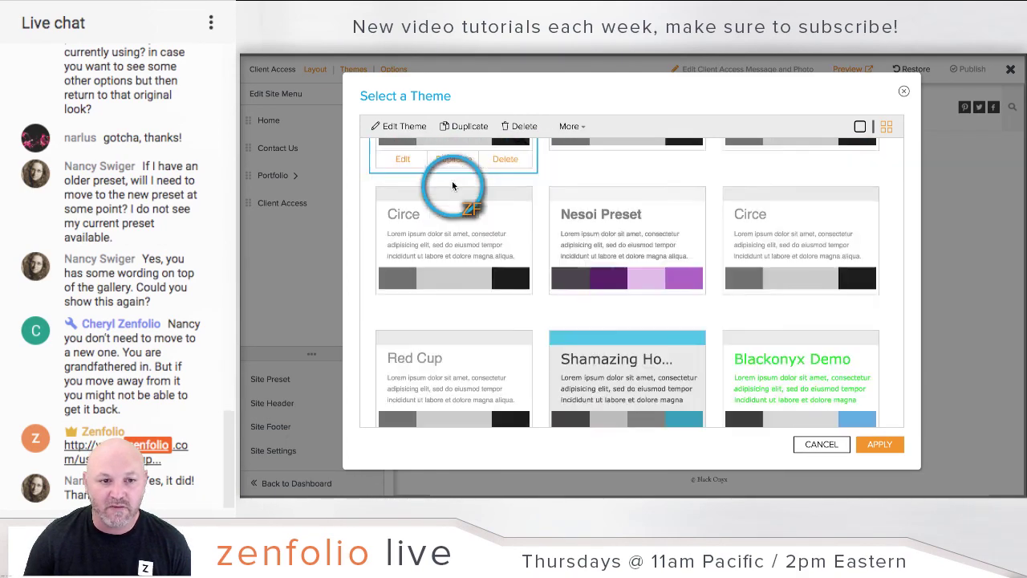
scroll(452, 186, "down", 6)
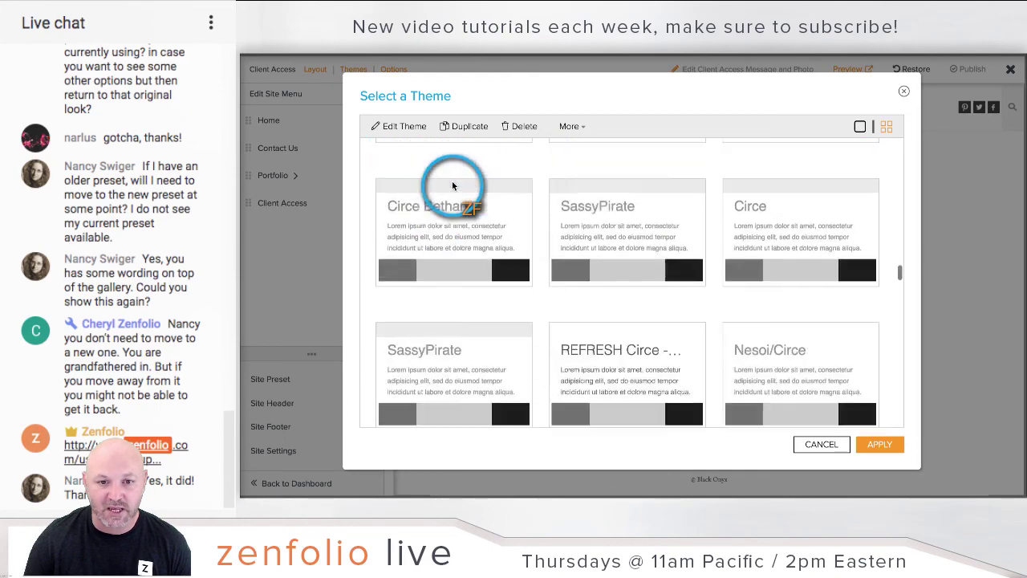
scroll(453, 186, "down", 3)
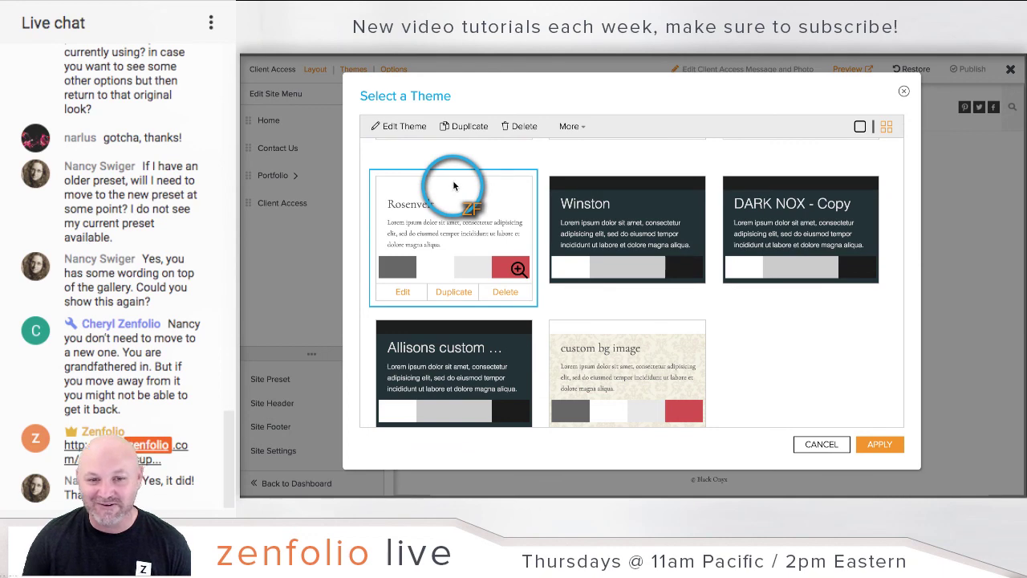
scroll(590, 371, "down", 1)
scroll(586, 374, "down", 1)
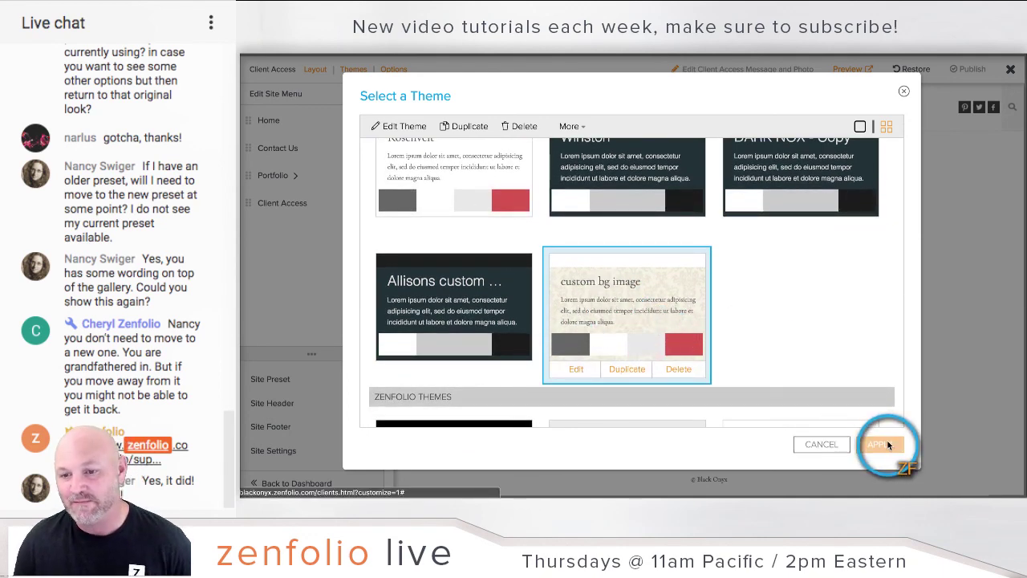
left_click(888, 445)
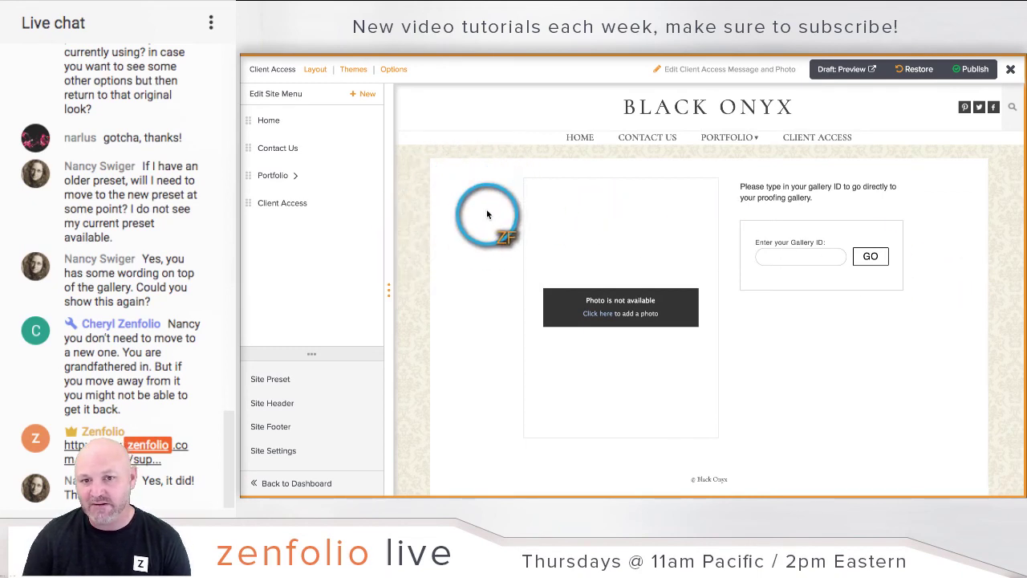
Inspect the Client Access page, return to the Theme Designer, turn off the page mat in the custom bg image theme, and save it.
scroll(486, 213, "down", 1)
scroll(486, 213, "up", 1)
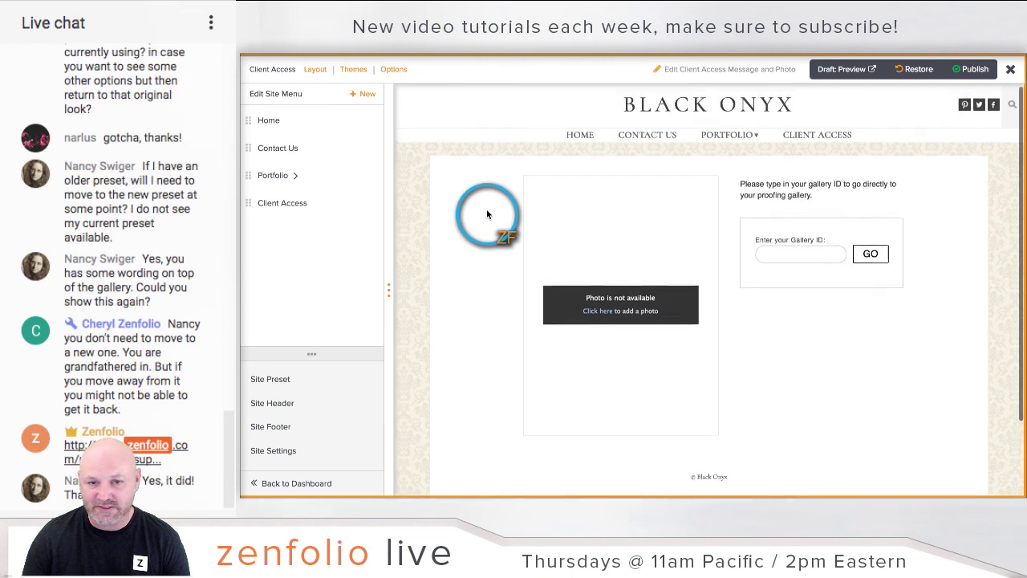
scroll(486, 214, "down", 1)
scroll(486, 214, "up", 1)
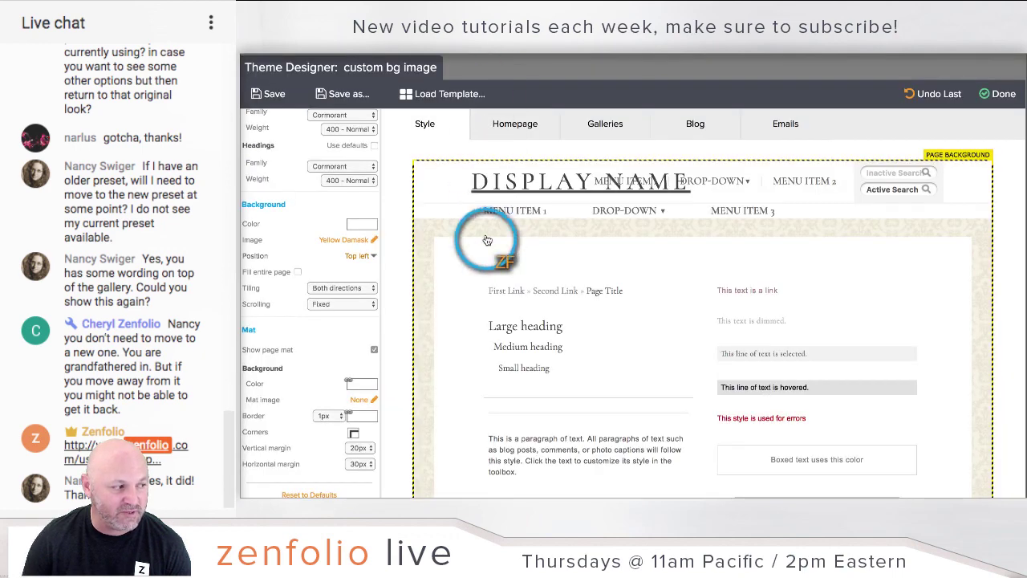
left_click(459, 260)
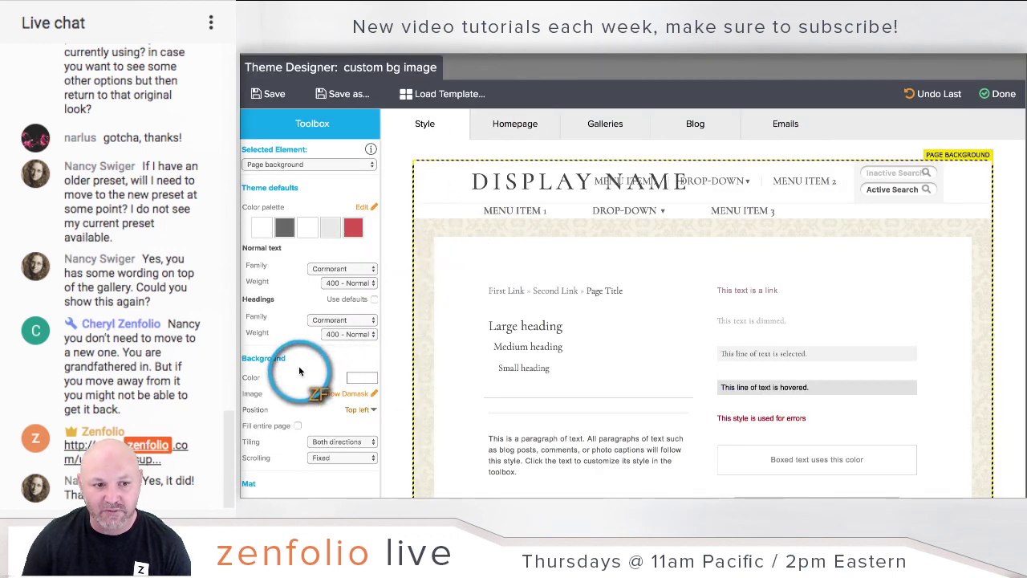
scroll(299, 370, "down", 5)
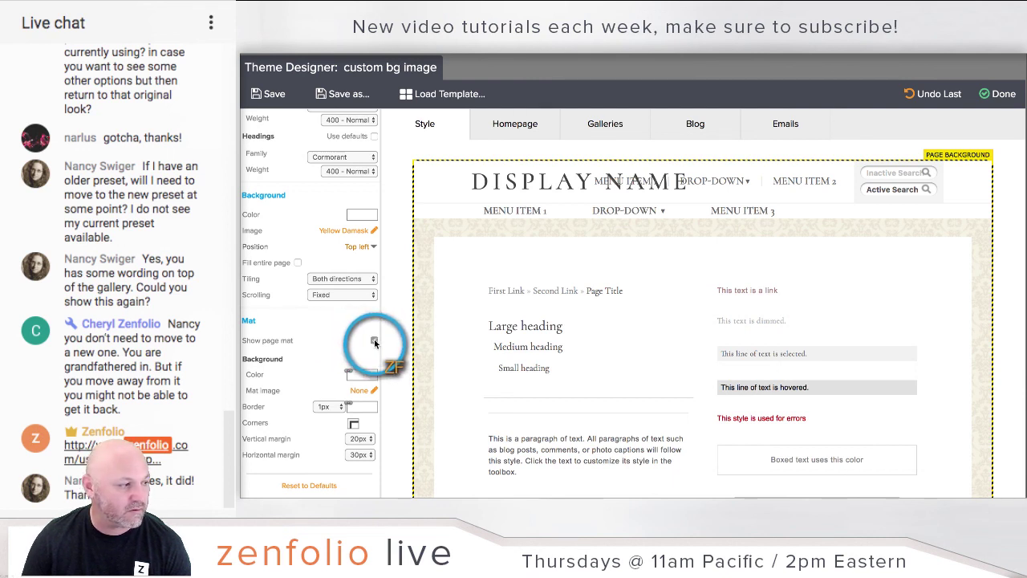
scroll(300, 337, "up", 1)
scroll(300, 337, "down", 1)
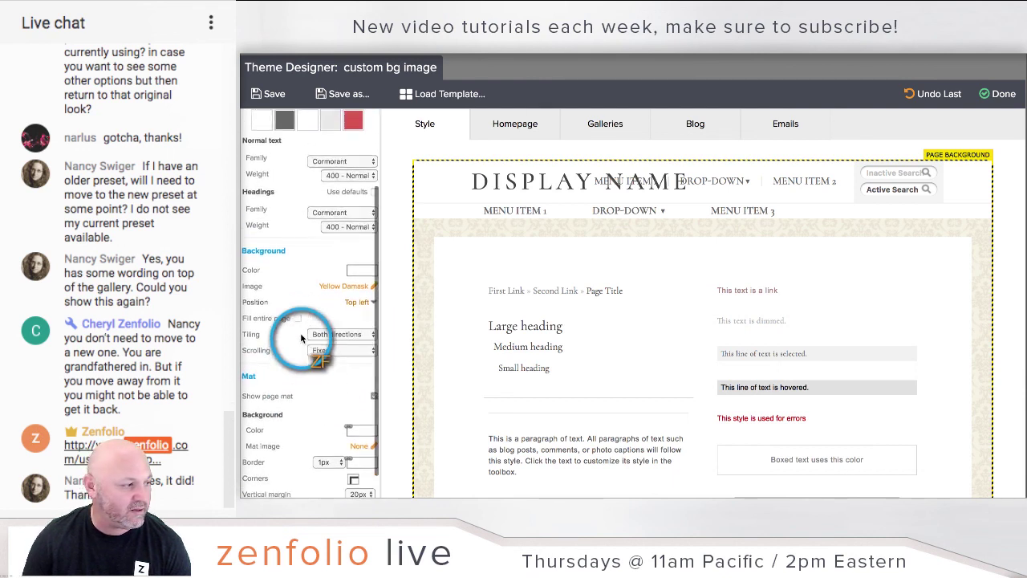
left_click(272, 341)
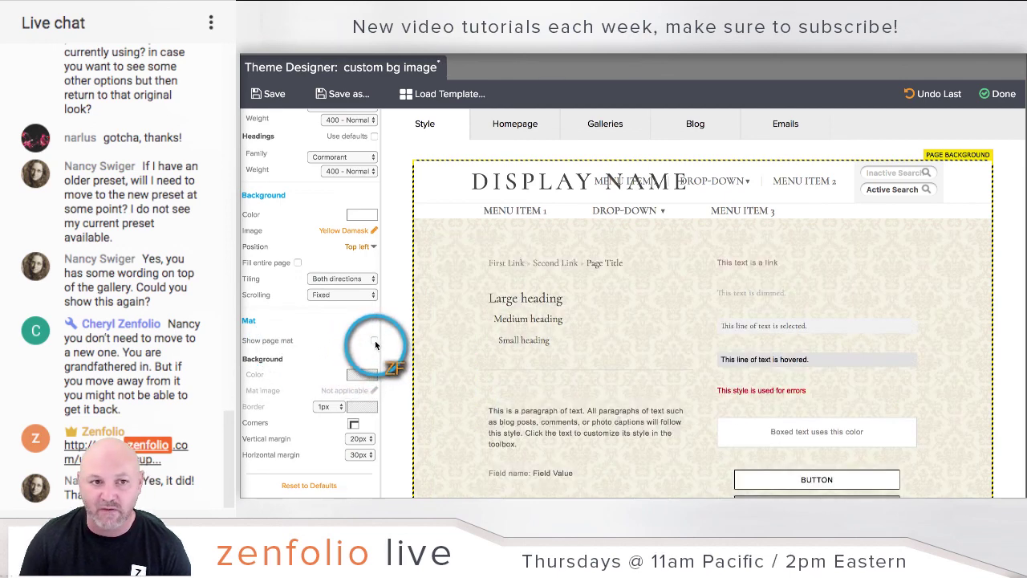
left_click(273, 95)
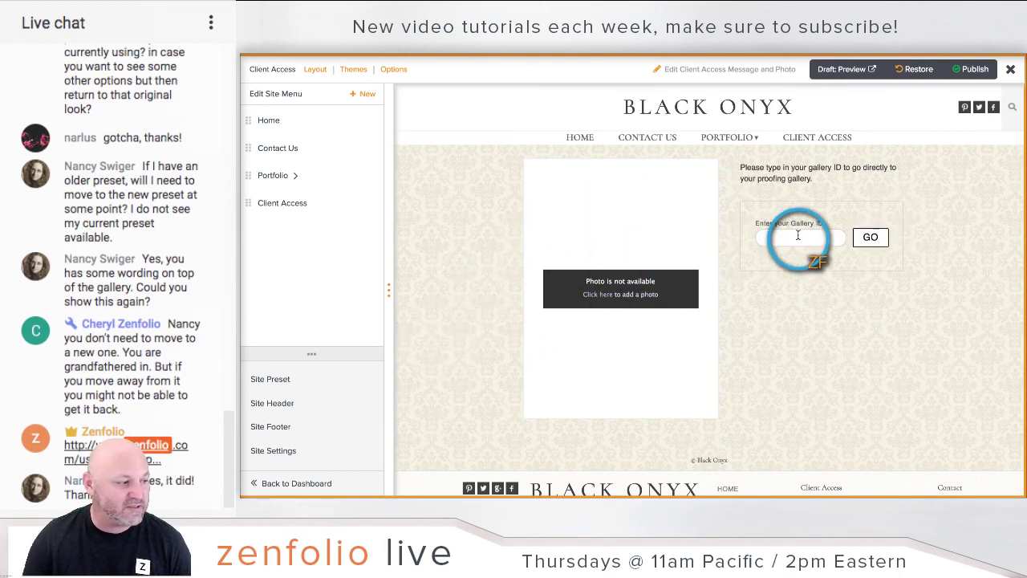
Leave the website customizer for the dashboard, saving the unpublished changes to continue customizing another time.
scroll(798, 239, "down", 1)
left_click(296, 483)
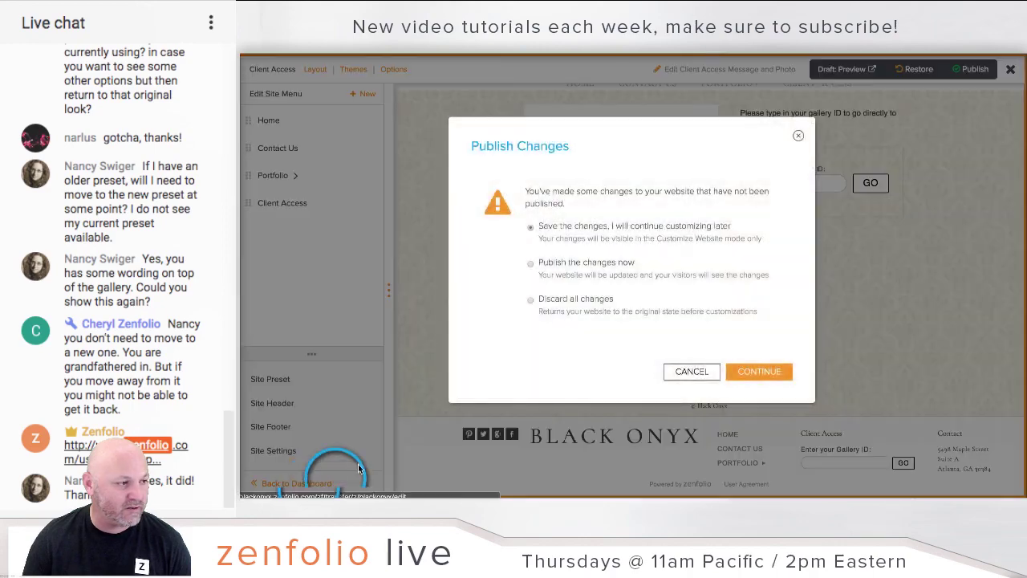
left_click(762, 371)
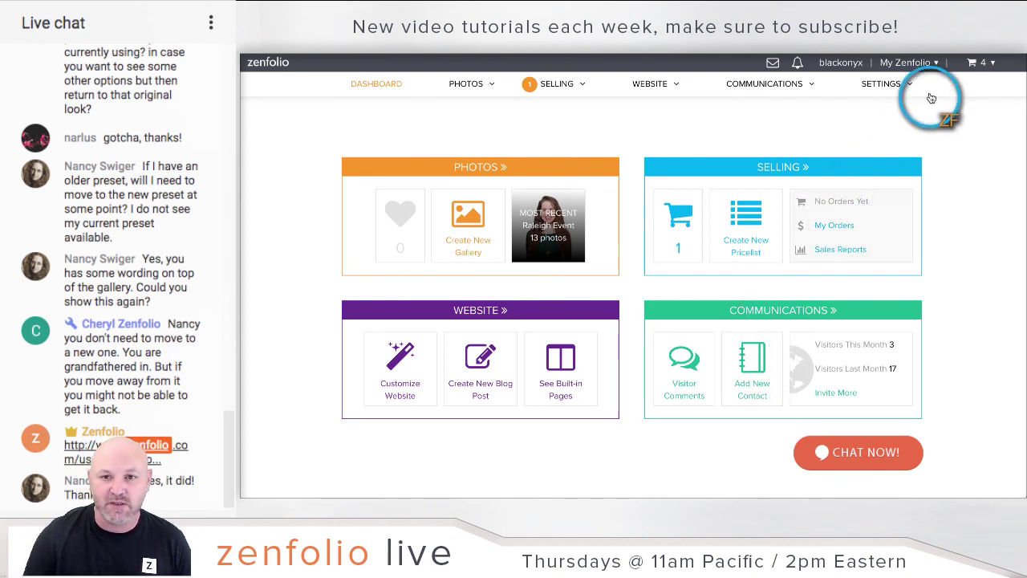
Open the Collecting Payments page in the account's selling settings.
mouse_move(959, 70)
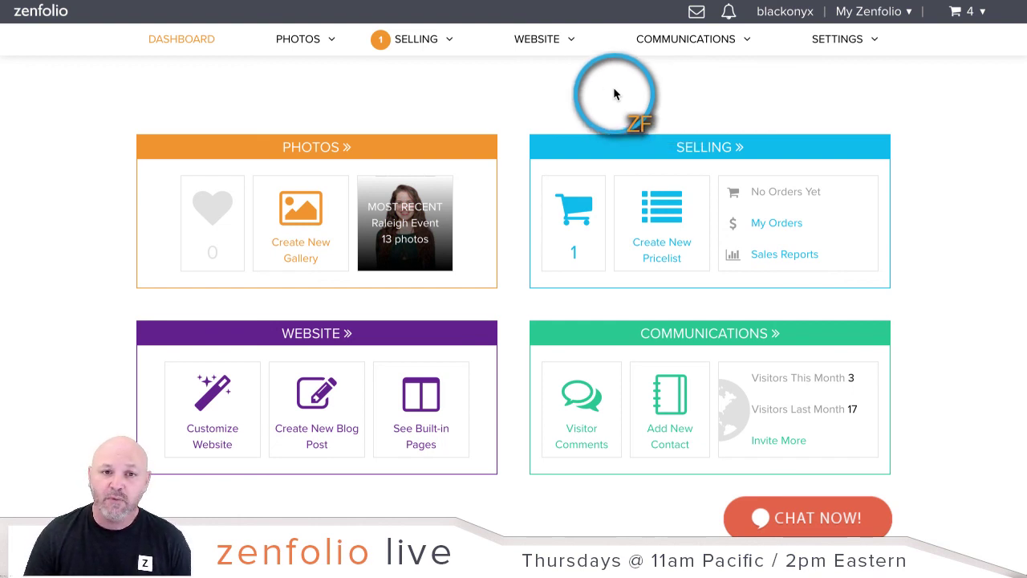
mouse_move(852, 51)
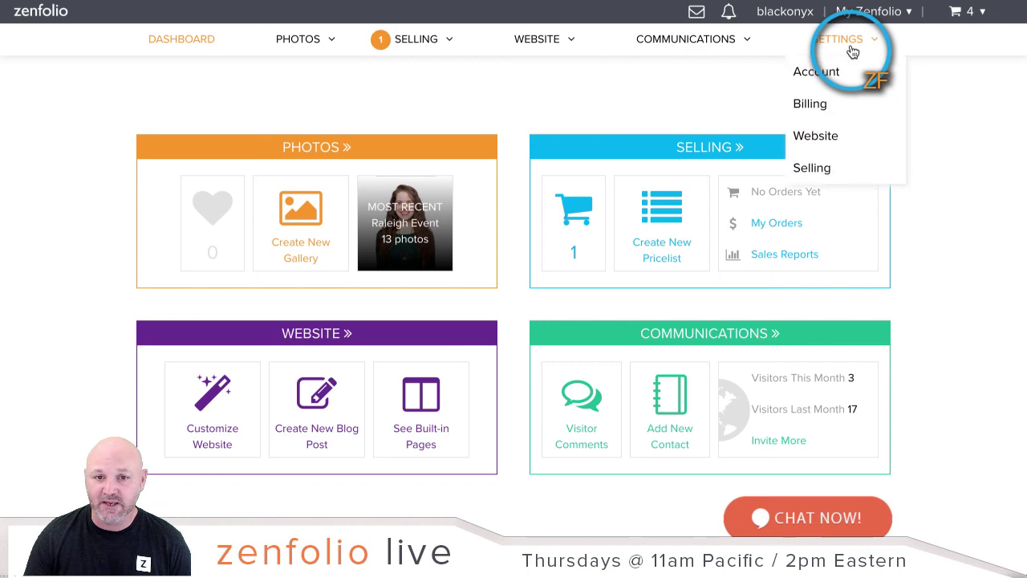
left_click(822, 169)
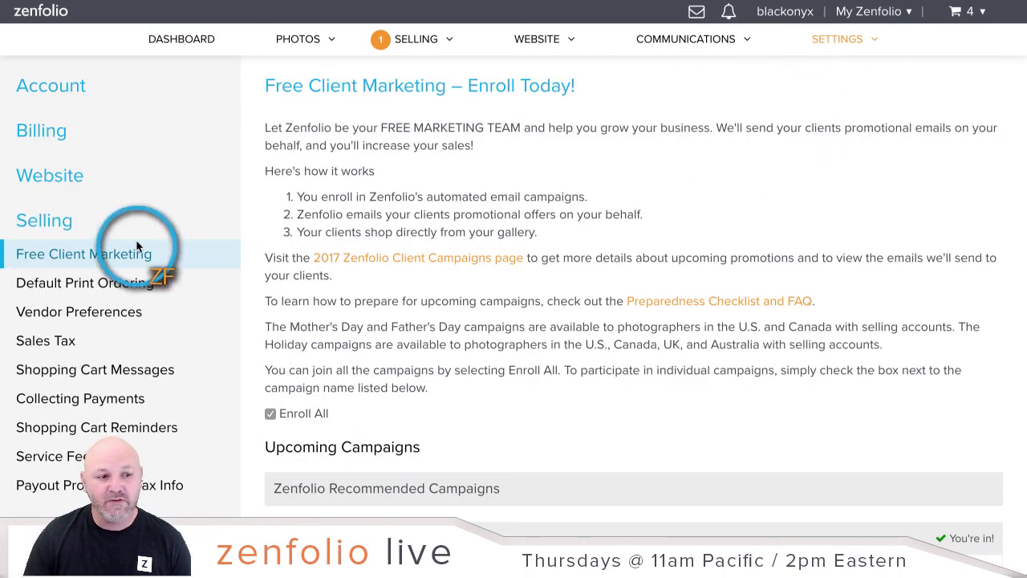
scroll(136, 240, "down", 1)
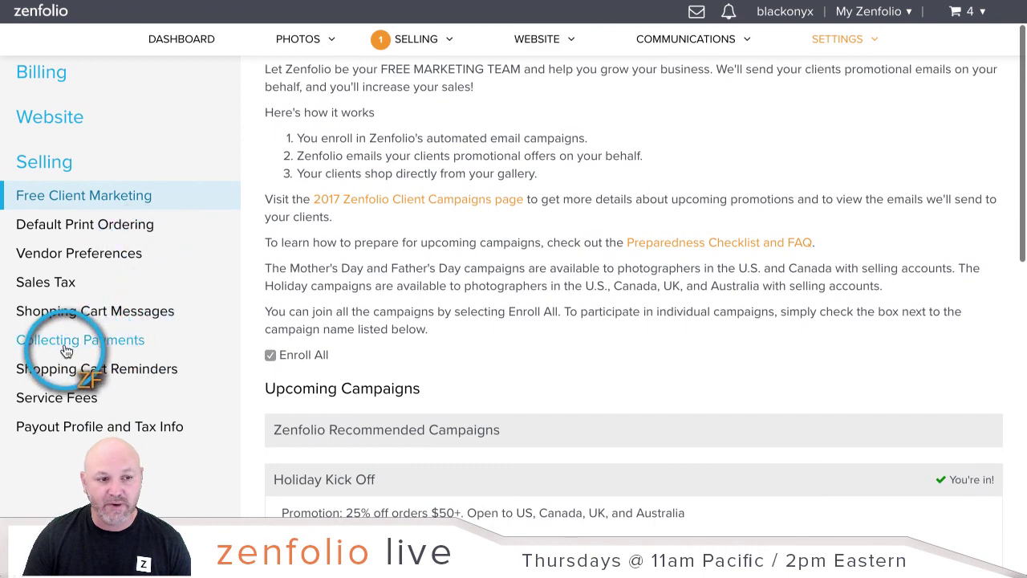
left_click(67, 340)
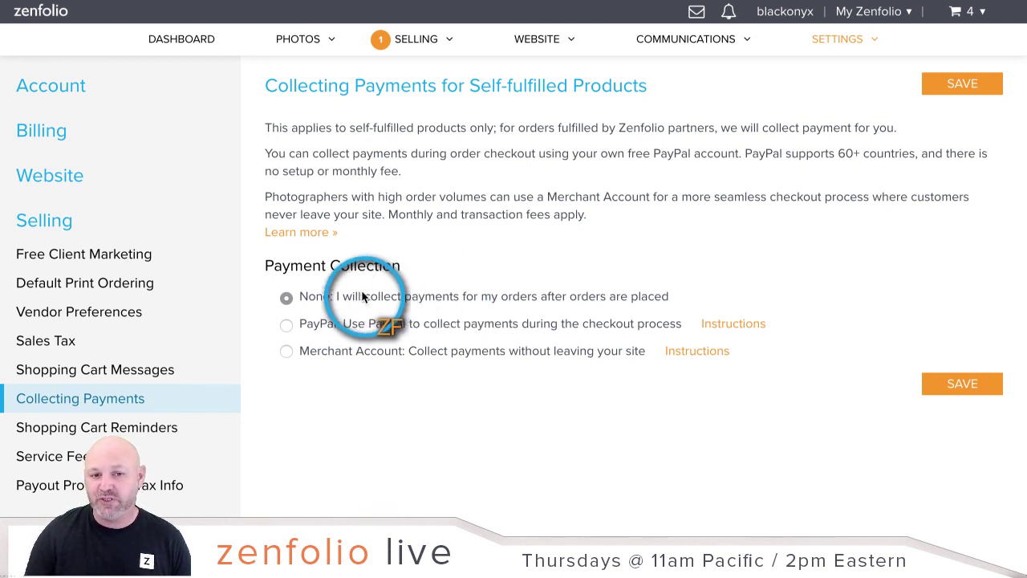
Select PayPal as the payment collection method and go through its e-mail address and confirmation fields.
left_click(286, 325)
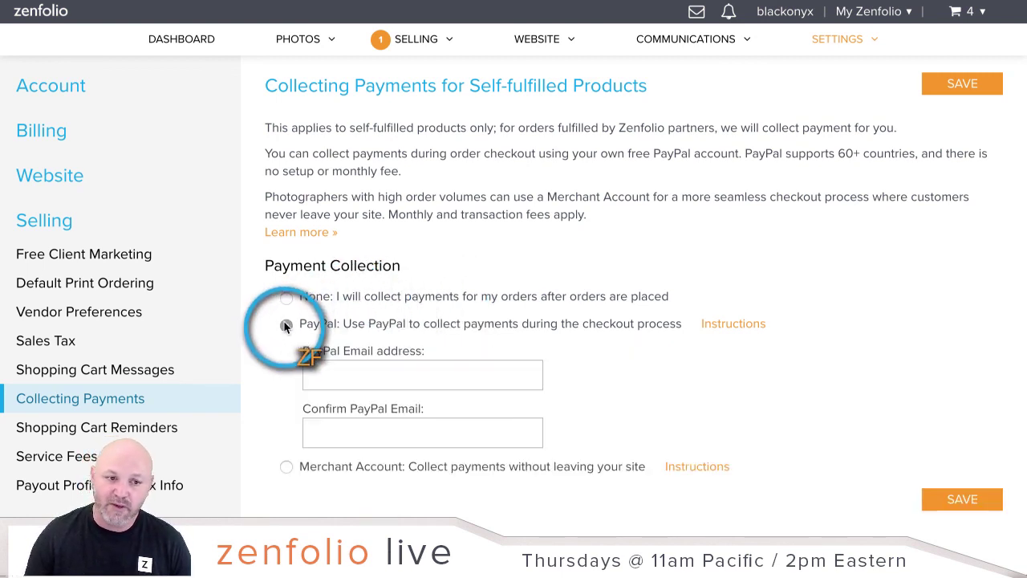
left_click(416, 376)
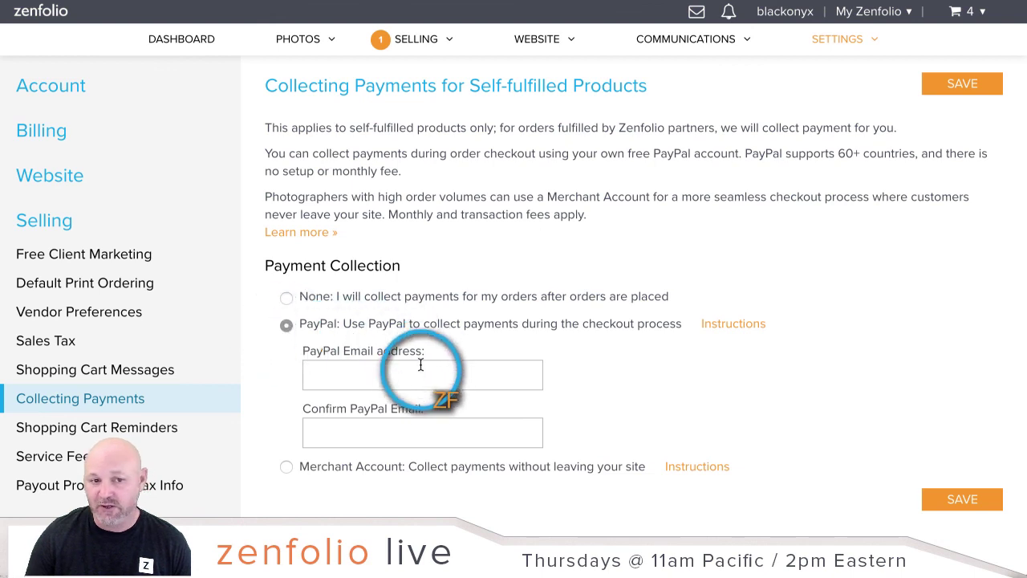
left_click(466, 450)
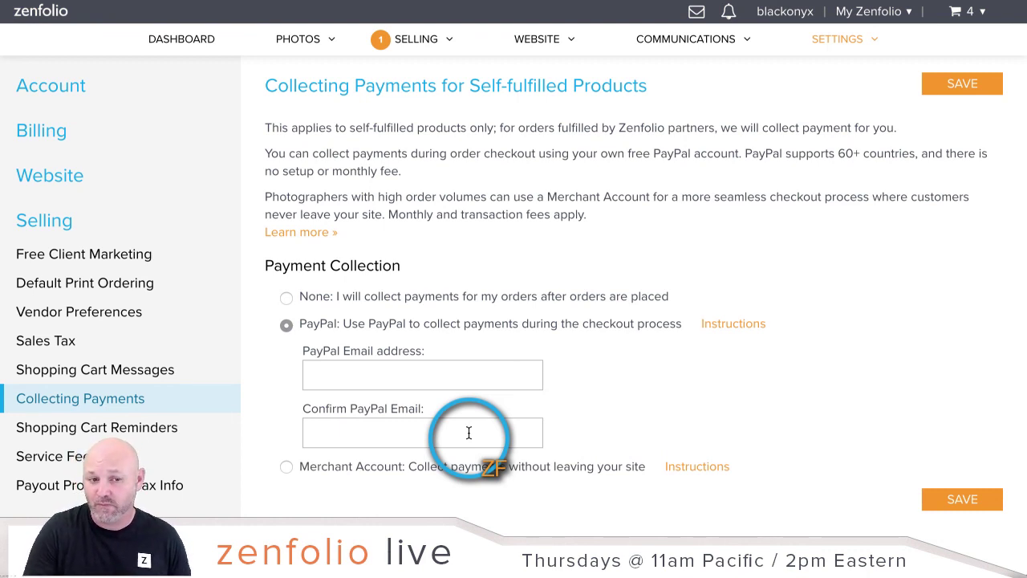
Select Merchant Account as the payment collection method and show its payment processor fields.
scroll(574, 299, "down", 1)
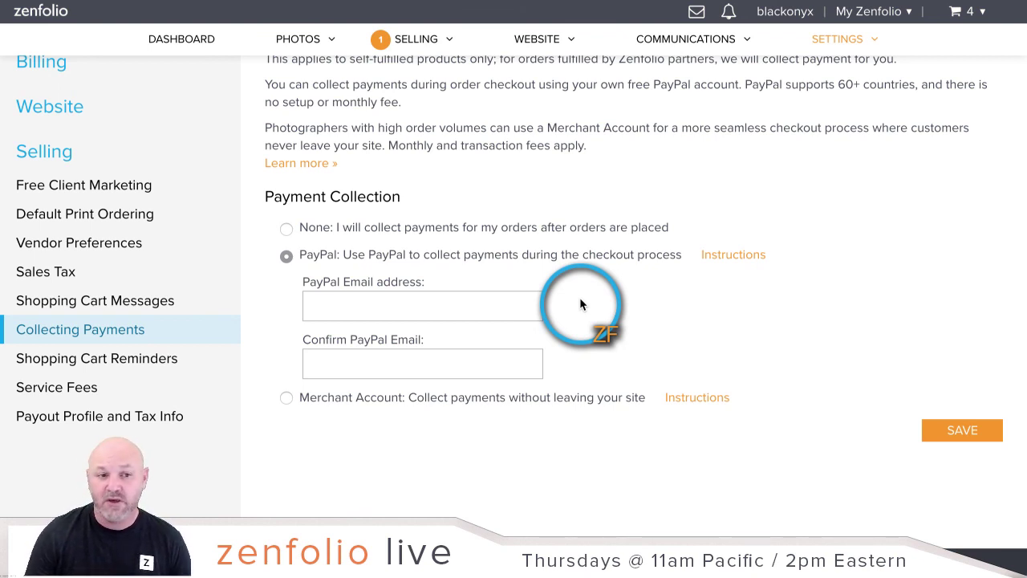
left_click(287, 399)
scroll(719, 390, "down", 1)
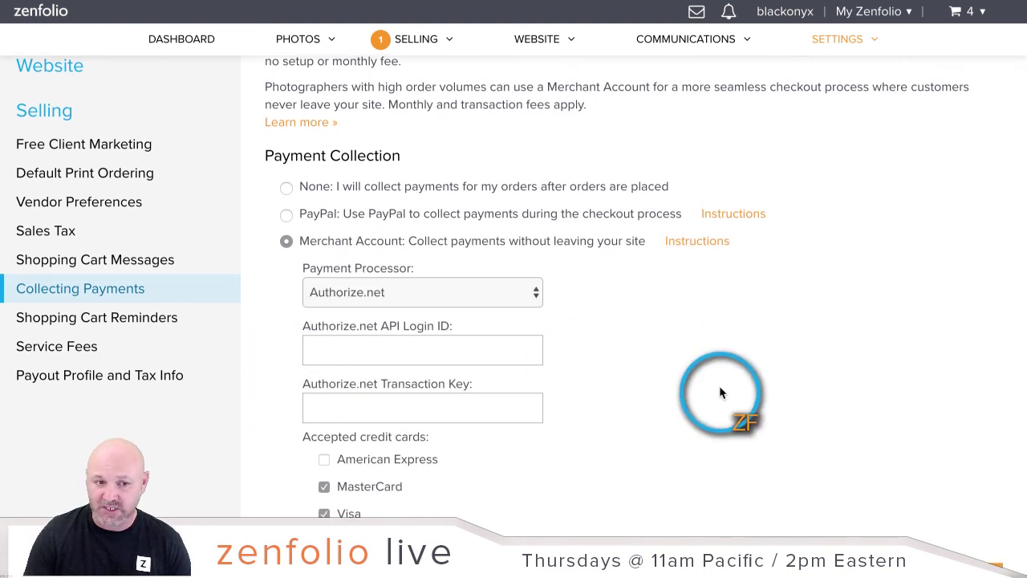
Switch the merchant payment processor to PayPal Payments Pro to show its credential fields, and set it back to Authorize.net.
left_click(447, 299)
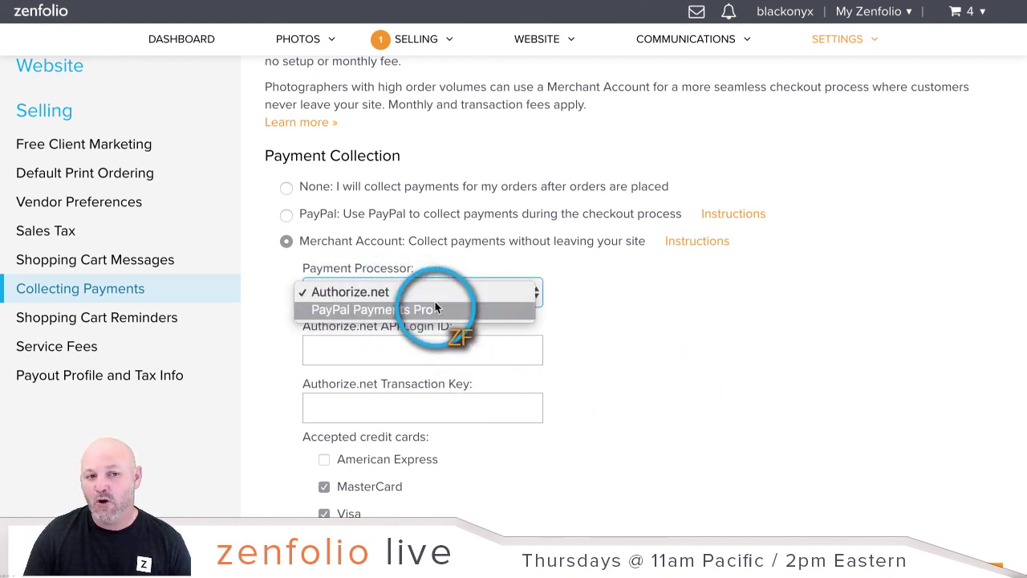
left_click(434, 308)
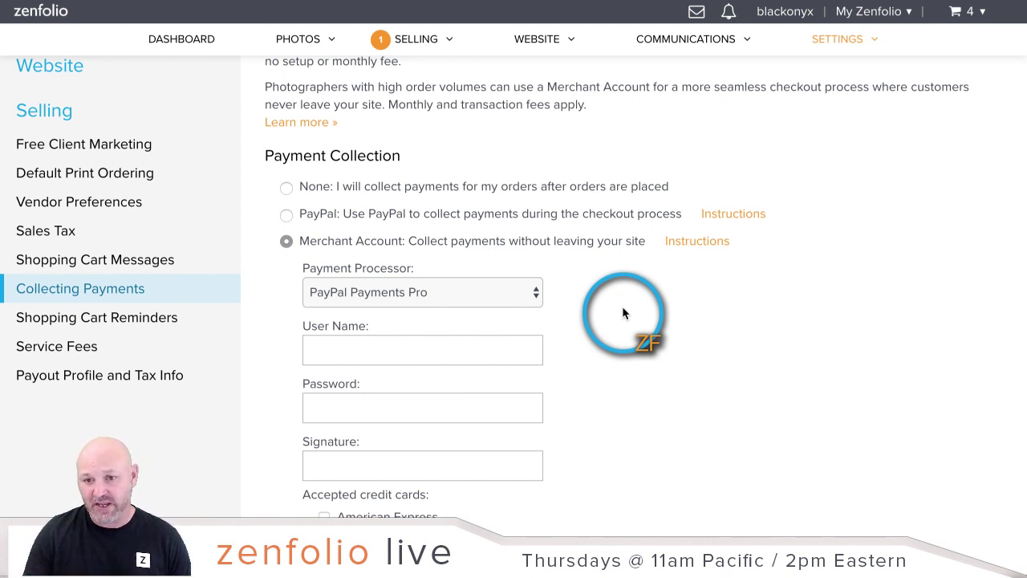
left_click(396, 307)
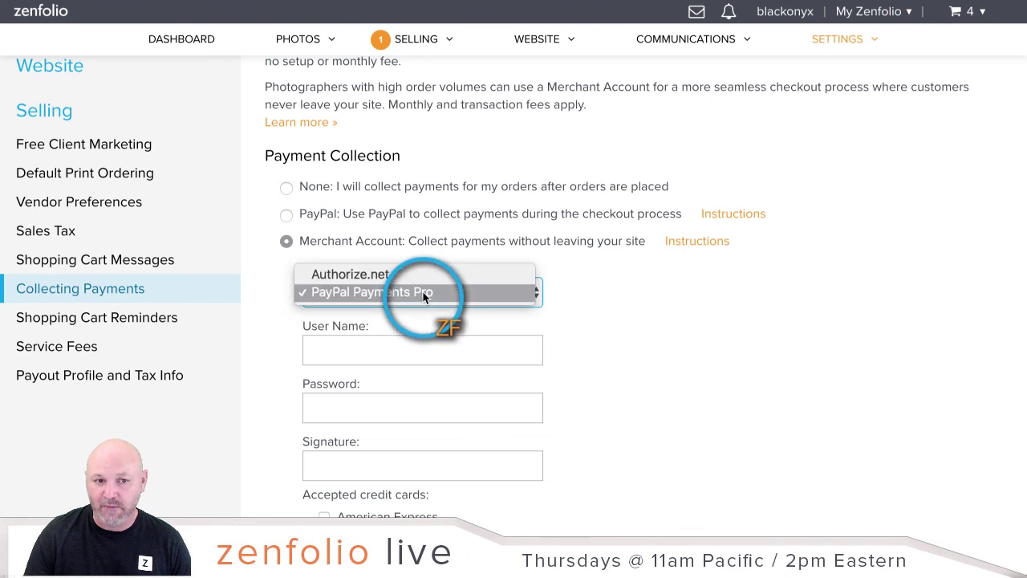
left_click(386, 278)
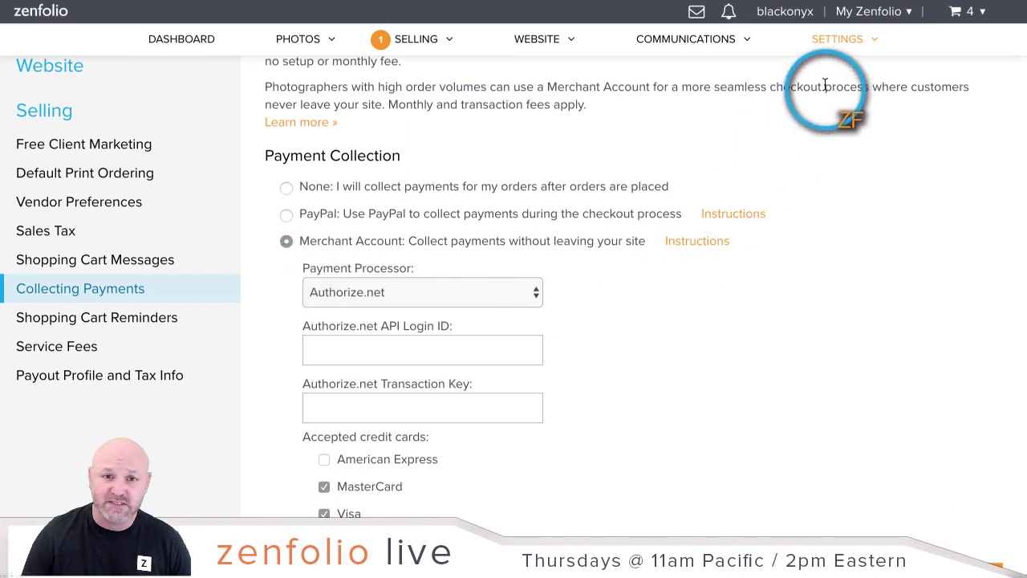
Leave the Collecting Payments settings without saving and return to the account dashboard.
mouse_move(835, 54)
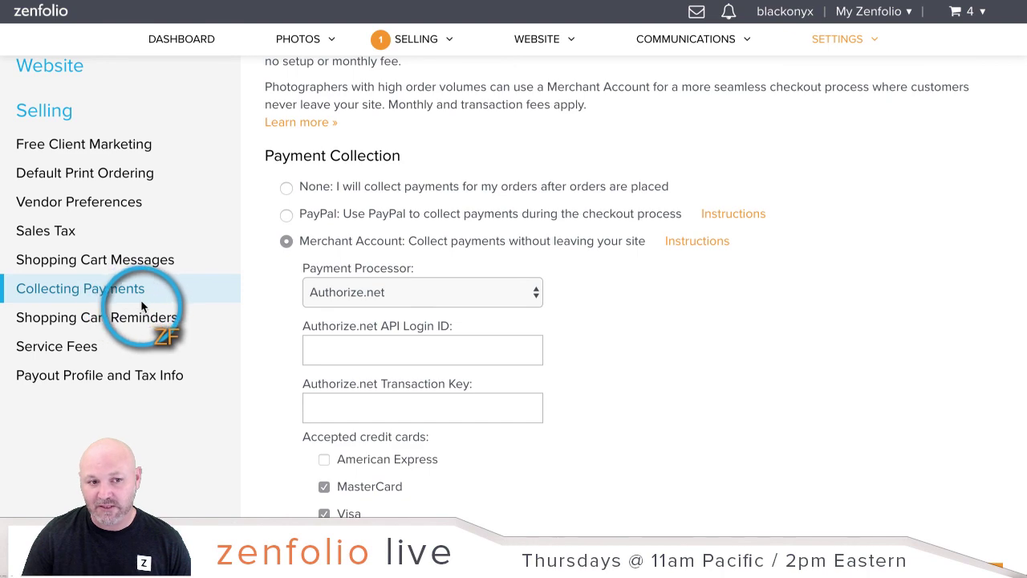
scroll(359, 290, "up", 2)
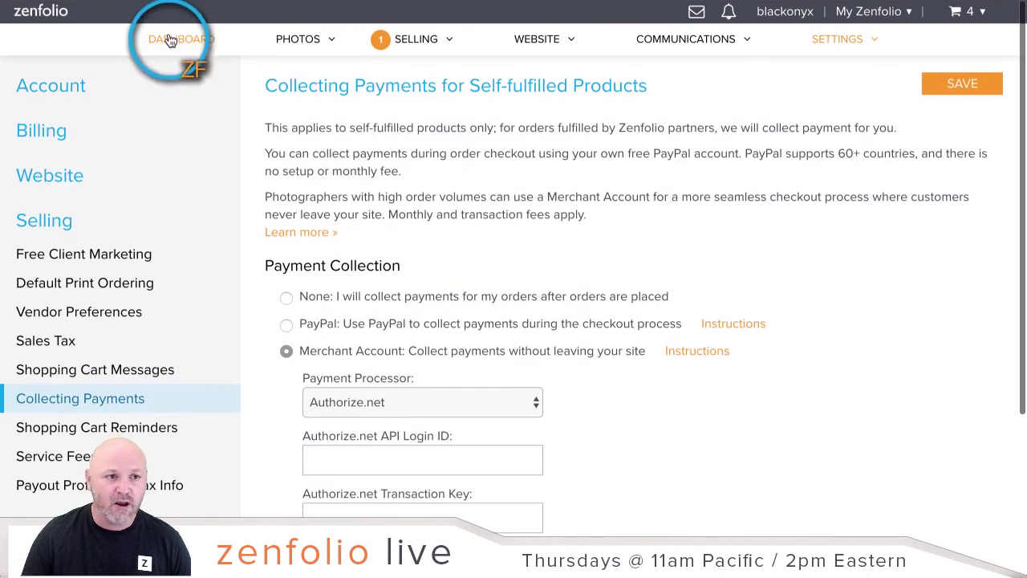
left_click(196, 60)
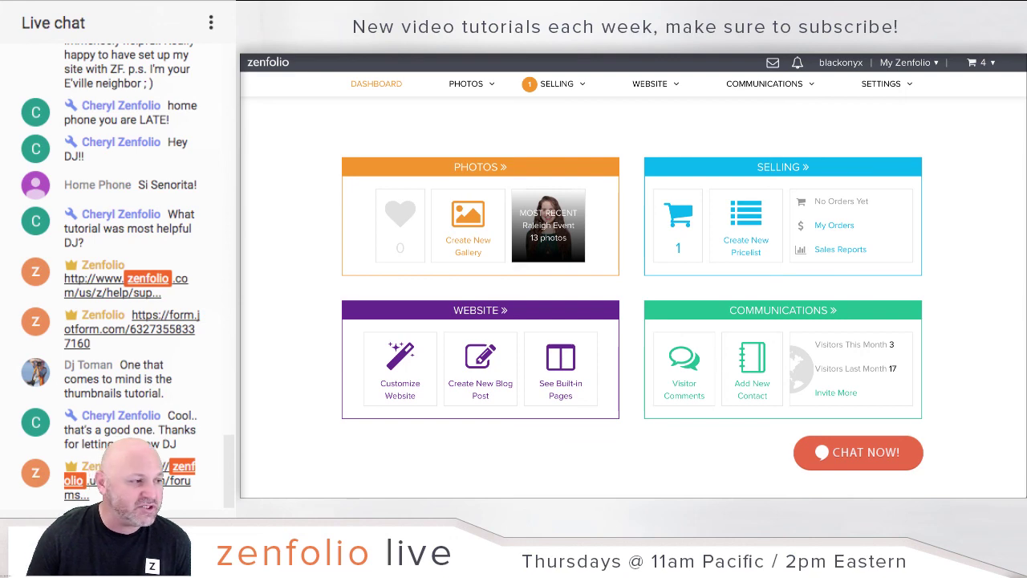
Open the Toolkit link from the dashboard footer in a new browser tab and switch to that tab.
scroll(290, 205, "down", 1)
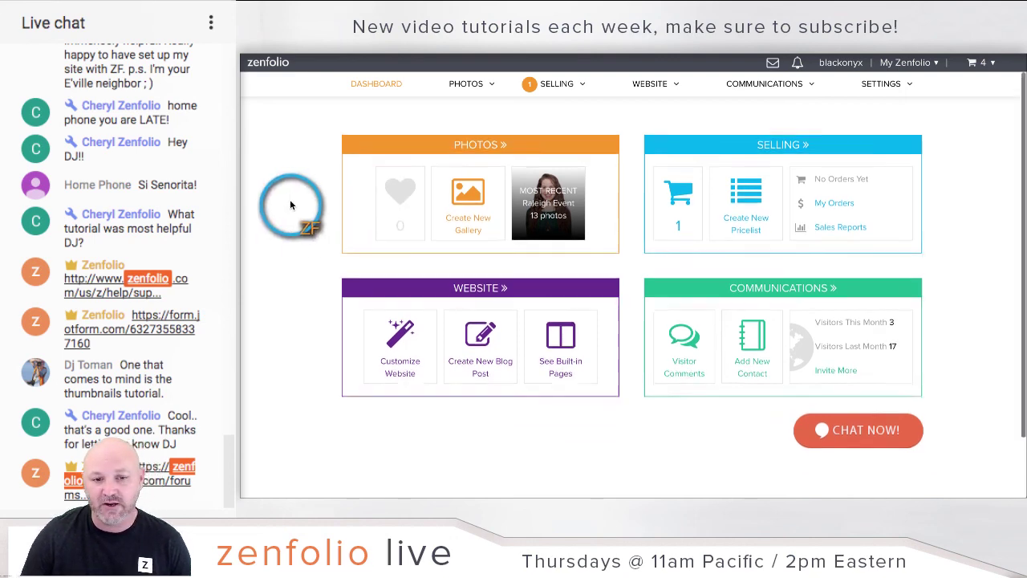
scroll(290, 205, "down", 3)
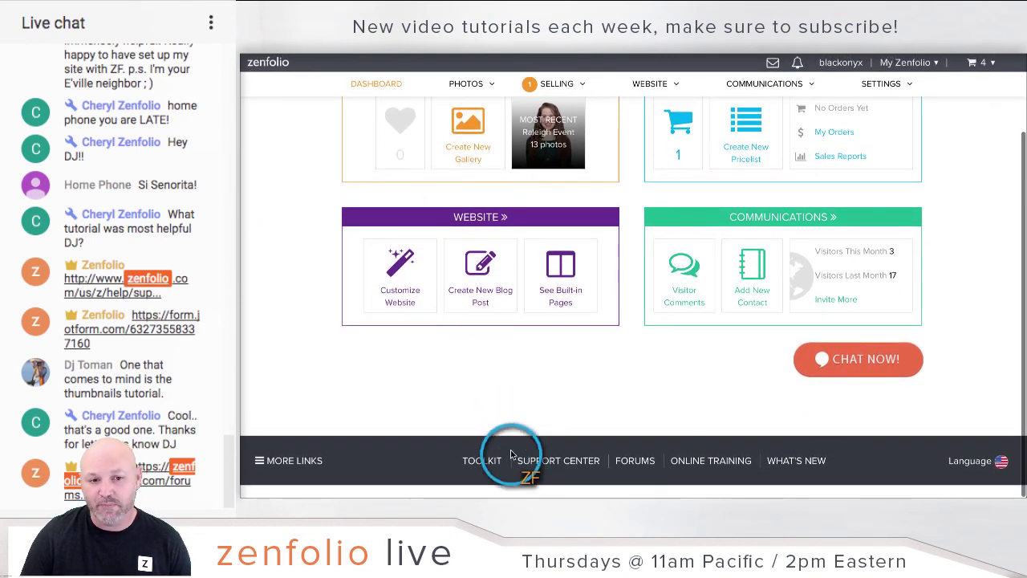
right_click(481, 460)
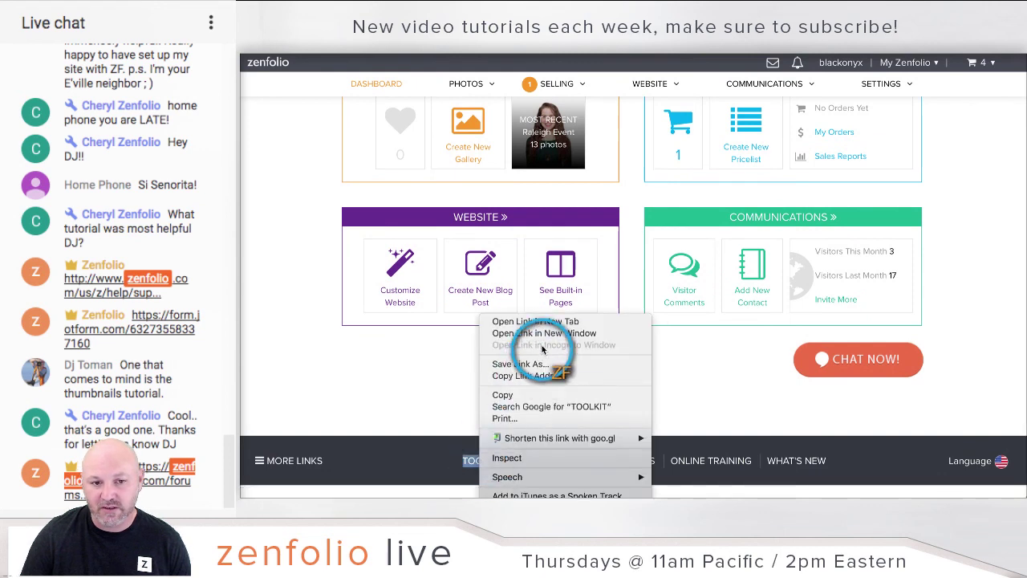
left_click(526, 322)
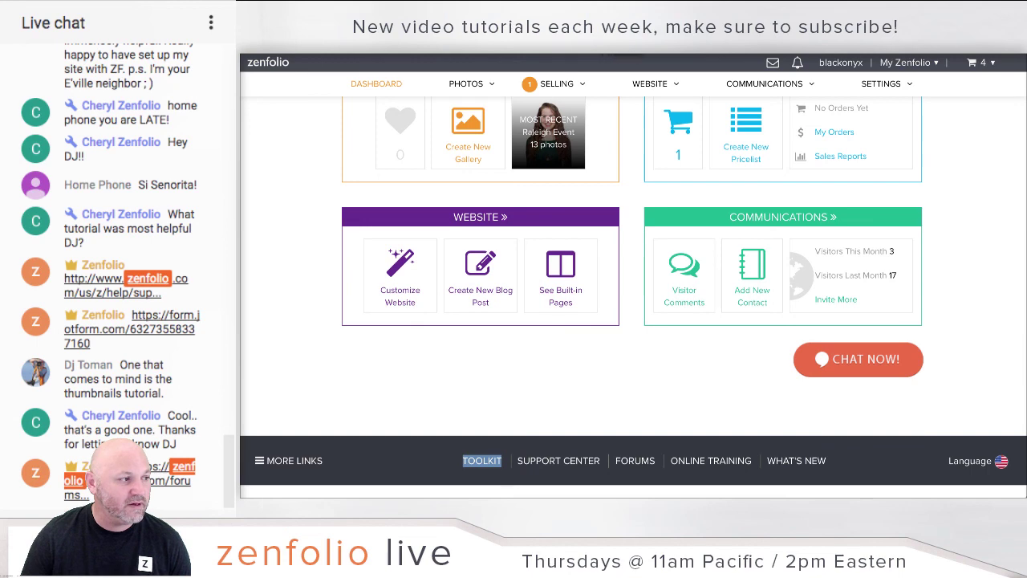
key("ctrl+Tab")
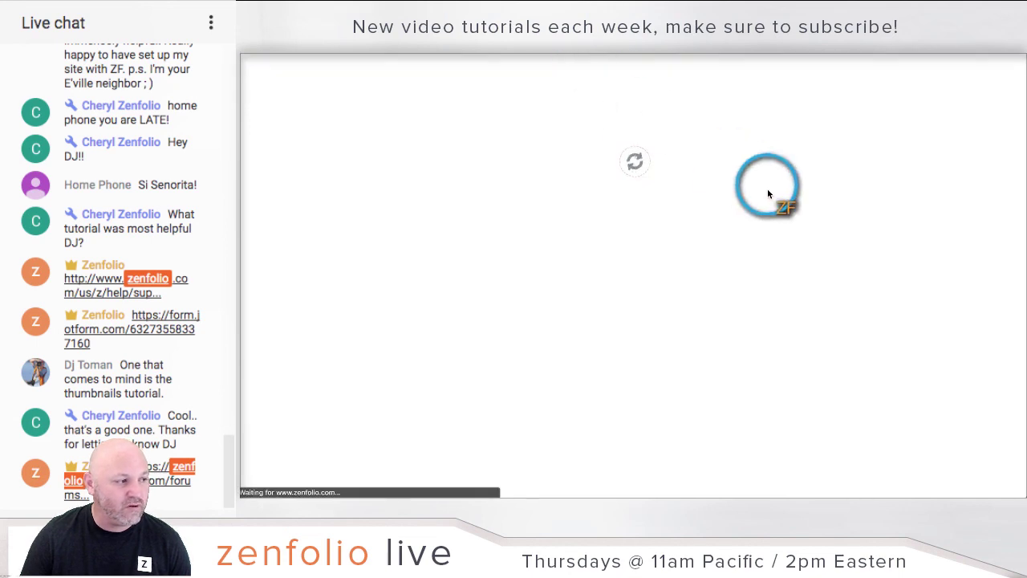
Open the Photo Transfer Tools article from the Zenfolio Benefits and Toolkit Pages.
scroll(639, 247, "down", 3)
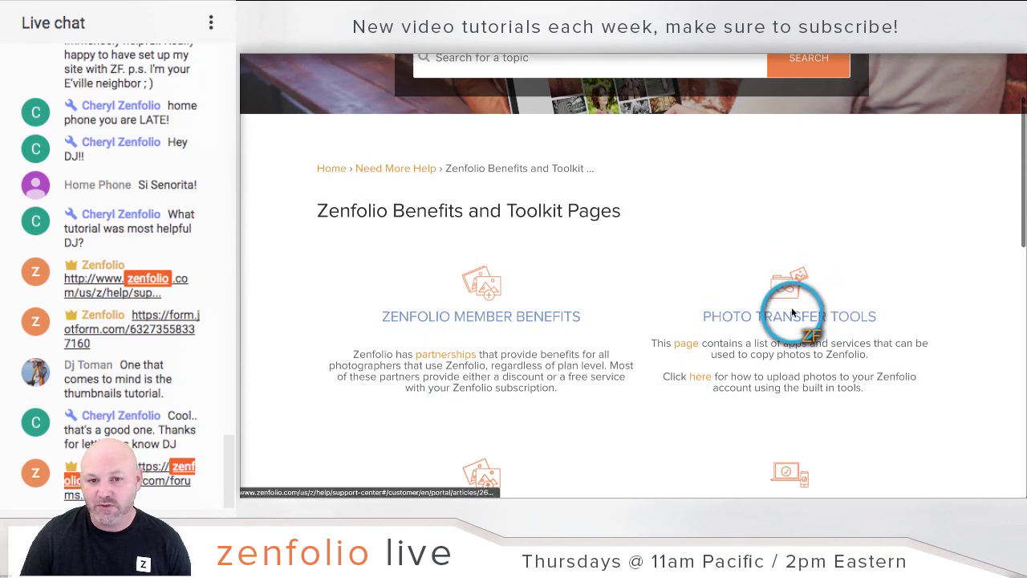
scroll(792, 306, "down", 2)
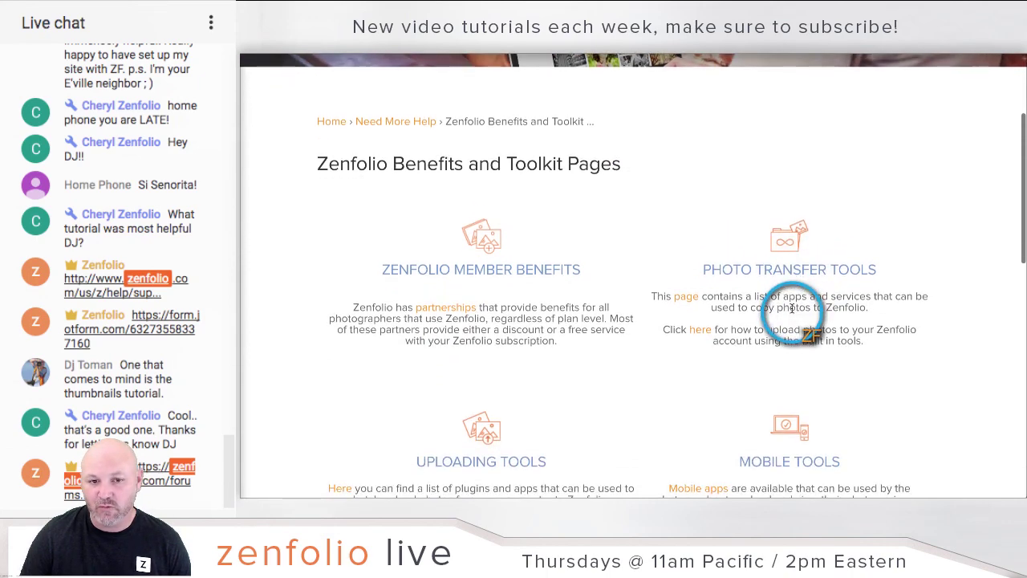
left_click(793, 246)
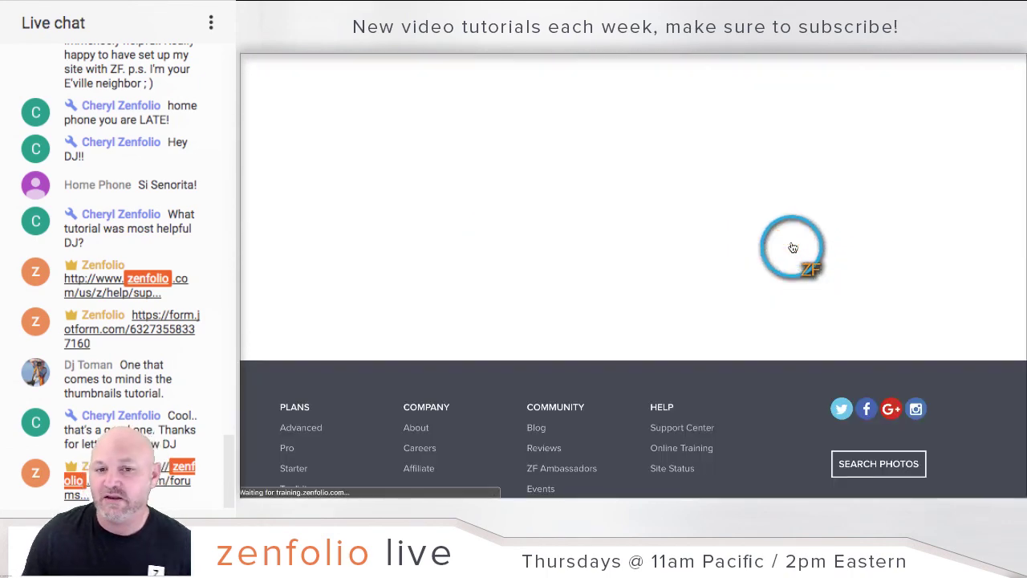
Open the Upload Junction website from its Photo Transfer Tools entry and go through its instructions and supported services.
scroll(690, 273, "down", 5)
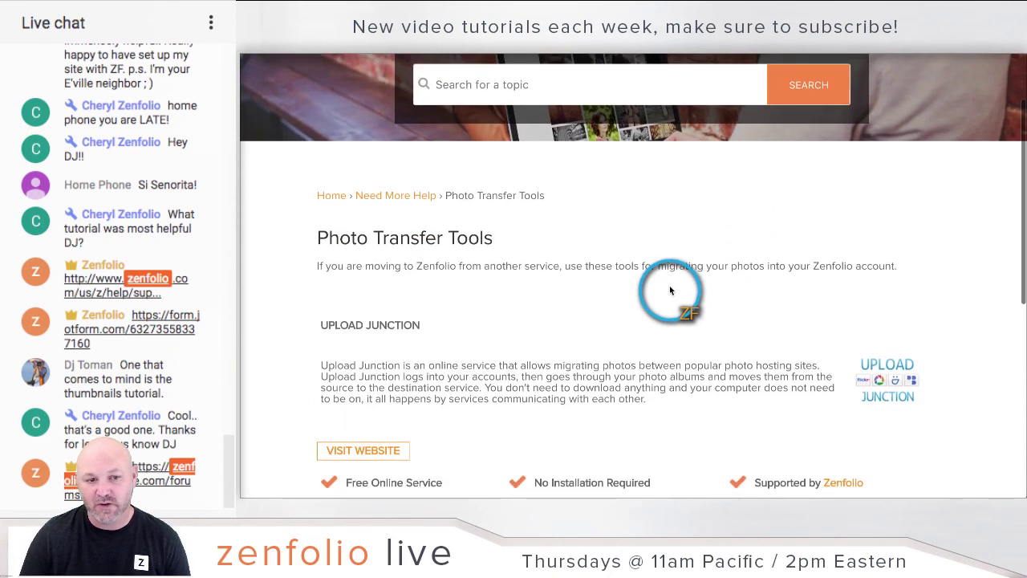
scroll(405, 277, "down", 3)
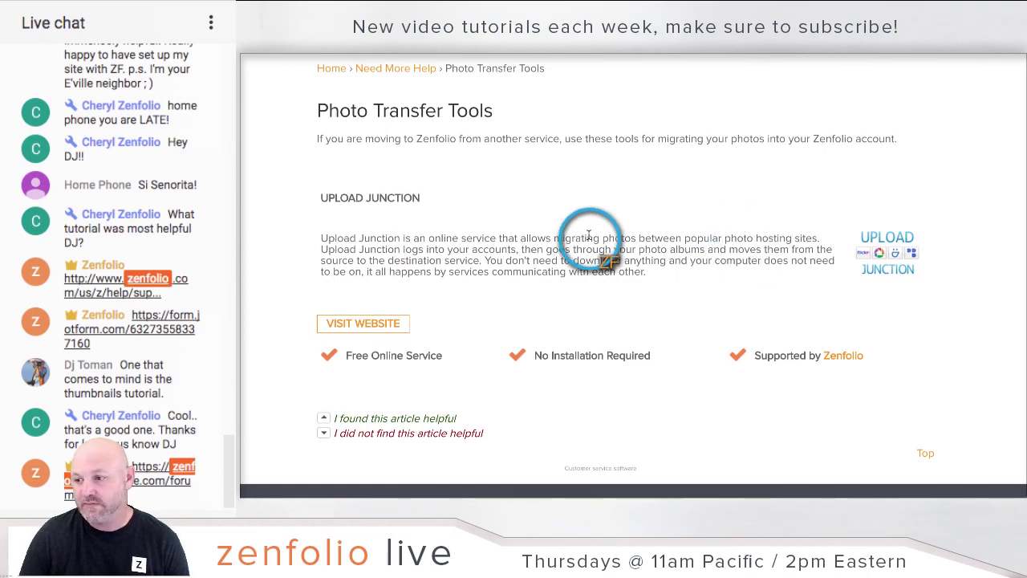
left_click(339, 325)
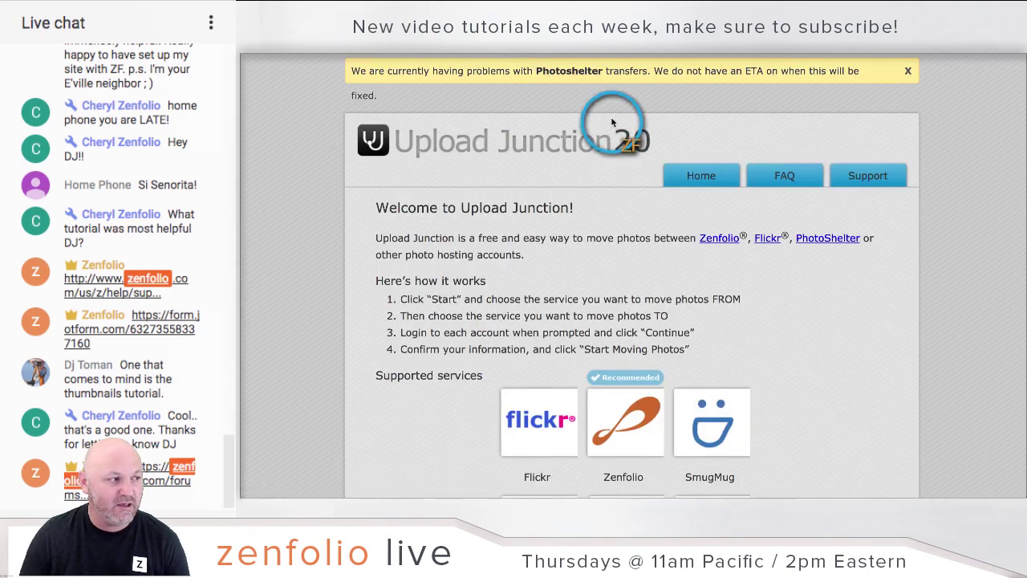
scroll(624, 155, "down", 1)
scroll(625, 154, "down", 3)
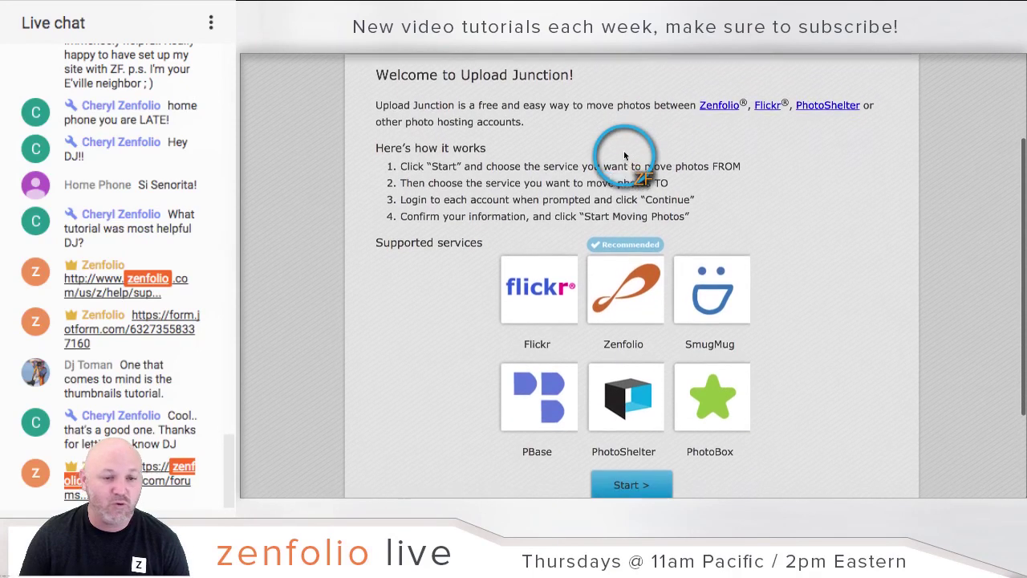